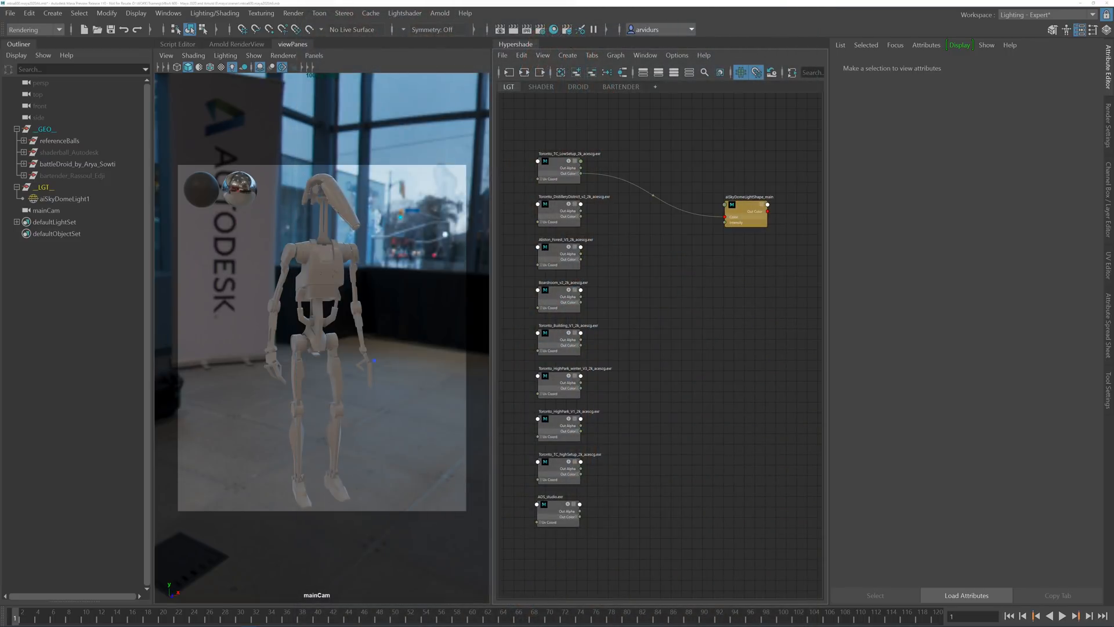
Step: Bring up the Maya 2020 overview document and read its introduction and animation features, from Cached Playback to the Rivet command and new hotkeys
drag(1113, 232, 569, 31)
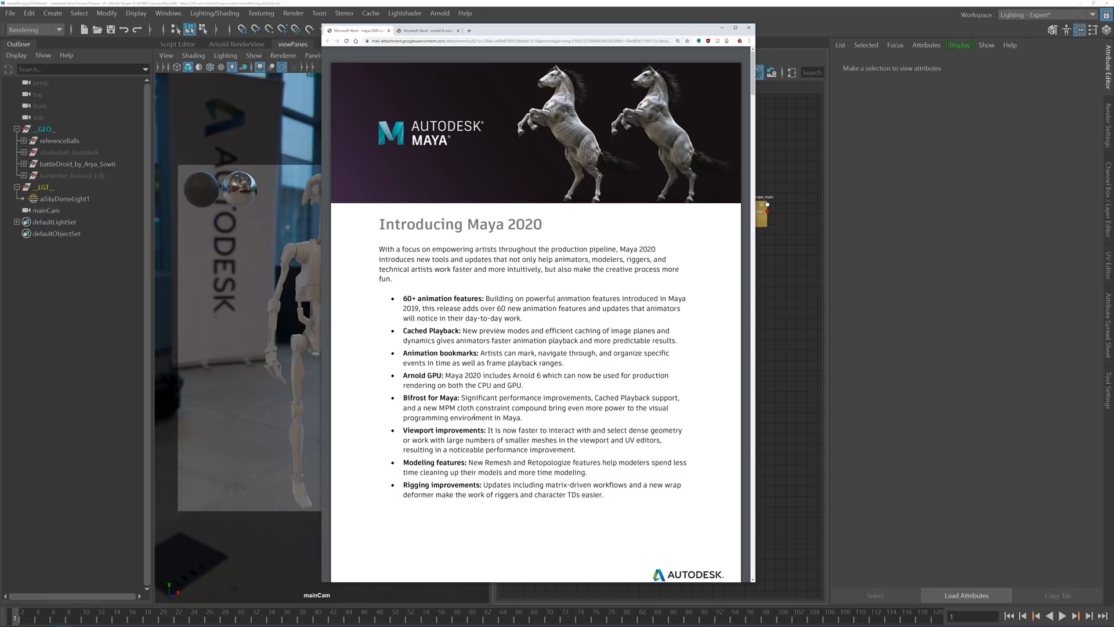
scroll(472, 424, down, 8)
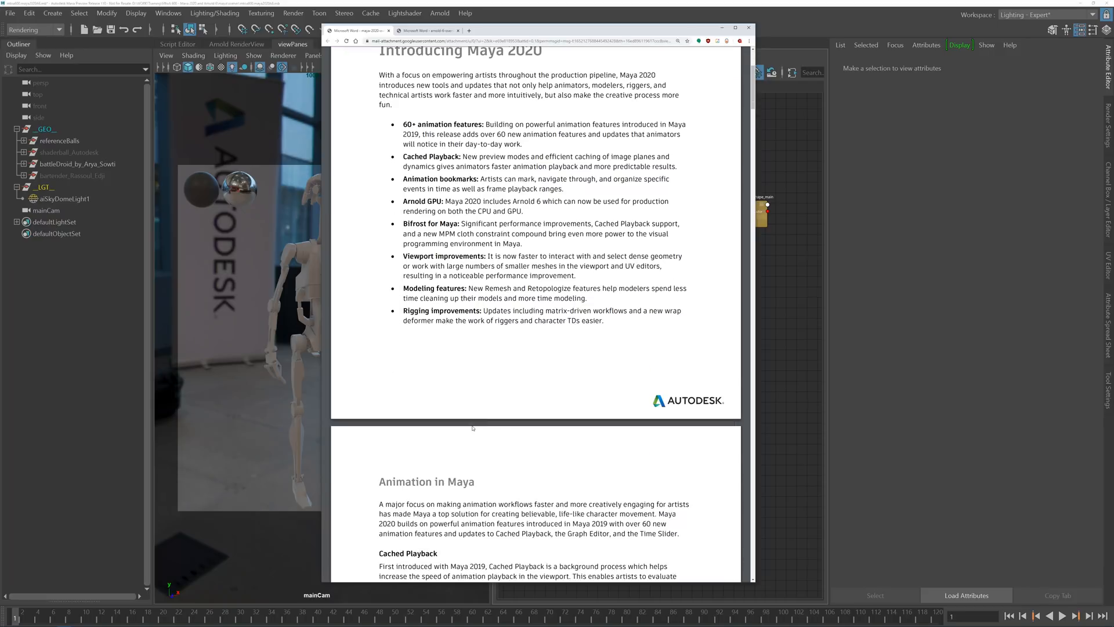
scroll(495, 447, down, 1)
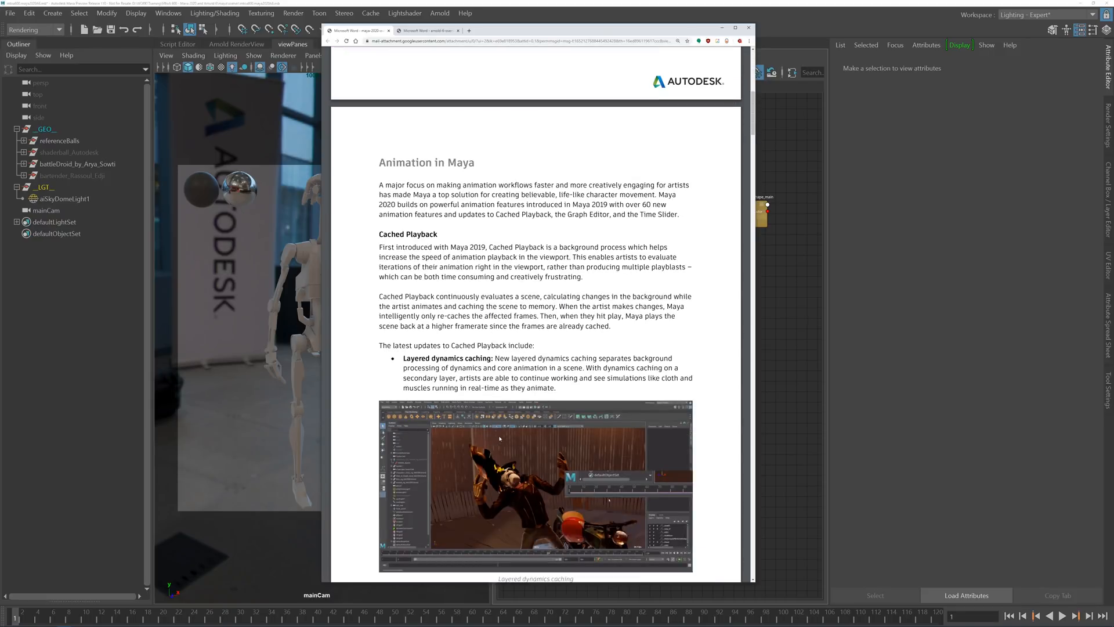
scroll(497, 437, down, 5)
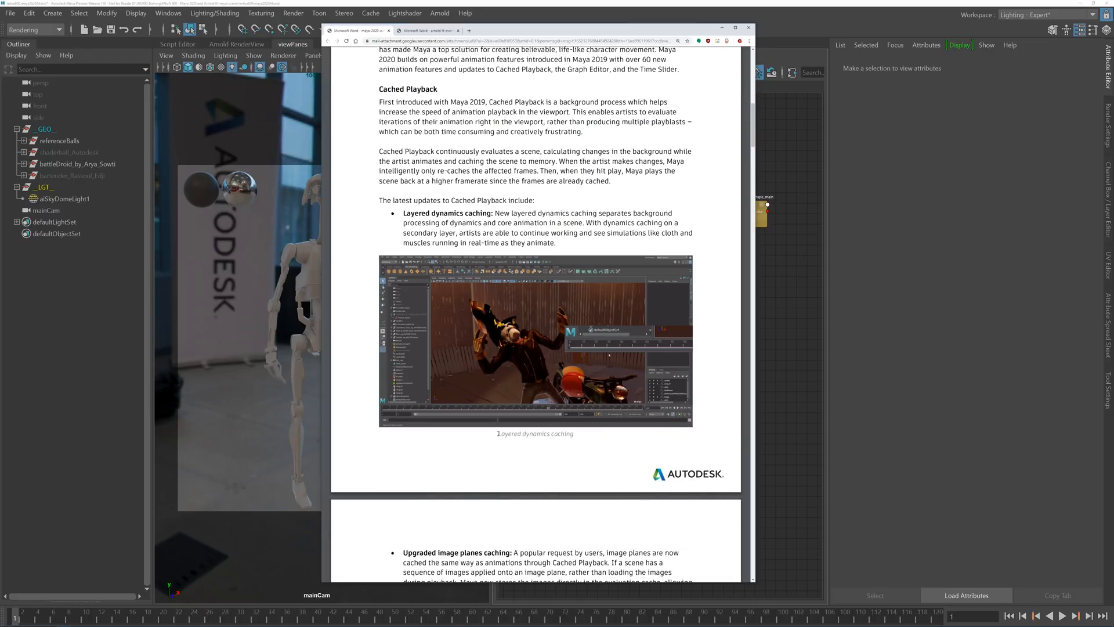
scroll(498, 434, down, 12)
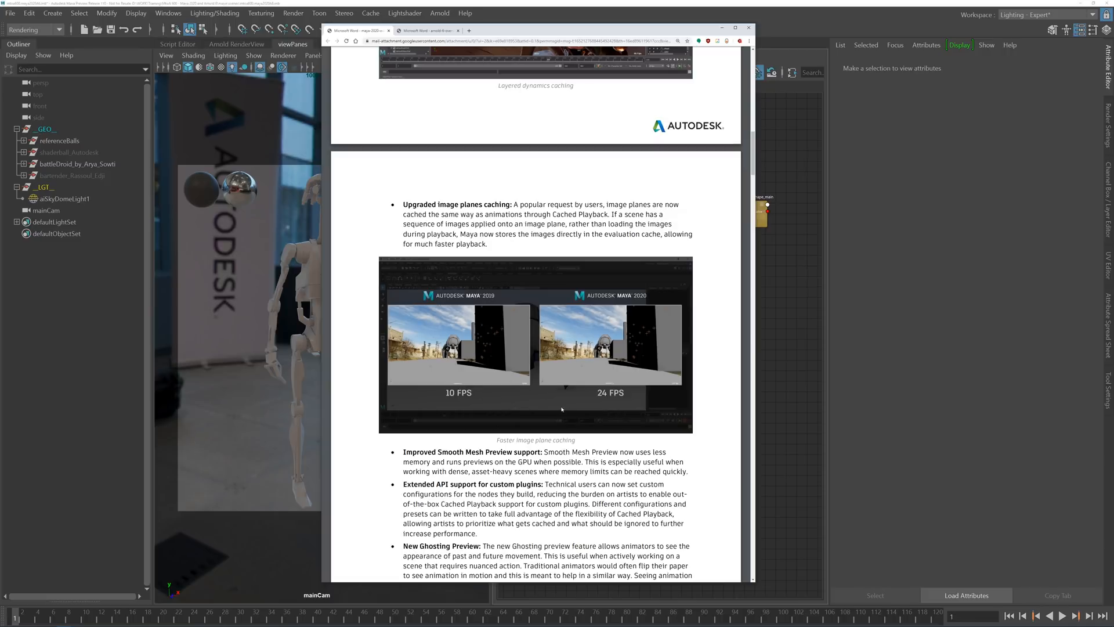
scroll(568, 418, down, 6)
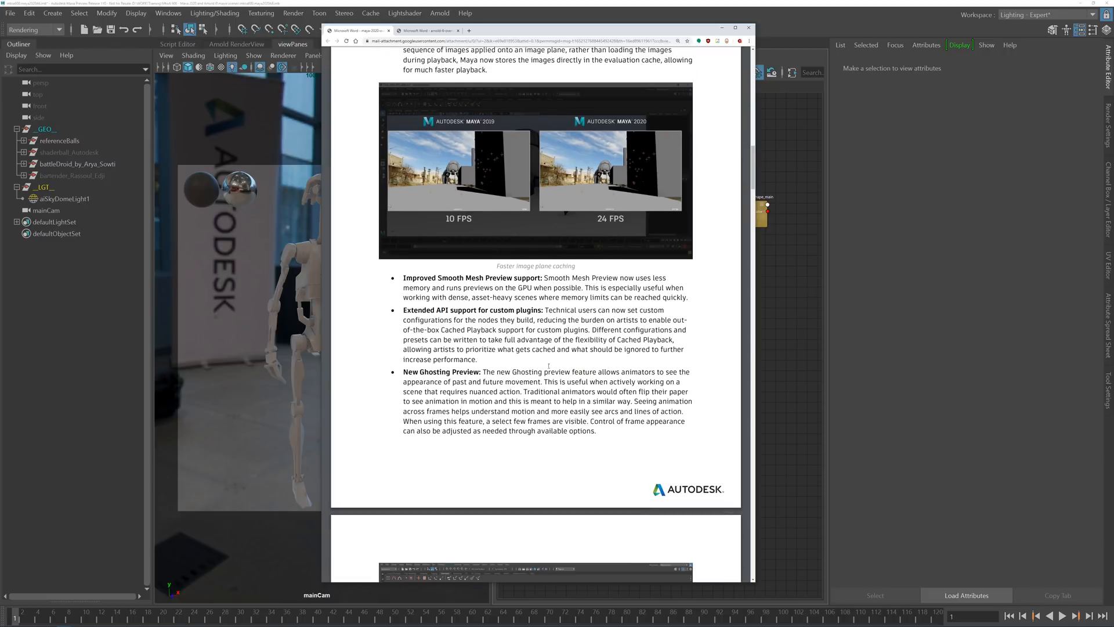
scroll(557, 392, down, 20)
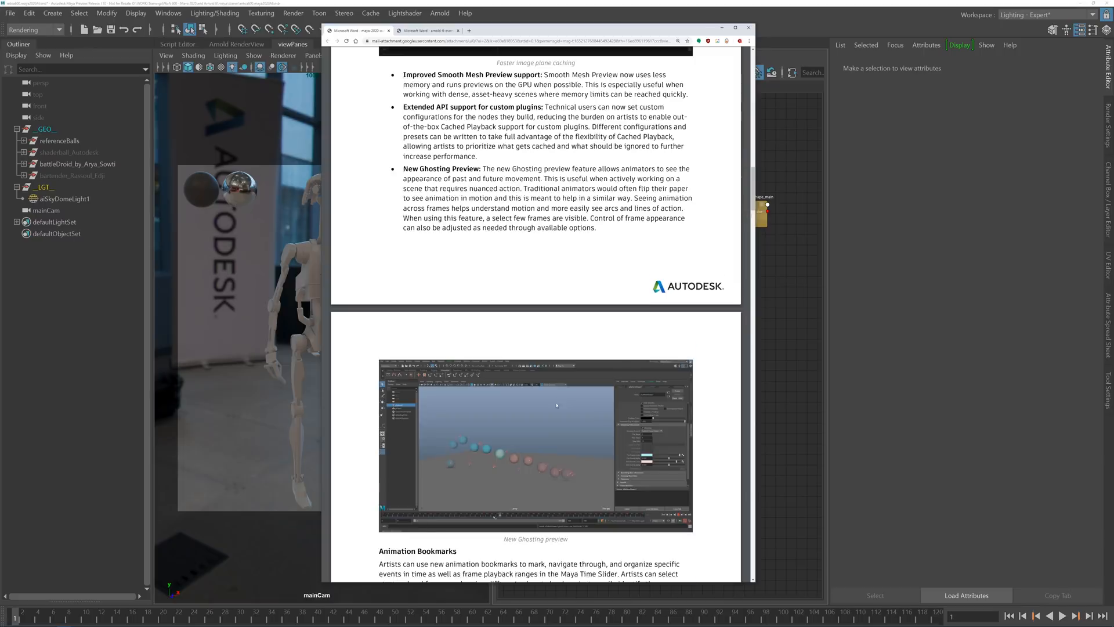
scroll(540, 394, down, 20)
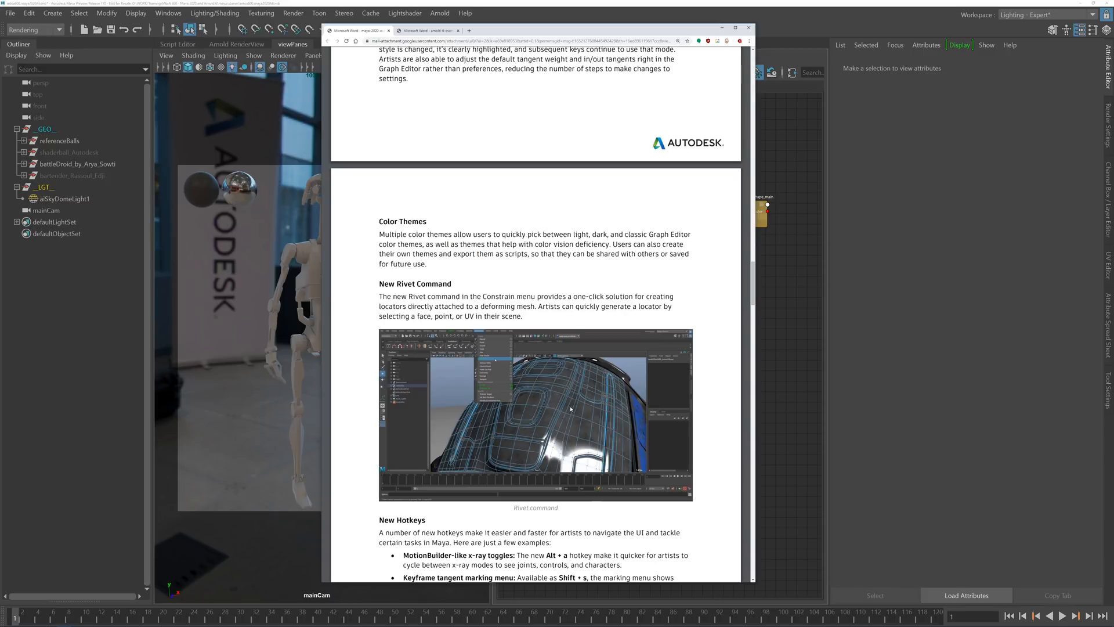
scroll(571, 409, down, 2)
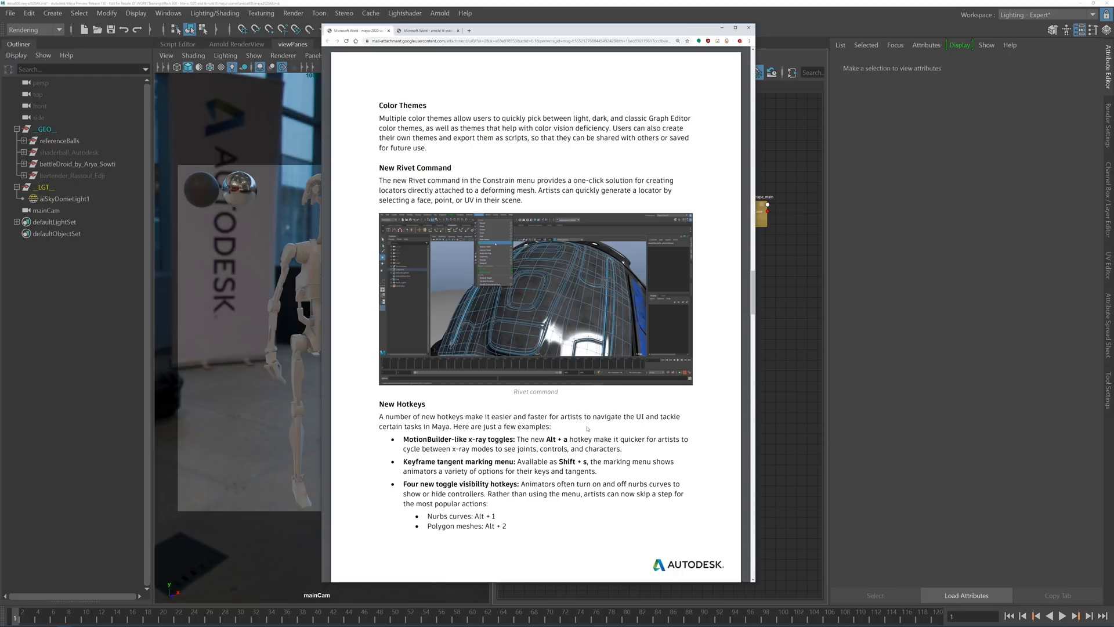
Step: Read the rendering section of the Maya 2020 overview, covering Arnold 6, the Standard Surface shader, Light Editor and Render Setup improvements
scroll(570, 438, down, 8)
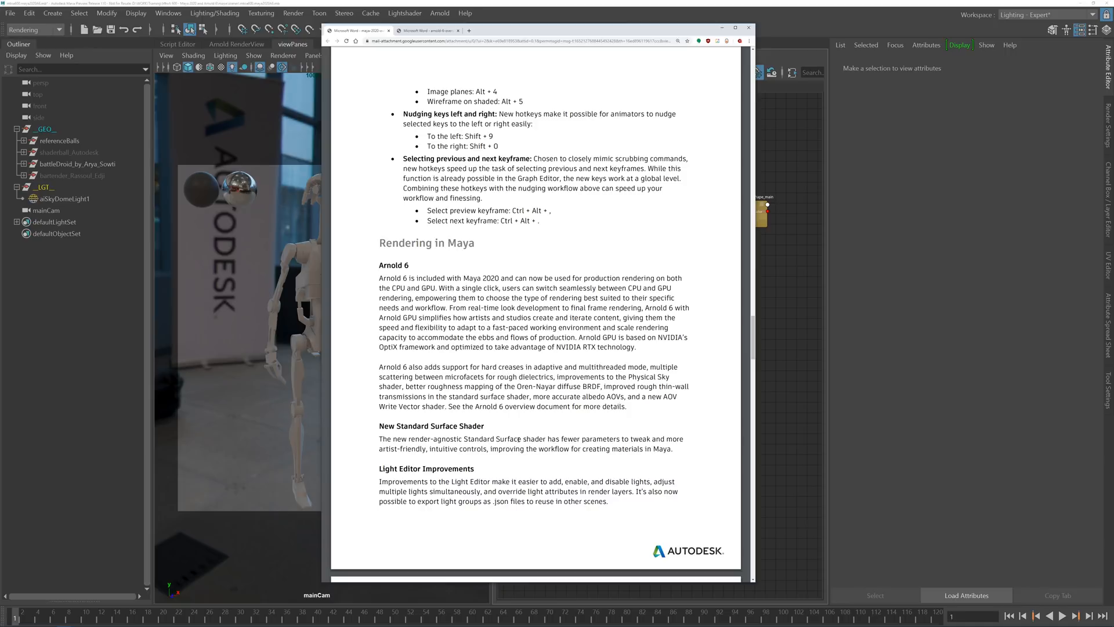
scroll(539, 438, down, 3)
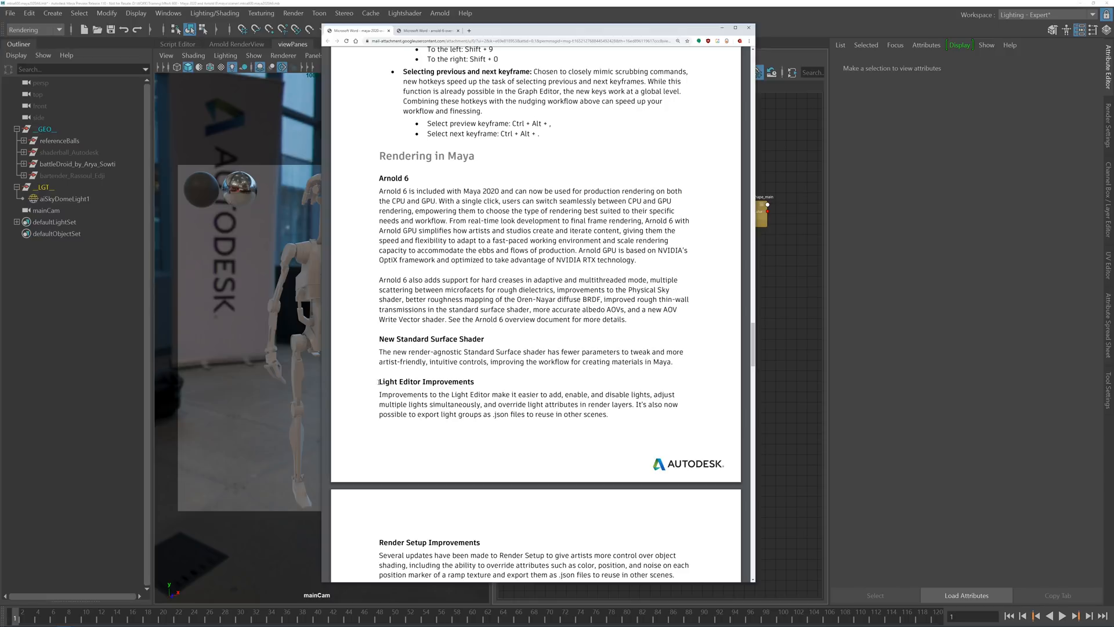
drag(378, 382, 486, 395)
click(489, 413)
scroll(490, 432, down, 5)
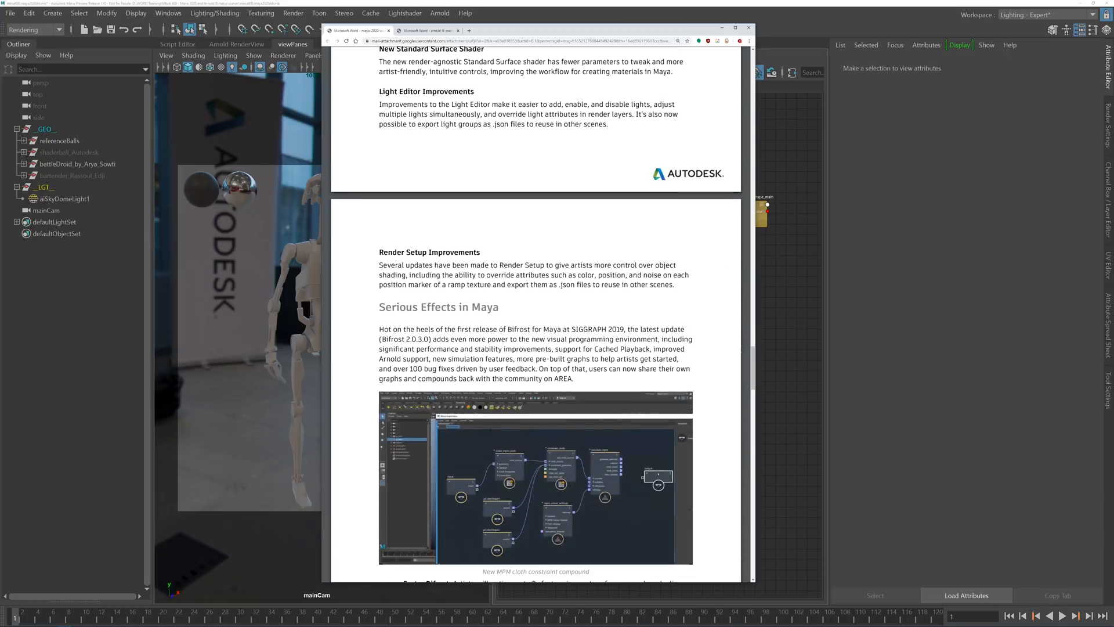
Step: Review the Bifrost, viewport and modeling sections of the Maya 2020 overview, including Remesh and Retopologize
scroll(513, 376, down, 3)
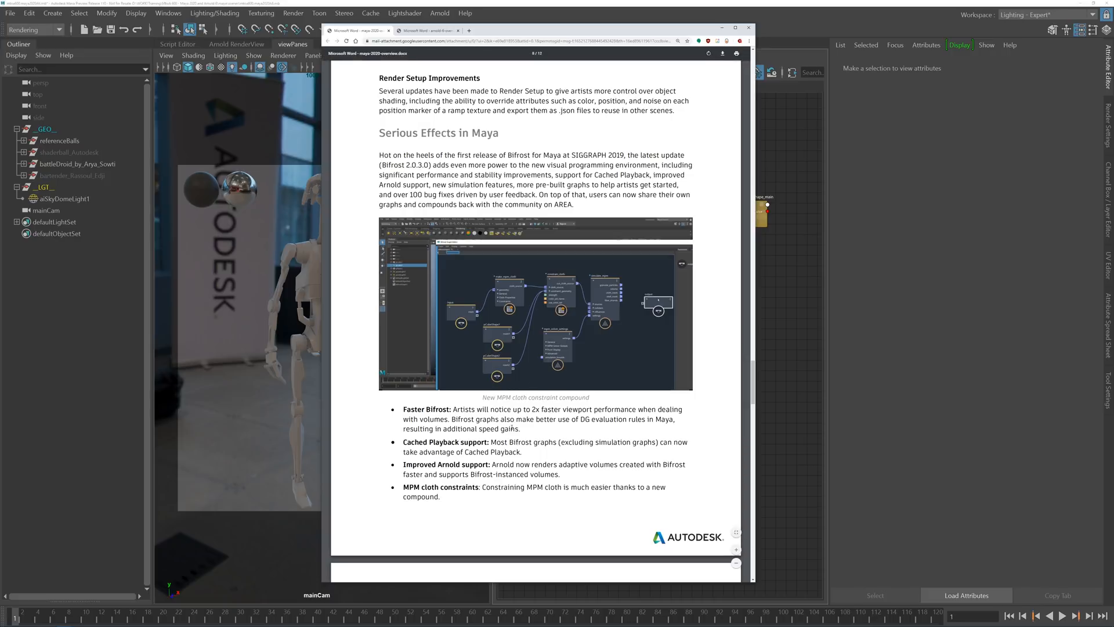
scroll(559, 488, down, 1)
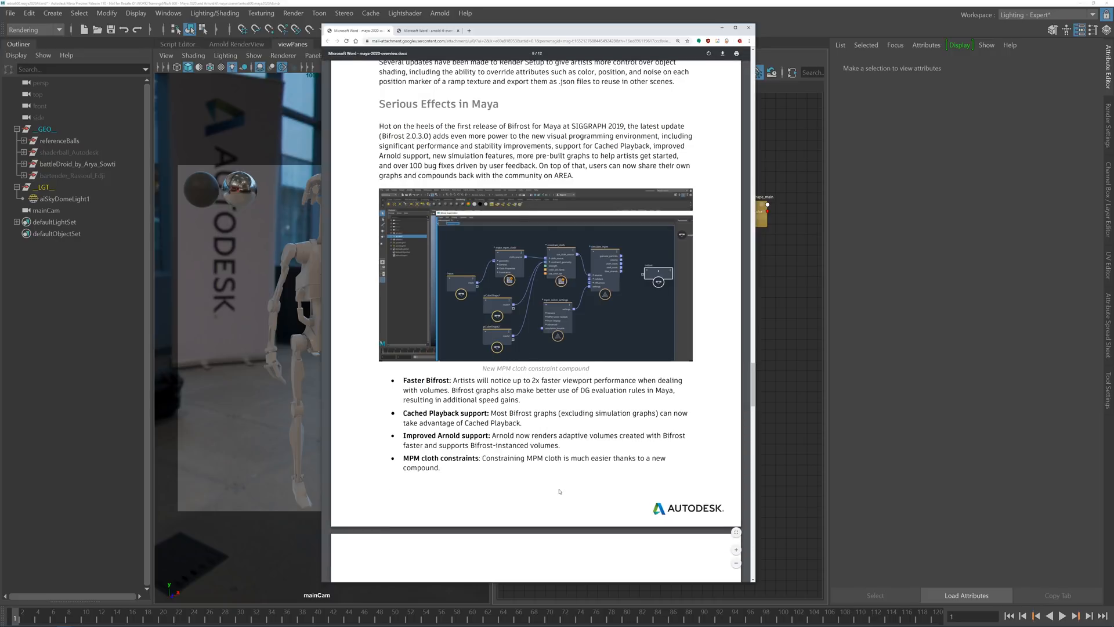
scroll(560, 491, down, 4)
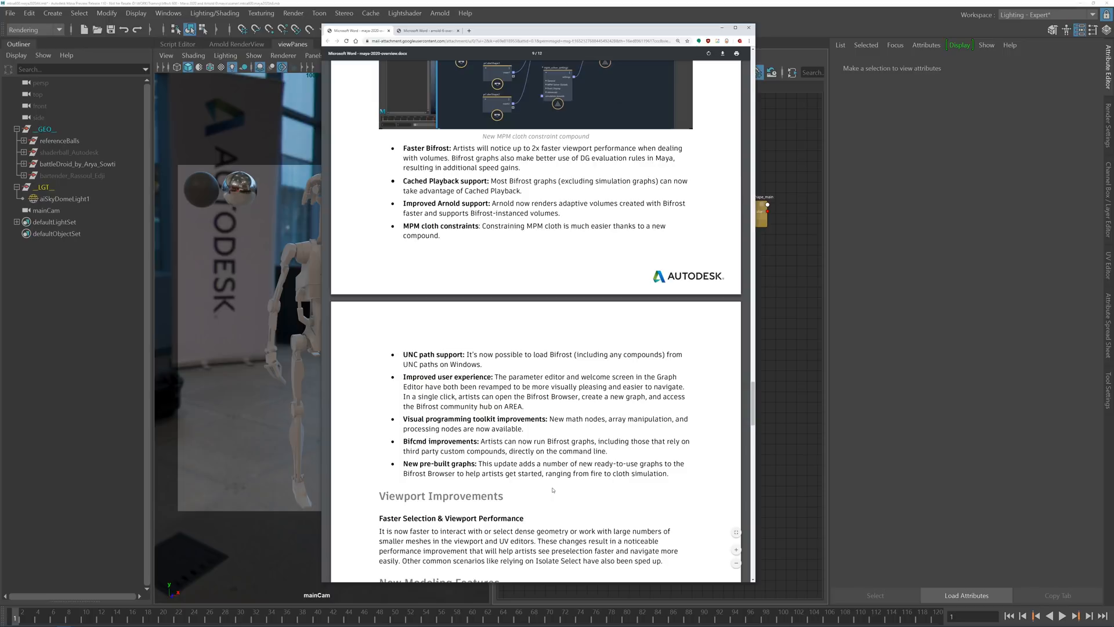
scroll(553, 491, down, 3)
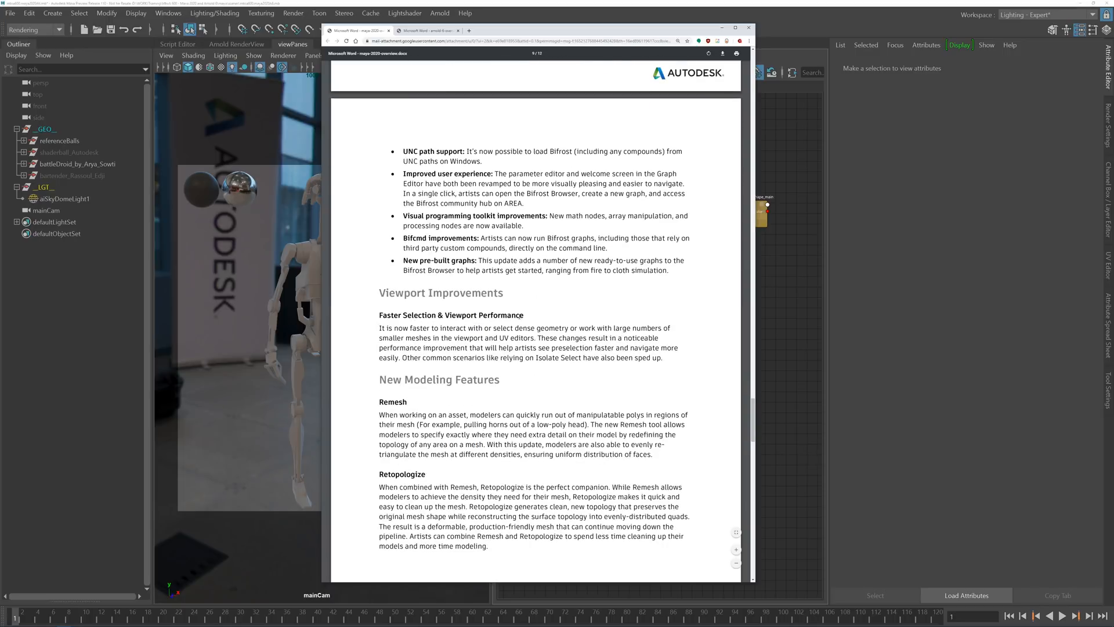
scroll(541, 391, down, 3)
scroll(487, 258, down, 7)
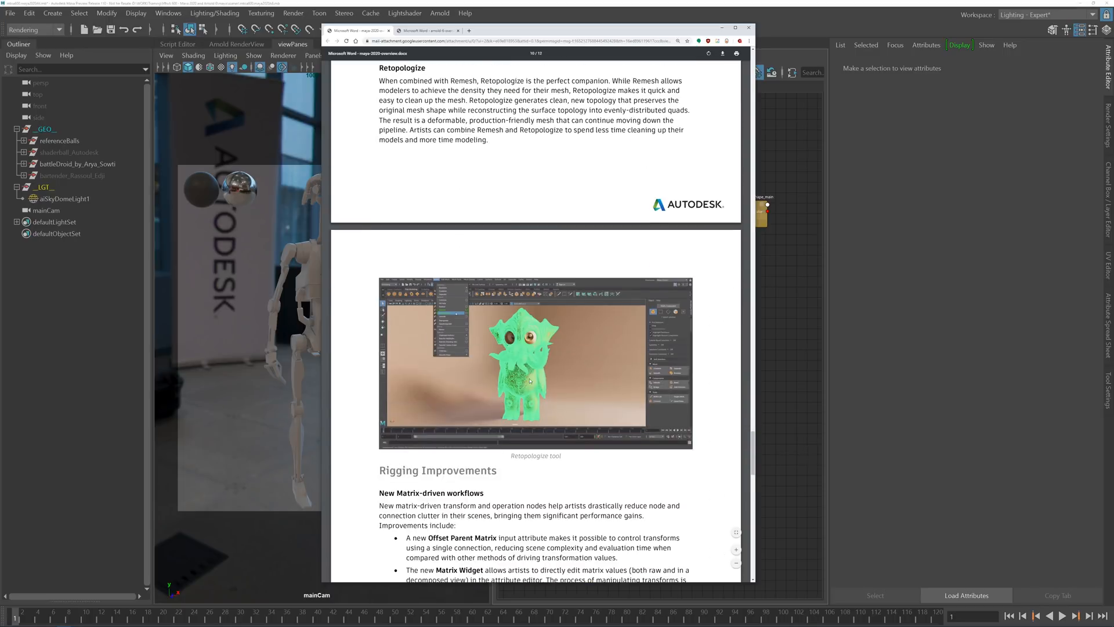
Step: Review the rigging improvements in the Maya 2020 overview, from matrix-driven workflows and Pin to Geometry to the Proximity Wrap deformer
scroll(486, 283, up, 3)
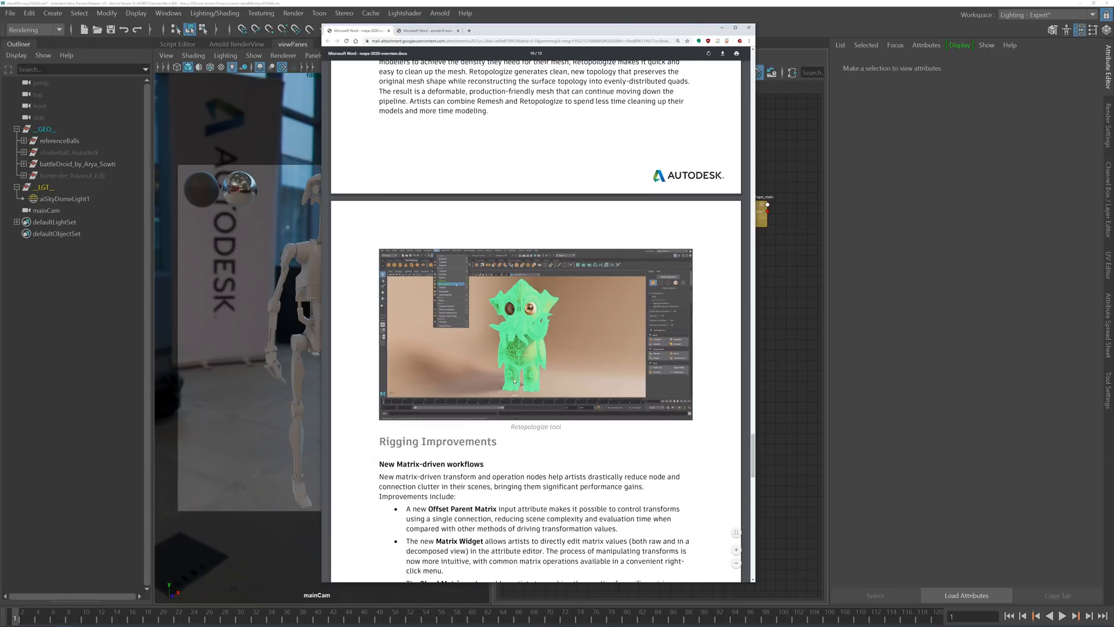
scroll(570, 450, up, 3)
scroll(553, 450, down, 6)
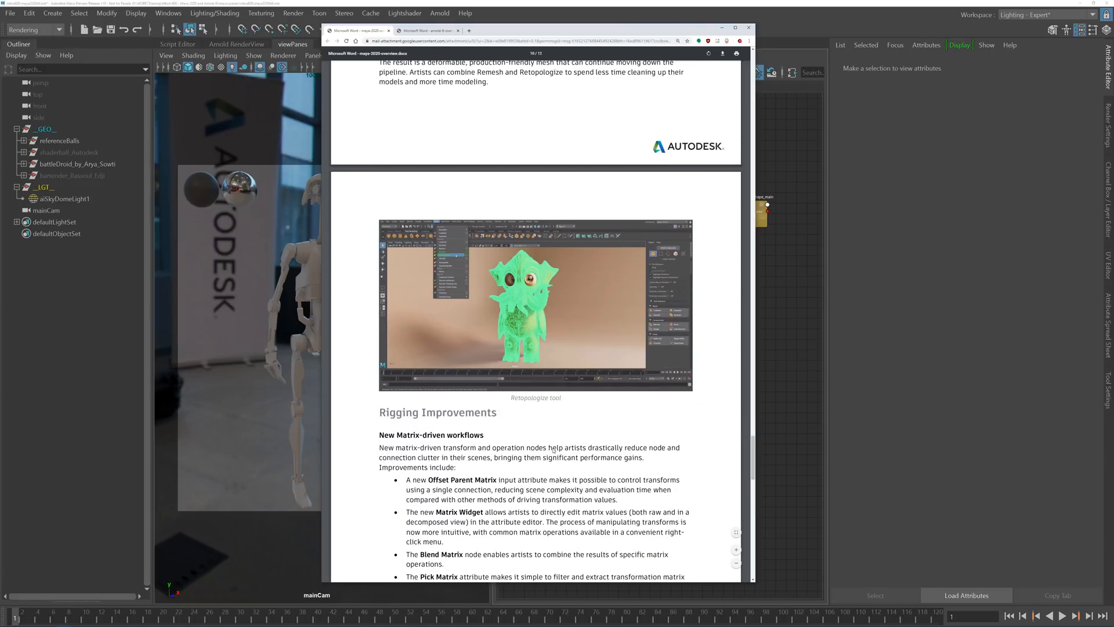
scroll(551, 451, down, 7)
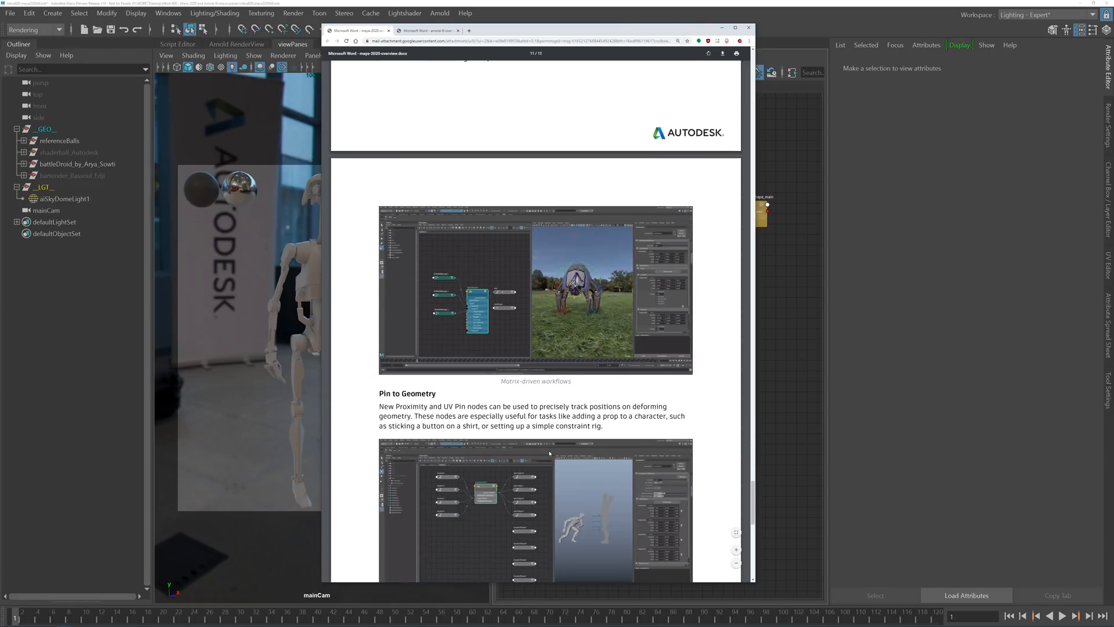
scroll(549, 454, down, 12)
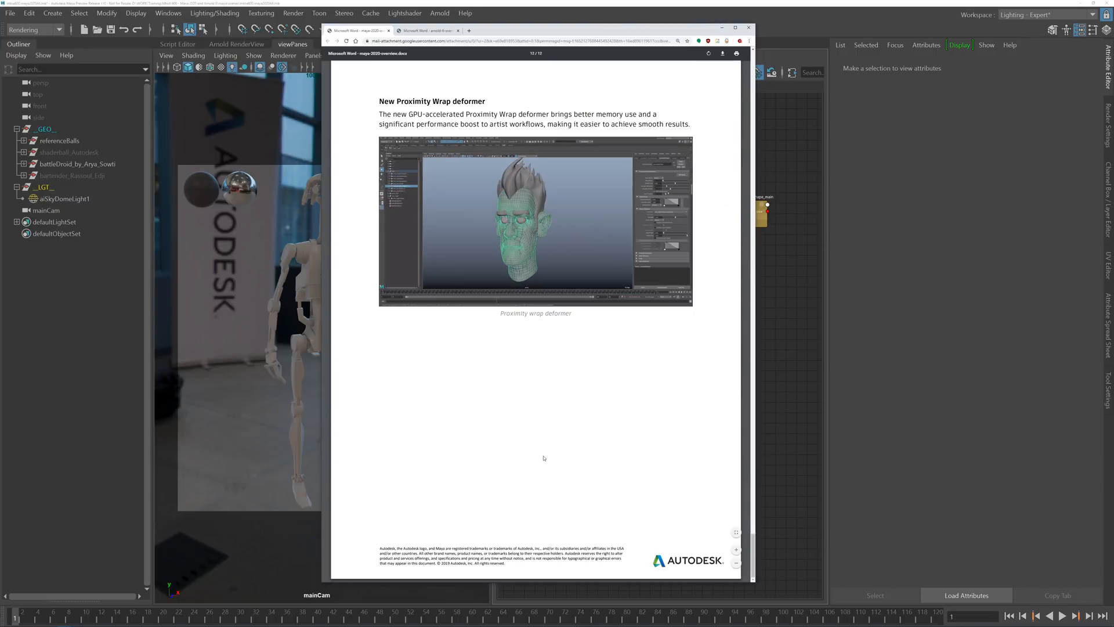
scroll(503, 302, up, 3)
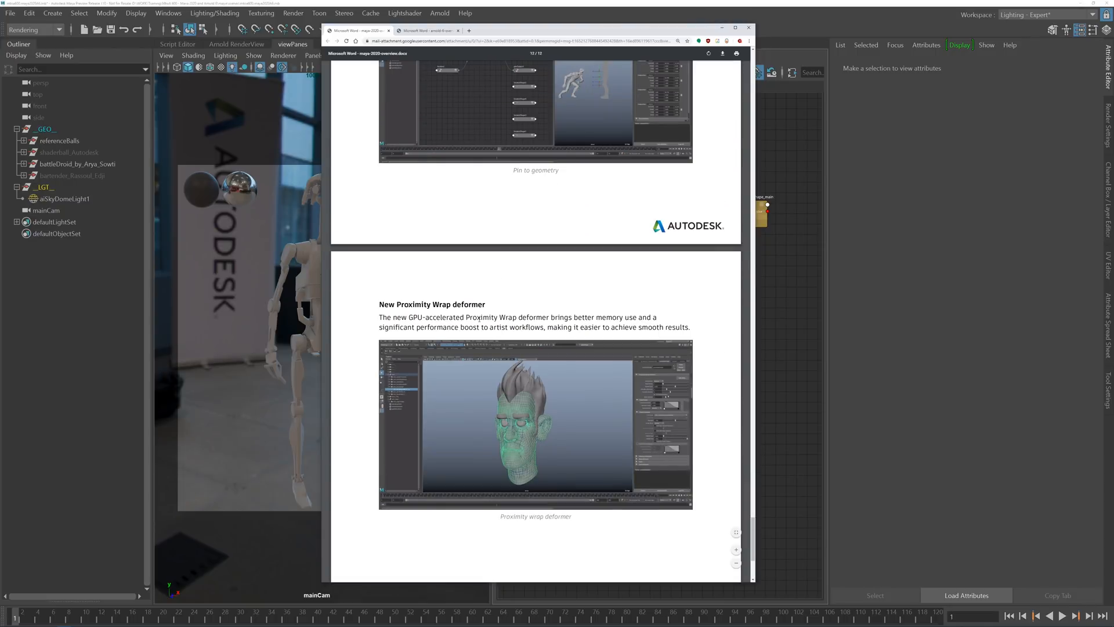
Step: Switch to the Arnold 6 overview document and examine its GPU rendering, on-demand texture loading, other new features and plug-in improvements
click(428, 31)
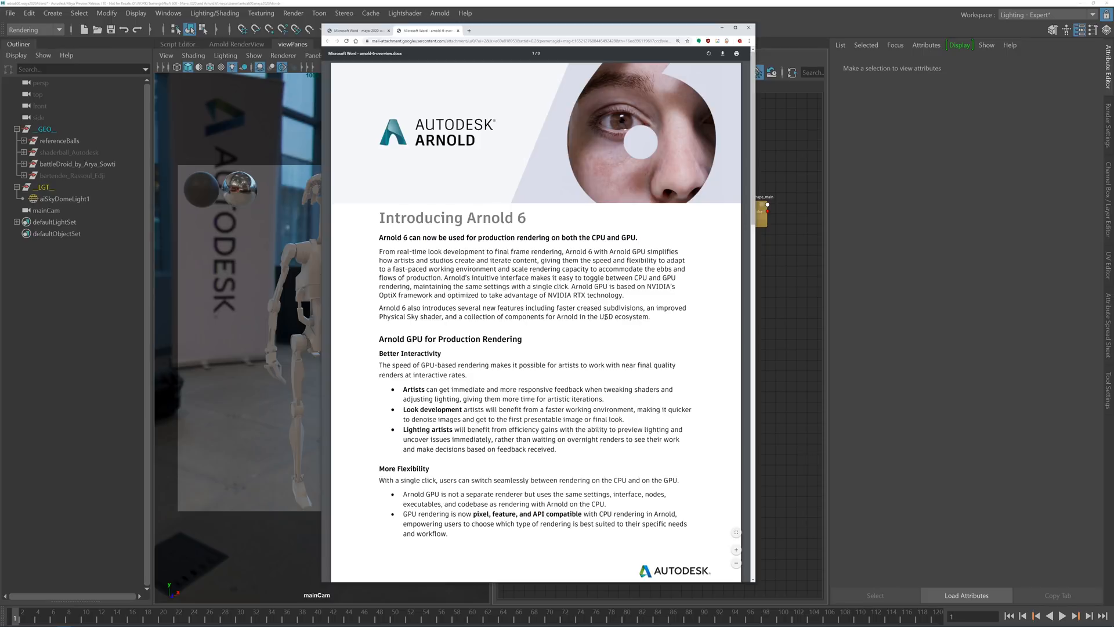
scroll(592, 325, down, 3)
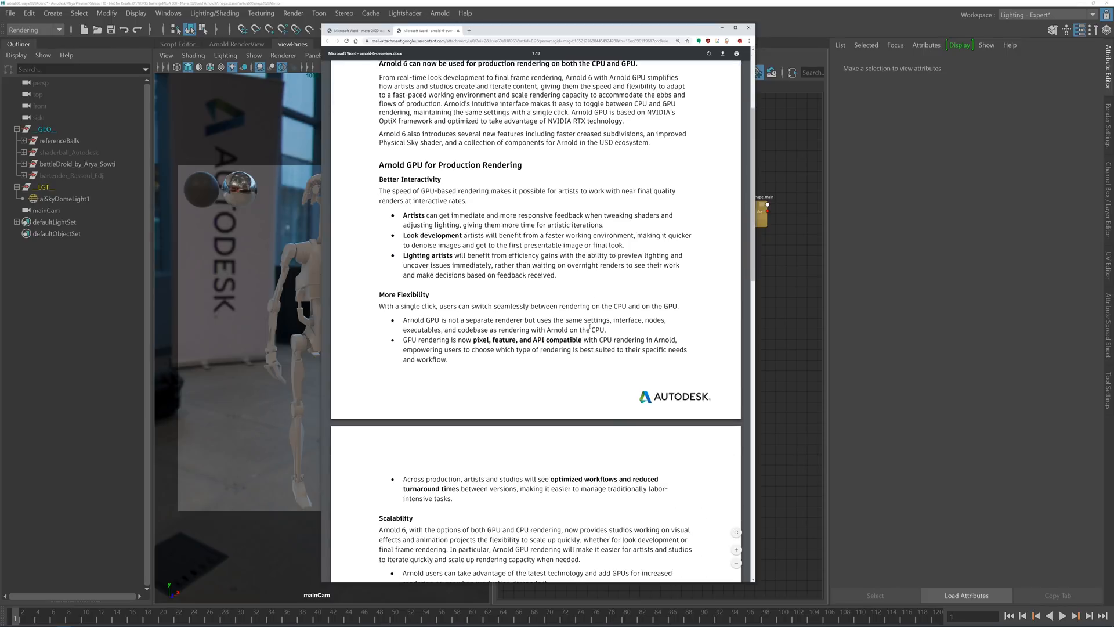
scroll(590, 327, down, 6)
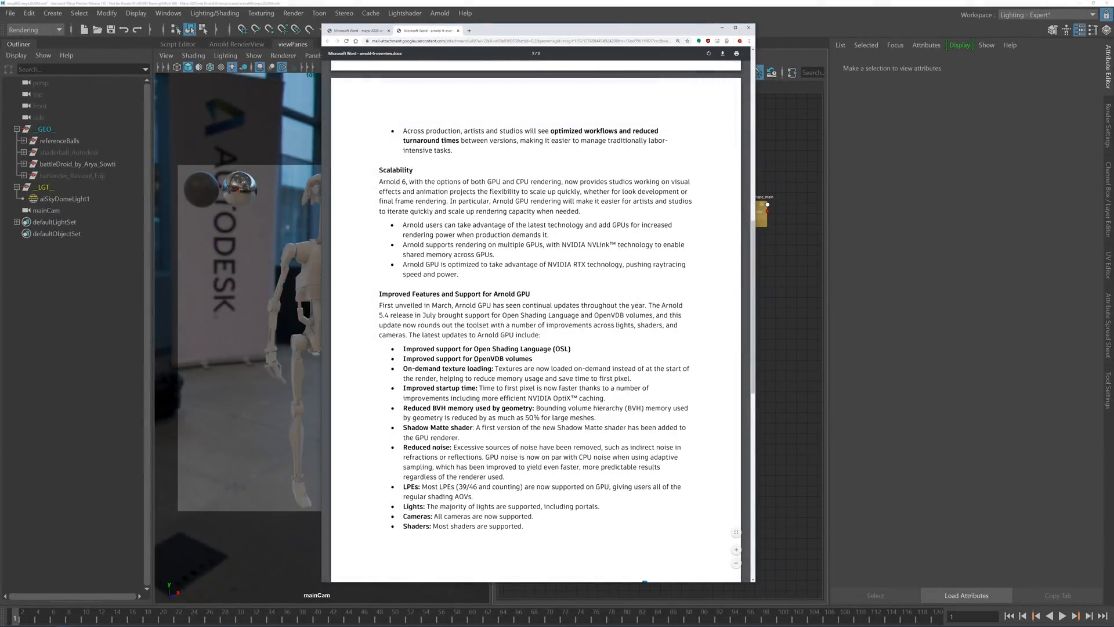
drag(404, 369, 508, 371)
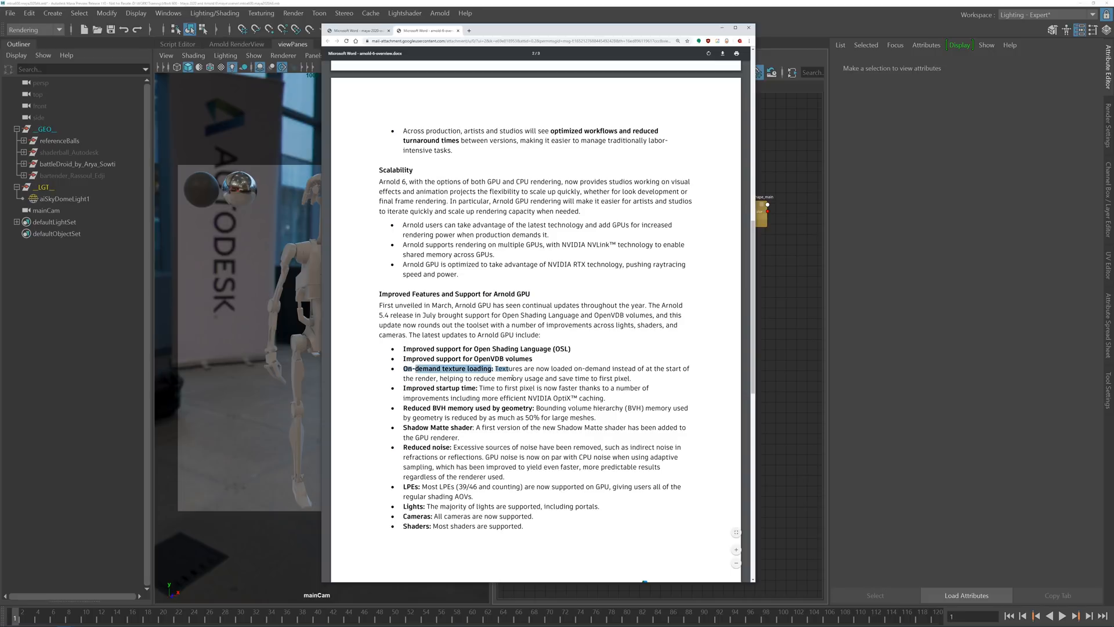
click(510, 378)
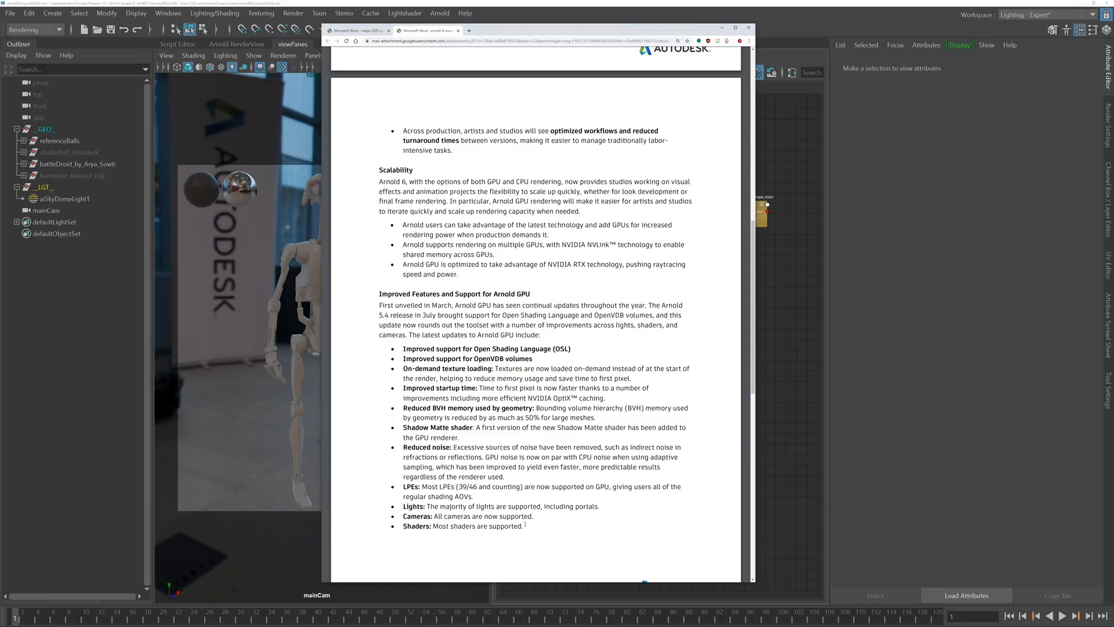
scroll(525, 524, down, 8)
scroll(515, 482, down, 1)
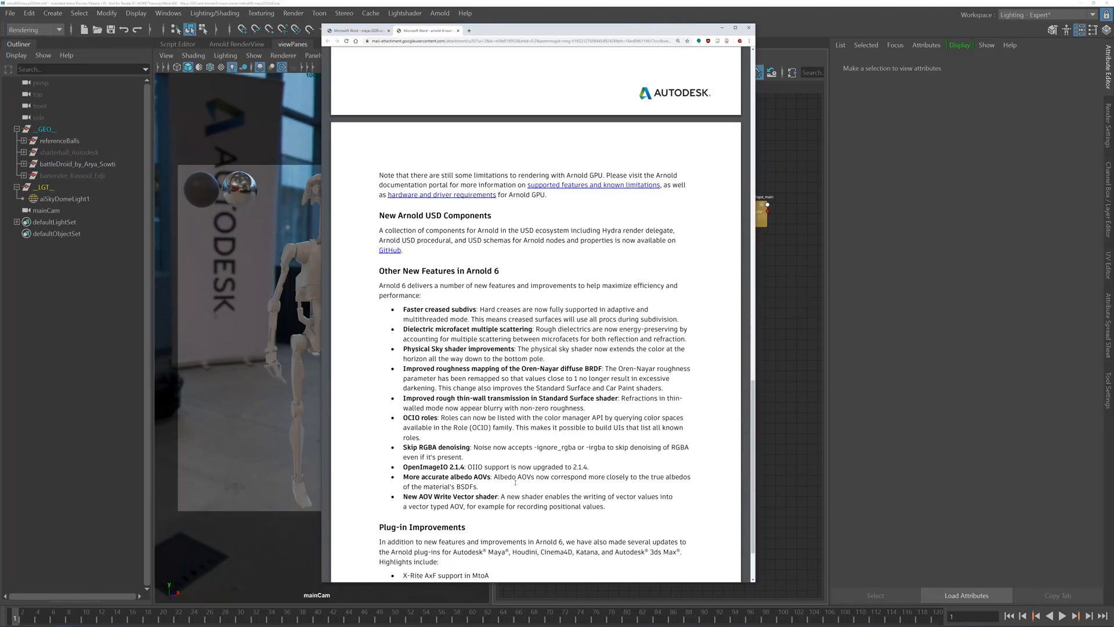
scroll(559, 336, down, 2)
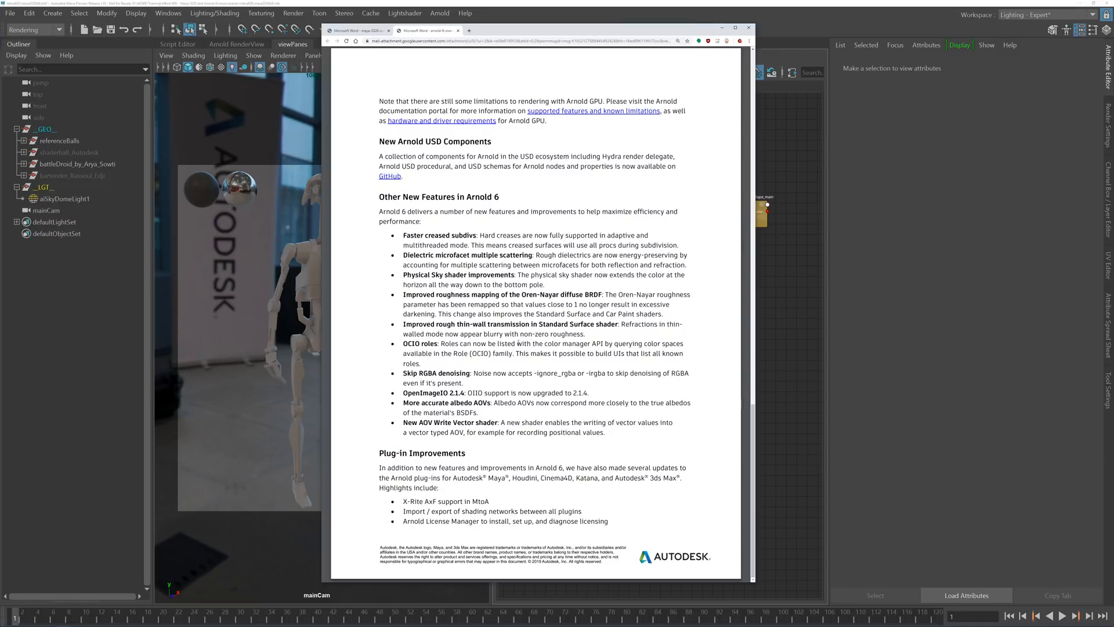
scroll(546, 423, up, 10)
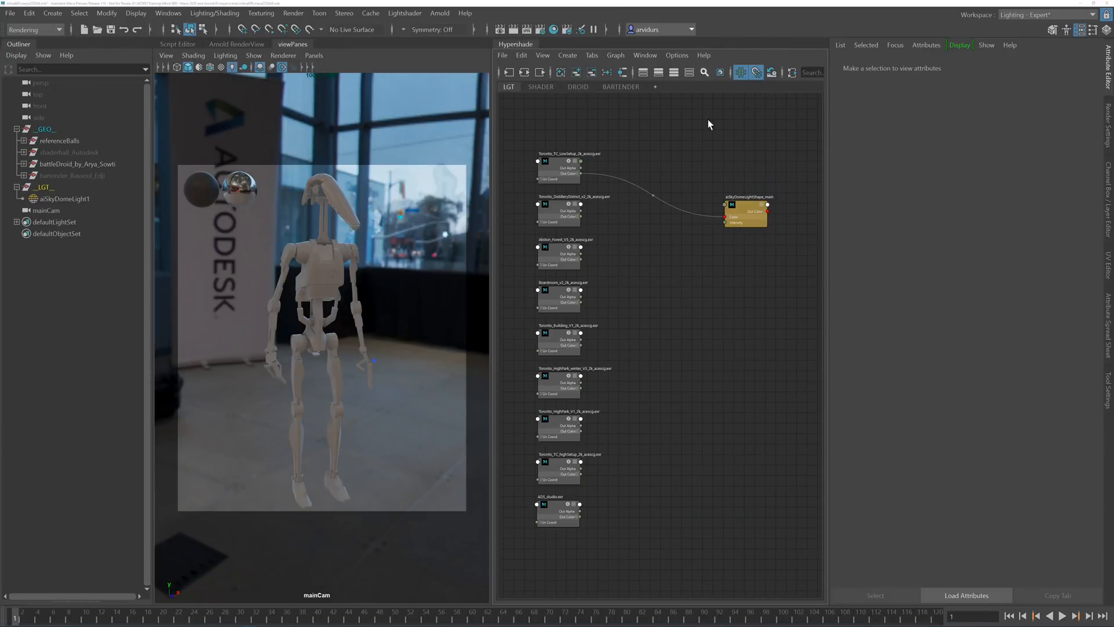
Step: Return to Maya and survey the column of HDR image nodes in the LGT graph by selecting them all, leaving nothing selected
click(721, 28)
drag(518, 110, 630, 535)
click(702, 419)
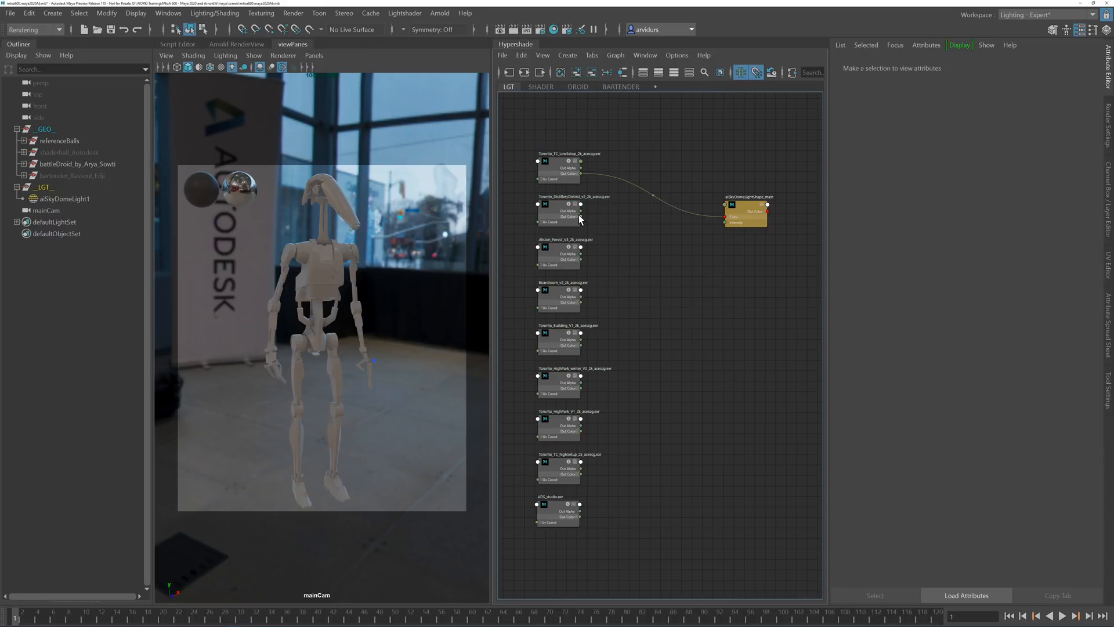
Step: Connect the Distillery District, forest, boardroom and Toronto building HDR textures in turn to the sky dome light's Color, ending with the building
drag(580, 217, 726, 217)
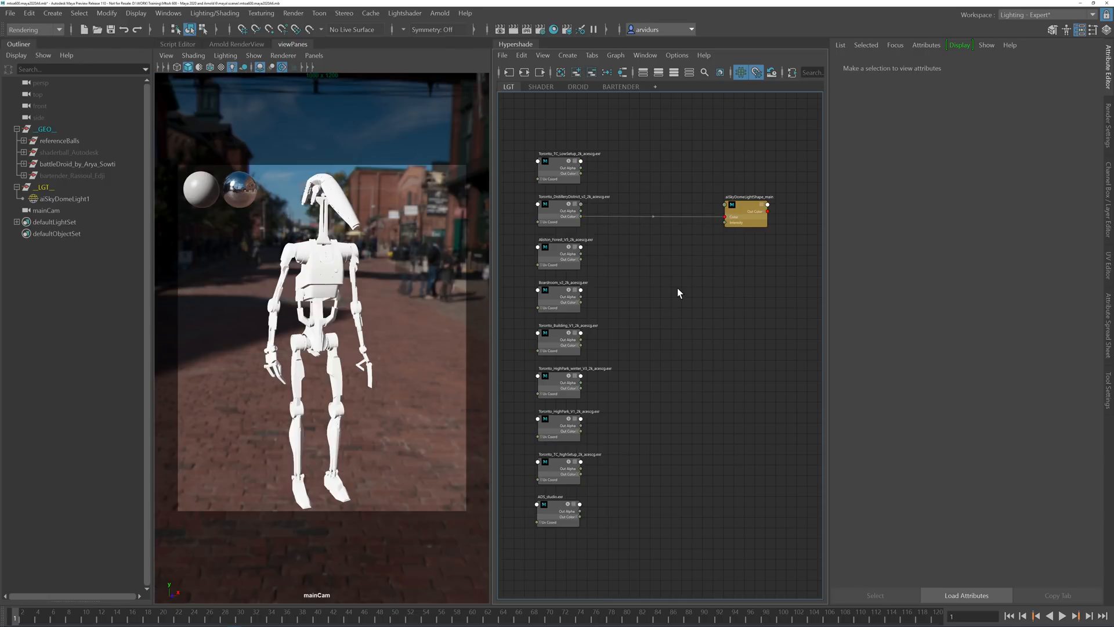
drag(581, 260, 729, 217)
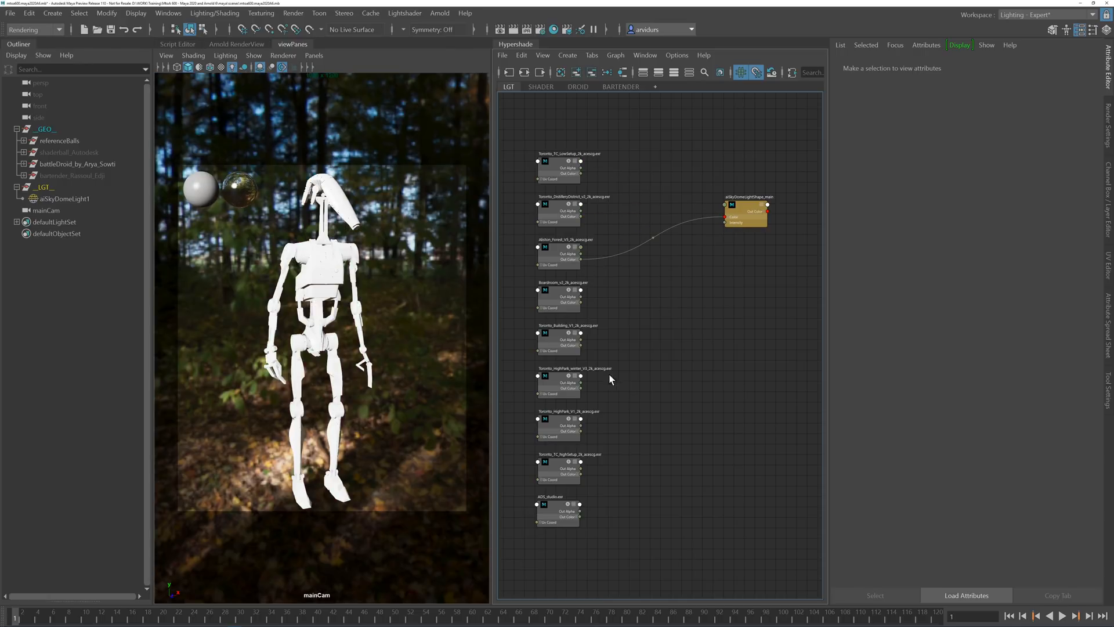
drag(581, 301, 725, 217)
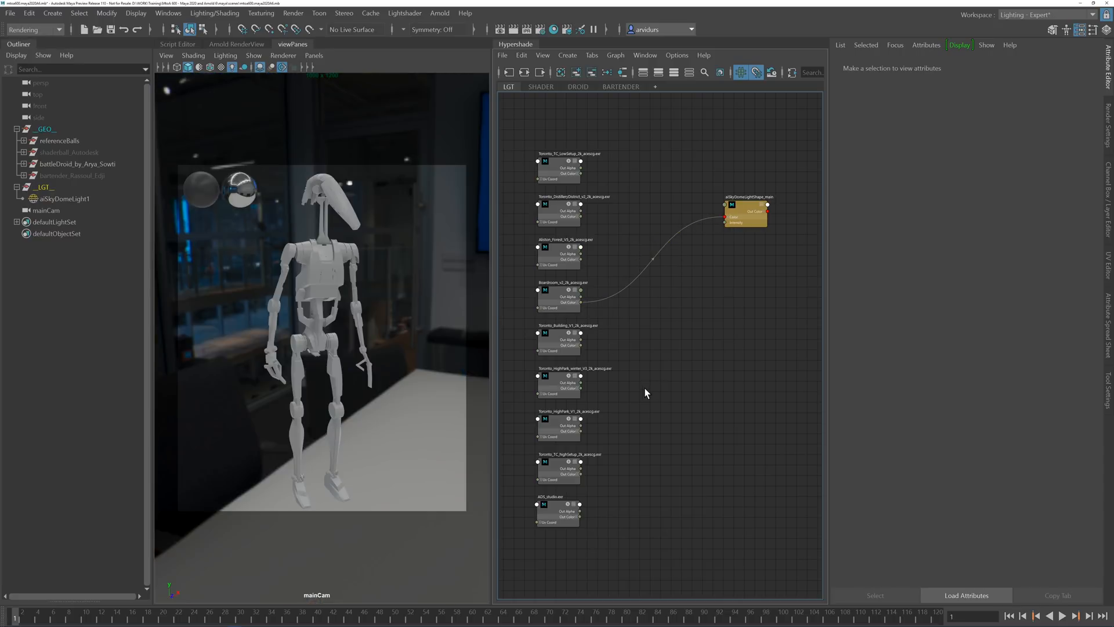
drag(580, 344, 727, 216)
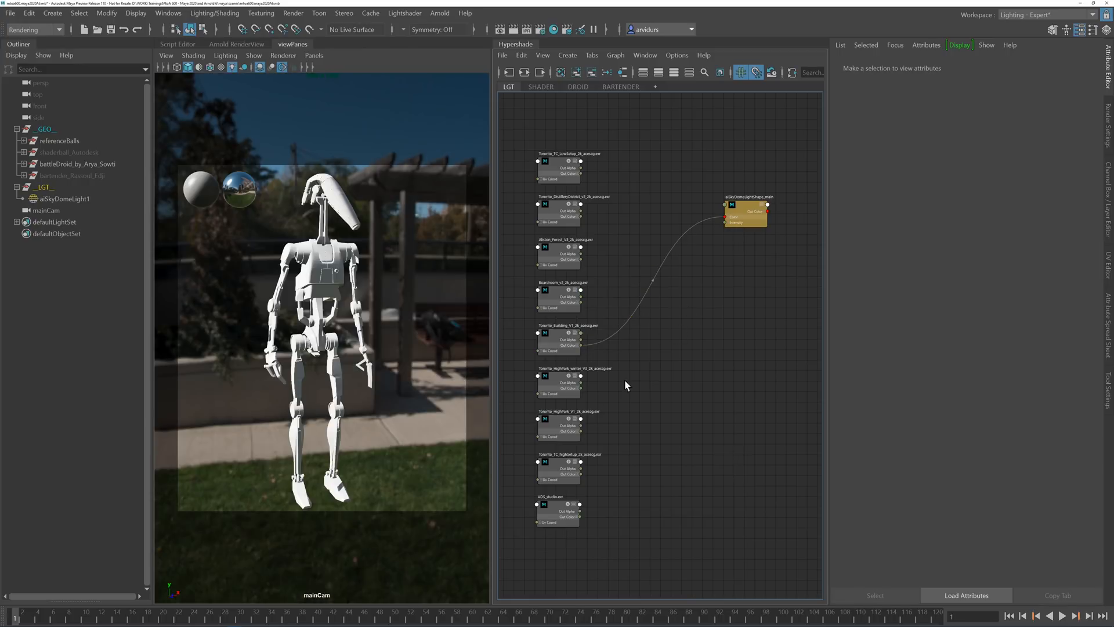
Step: Connect the winter High Park, night setup and ADS studio HDR textures in turn to the sky dome light's Color, ending with the night setup
drag(580, 387, 728, 218)
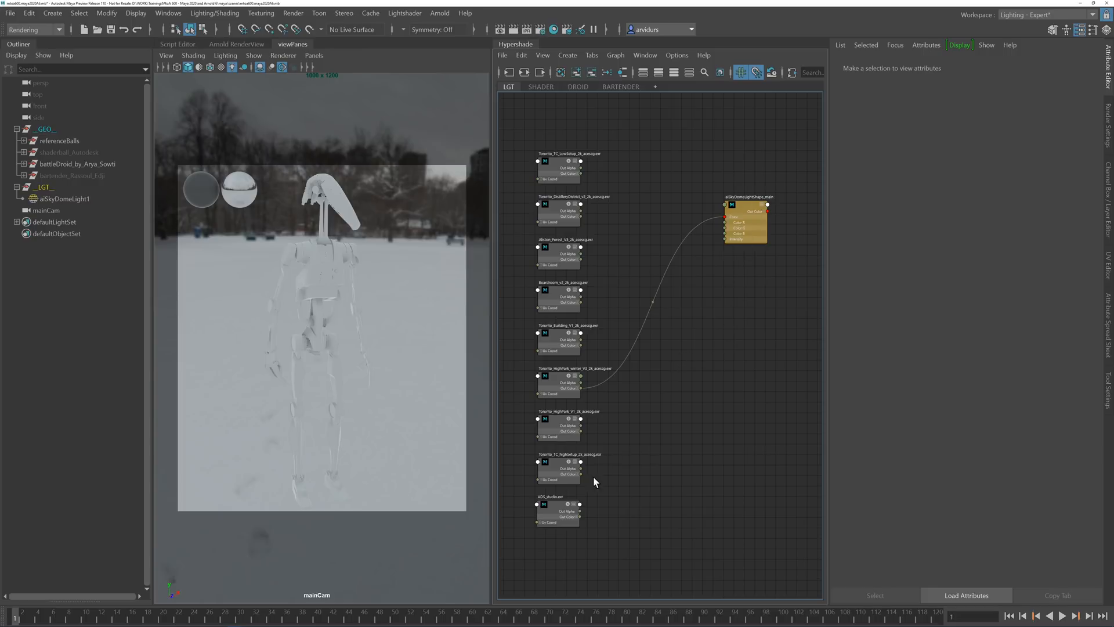
drag(580, 475, 728, 217)
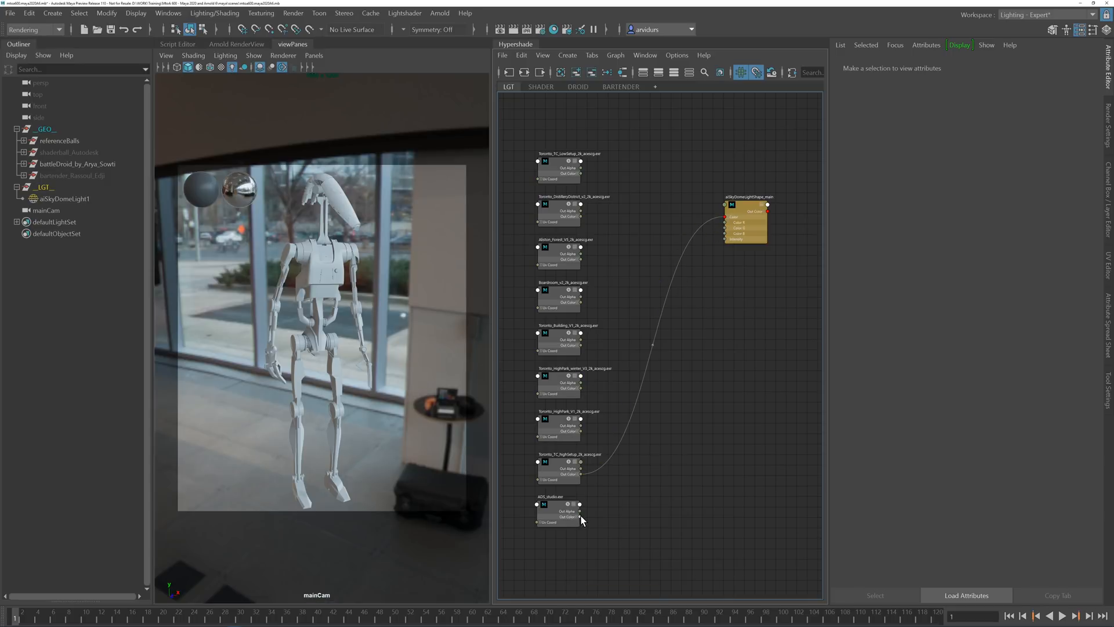
drag(580, 516, 729, 217)
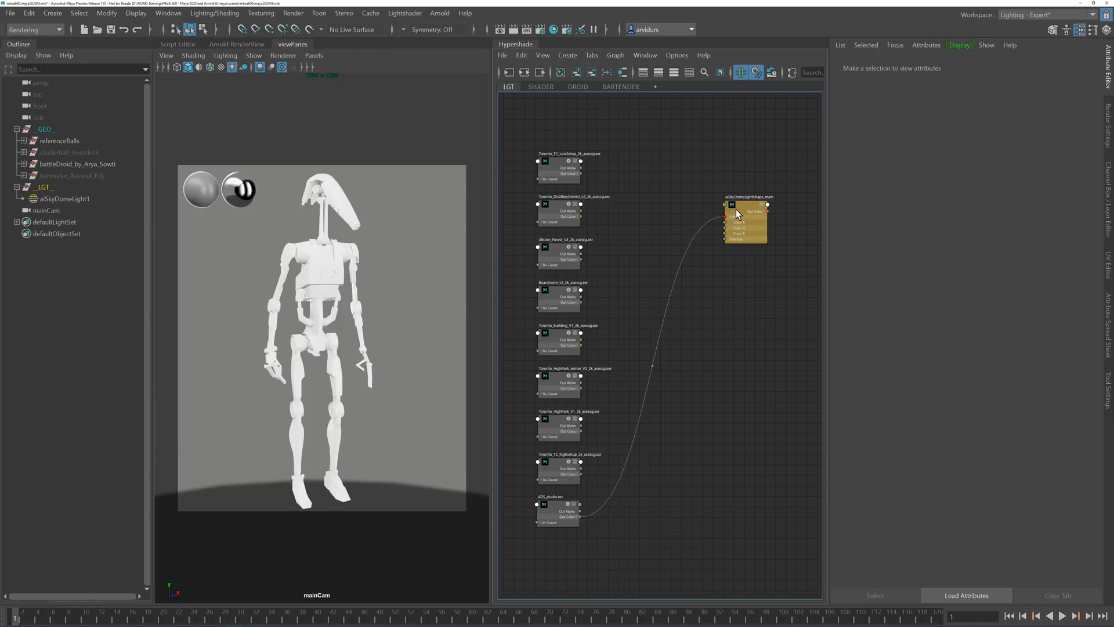
drag(580, 475, 722, 217)
Step: Rotate the sky dome light about Y to 908.407 so the rows of chairs form the backdrop, and deselect it
click(401, 408)
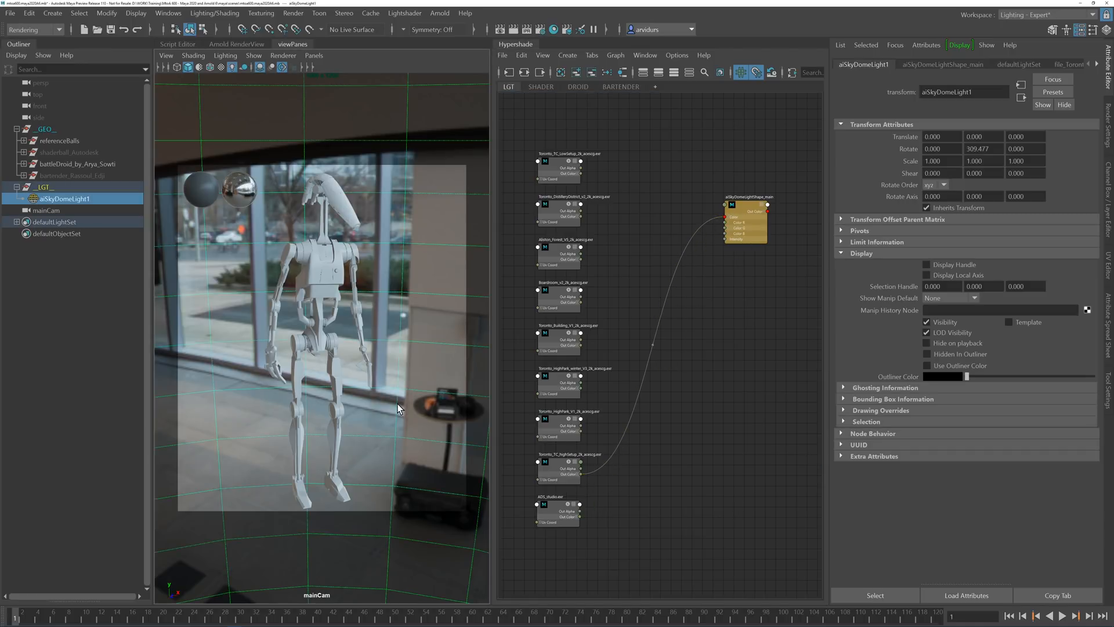
key(e)
drag(341, 520, 259, 471)
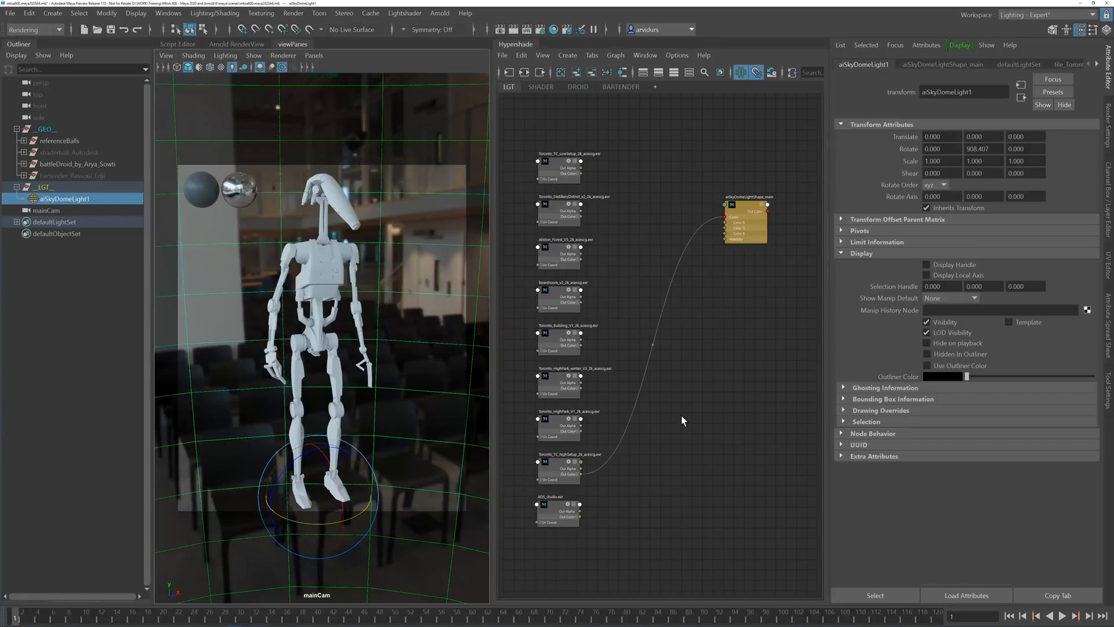
click(98, 389)
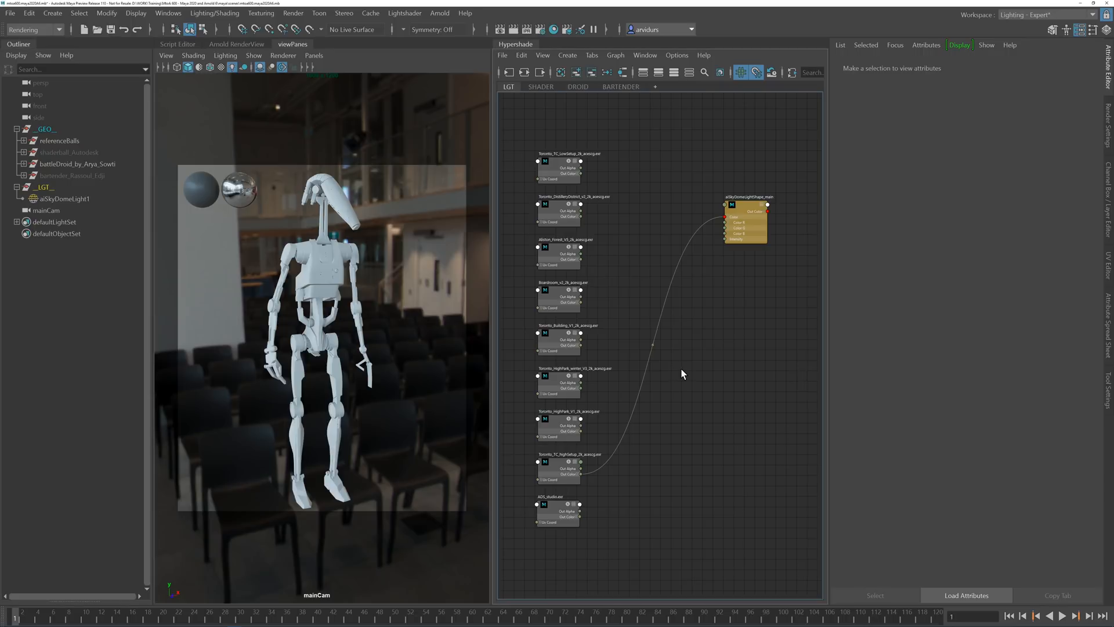
Step: Hide the battle droid group and show the shaderball_Autodesk group in its place, leaving nothing selected
click(72, 164)
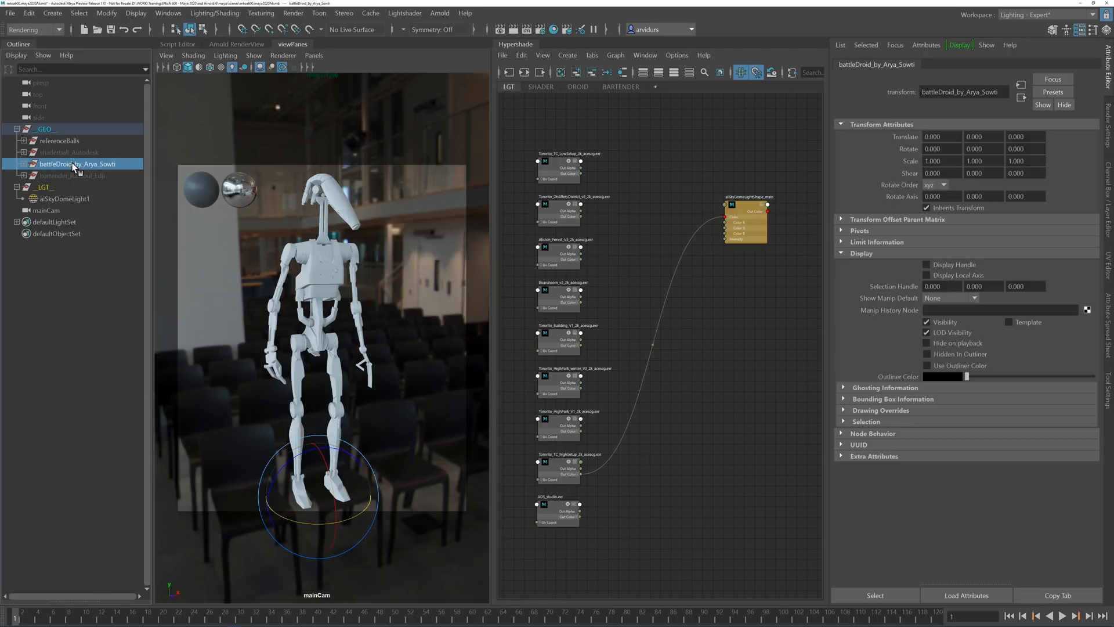
click(76, 240)
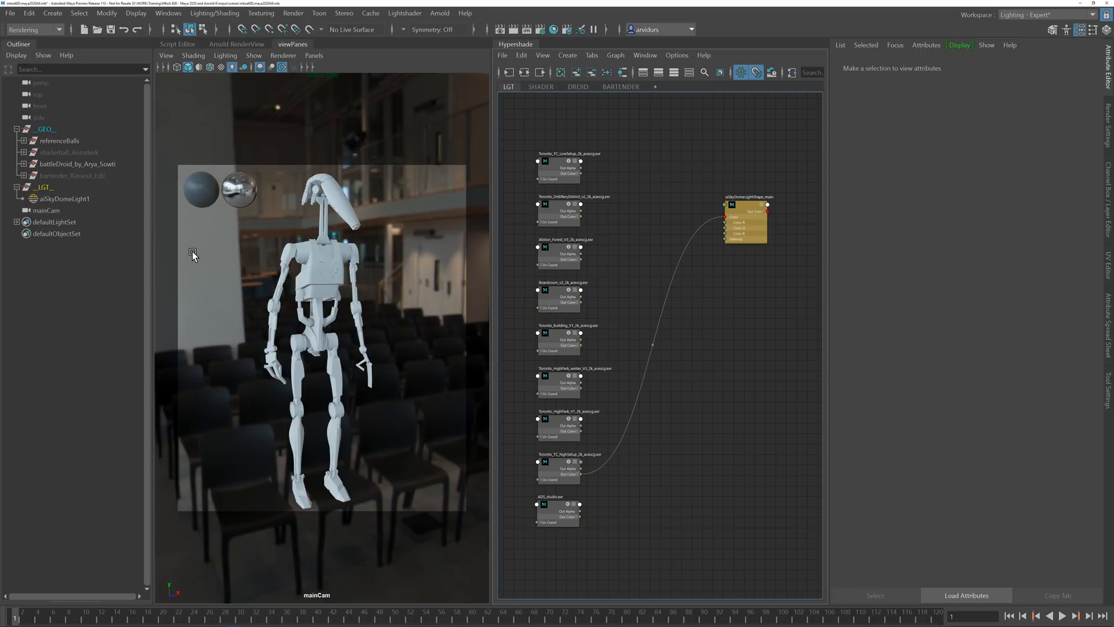
click(98, 165)
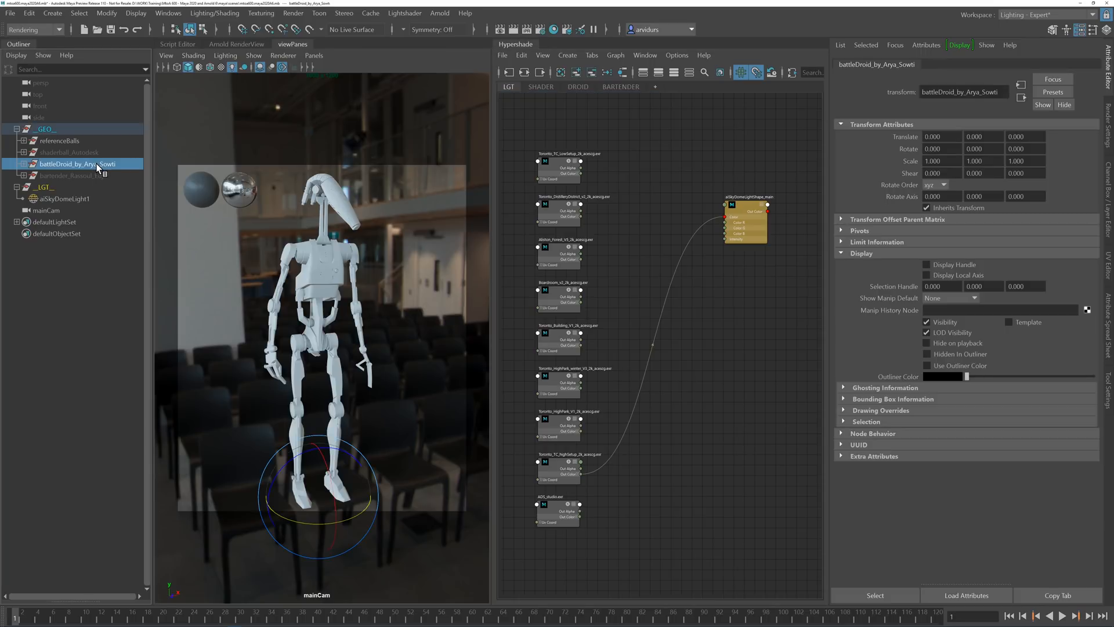
key(ctrl+h)
click(99, 152)
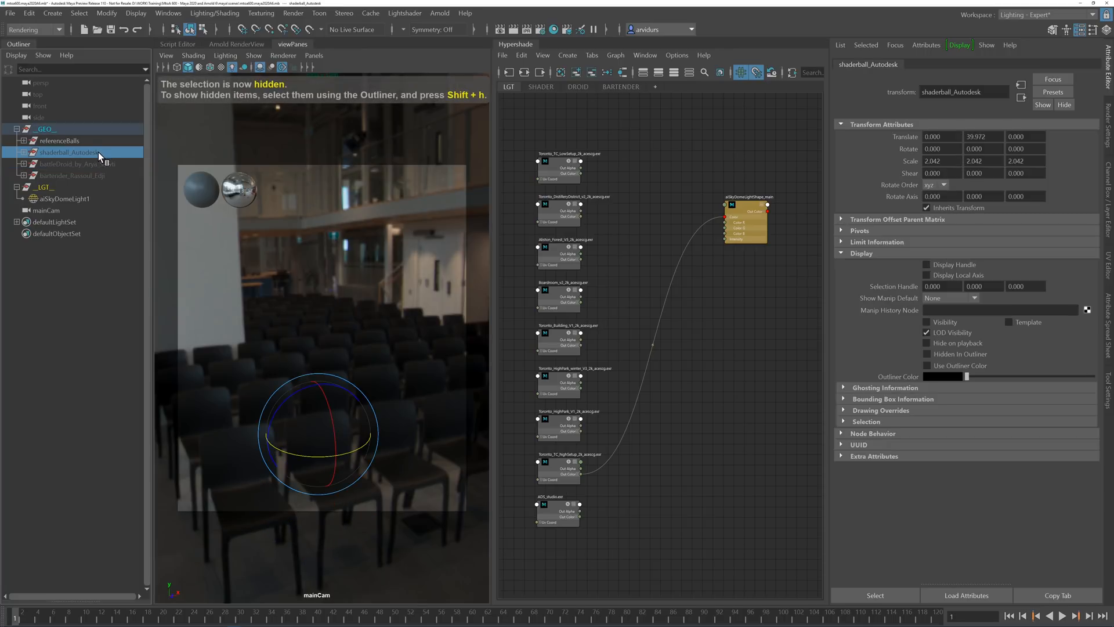
key(shift+h)
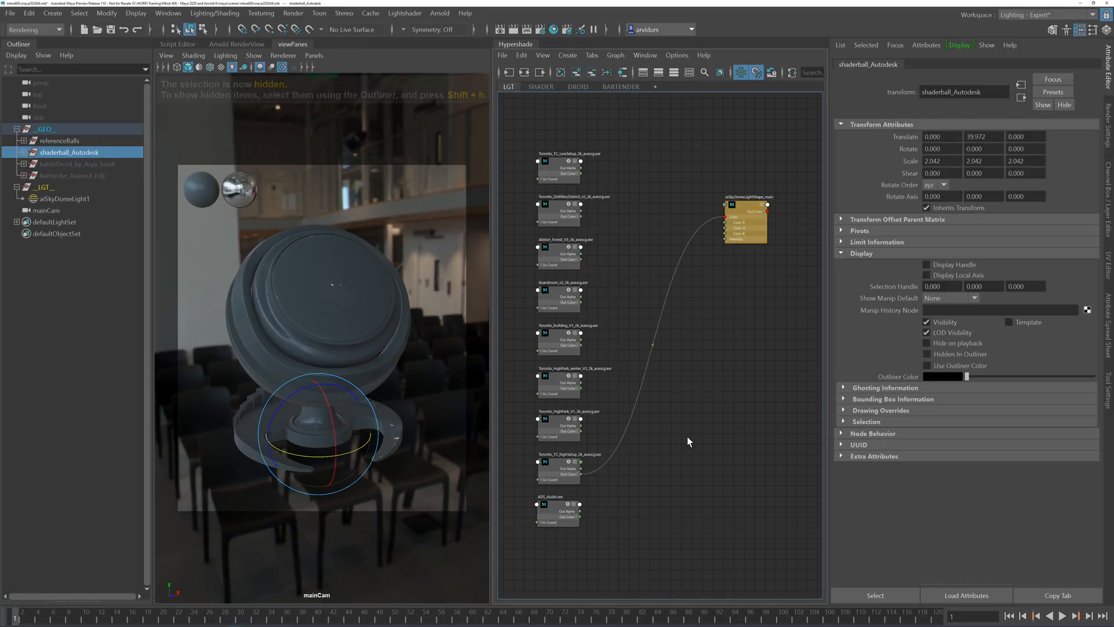
click(110, 404)
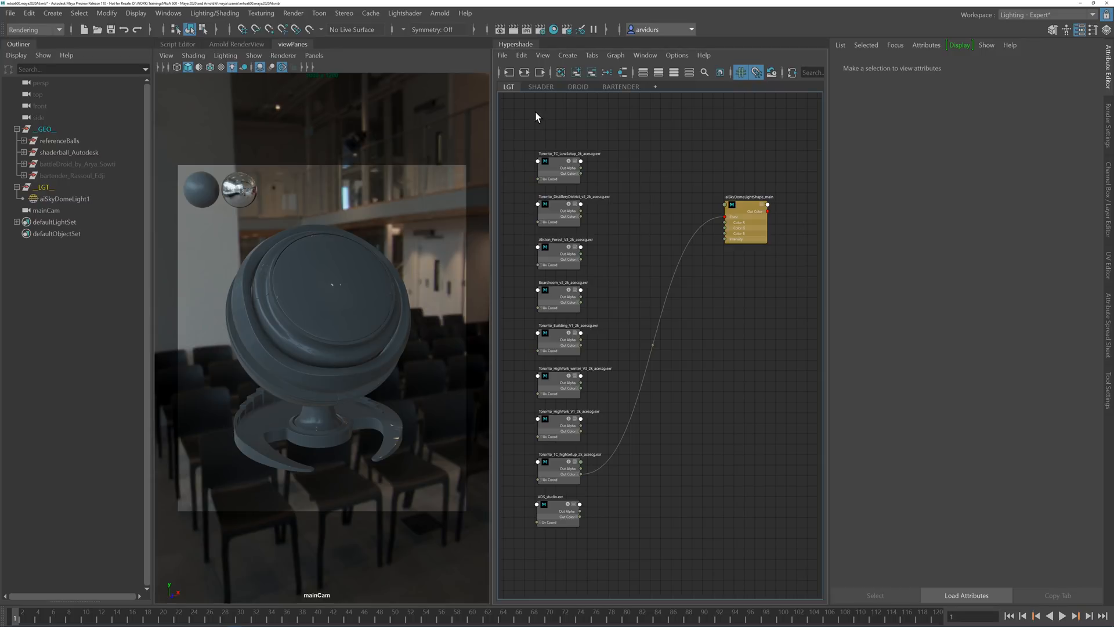
Step: Open the SHADER graph and give the aiBase material a light pink base color with metalness 0.874
click(541, 87)
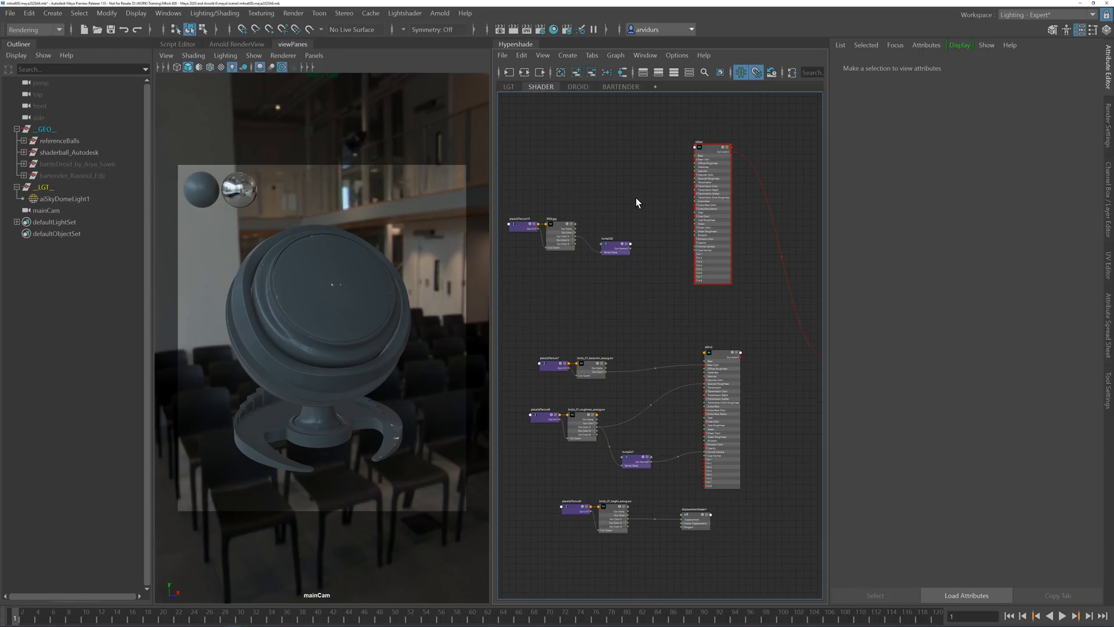
click(699, 171)
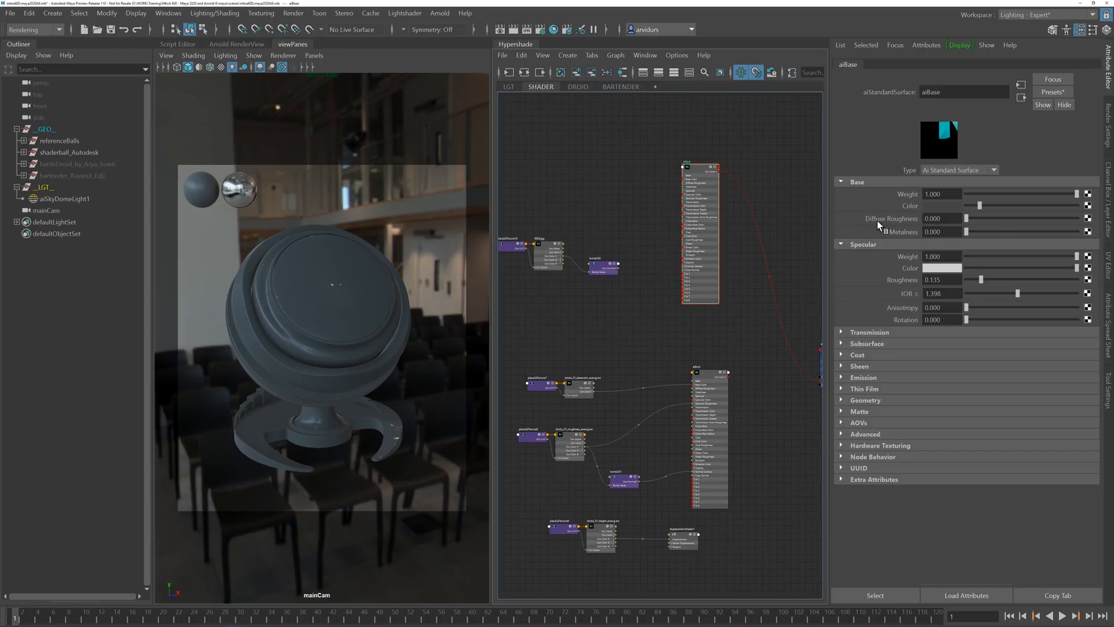
mouse_move(979, 205)
mouse_down()
mouse_move(1021, 207)
mouse_move(989, 207)
mouse_up()
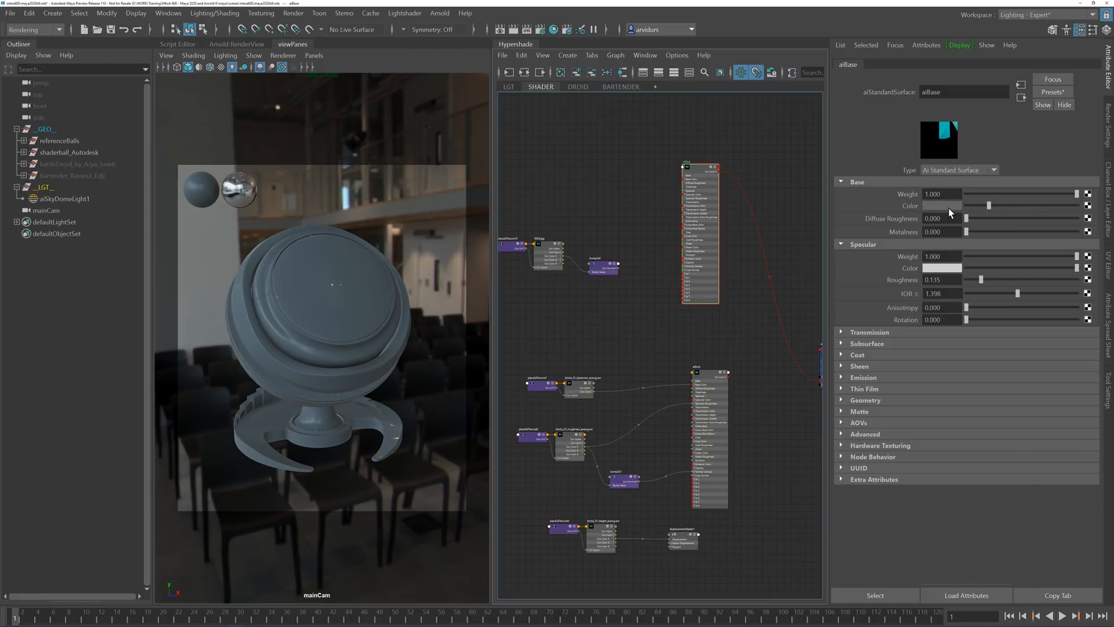
click(943, 206)
drag(885, 241, 1063, 232)
drag(986, 206, 1035, 208)
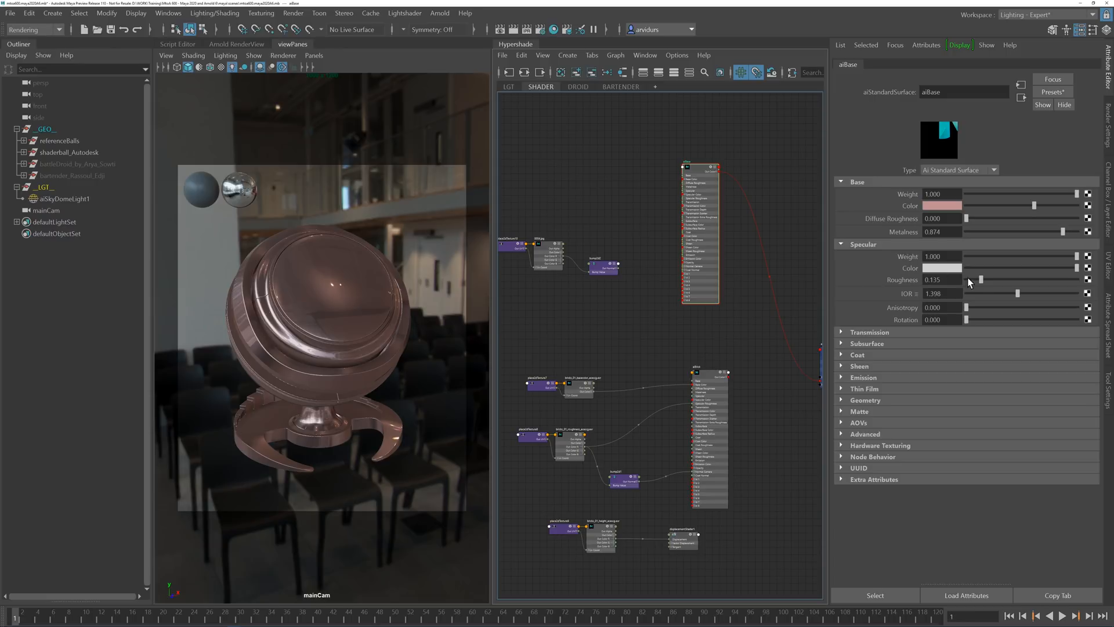
Step: Set aiBase's metalness to 1.000 and its specular roughness to 0.155
drag(980, 280, 1027, 299)
drag(1063, 232, 1096, 240)
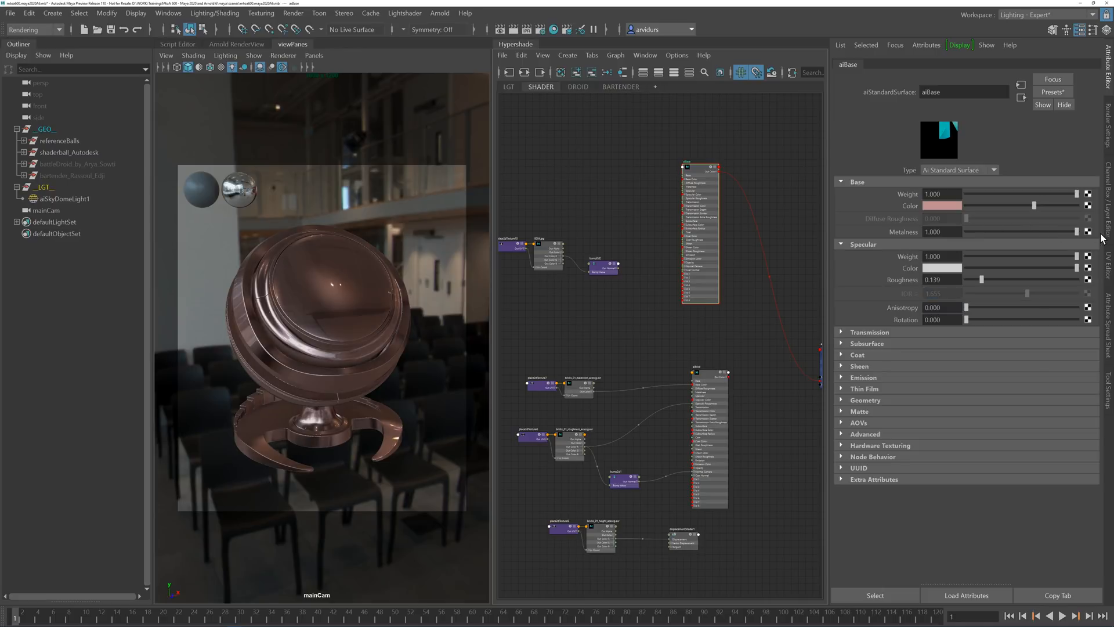
drag(986, 279, 985, 280)
Step: Connect the bump2d2 node's Out Normal to aiBase's Normal Camera input and turn on textured display in the viewport
alt+middle_drag(667, 221, 662, 272)
scroll(697, 239, up, 2)
drag(644, 301, 736, 299)
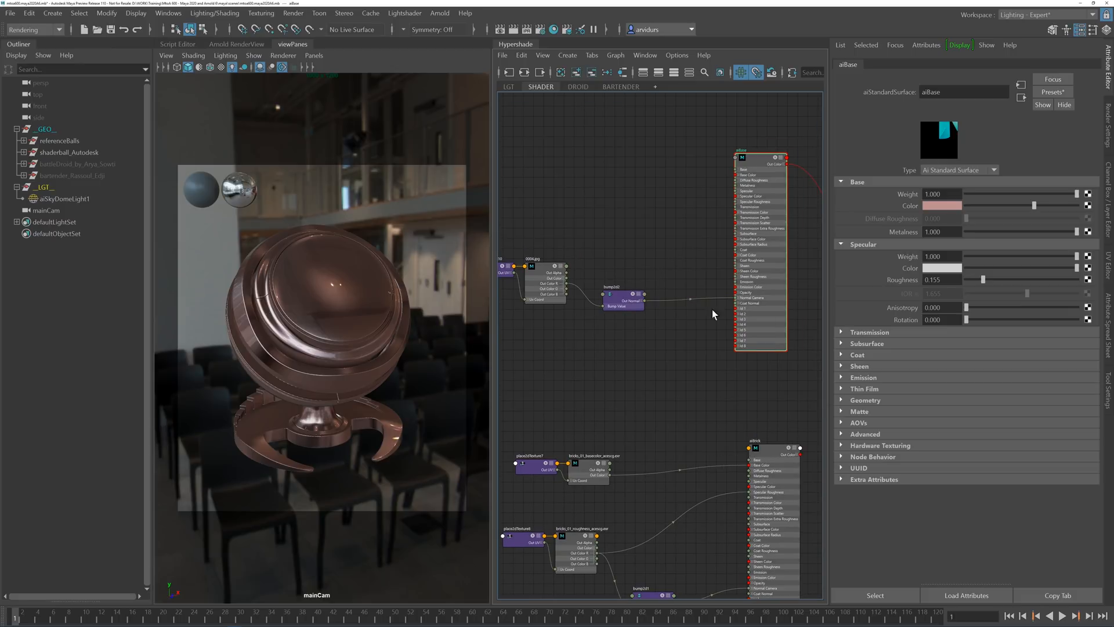
alt+middle_drag(679, 318, 705, 323)
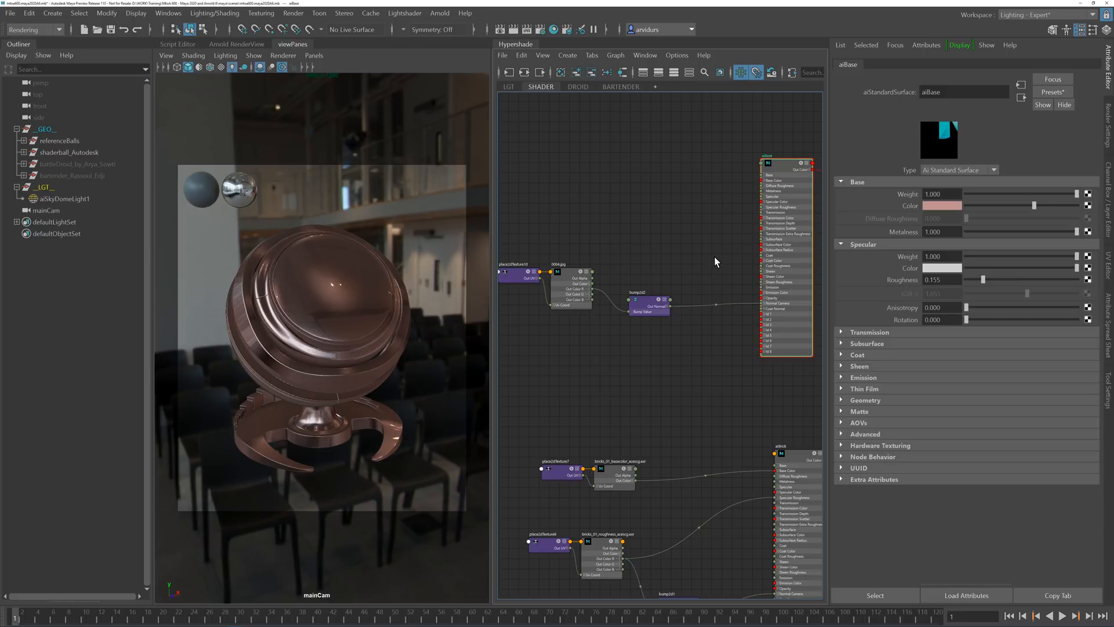
click(221, 67)
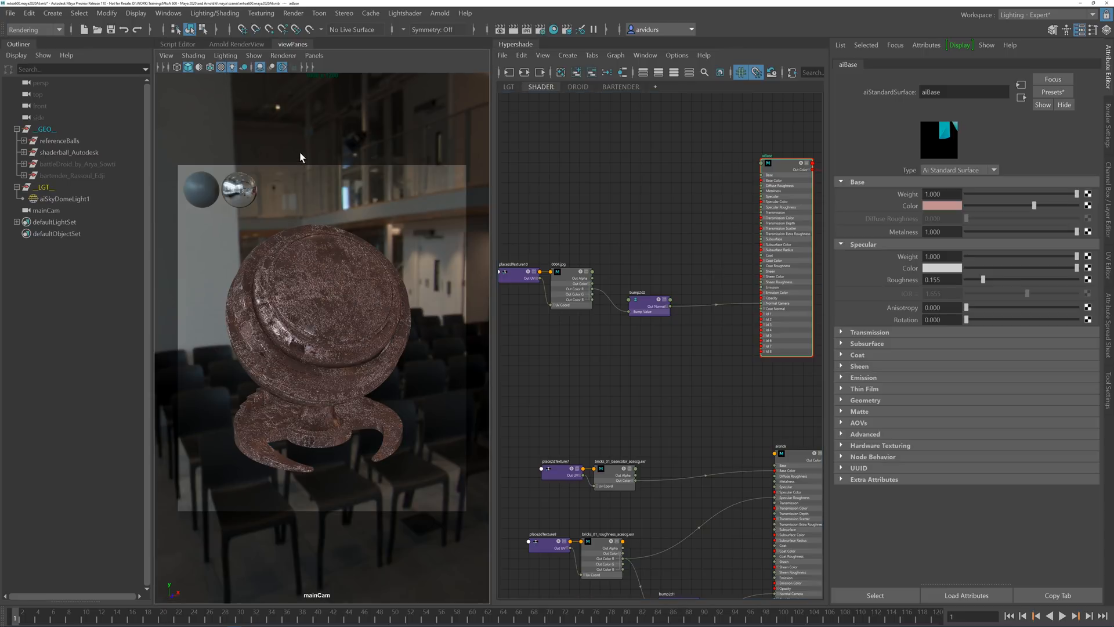
Step: Reduce the bump2d2 node's Bump Depth to -0.005 after trying stronger values, and remove its minus sign
click(634, 300)
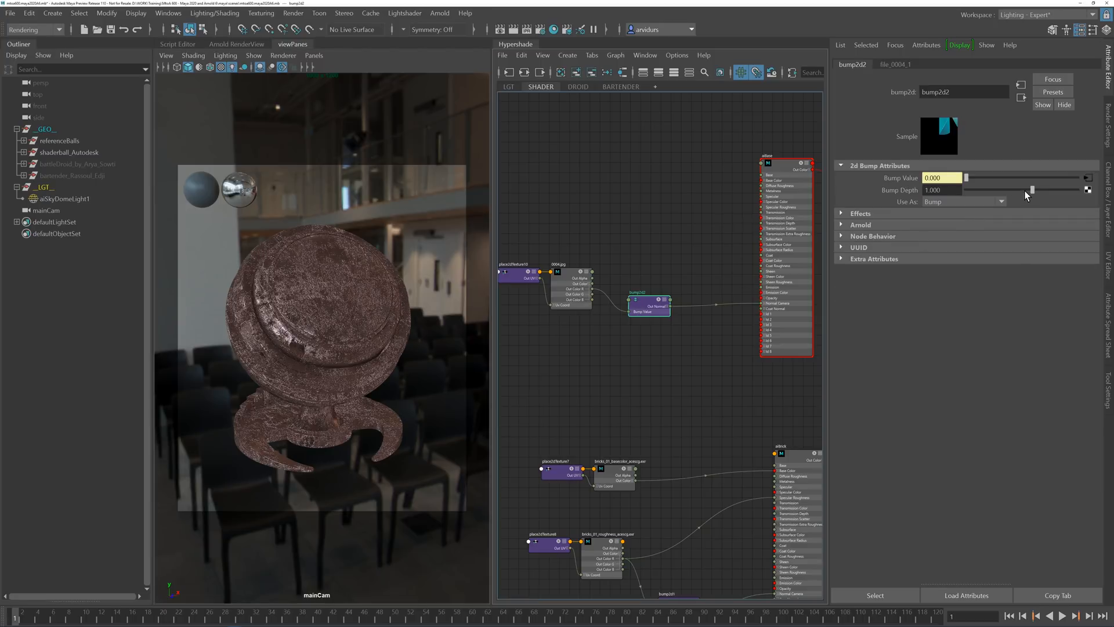
drag(1026, 191, 902, 189)
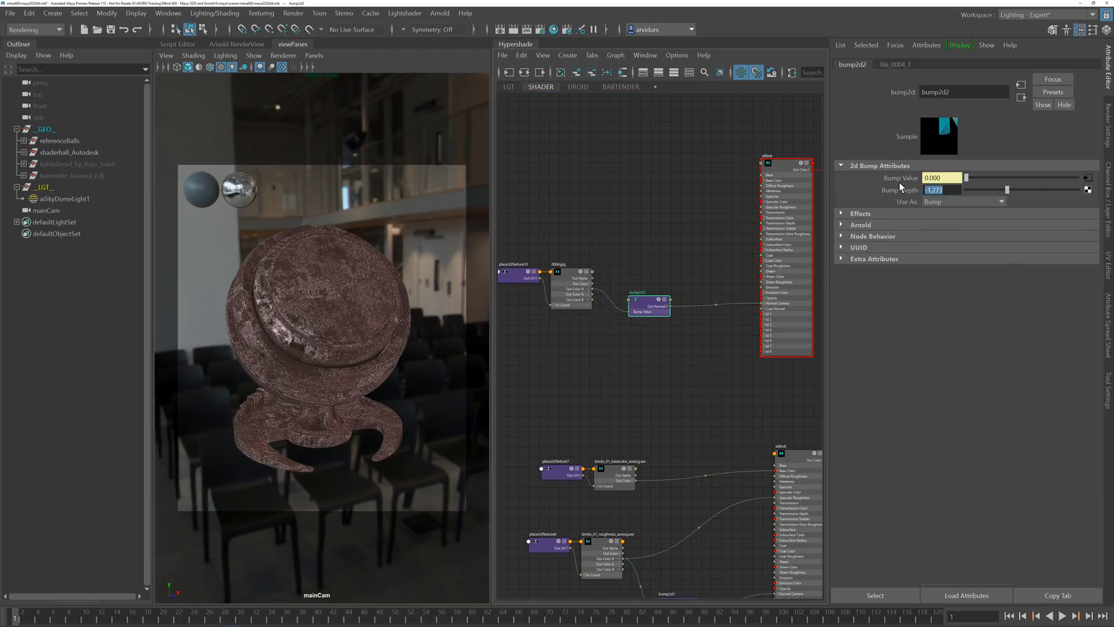
text(0)
key(Return)
text(-0.05)
key(Return)
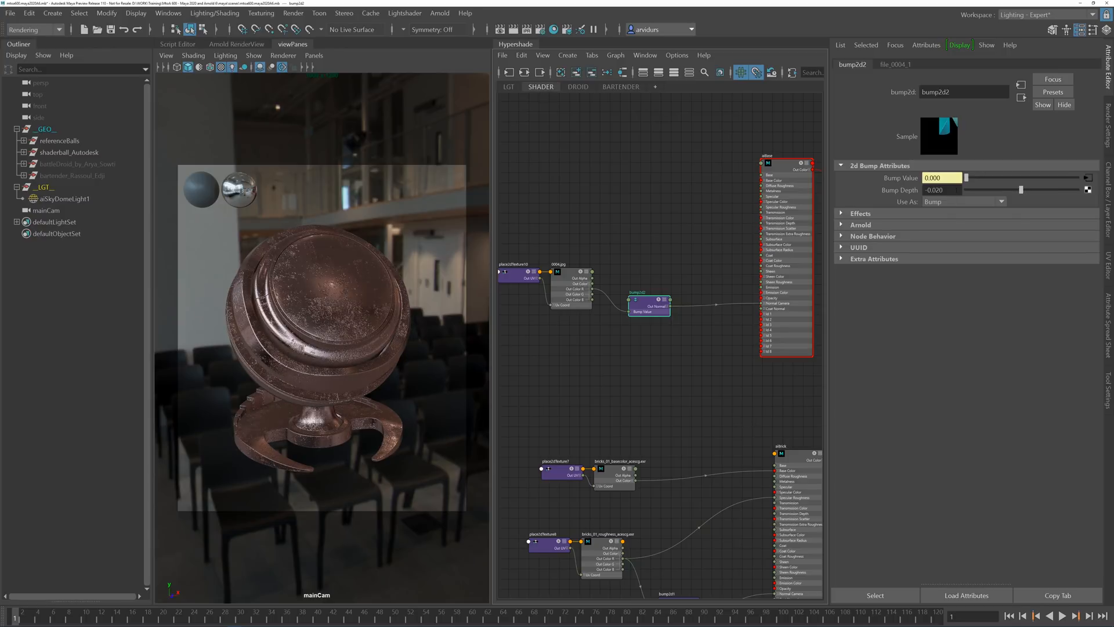
drag(937, 190, 949, 191)
text(05)
key(Return)
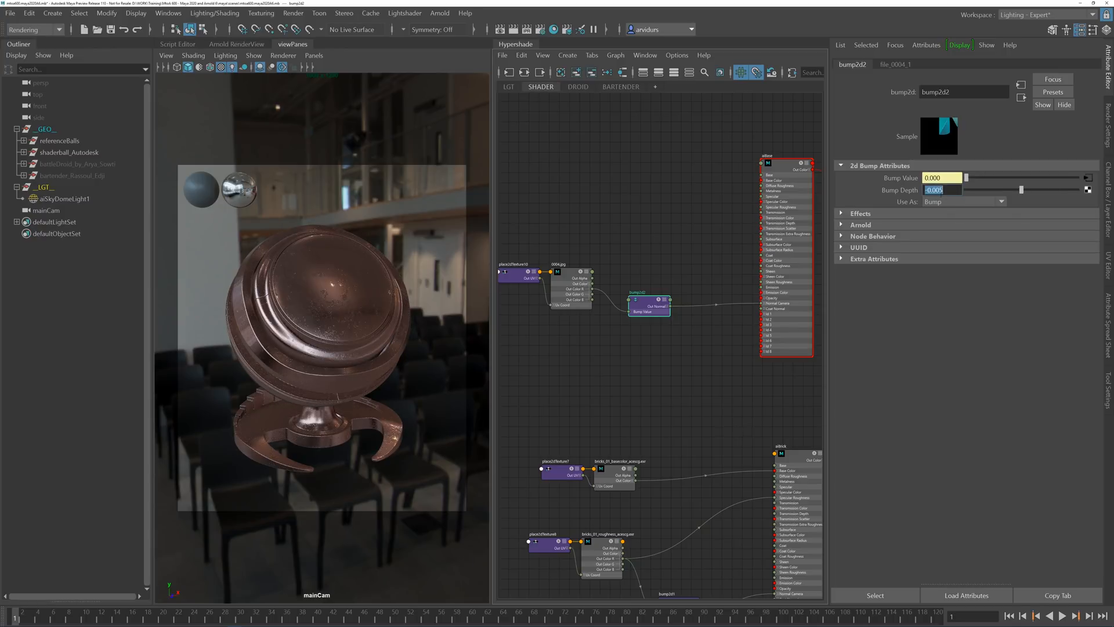
click(928, 191)
key(BackSpace)
Step: Set aiBase's specular roughness to 0.483 and change its base color to a light gold, leaving nothing selected
click(796, 171)
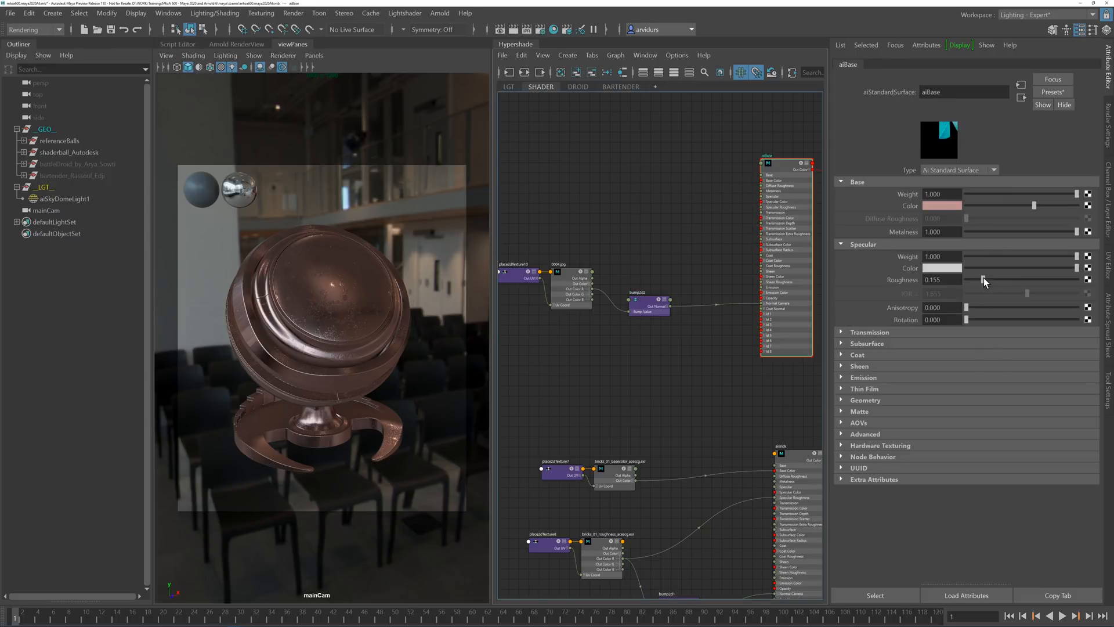
drag(983, 281, 1019, 281)
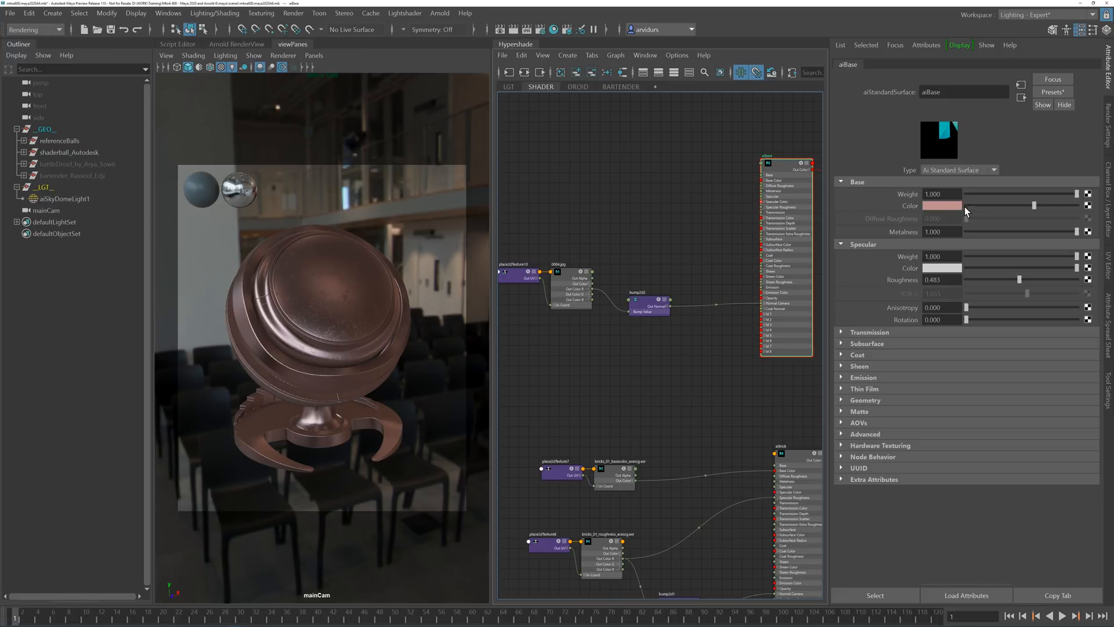
click(946, 206)
mouse_move(1048, 202)
mouse_down()
mouse_move(1025, 177)
mouse_move(1050, 205)
mouse_up()
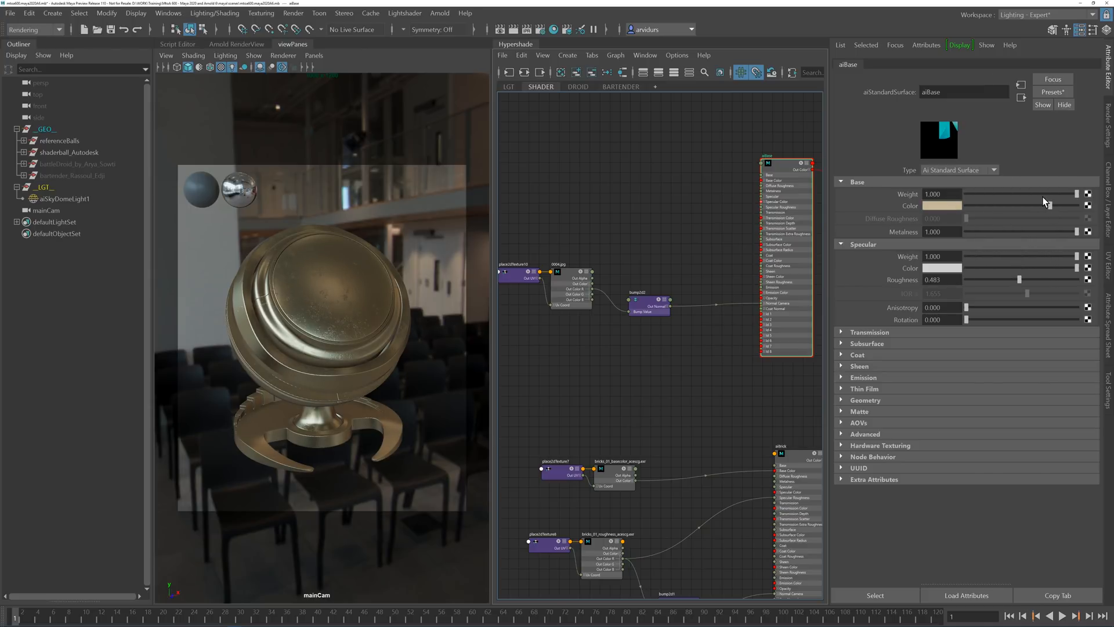
click(623, 227)
Step: Connect the aiBrick material's Out Color to the Surface Shader input of the aiBaseSG shading group
alt+middle_drag(643, 293, 538, 228)
alt+middle_drag(736, 316, 643, 252)
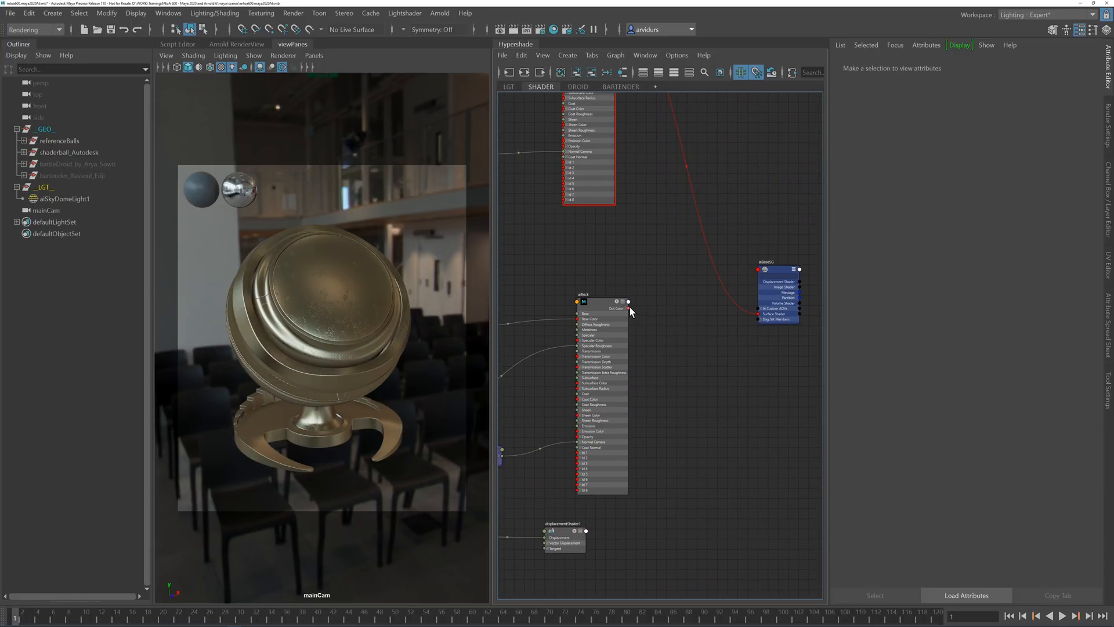
drag(630, 309, 759, 314)
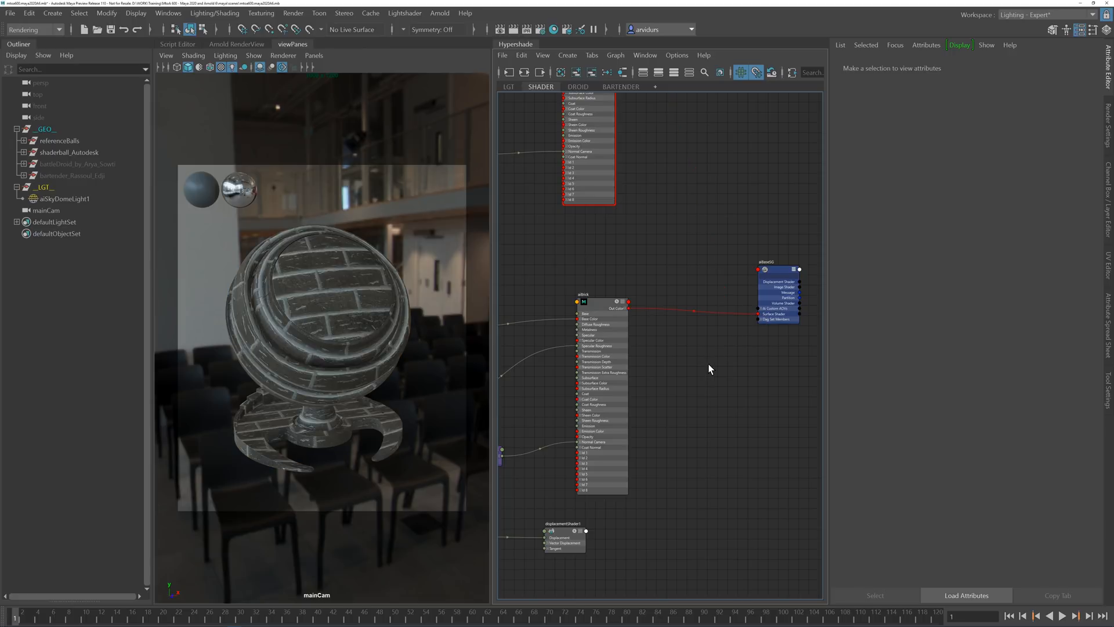
Step: Assign displacementShader1 as the displacement material of the aiBaseSG shading group, leaving nothing selected
alt+middle_drag(667, 358, 762, 326)
alt+middle_drag(587, 385, 638, 374)
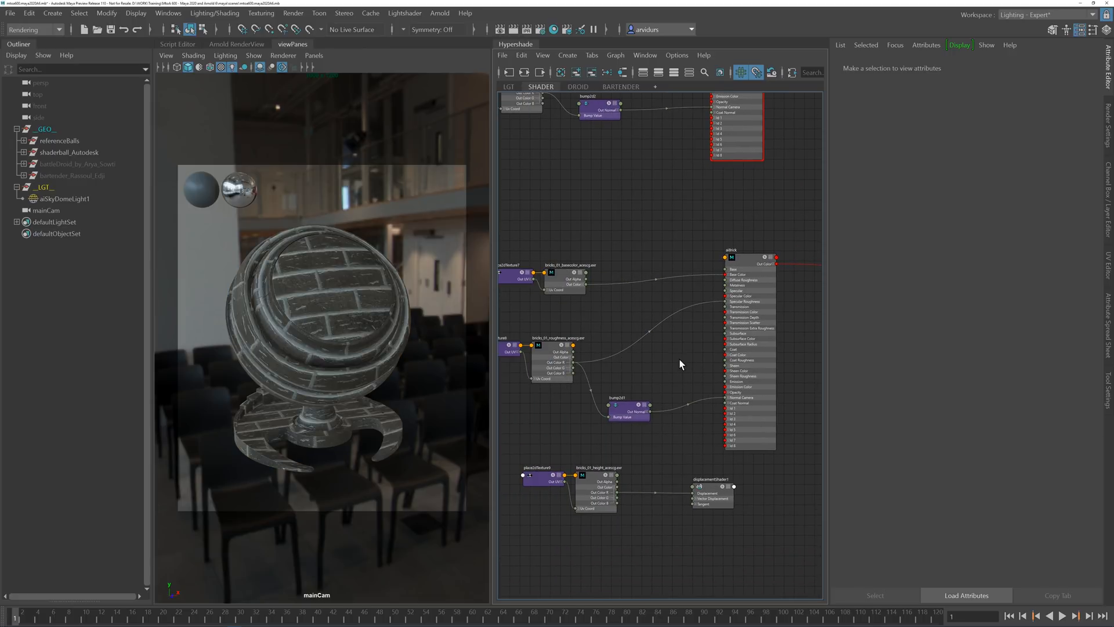
alt+middle_drag(794, 345, 661, 339)
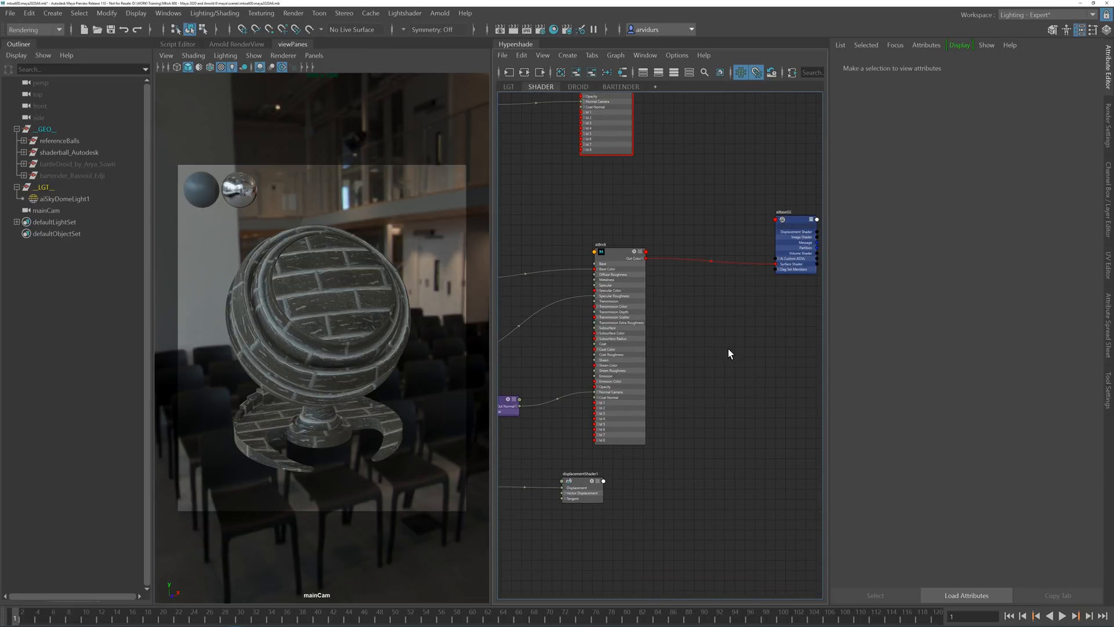
alt+middle_drag(720, 415, 691, 419)
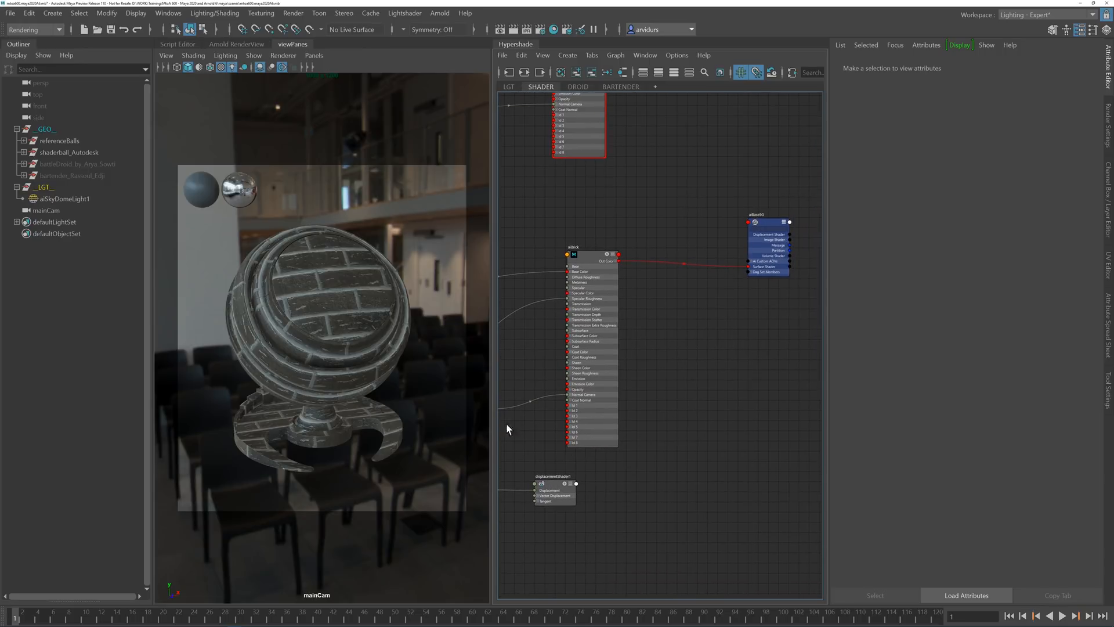
click(550, 483)
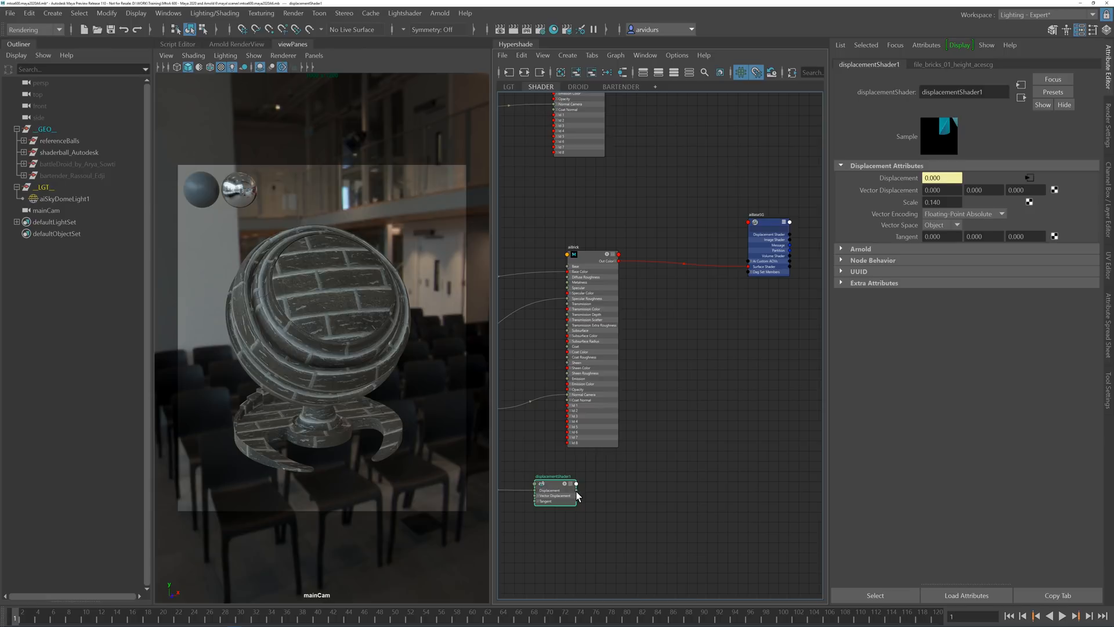
click(764, 224)
click(853, 65)
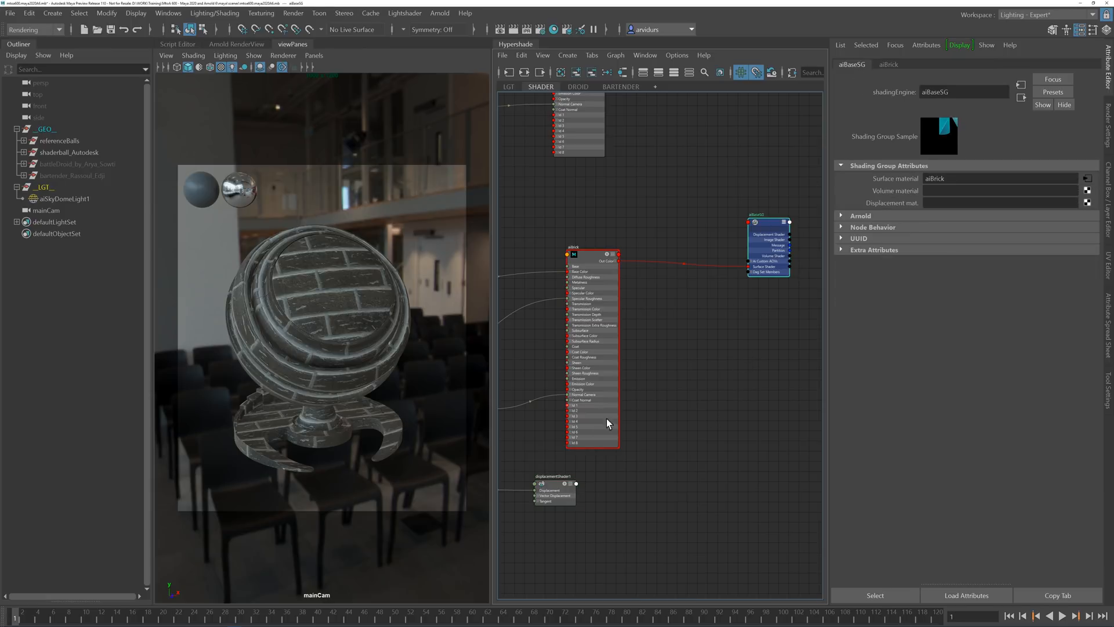
middle_drag(552, 491, 885, 204)
click(695, 469)
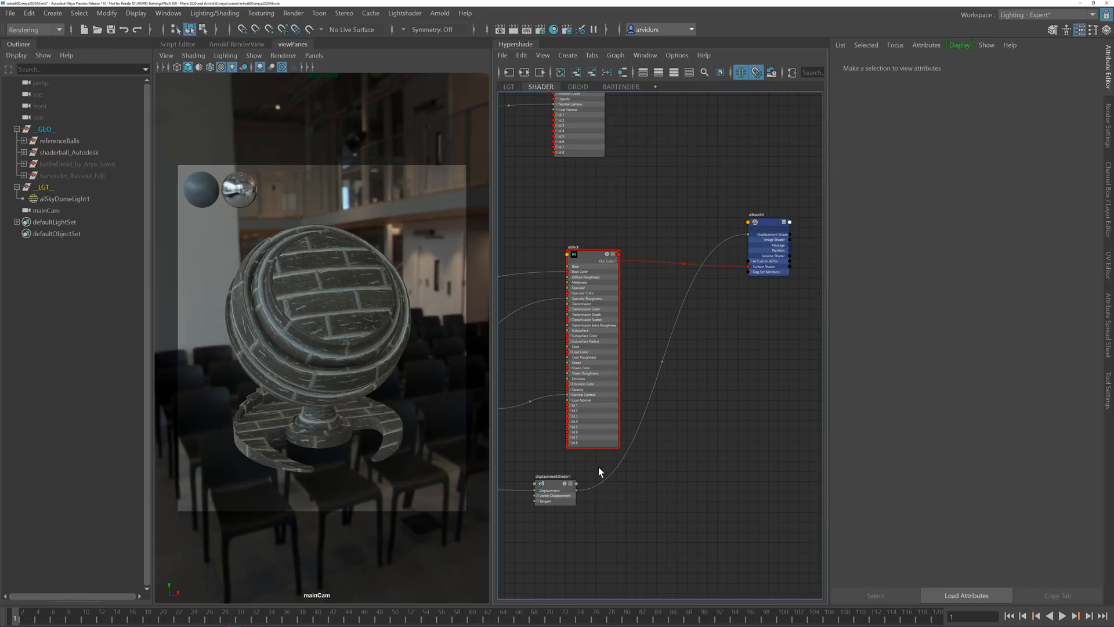
Step: Set displacementShader1's Scale to 0.220 and clear the selection
click(549, 484)
mouse_move(943, 203)
ctrl+mouse_down()
mouse_move(964, 208)
mouse_move(947, 214)
ctrl+mouse_up()
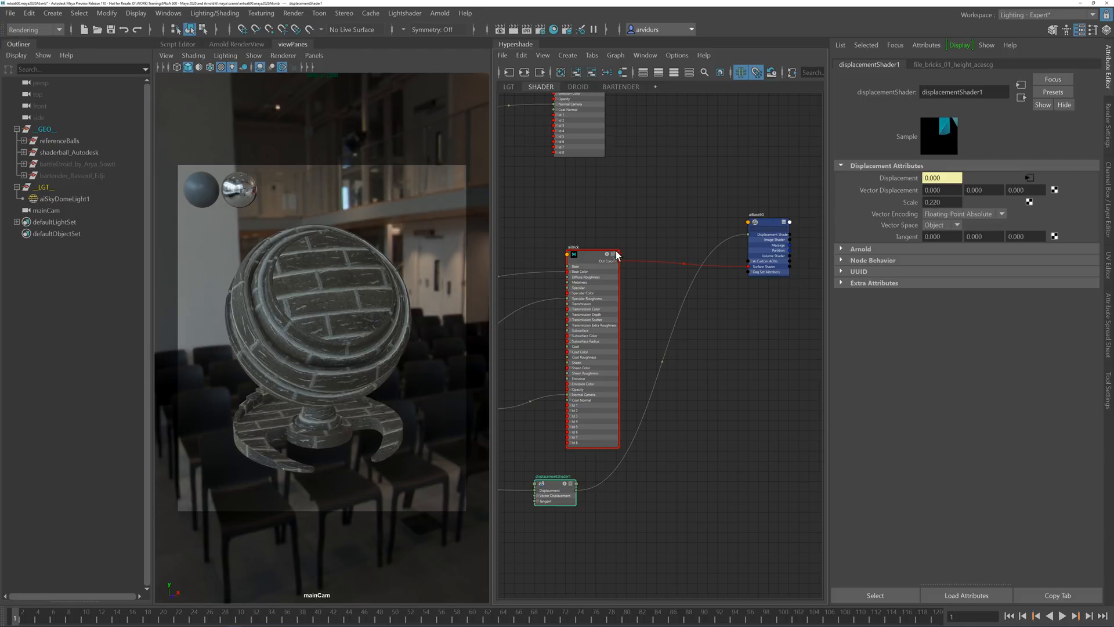
click(717, 405)
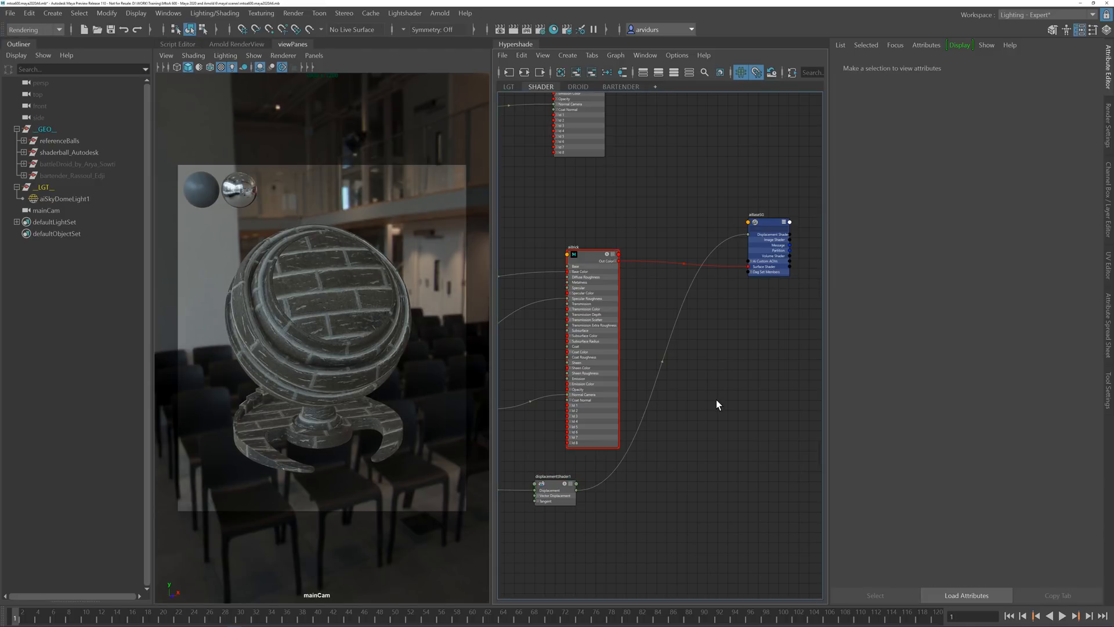
Step: In the lighting graph, connect the ADS_studio.exr texture's Out Color to the Color input of the sky dome light shape
alt+middle_drag(690, 441, 756, 417)
mouse_move(551, 227)
alt+middle_down()
mouse_move(651, 227)
mouse_move(614, 210)
alt+middle_up()
scroll(617, 212, down, 2)
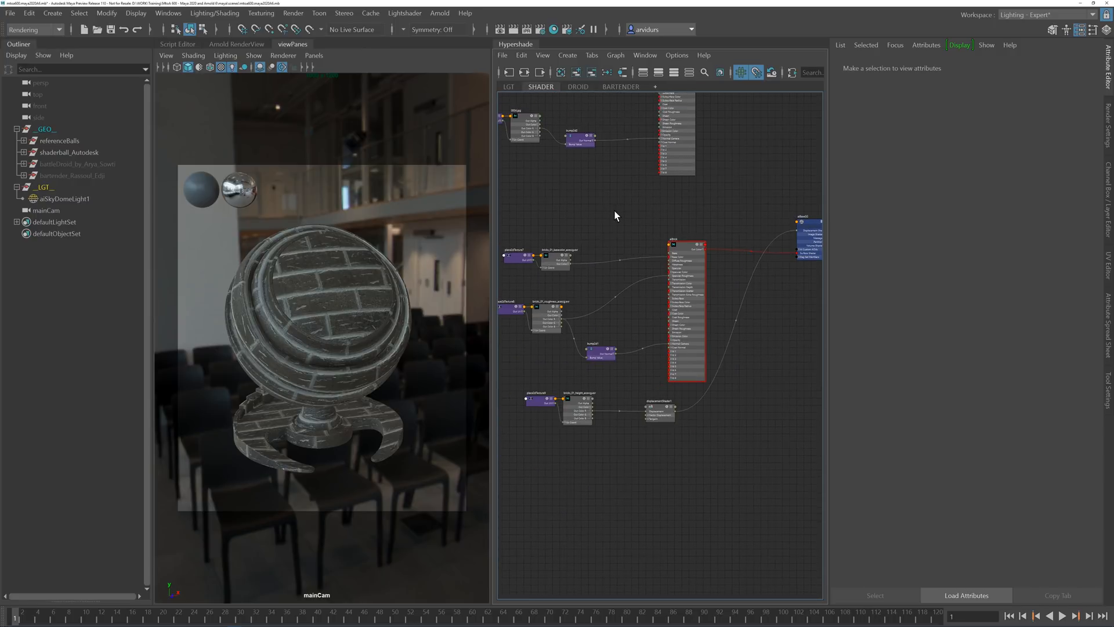
click(509, 86)
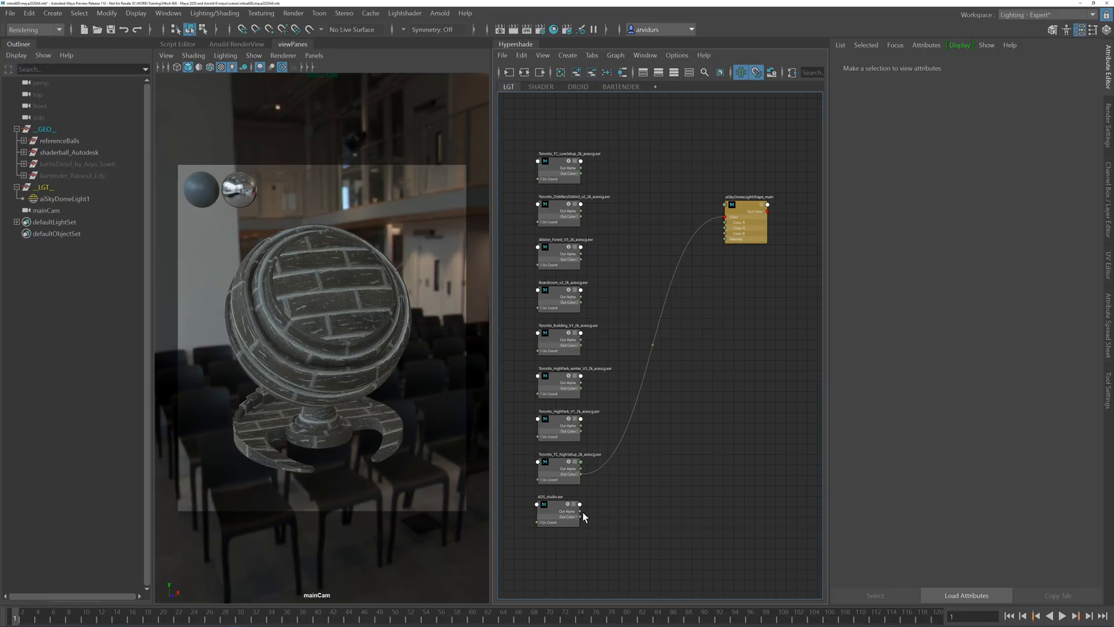
drag(580, 516, 723, 215)
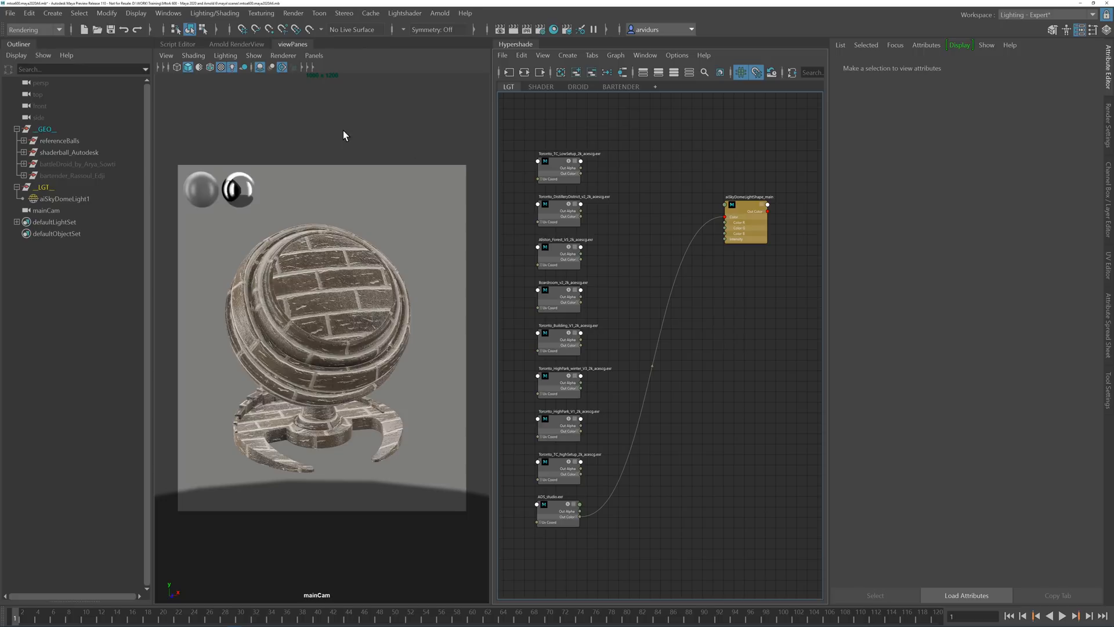
Step: Save the scene and start an interactive Arnold render of the brick shader ball
click(242, 45)
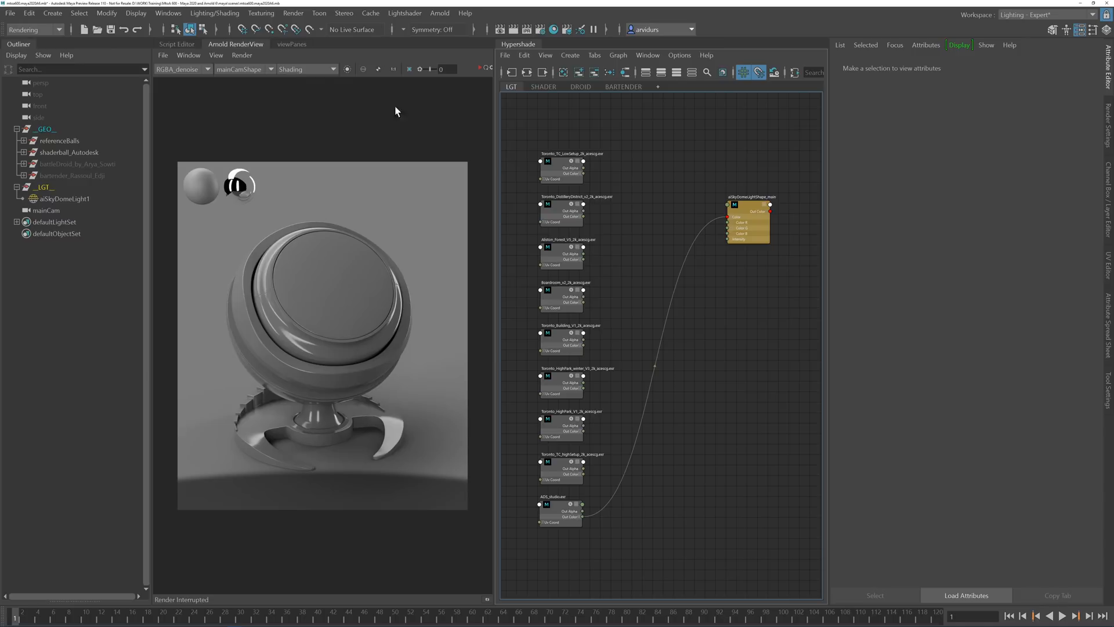
click(110, 30)
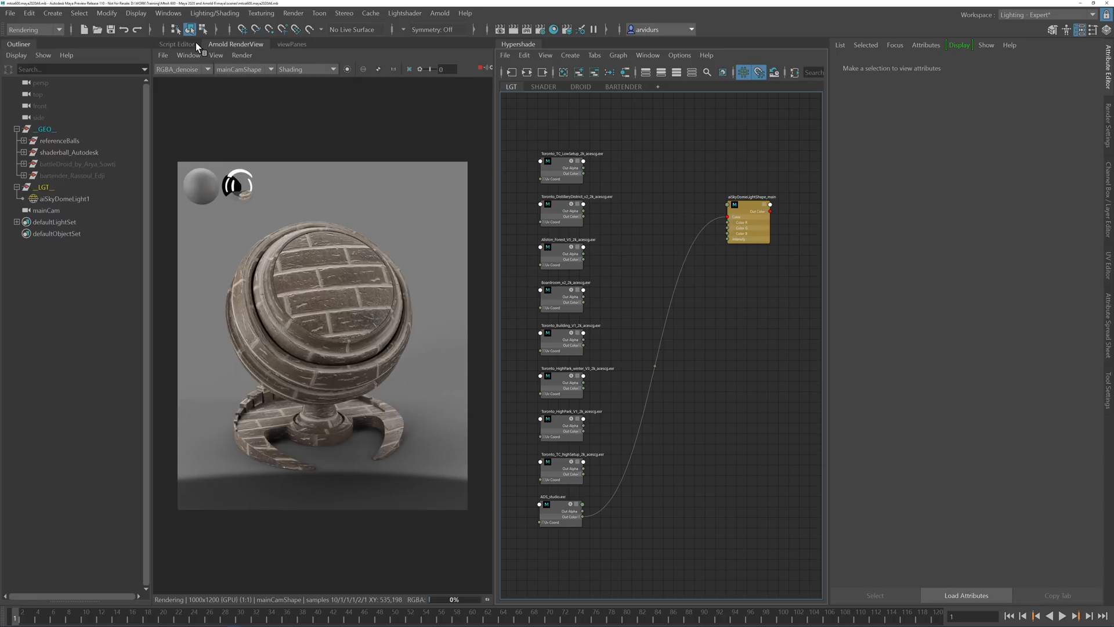
Step: Compare the brick shader ball in the viewport with its Arnold render under the studio lighting
click(277, 44)
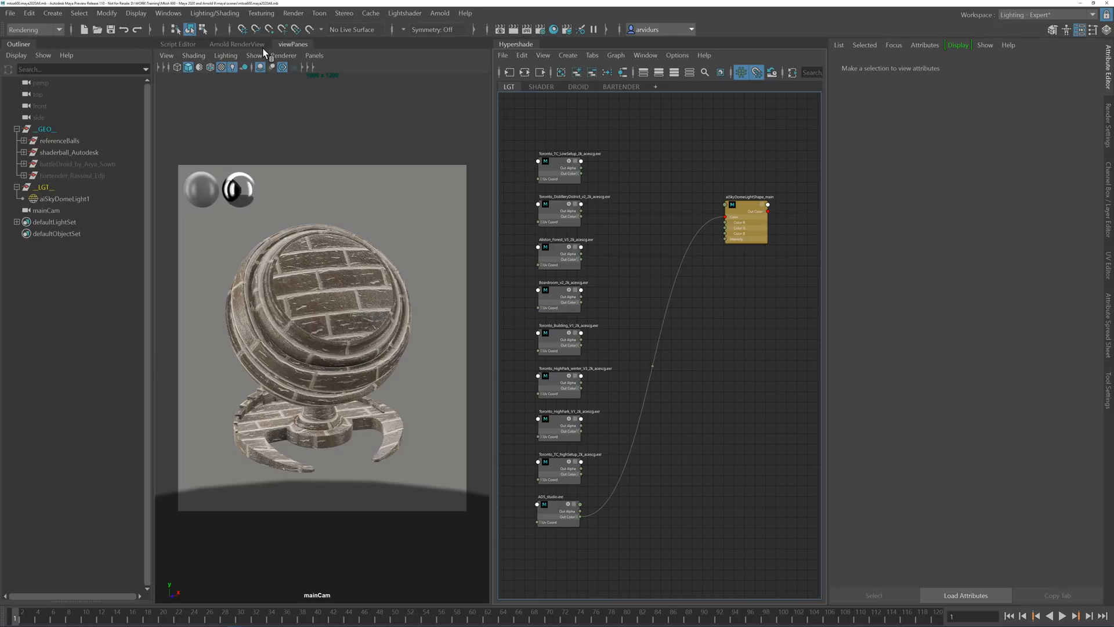
click(253, 44)
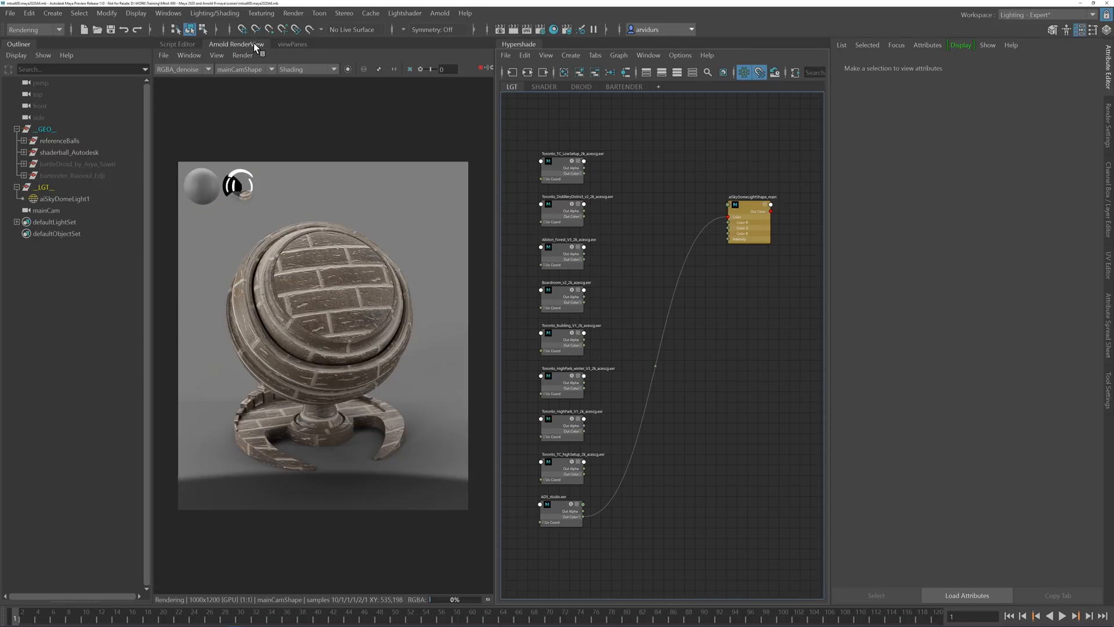
click(292, 45)
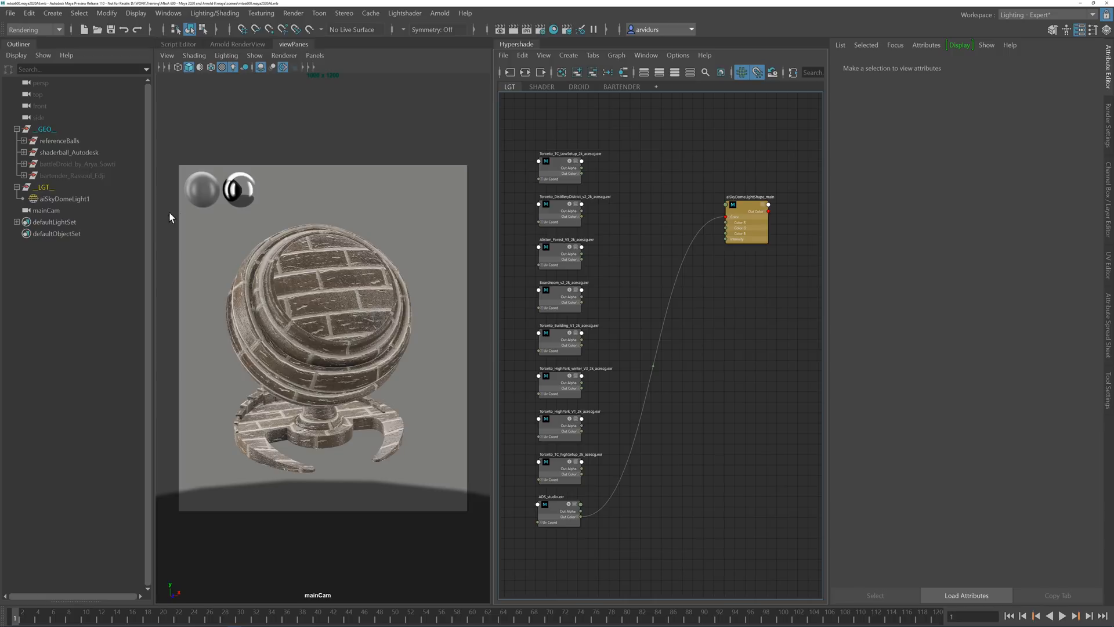
click(249, 42)
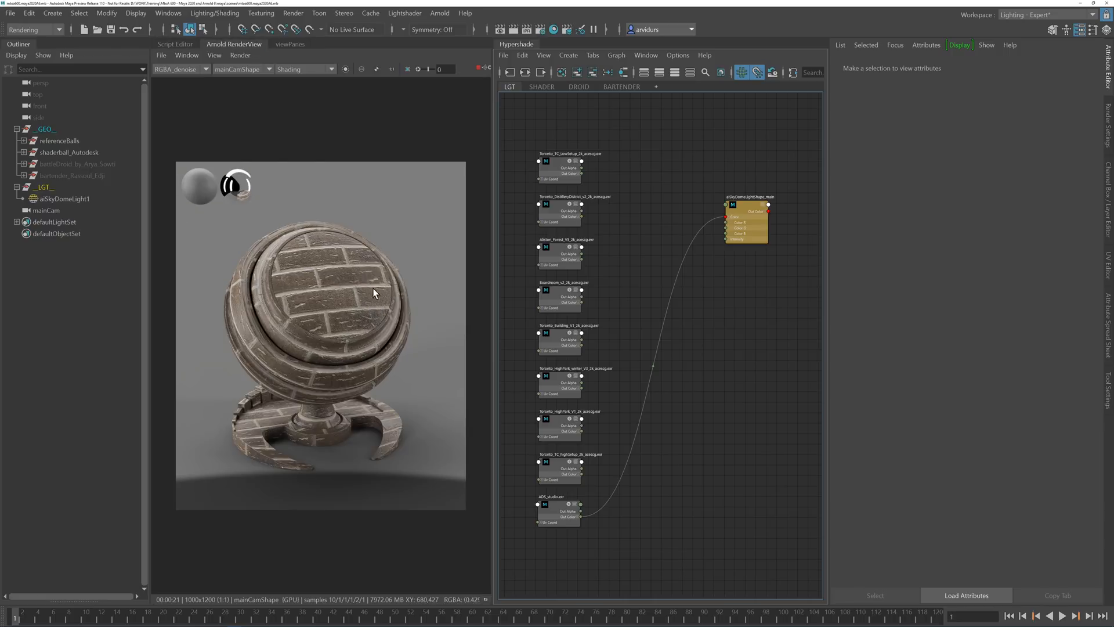
click(289, 46)
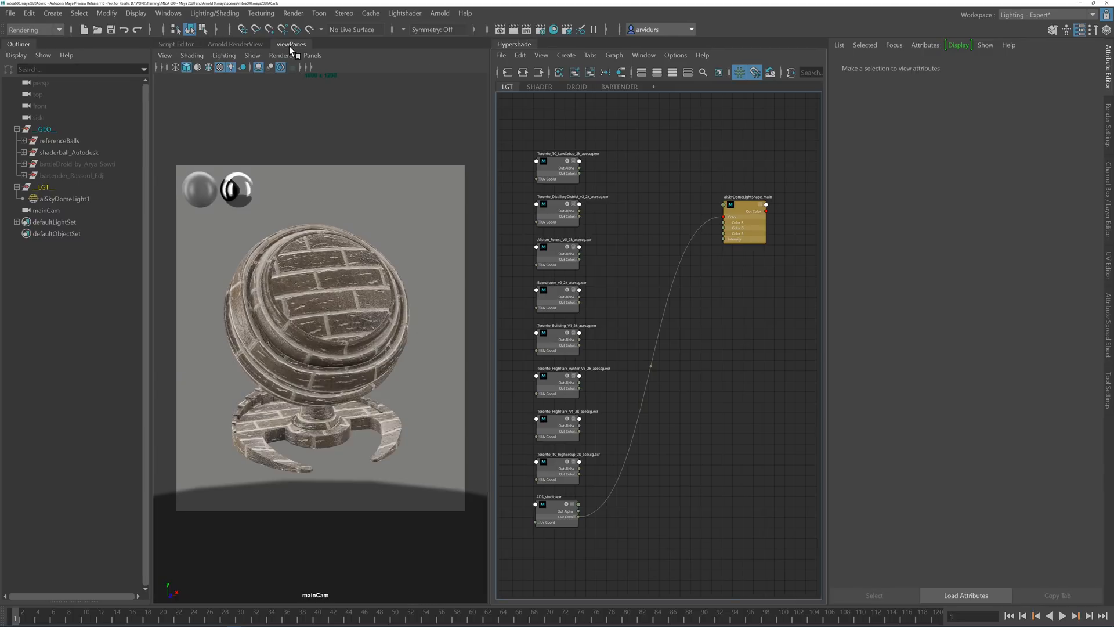
click(235, 44)
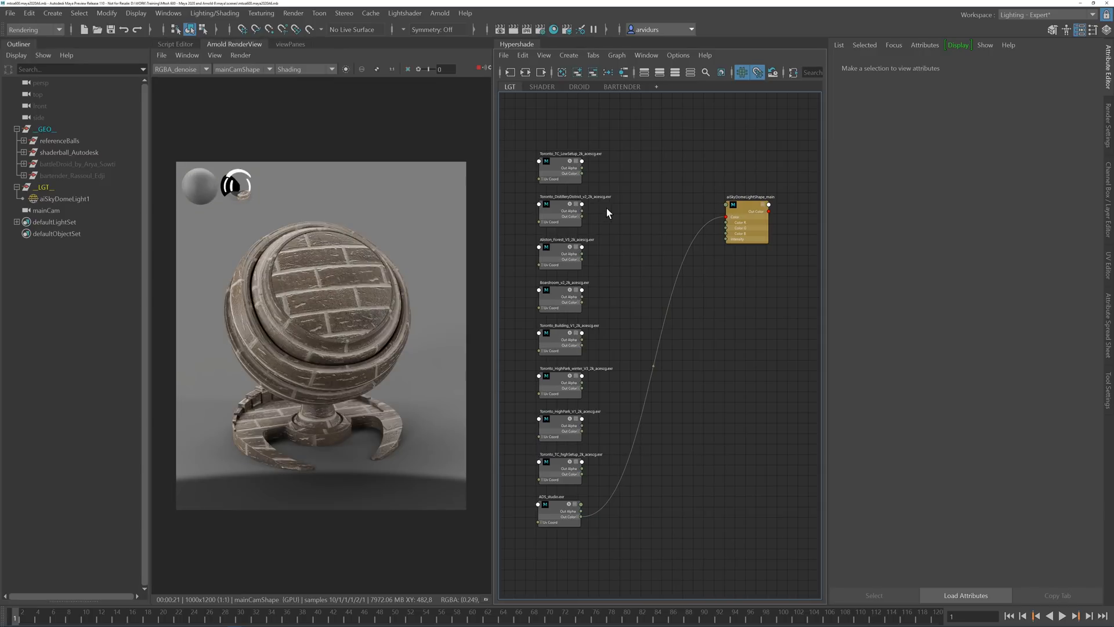
Step: Select the aiBrick material in the shader graph and lower its base weight to 0.148
click(542, 87)
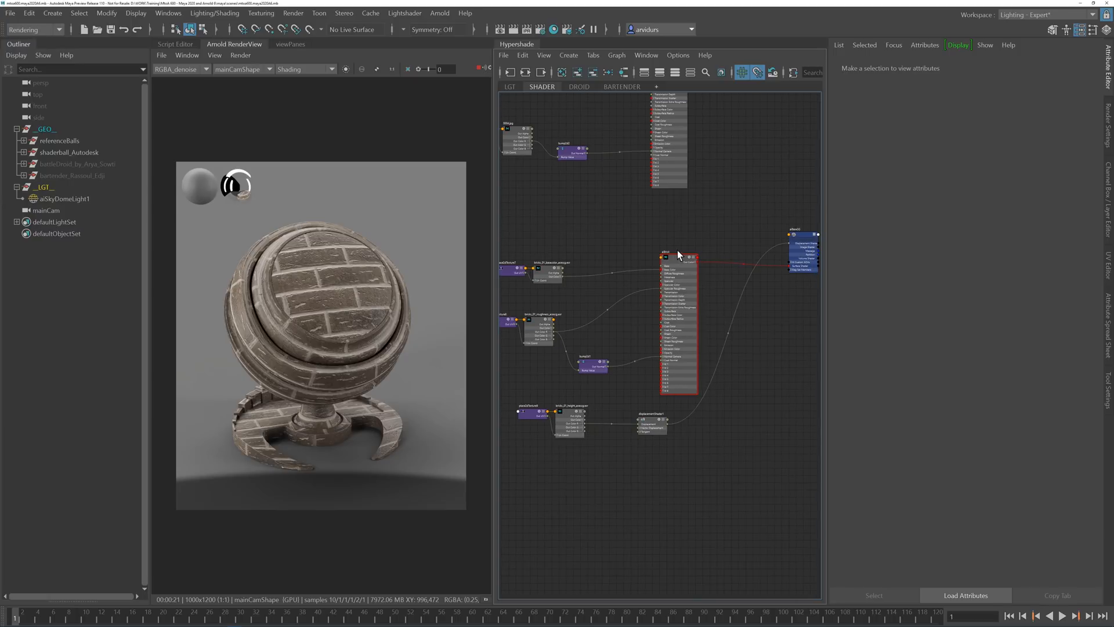
click(678, 256)
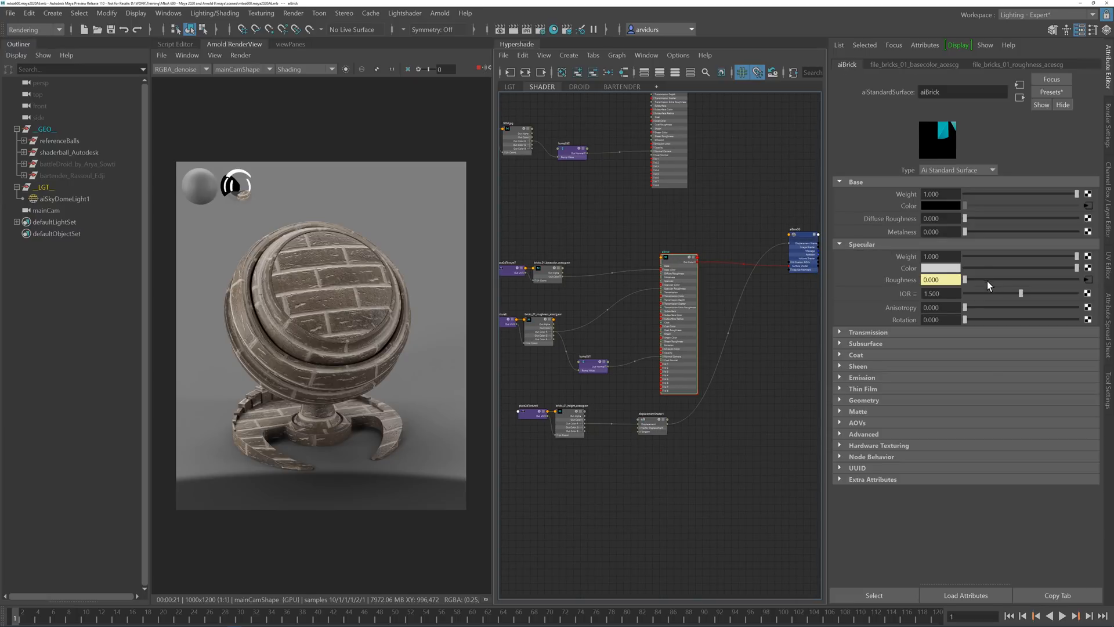
click(998, 194)
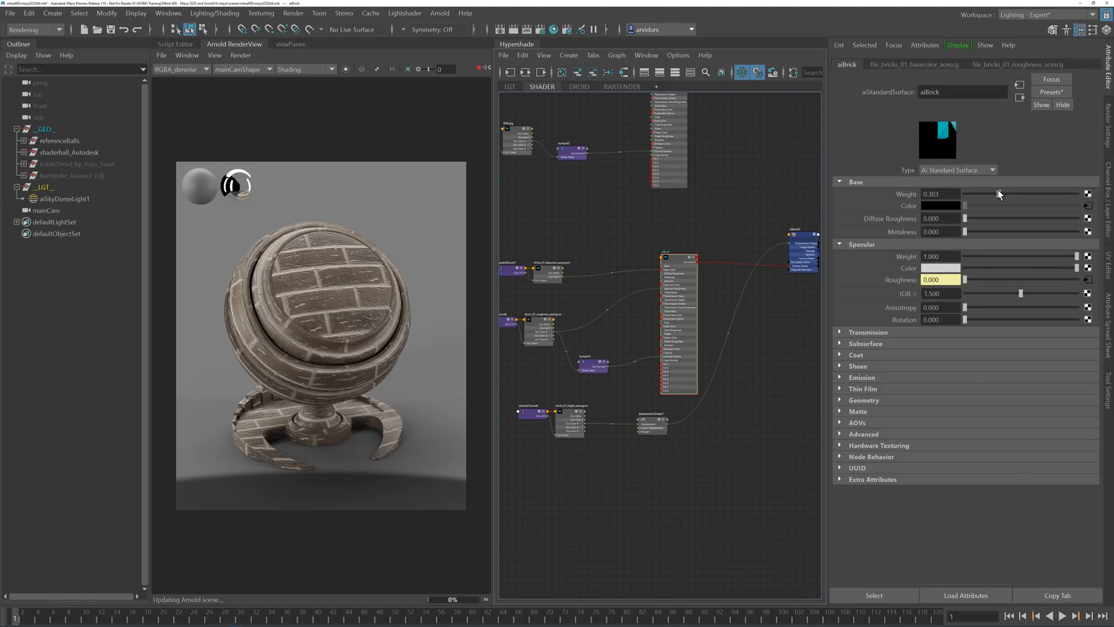
drag(998, 193, 980, 193)
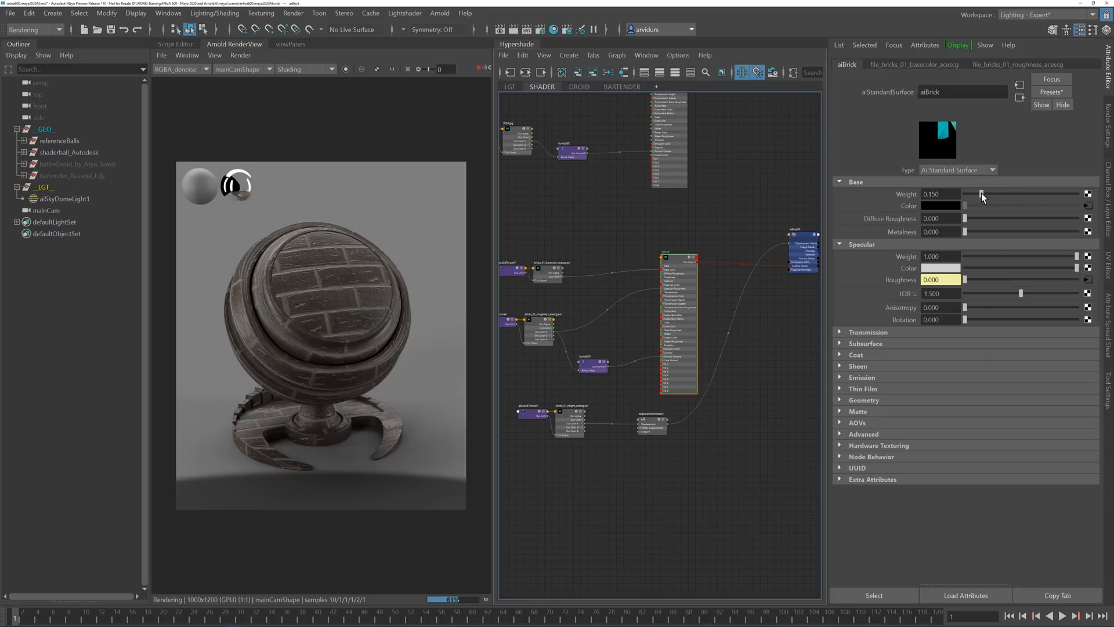
Step: Try aiBrick base weights of 0.466 with the Beauty output and 0.199 with the RGBA_denoise output
click(176, 70)
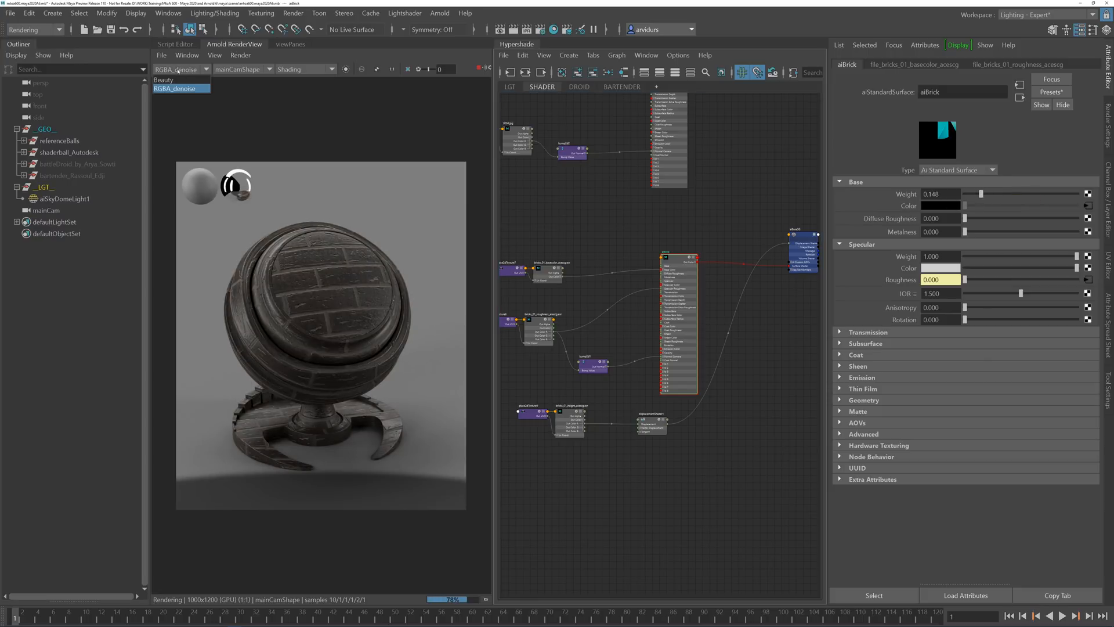
click(180, 81)
drag(980, 195, 1016, 195)
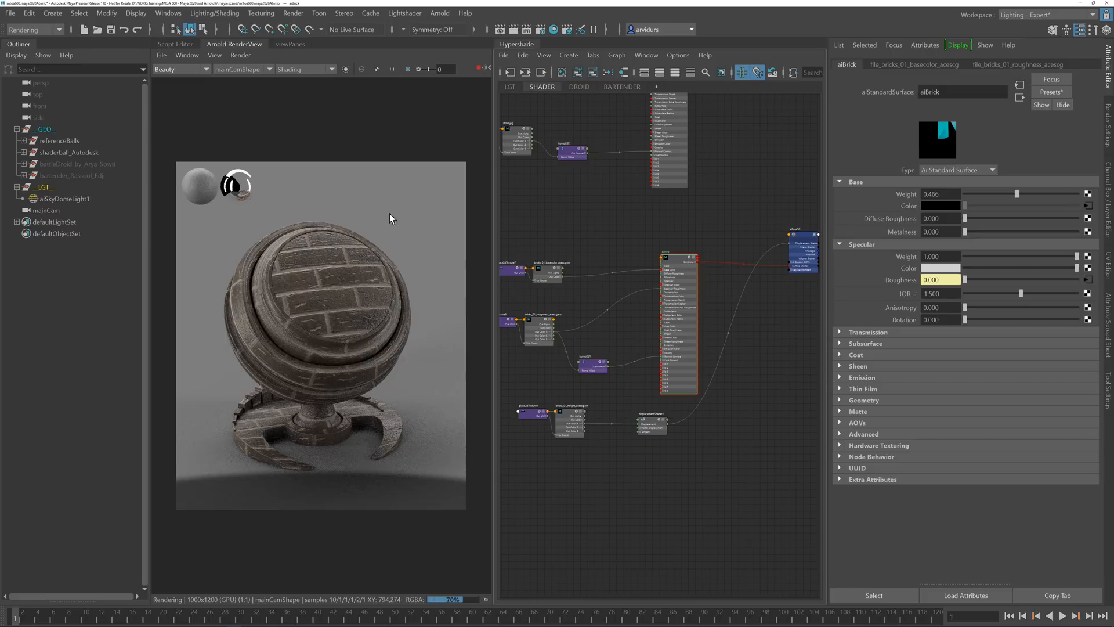
click(180, 69)
click(174, 90)
click(987, 194)
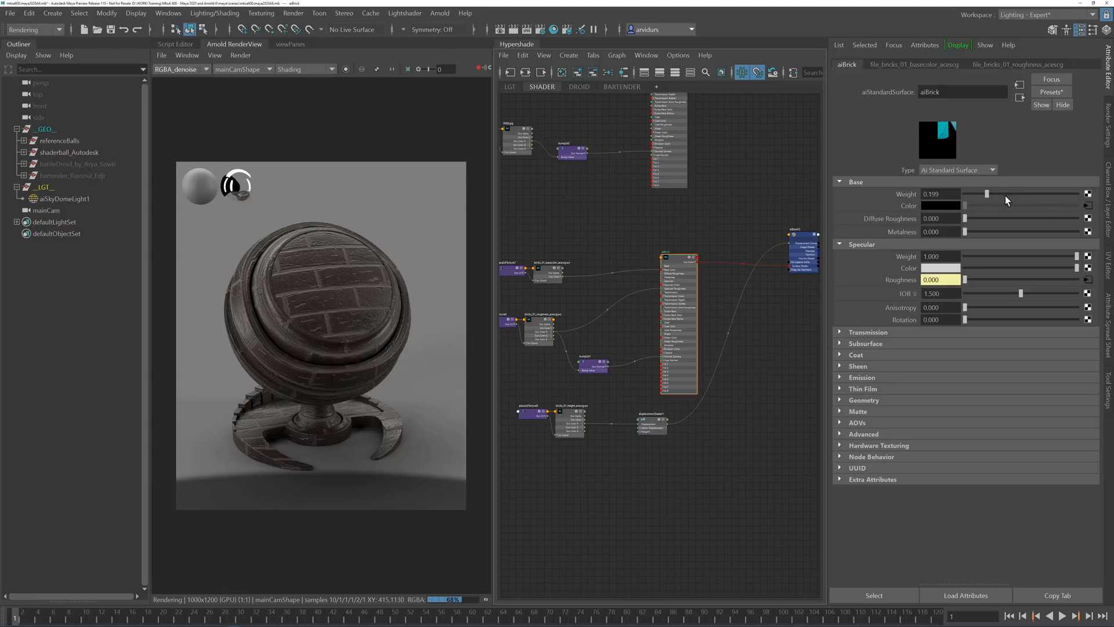
Step: Set aiBrick's base weight to 0.549, stop the interactive render and clear the selection
click(1022, 194)
drag(1021, 193, 1026, 194)
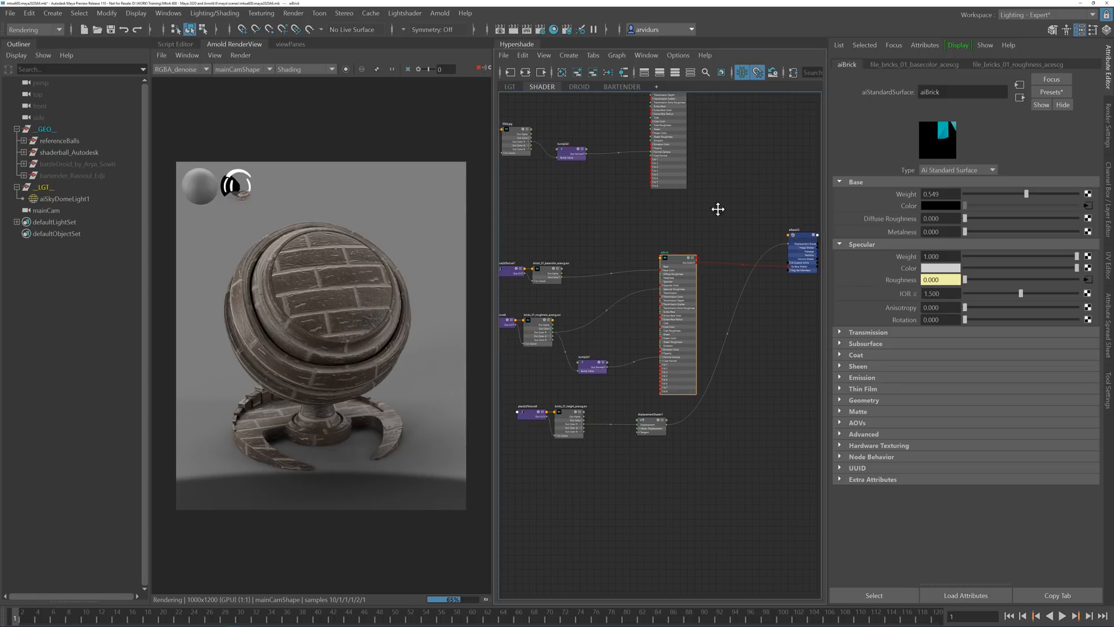
alt+middle_drag(716, 209, 709, 259)
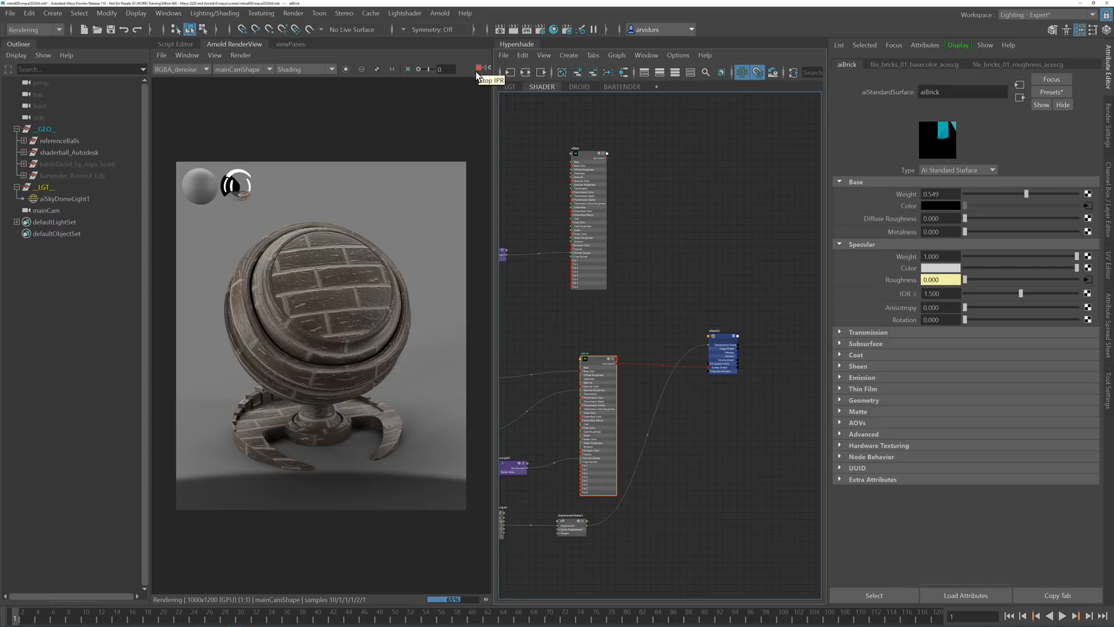
click(656, 190)
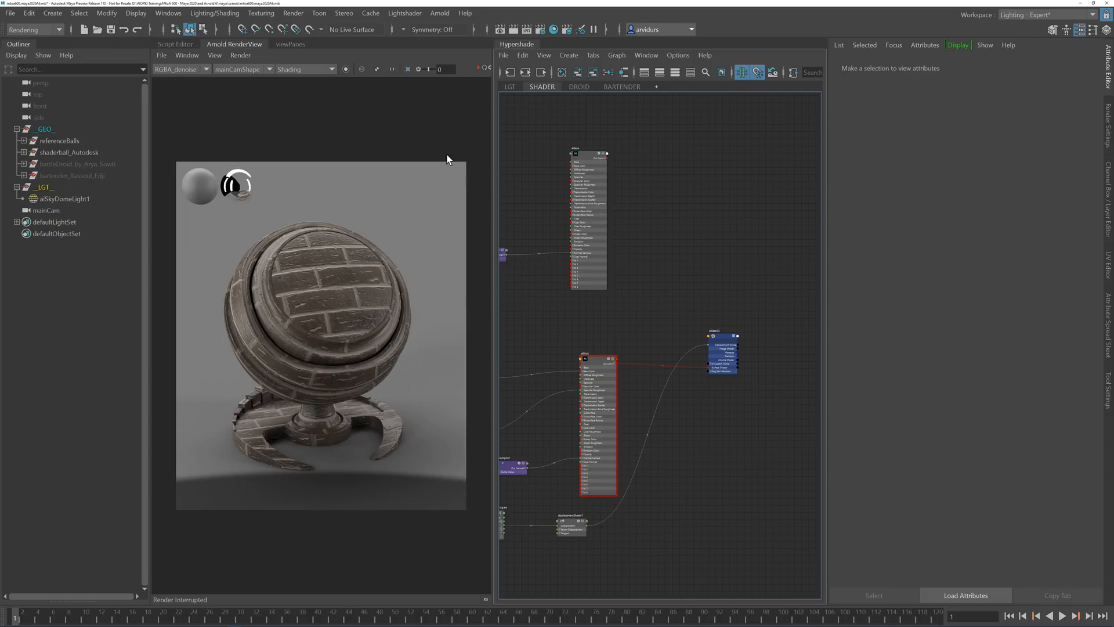
Step: In the mainCam viewport, hide the shaderball_Autodesk group and show the battle droid group instead
click(285, 45)
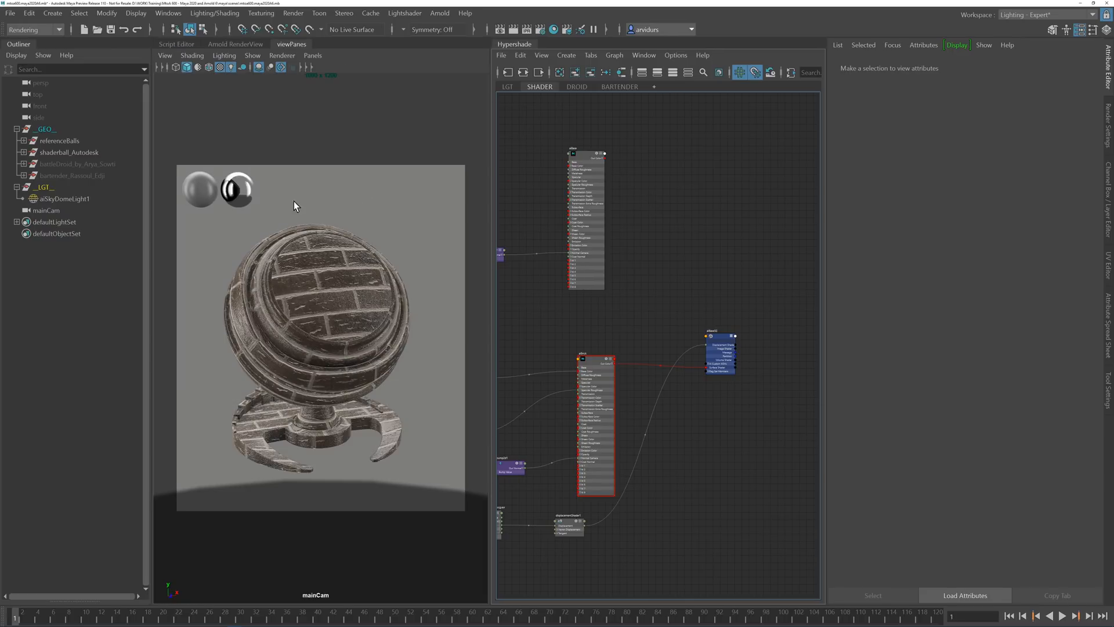
click(70, 154)
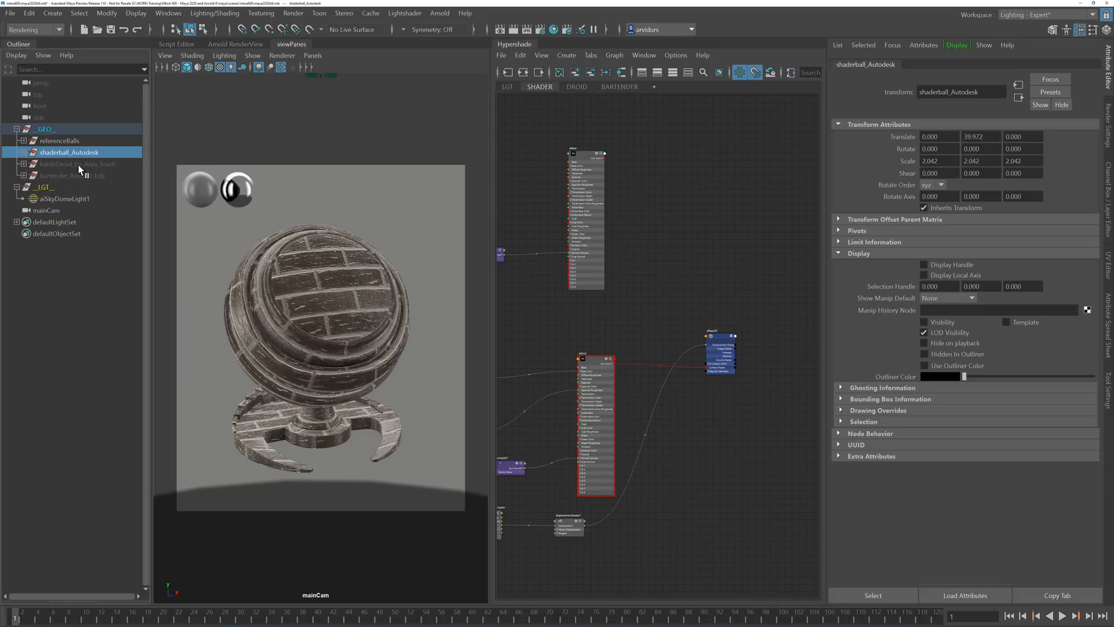
key(ctrl+h)
click(72, 165)
key(shift+h)
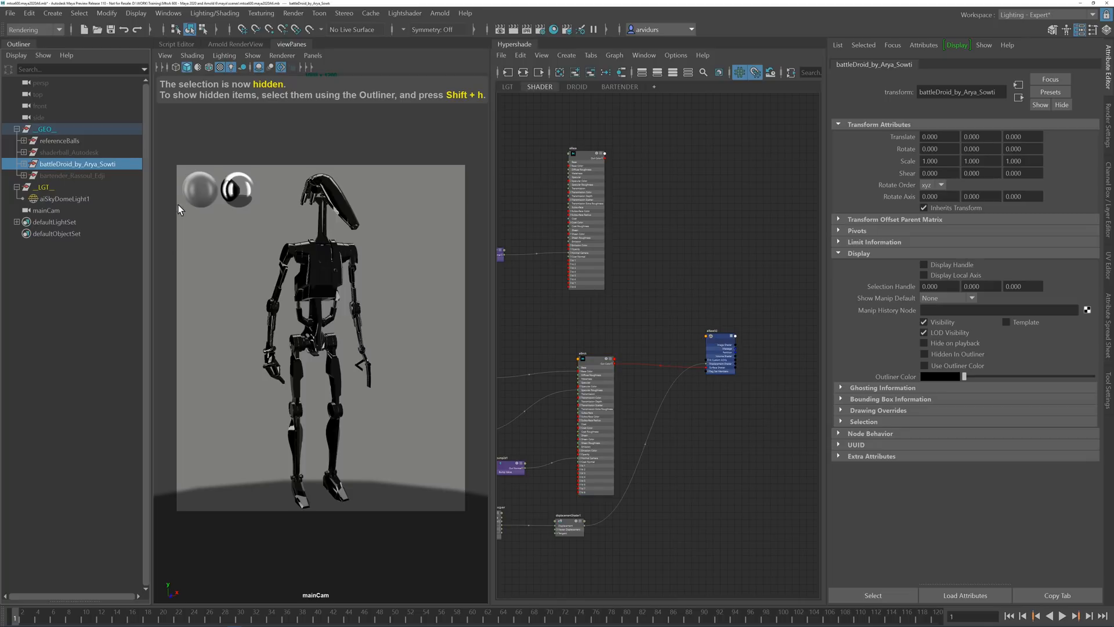
Step: Examine the droid's shading network and the aiColorCorrect2 node's color correction attributes
click(577, 86)
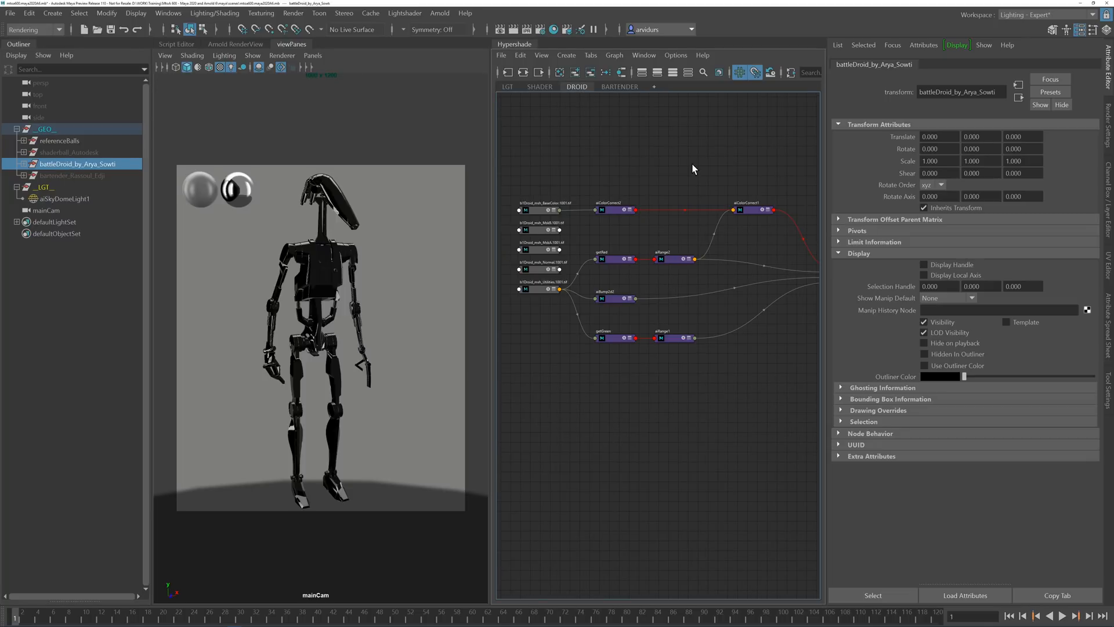
alt+middle_drag(705, 172, 596, 170)
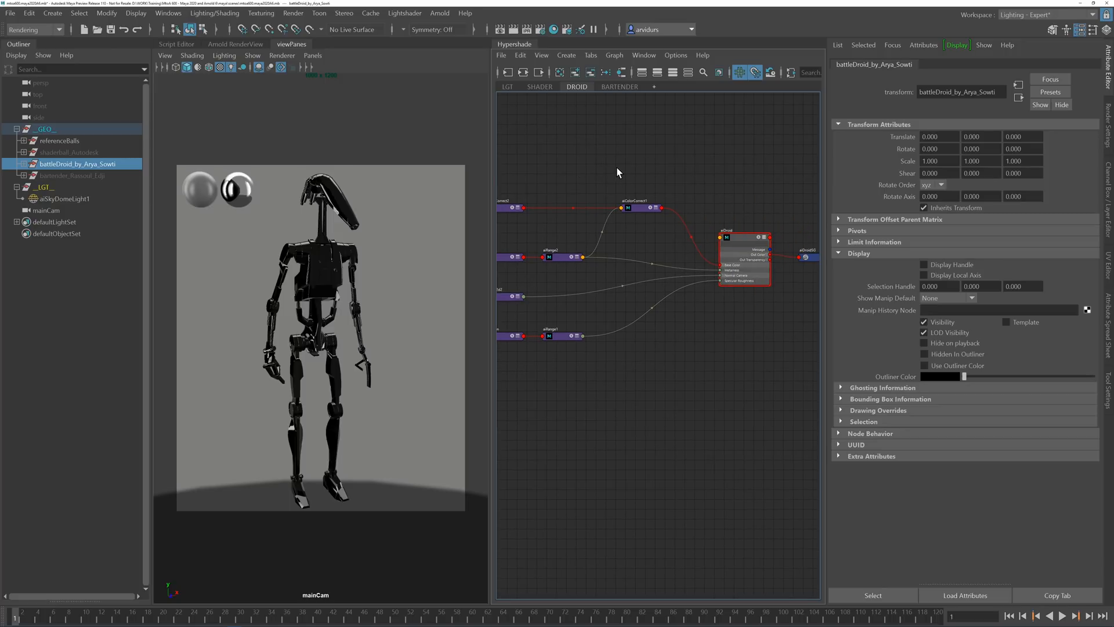
scroll(644, 217, up, 5)
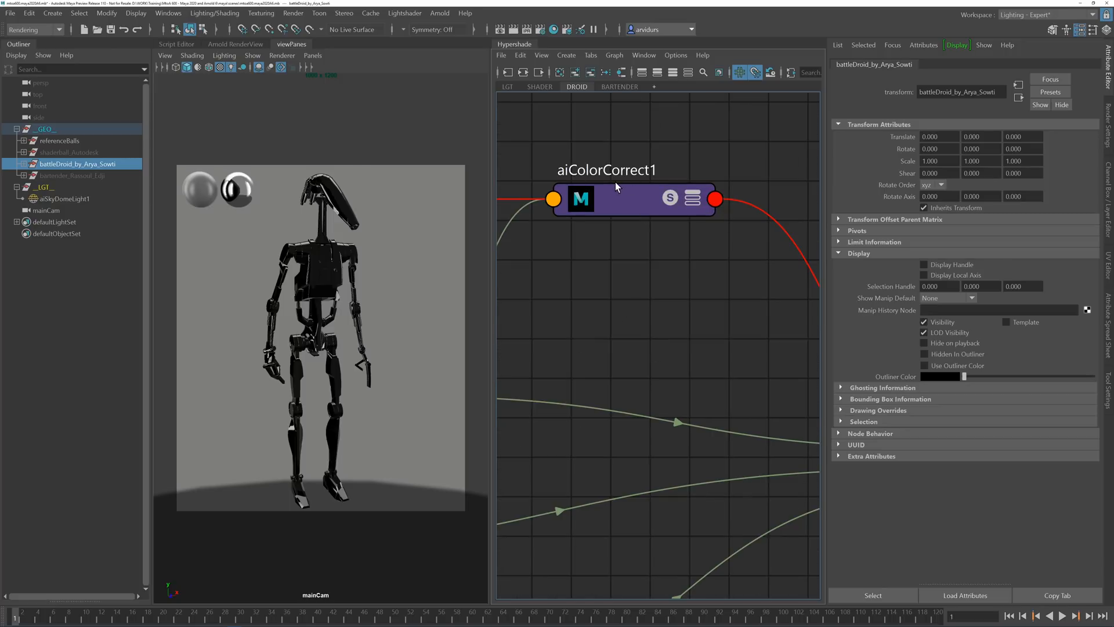
scroll(615, 182, down, 3)
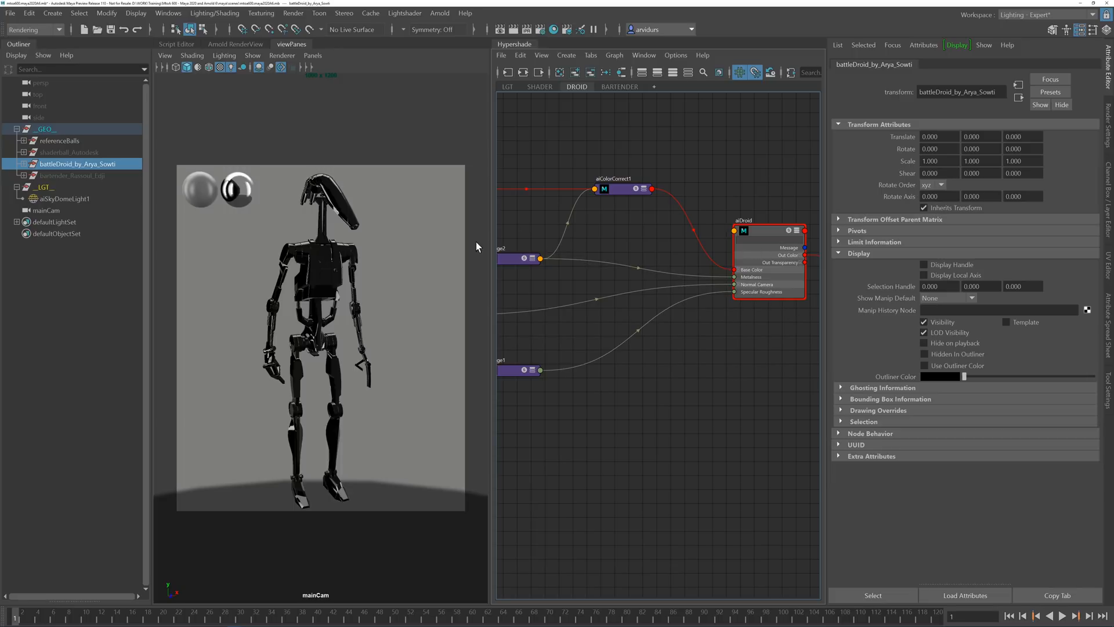
scroll(581, 232, down, 3)
click(565, 197)
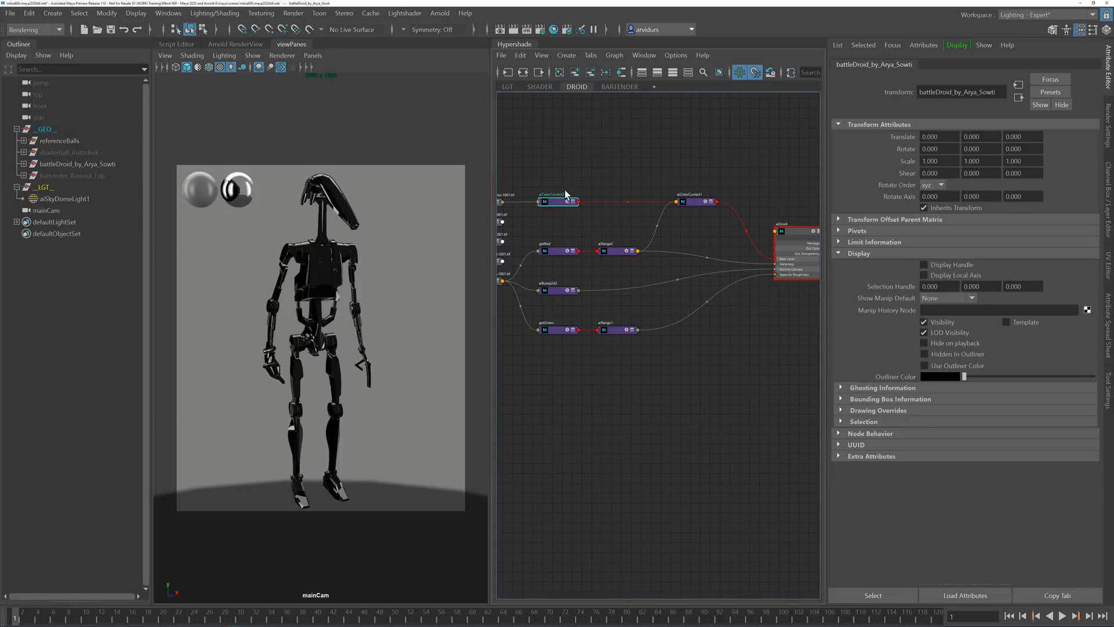
mouse_move(565, 189)
mouse_down()
mouse_move(566, 181)
mouse_move(570, 200)
mouse_up()
alt+middle_drag(525, 165, 584, 165)
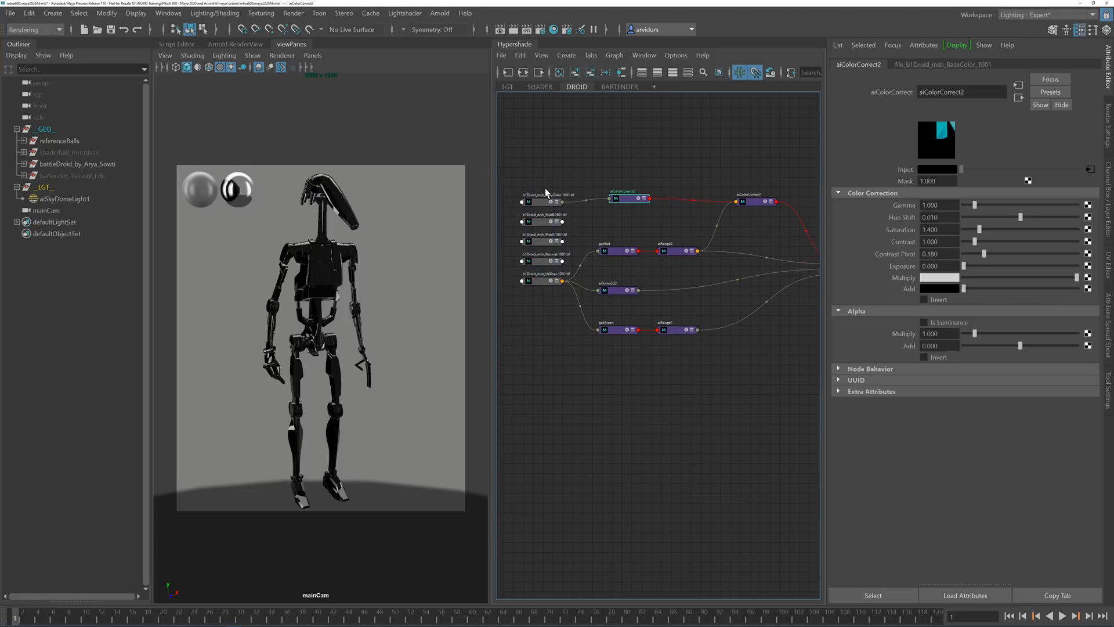
Step: Move the droid's BaseColor file node above the other texture nodes and expand it to show all its attributes
drag(546, 191, 546, 145)
key(3)
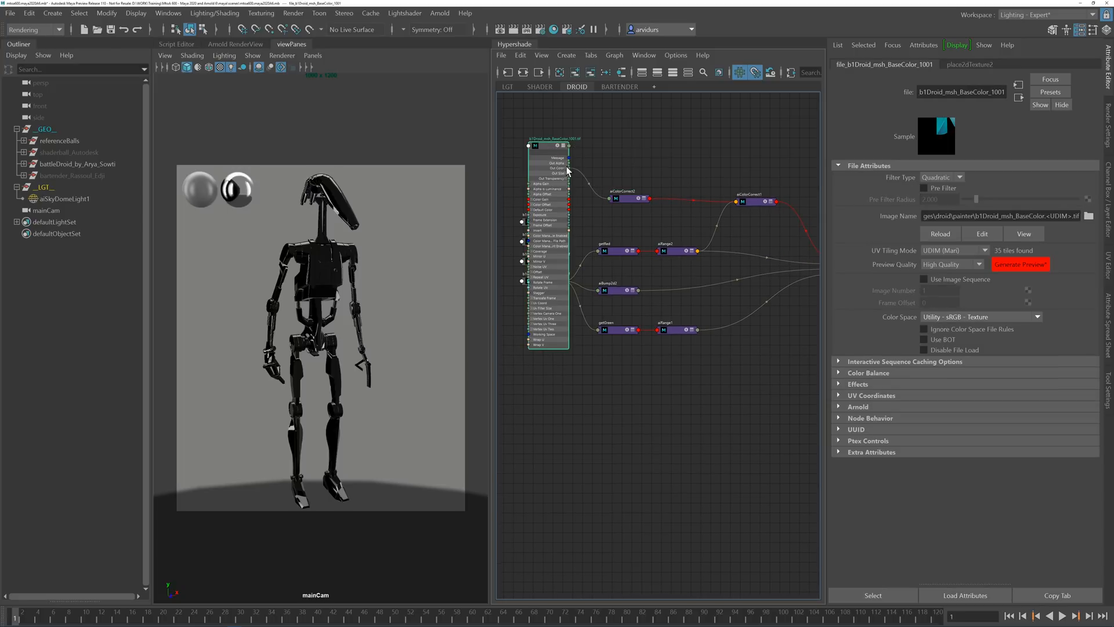
key(1)
key(3)
Step: Connect the BaseColor file node's Out Color directly to the Base Color input of the aiDroid material
click(570, 168)
alt+middle_drag(692, 138, 572, 129)
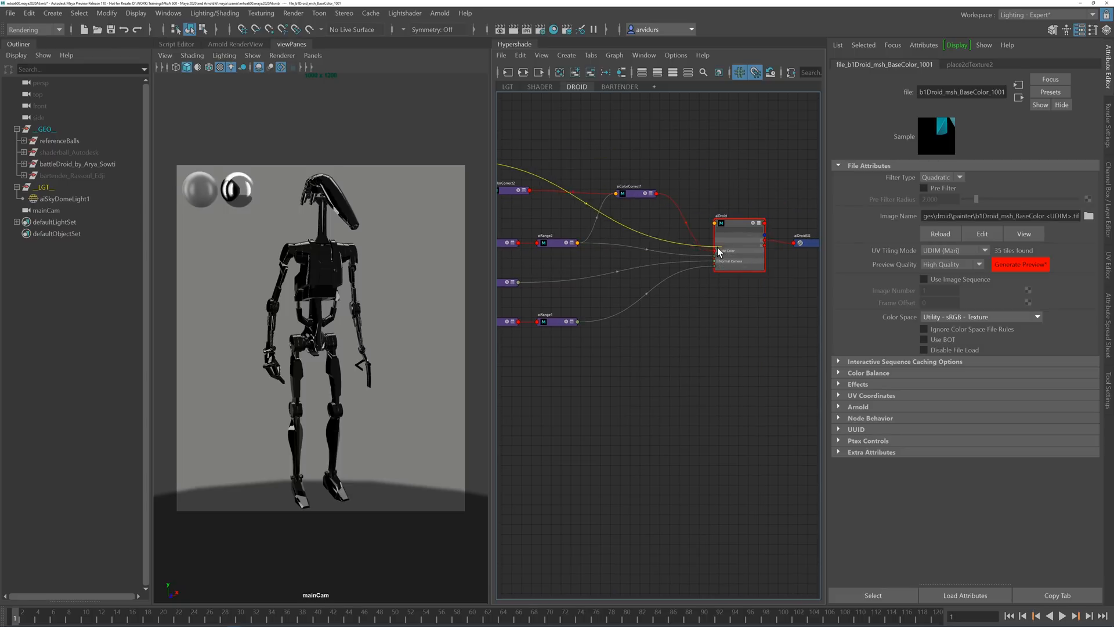
click(718, 250)
alt+middle_drag(597, 153, 702, 158)
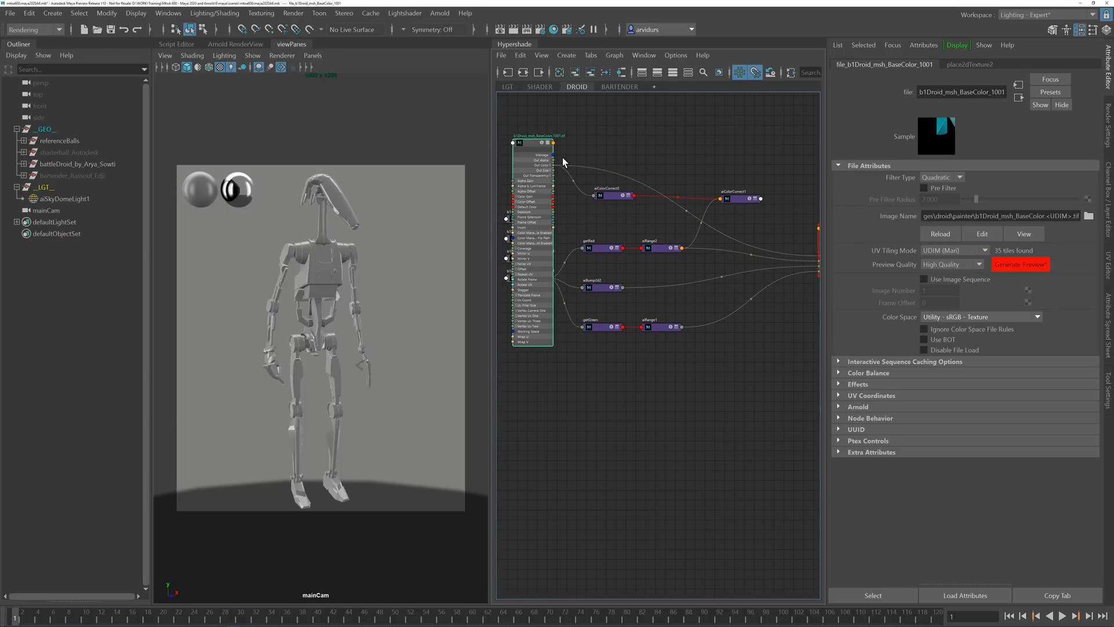
Step: Generate the high-quality UDIM preview for the droid's BaseColor texture, and collapse its file node and move it back down
click(1016, 265)
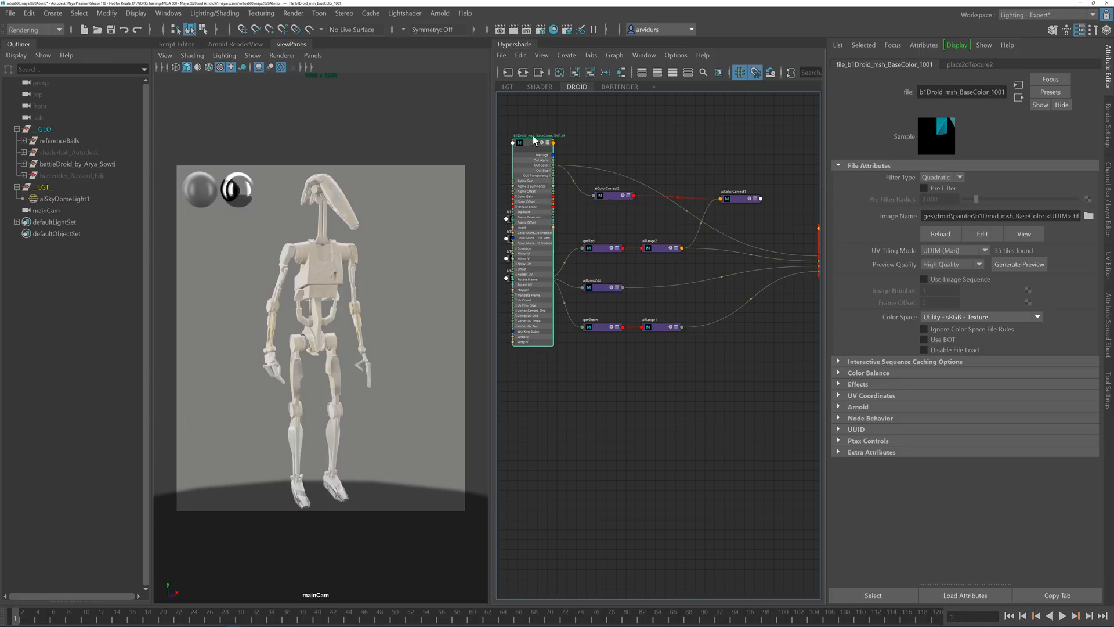
key(1)
drag(532, 142, 529, 184)
Step: Reconnect the aiColorCorrect1 node's Out Color to the aiDroid material's Base Color input and collapse the color correct node
alt+middle_drag(763, 203, 641, 198)
scroll(642, 199, up, 2)
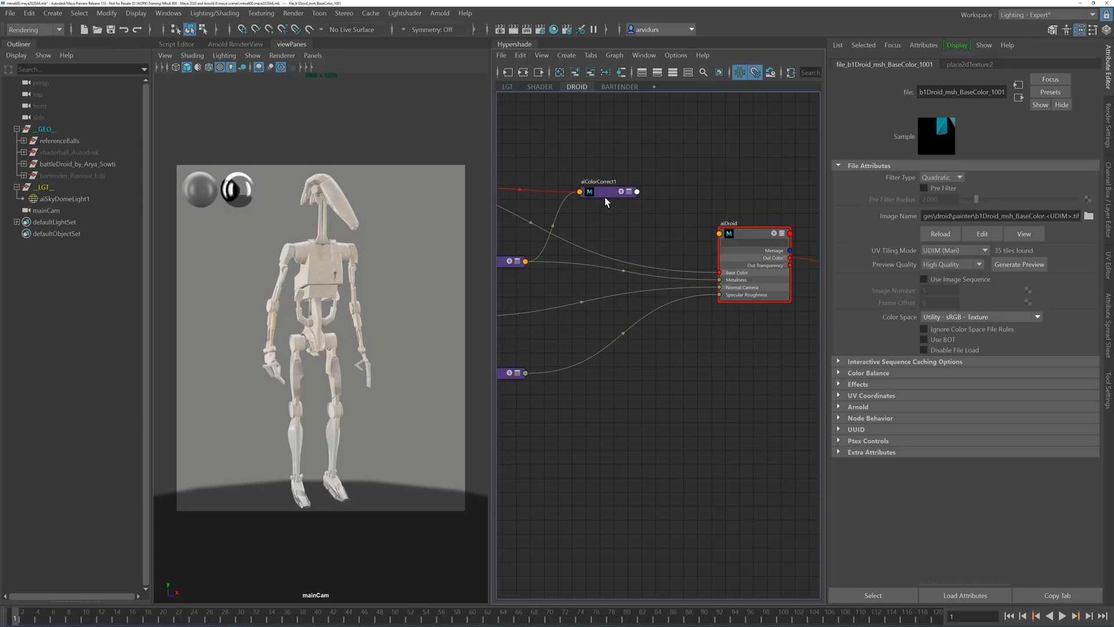
click(605, 197)
key(2)
drag(637, 216, 720, 272)
click(598, 192)
key(1)
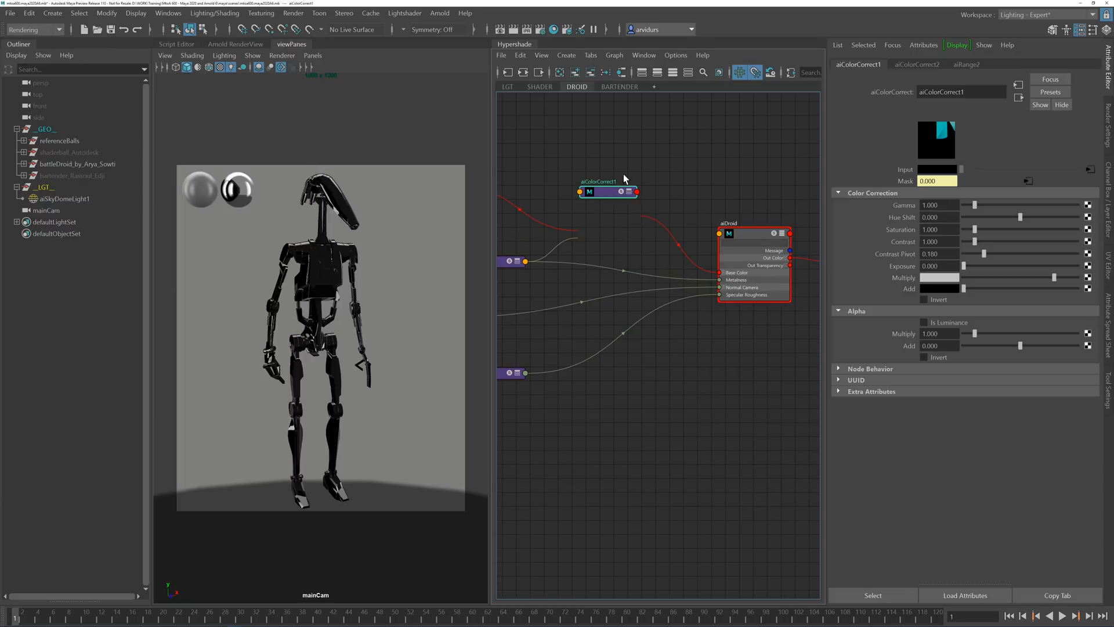
click(623, 172)
Step: Start an interactive Arnold render of the droid from mainCam
scroll(656, 160, down, 2)
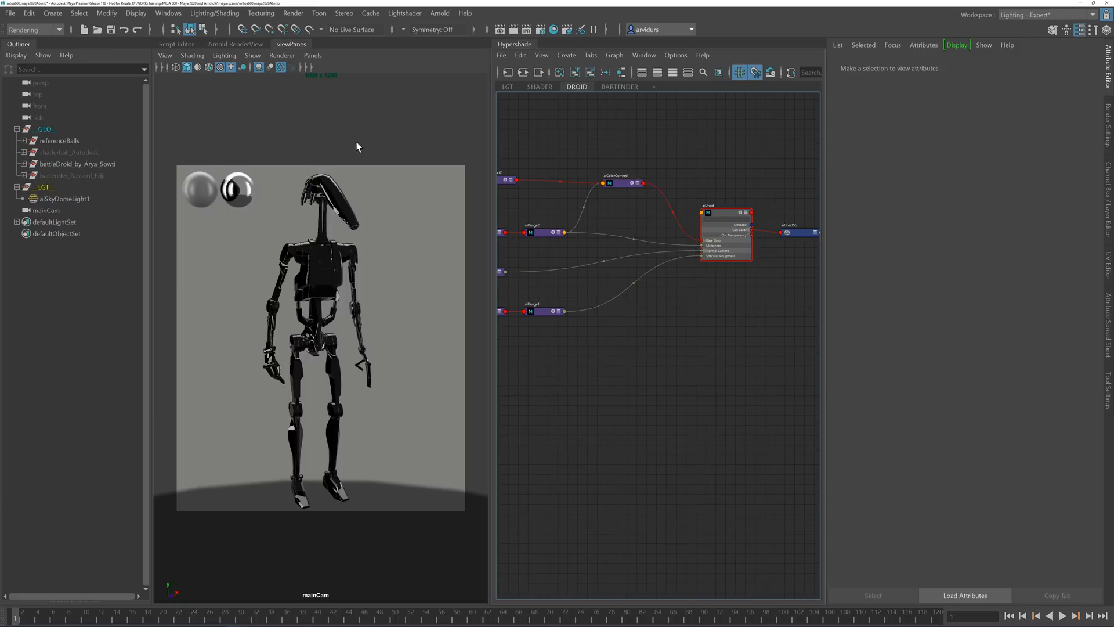
click(233, 44)
click(477, 68)
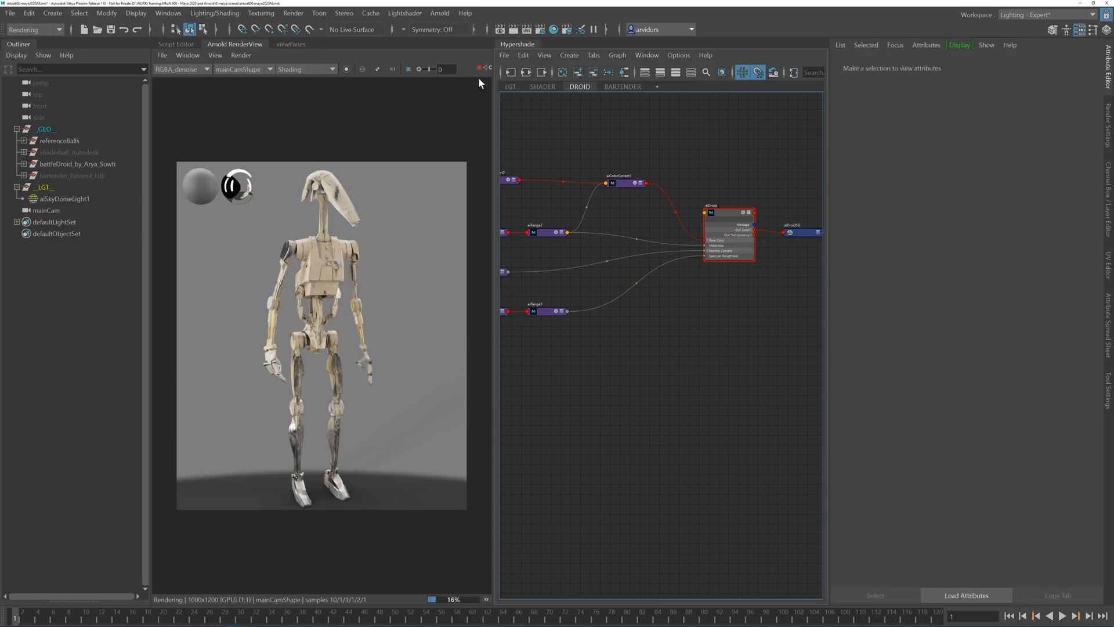
Step: Lower the aiColorCorrect2 node's Saturation to 0.84 for comparison, and settle it at 1.25
alt+middle_drag(575, 137, 638, 149)
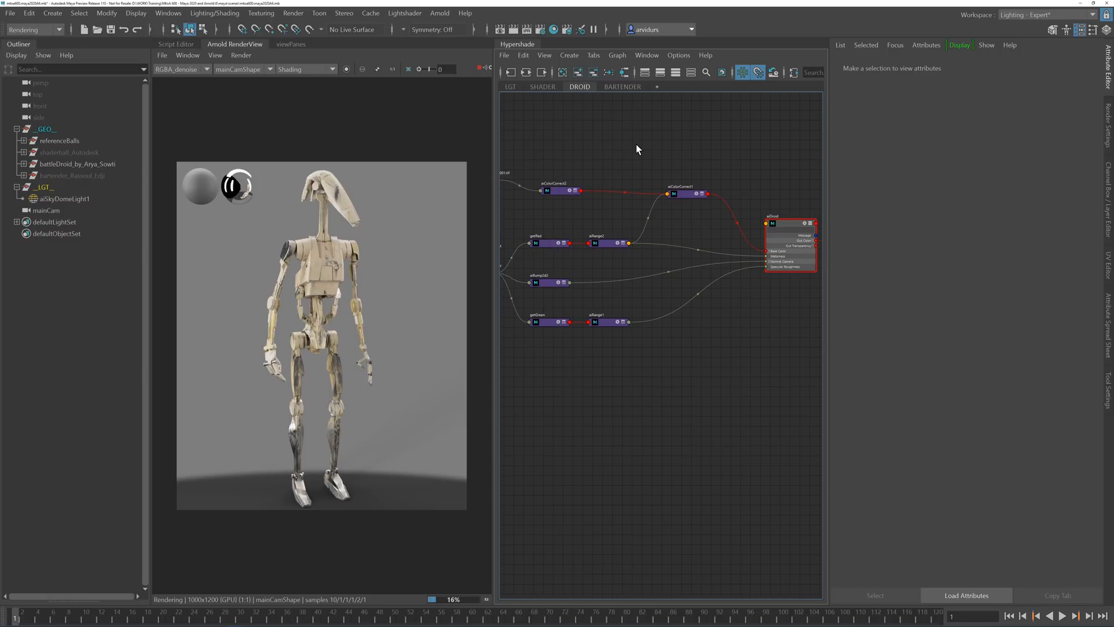
click(551, 193)
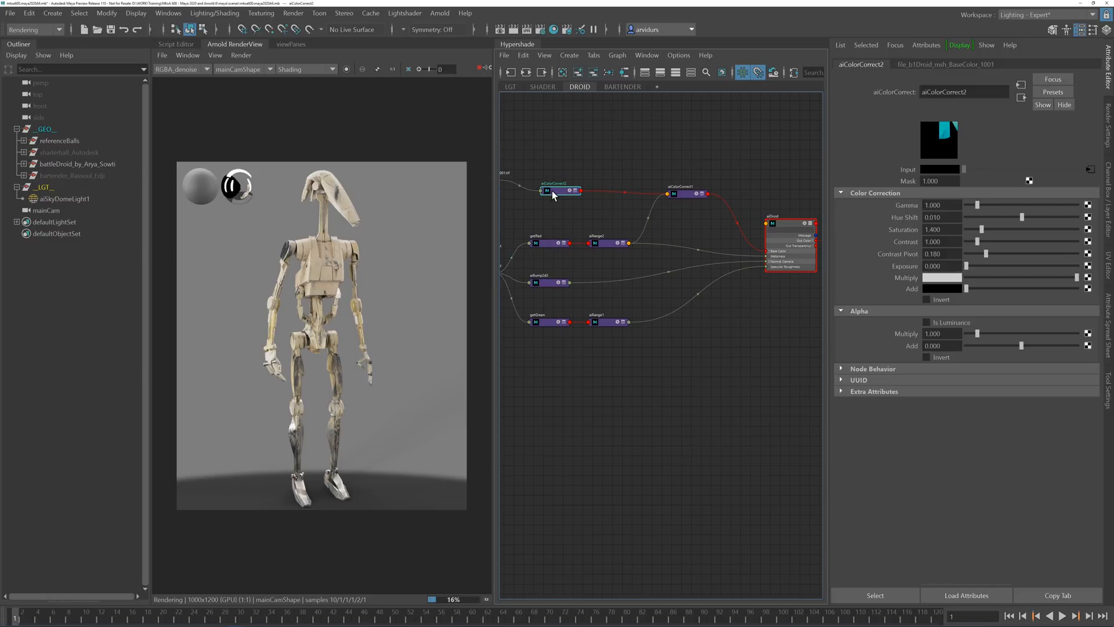
click(975, 229)
click(932, 230)
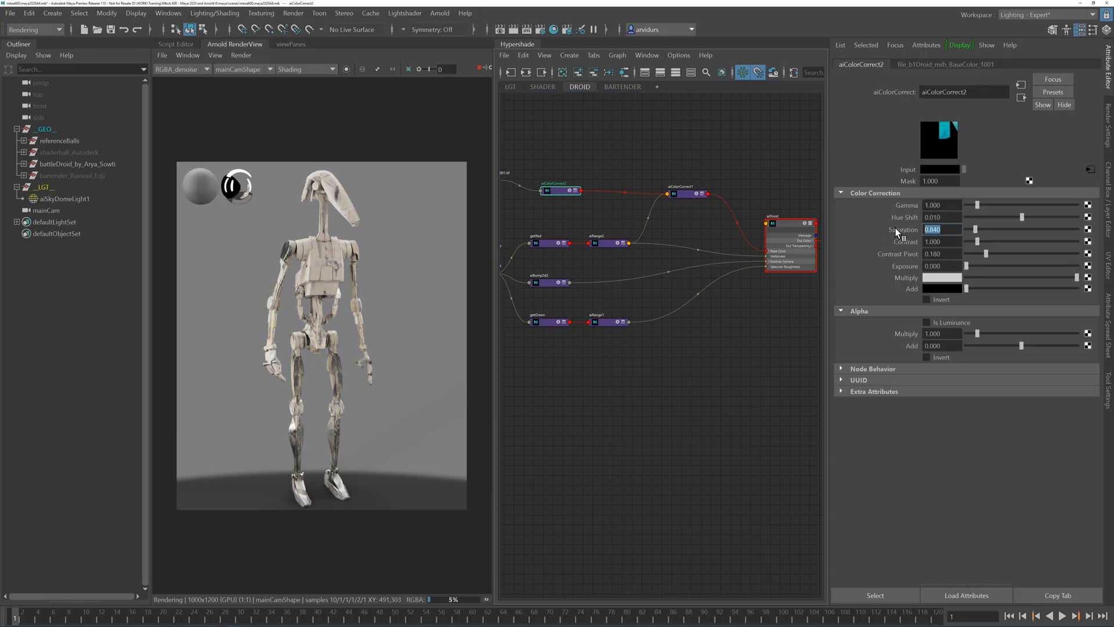
text(1.25)
key(Return)
Step: Examine the droid's render up close, and review its shading network and the aiDroid material's attributes
scroll(335, 270, up, 5)
middle_drag(347, 398, 368, 289)
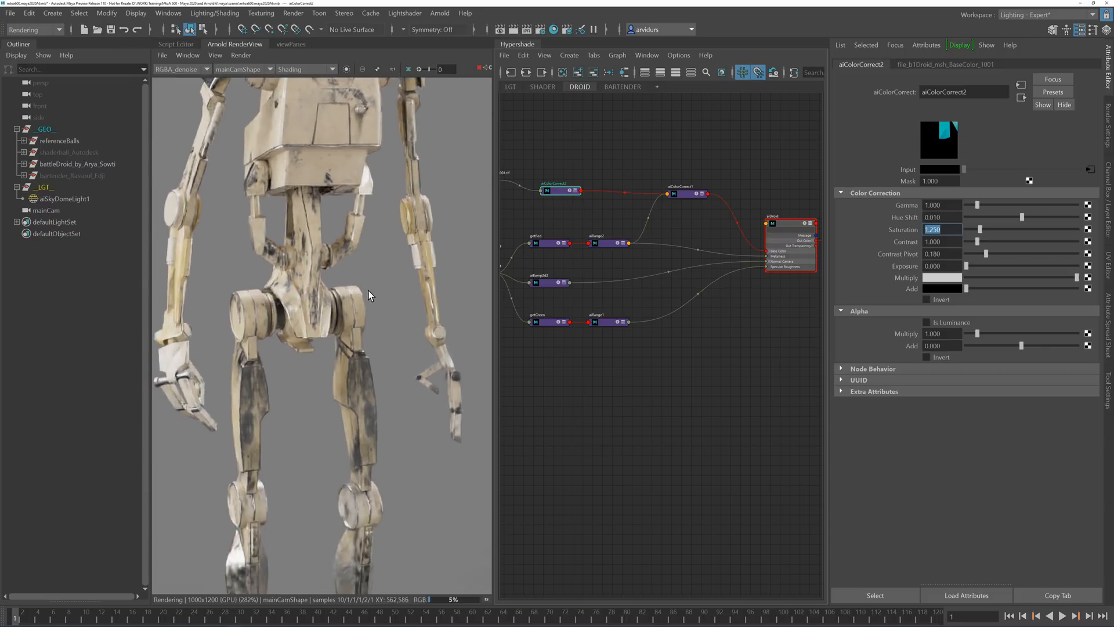
middle_drag(359, 182, 348, 332)
scroll(353, 330, down, 2)
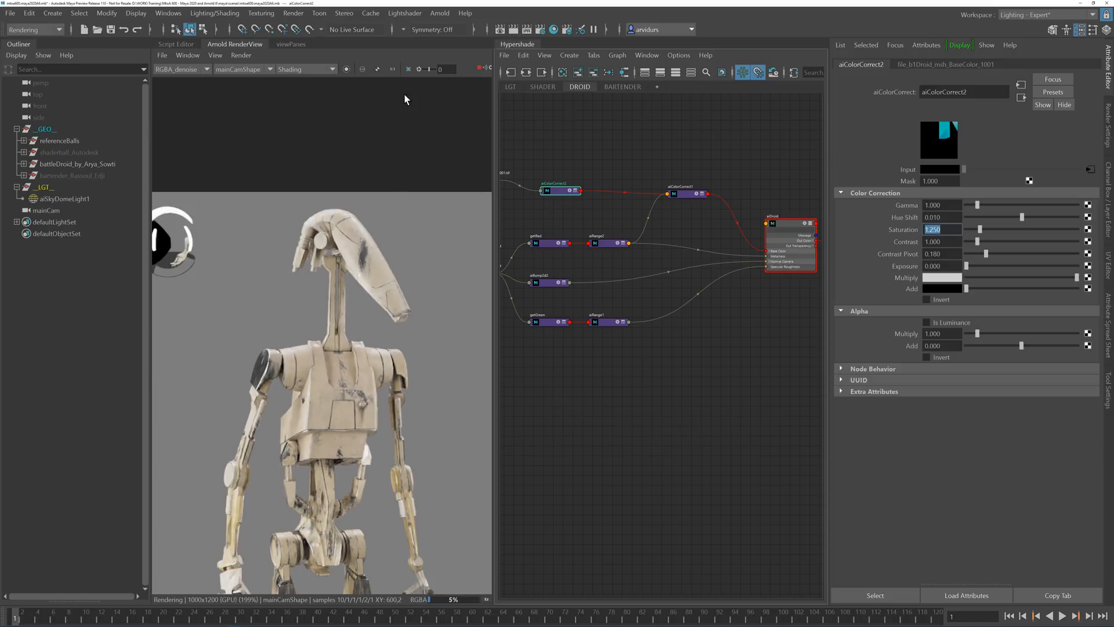
click(392, 69)
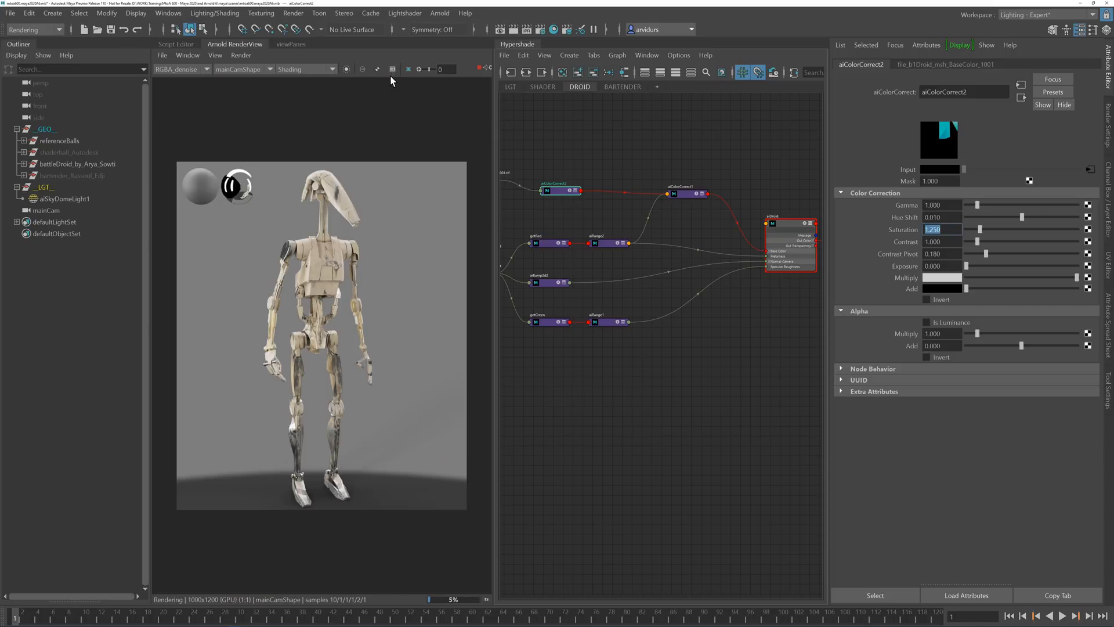
click(718, 358)
alt+middle_drag(744, 339, 666, 355)
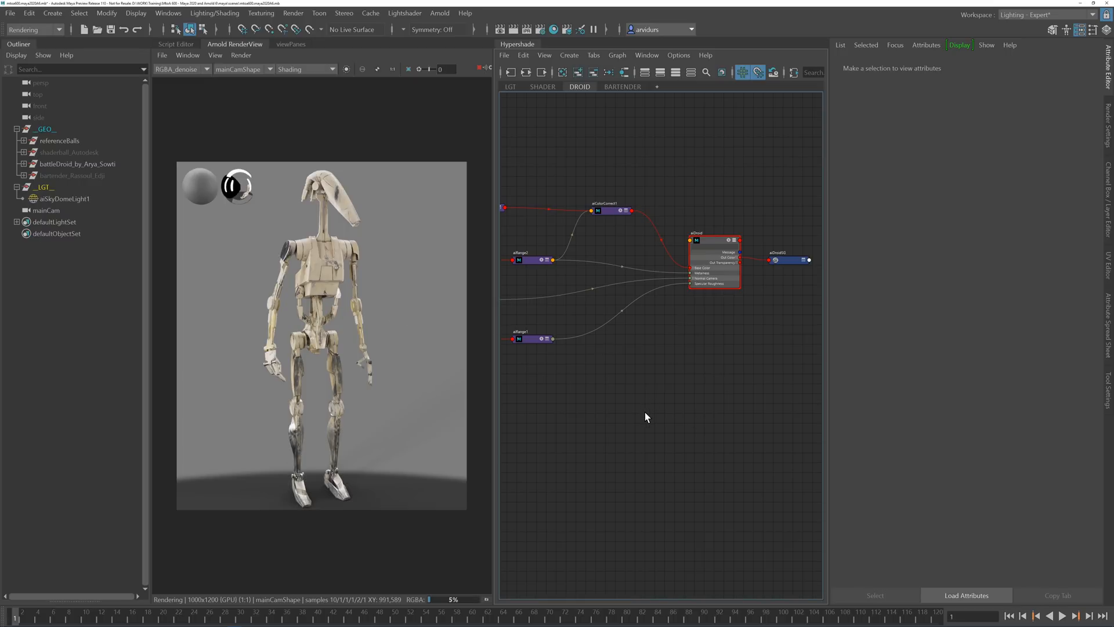
alt+middle_drag(592, 380, 654, 378)
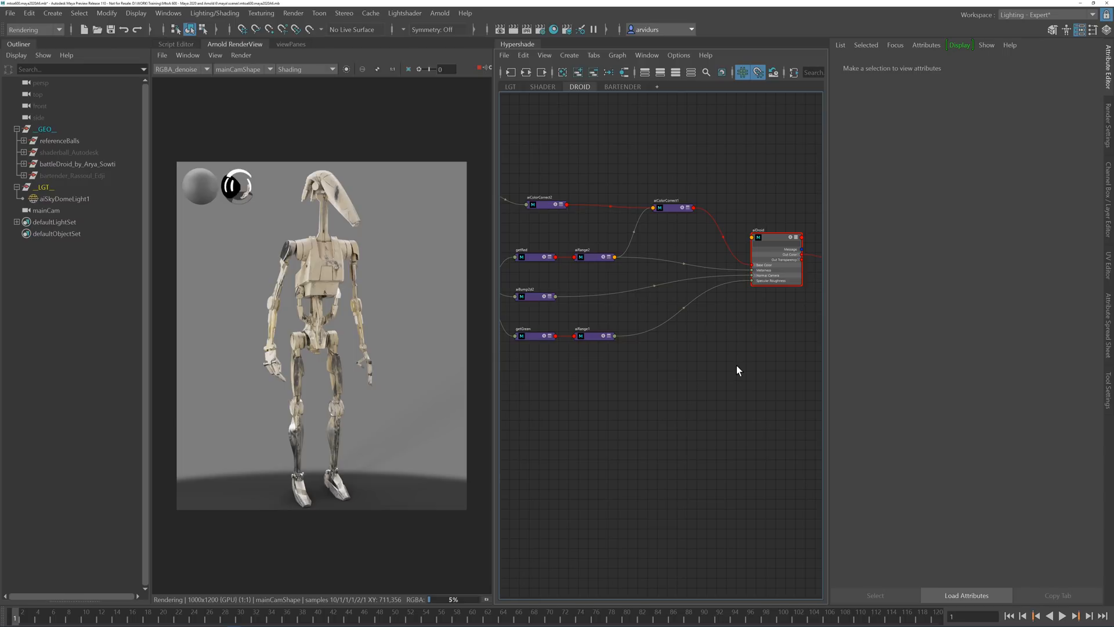
alt+middle_drag(736, 365, 731, 392)
alt+middle_drag(658, 436, 674, 404)
click(746, 259)
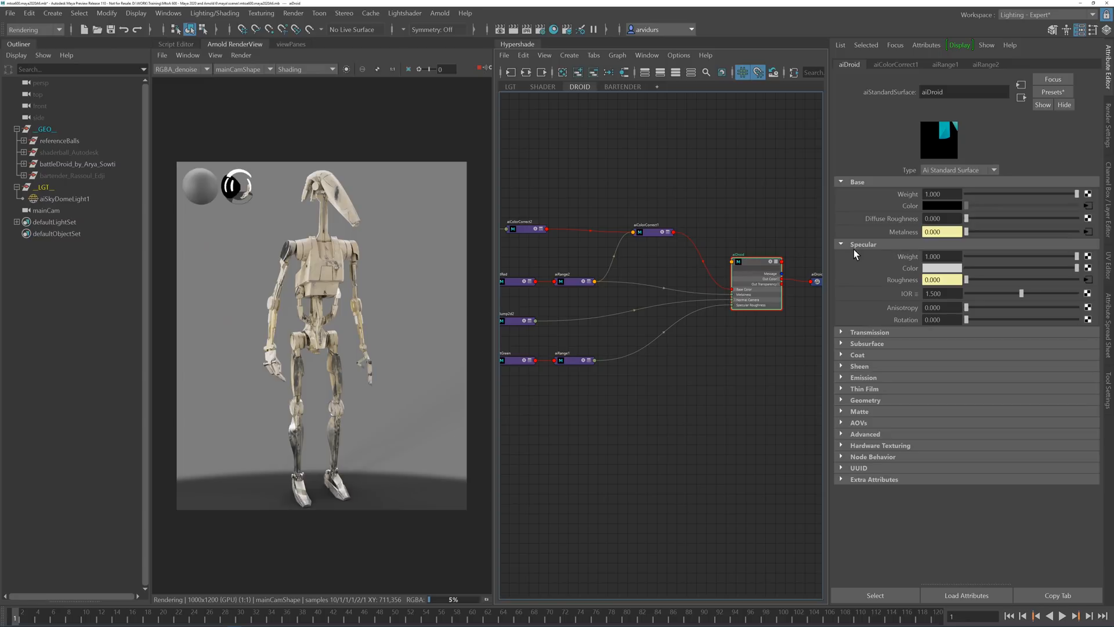
Step: Try an Output Max of 0.25 on the aiRange2 node that drives metalness, and restore it to 1
scroll(649, 294, up, 3)
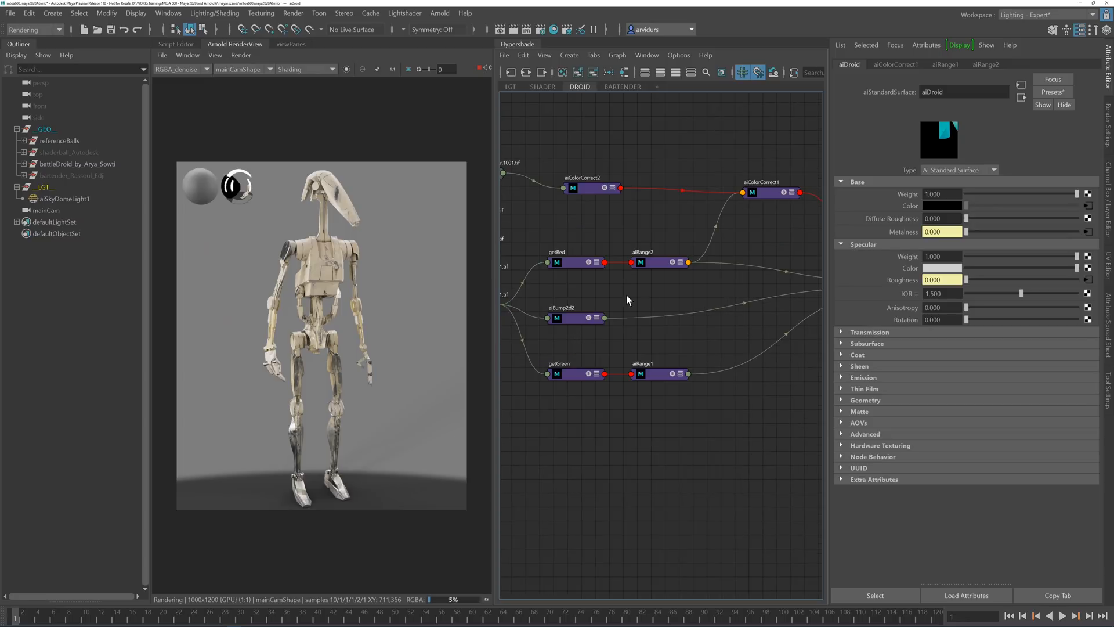
alt+middle_drag(627, 296, 663, 286)
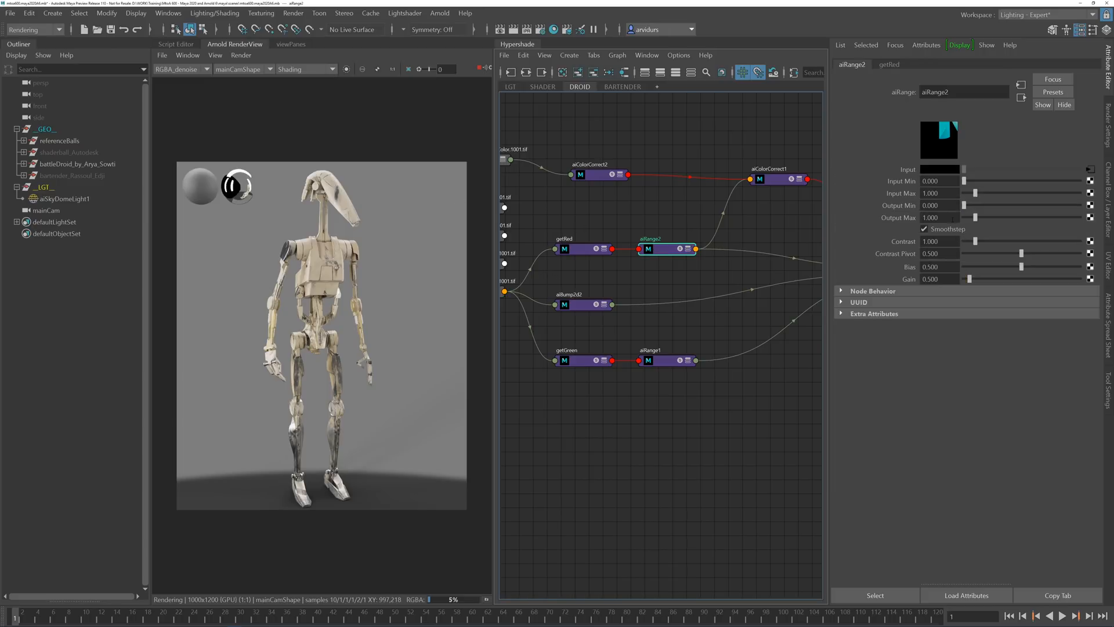
click(952, 218)
text(0.25)
key(Return)
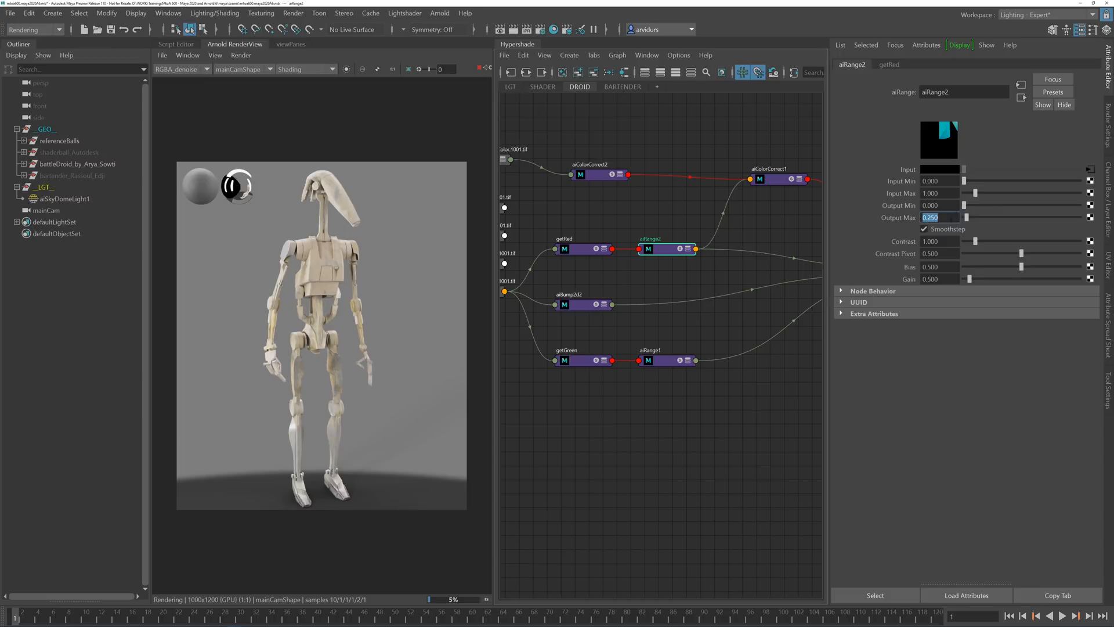
text(1)
key(Return)
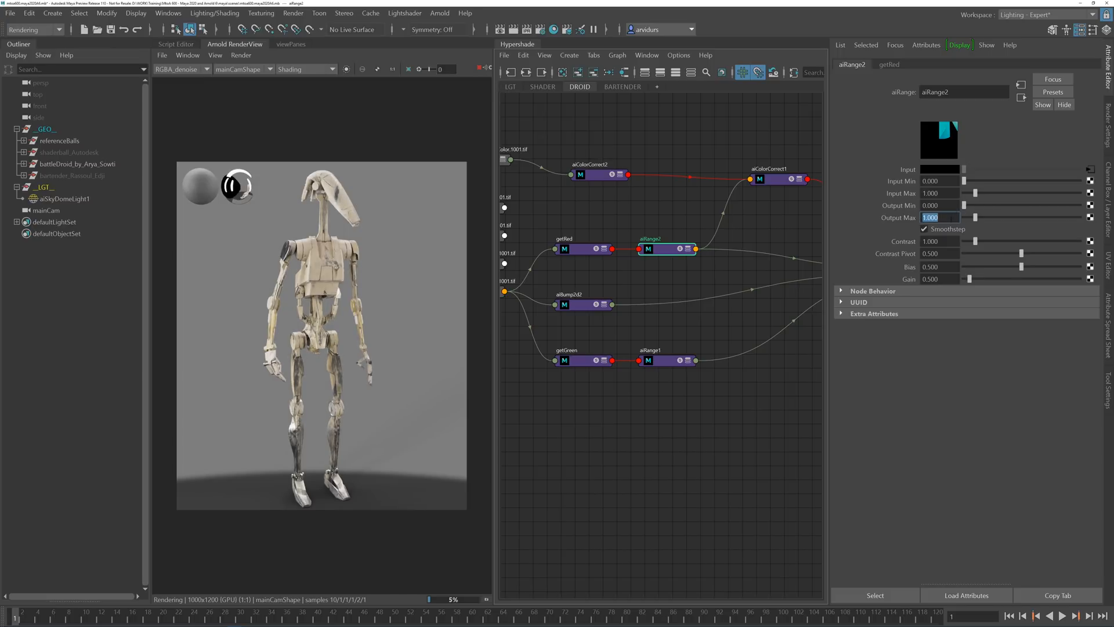
click(612, 404)
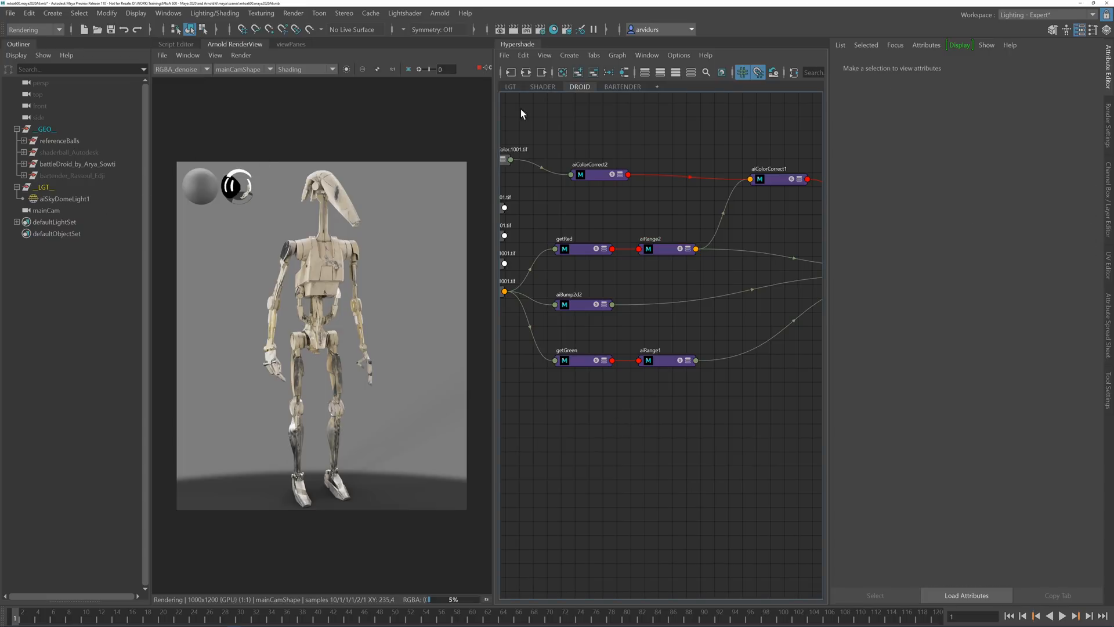
Step: In the lighting graph, connect the Toronto_TC_highSetup HDR texture's Out Color to the sky dome light's Color input
click(511, 86)
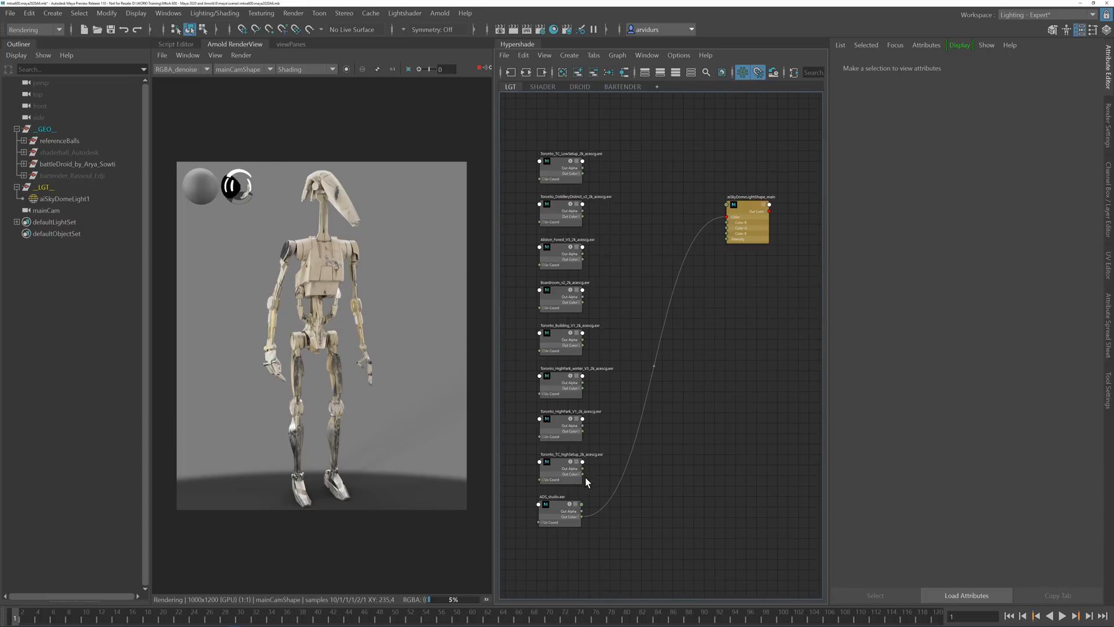
drag(583, 474, 728, 218)
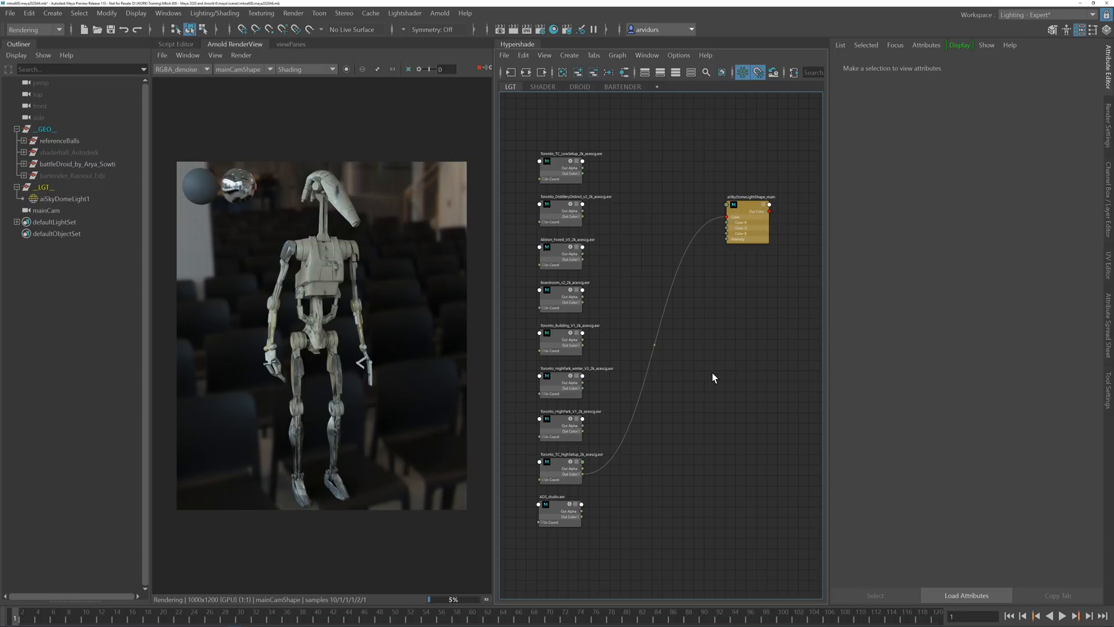
Step: Set aiSkyDomeLight1's Y rotation to 0 for comparison and finally to 150, and check the droid's render up close
click(744, 202)
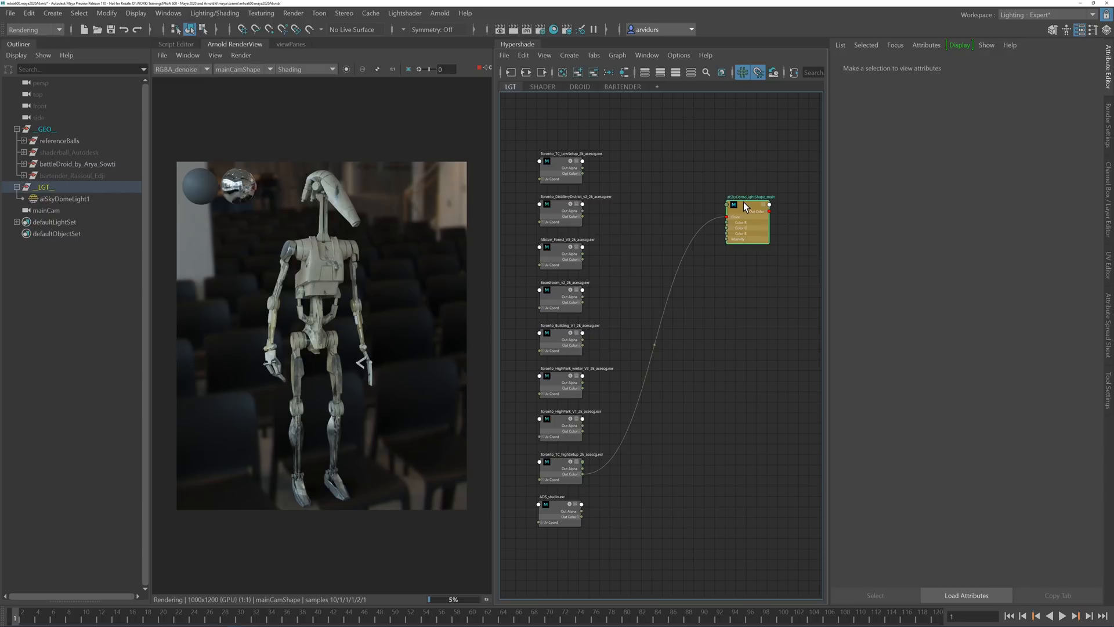
click(64, 195)
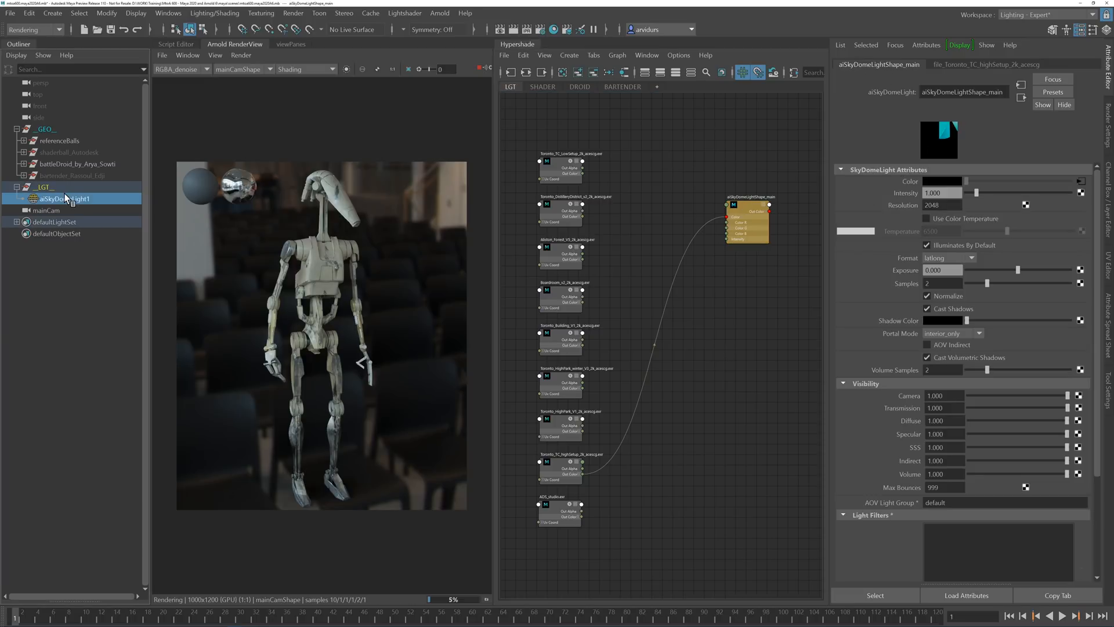
drag(995, 146, 943, 146)
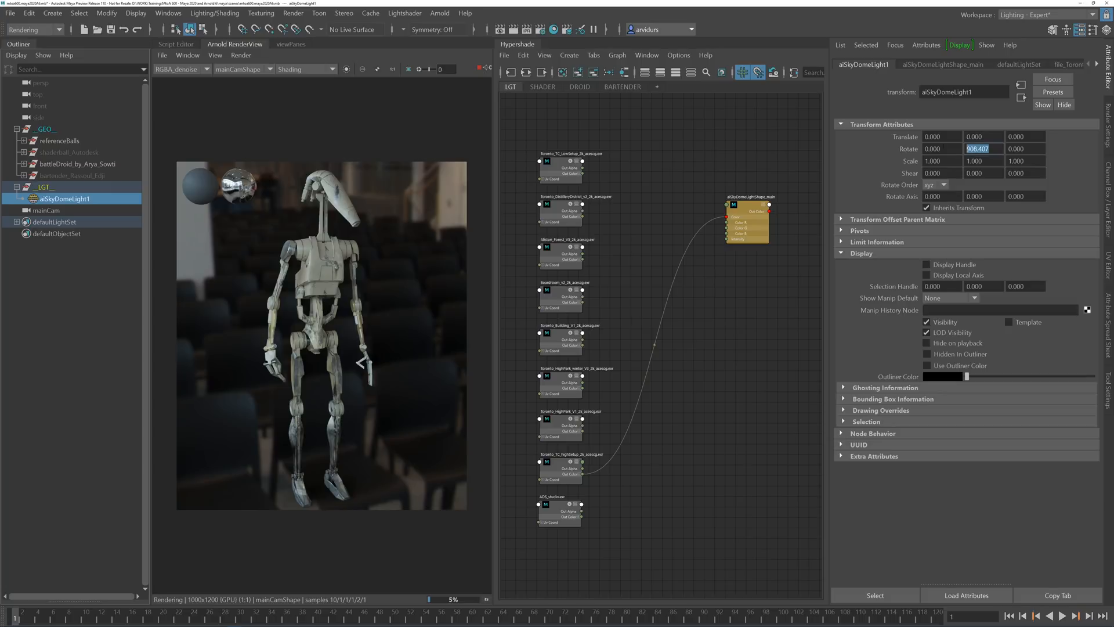
text(0.3)
key(Return)
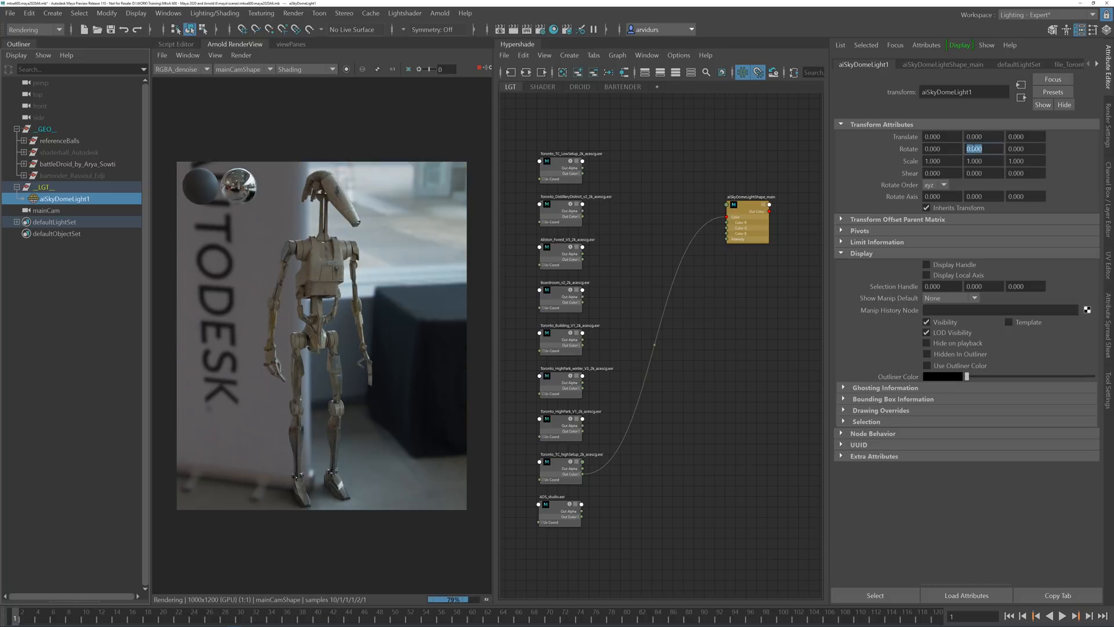
text(150)
key(Return)
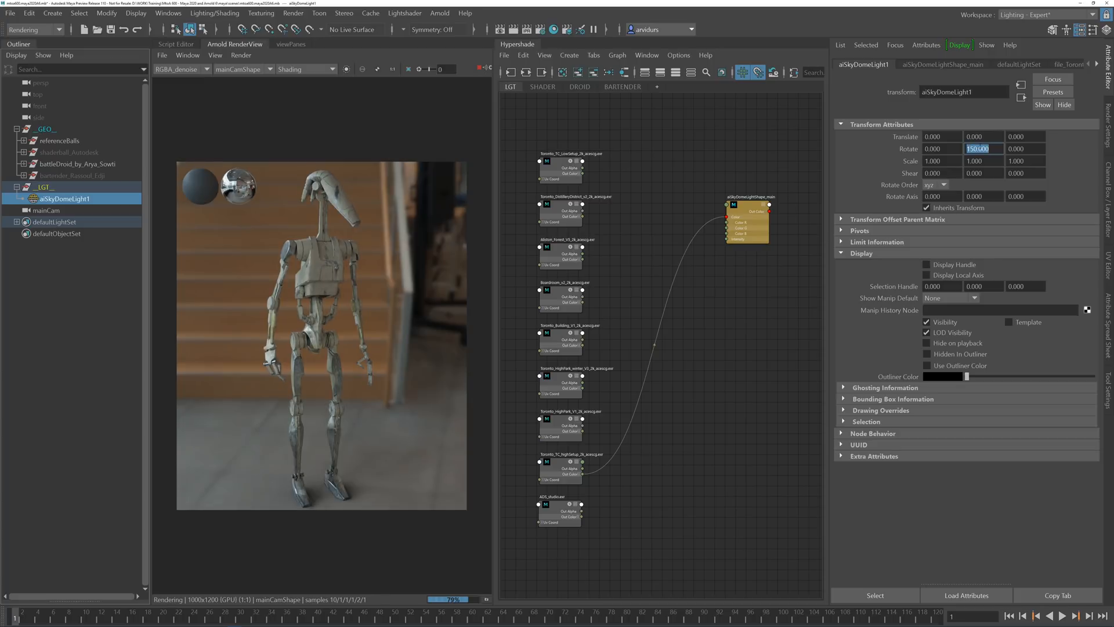
scroll(316, 259, up, 1)
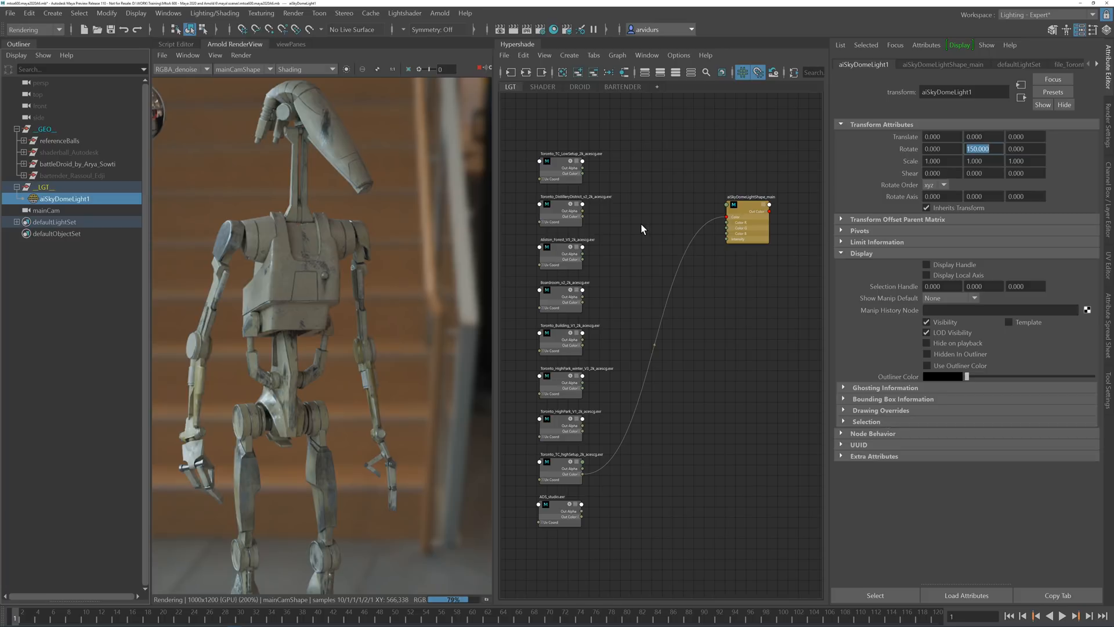
Step: In the droid's shading network, set the aiColorCorrect2 node's Hue Shift to 0.05
click(571, 89)
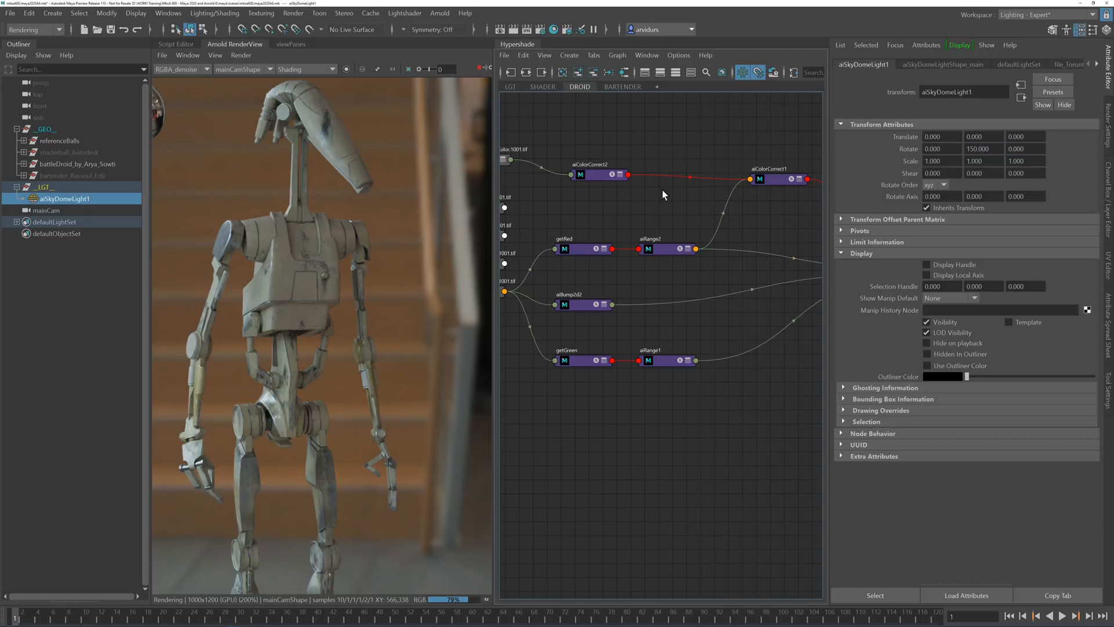
scroll(656, 166, down, 2)
alt+middle_drag(677, 146, 597, 157)
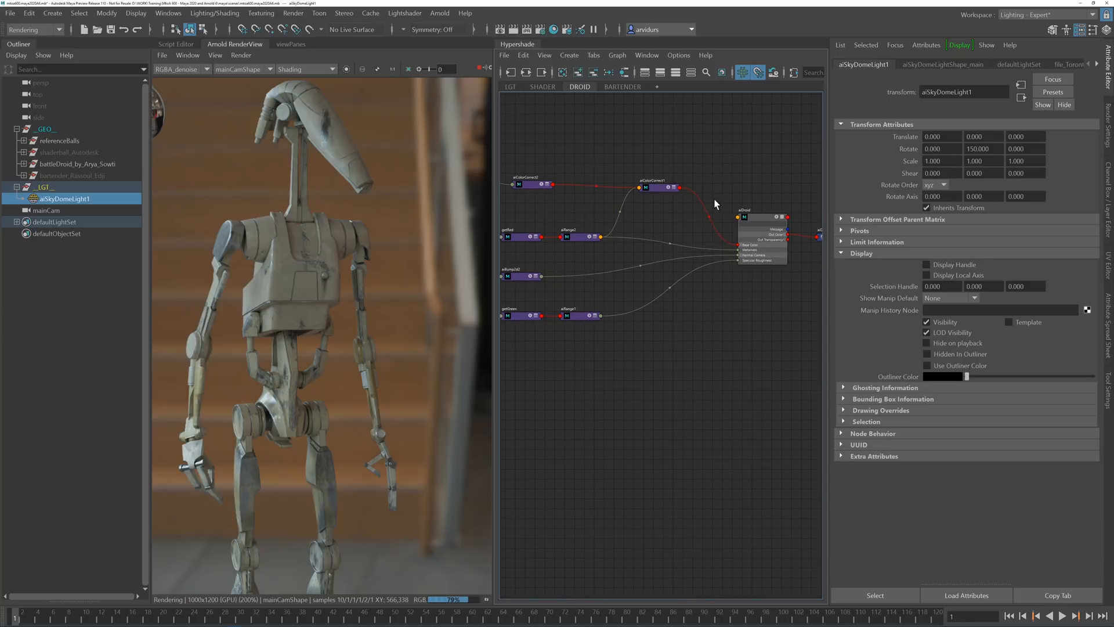
click(662, 187)
click(540, 185)
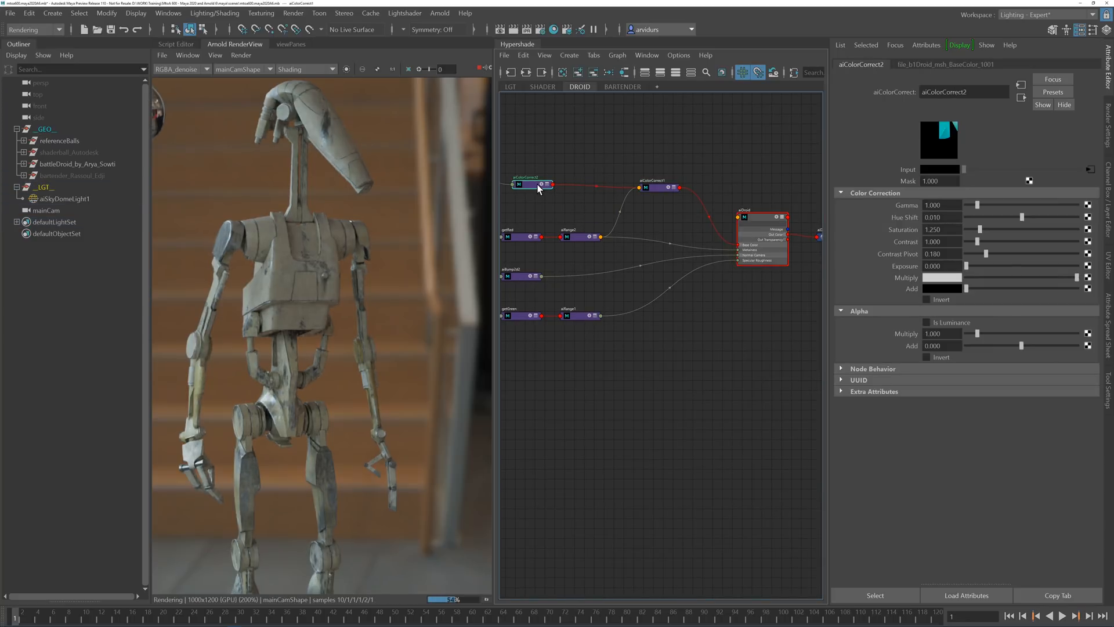
click(940, 217)
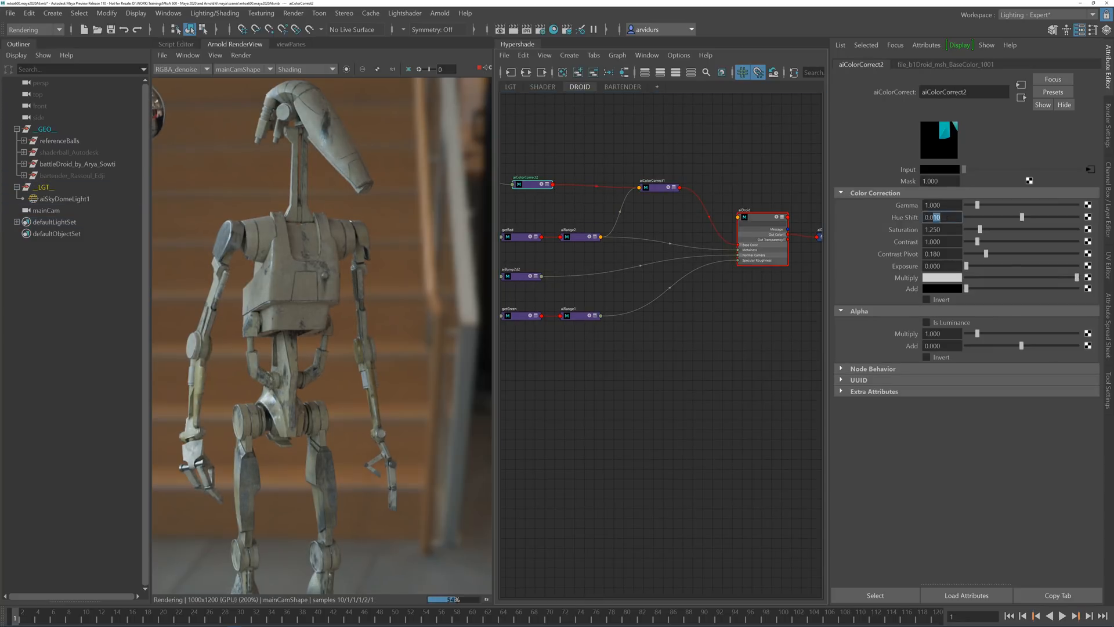
text(0.05)
key(Return)
key(a)
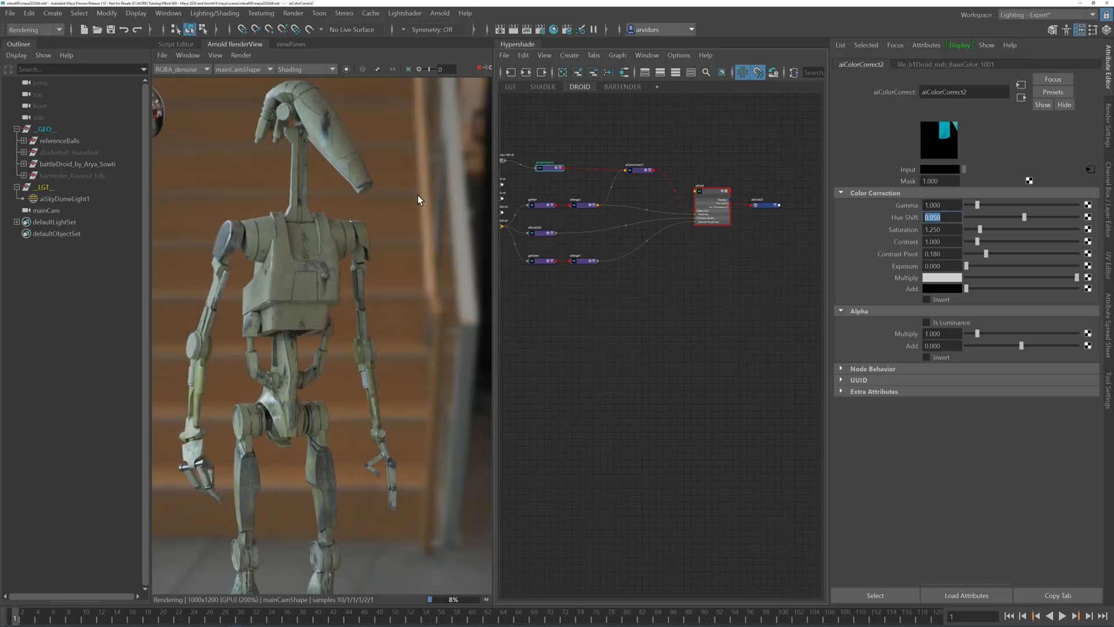
Step: Set the aiColorCorrect2 node's Hue Shift to 0 and its Saturation to 1.5, and clear the selection
scroll(426, 215, down, 1)
click(939, 217)
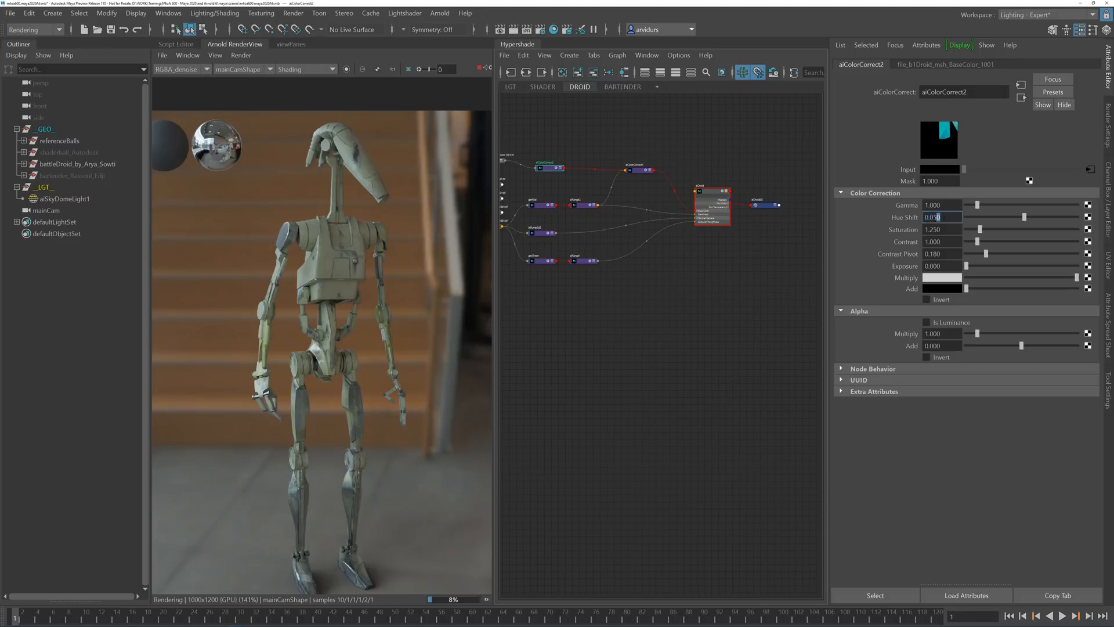
text(0)
key(Return)
key(Tab)
text(1.5)
key(Return)
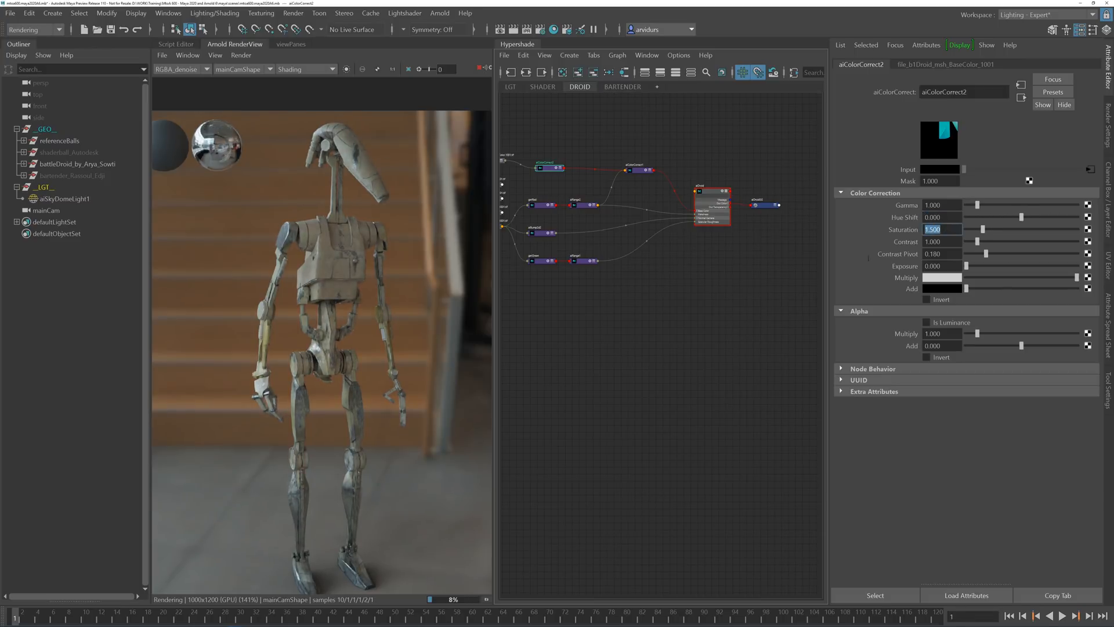
click(660, 336)
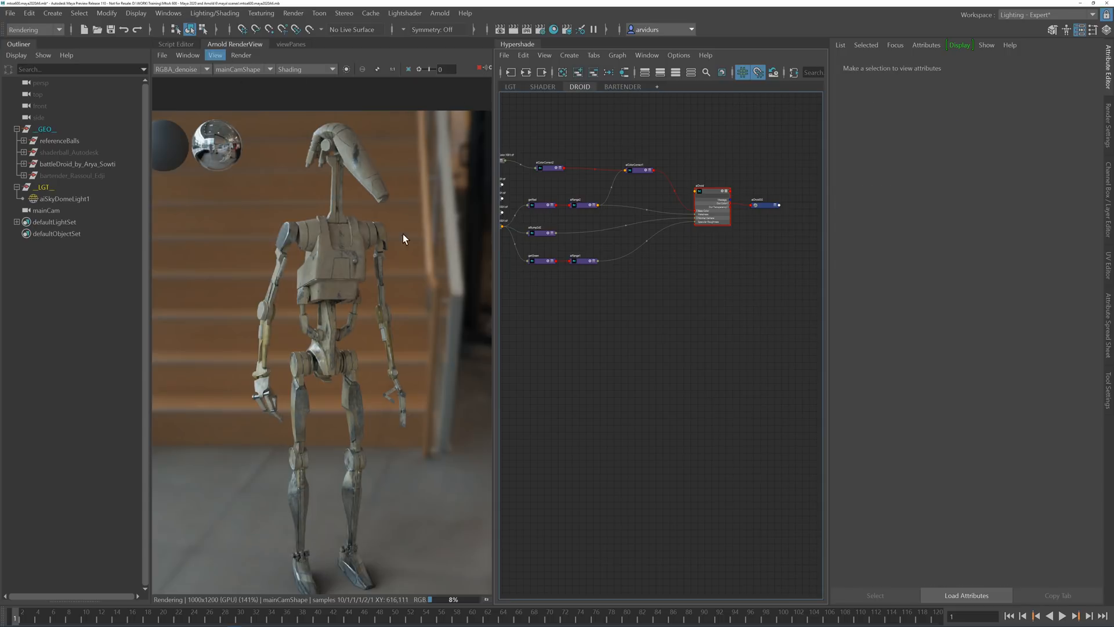
Step: Reset the droid render to 1:1 size and return to the mainCam viewport for comparison
click(393, 69)
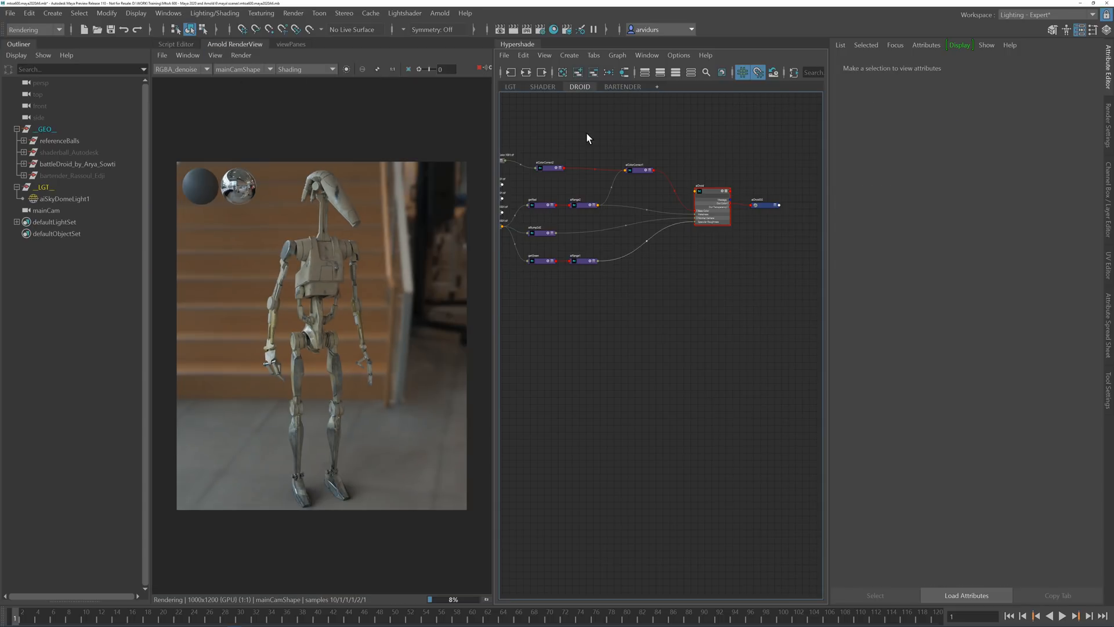
alt+middle_drag(611, 149, 633, 176)
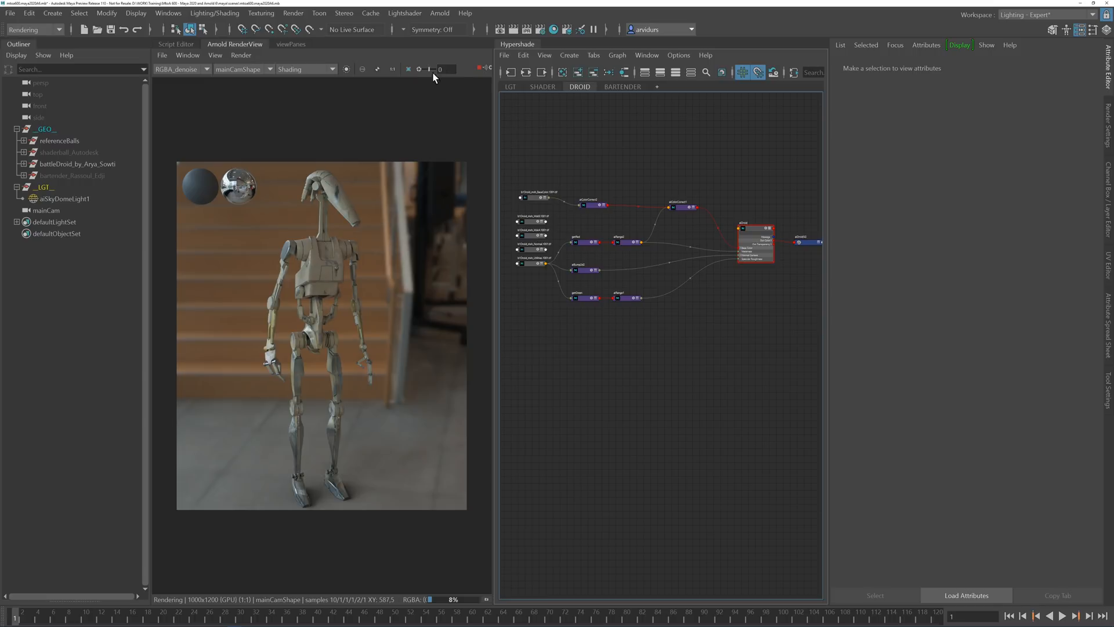
click(292, 44)
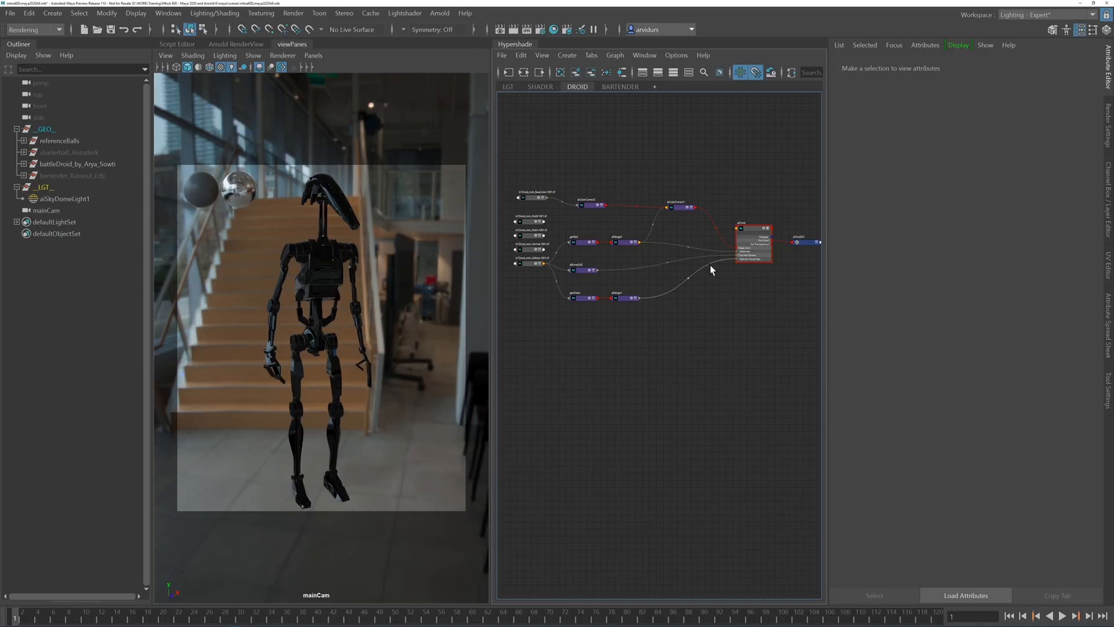
Step: In the lighting graph, connect the ADS_studio texture's Out Color to the sky dome light's Color input and clear the selection
click(509, 86)
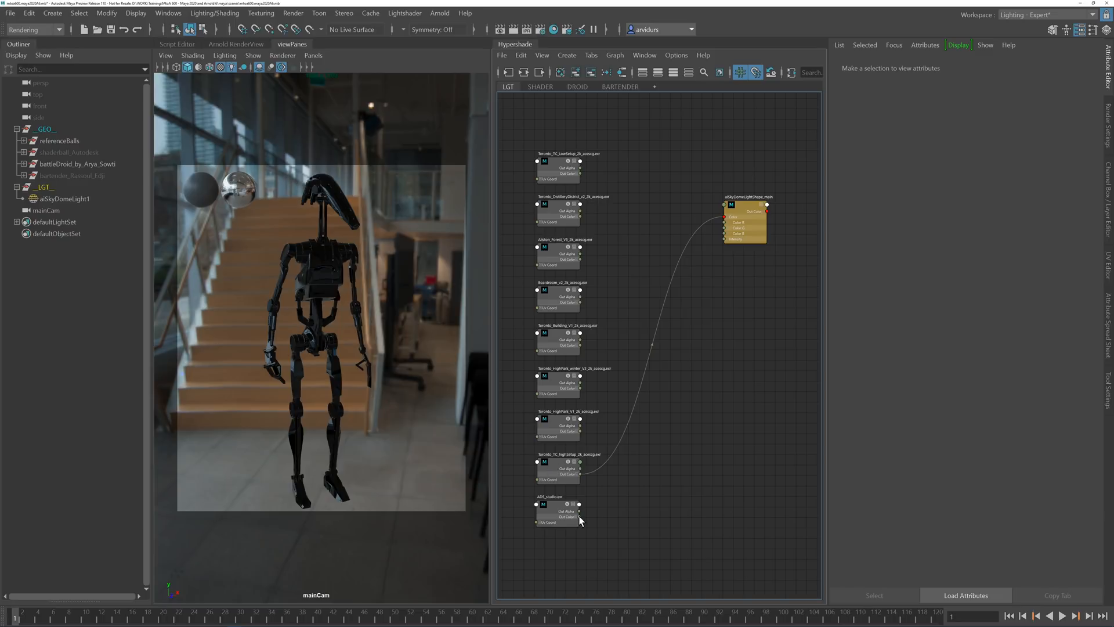
drag(579, 516, 733, 218)
click(746, 204)
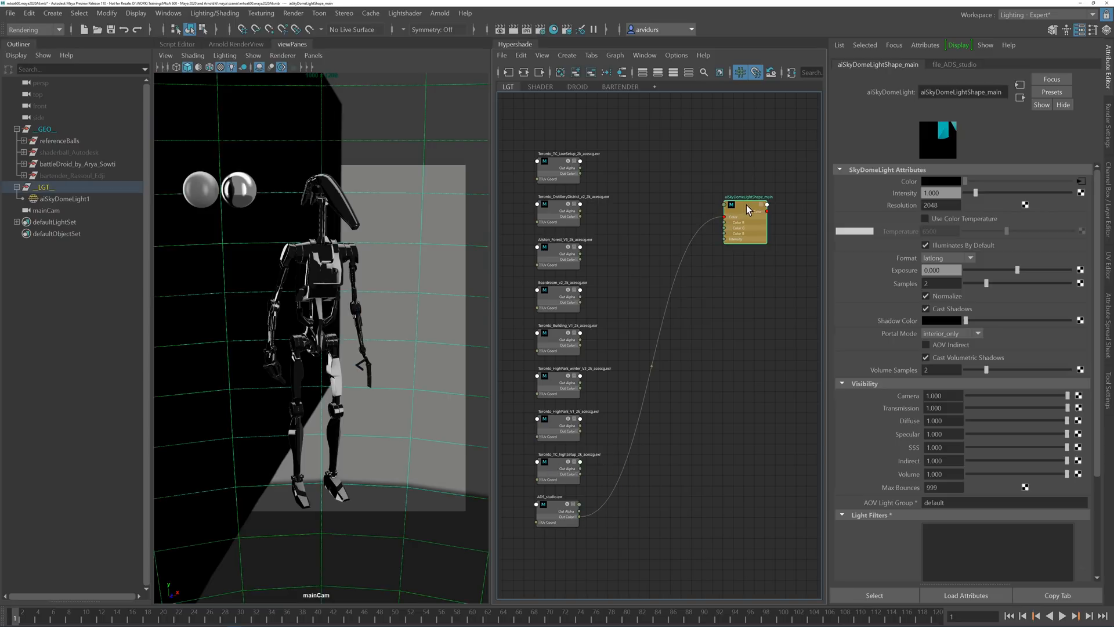
click(655, 342)
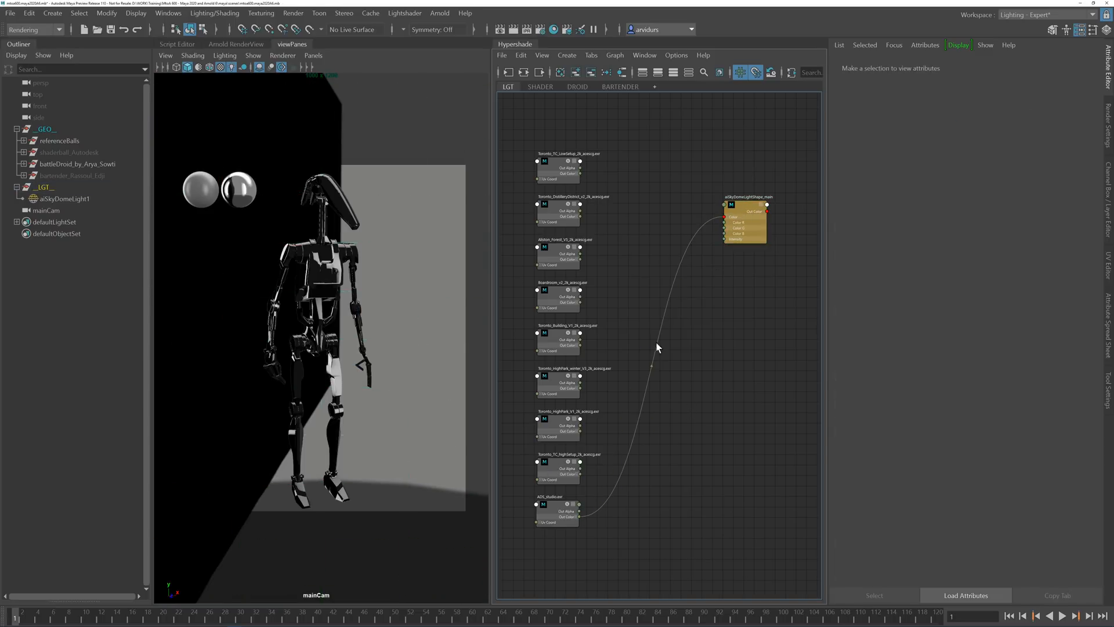
Step: Disable textured display in the viewport and connect the Toronto_TC_LowSetup texture's Out Color to the sky dome light's Color input
click(221, 67)
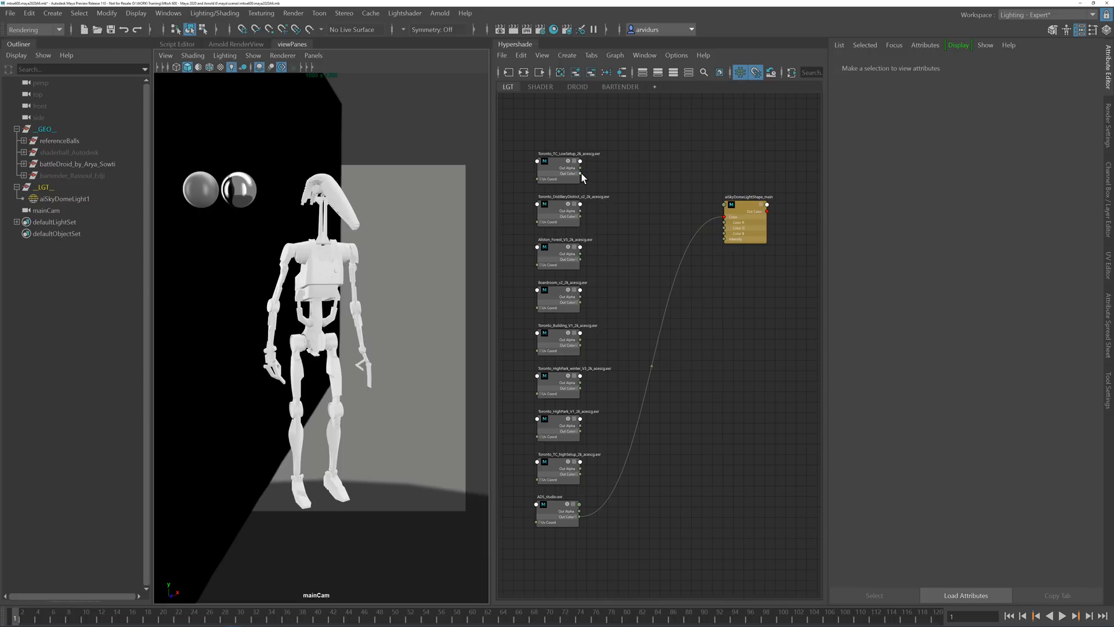
drag(581, 173, 727, 219)
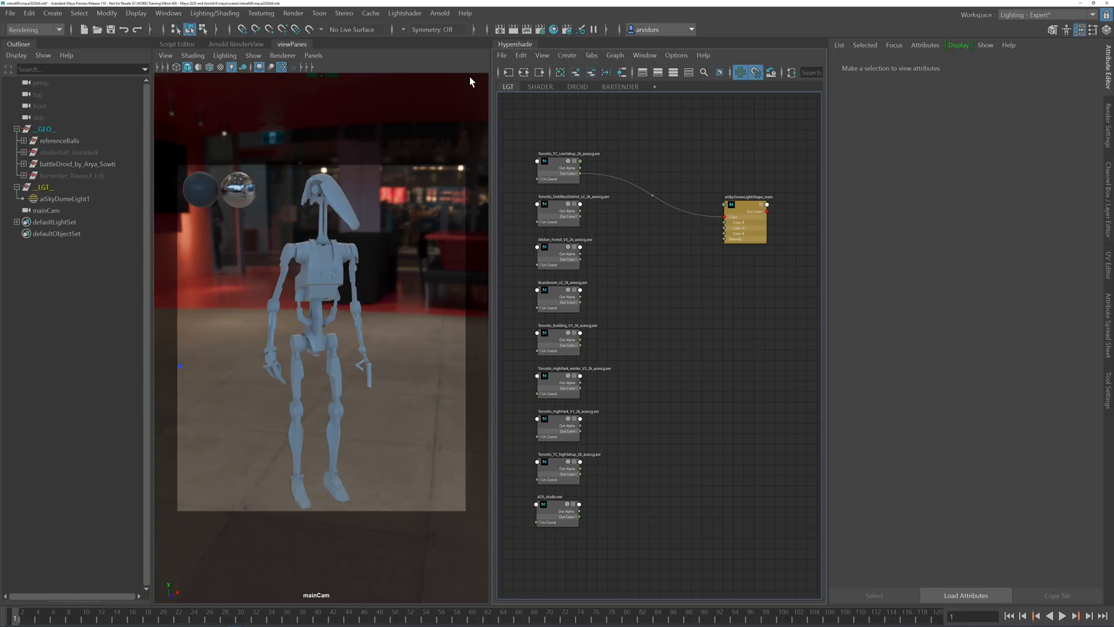
Step: Open the Light Editor and create an Arnold area light, leaving it deselected
click(581, 30)
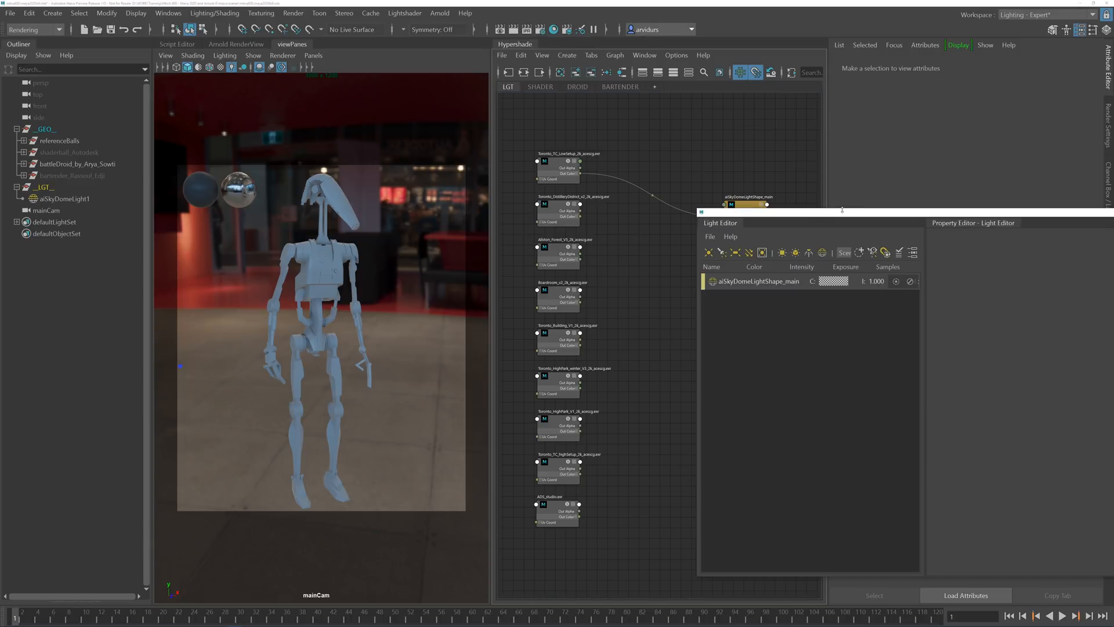
drag(844, 216, 499, 158)
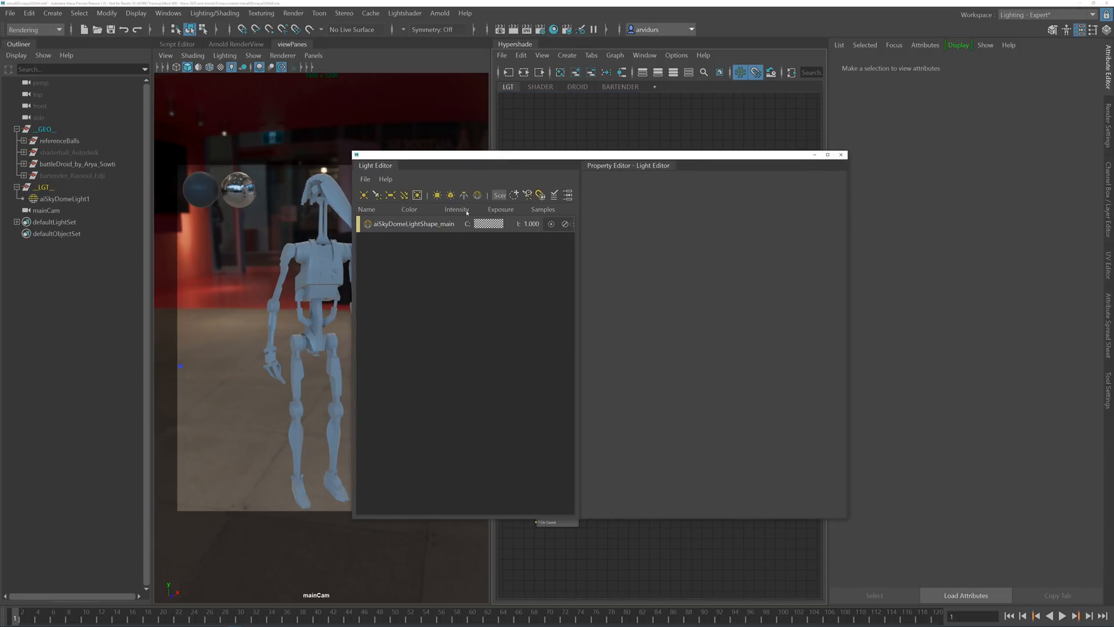
click(437, 195)
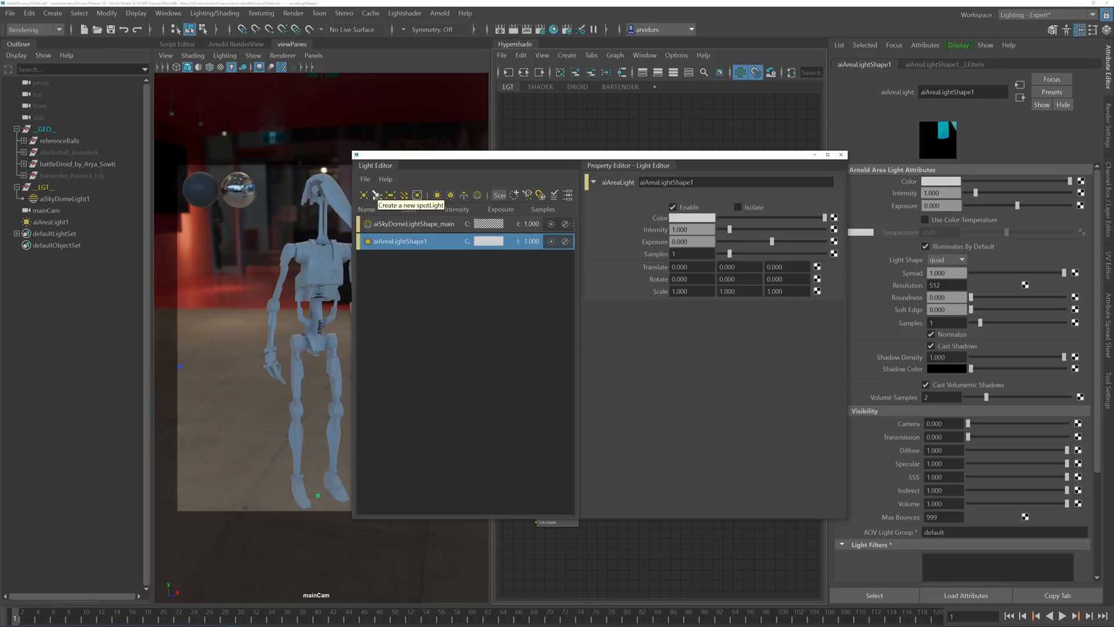
click(486, 314)
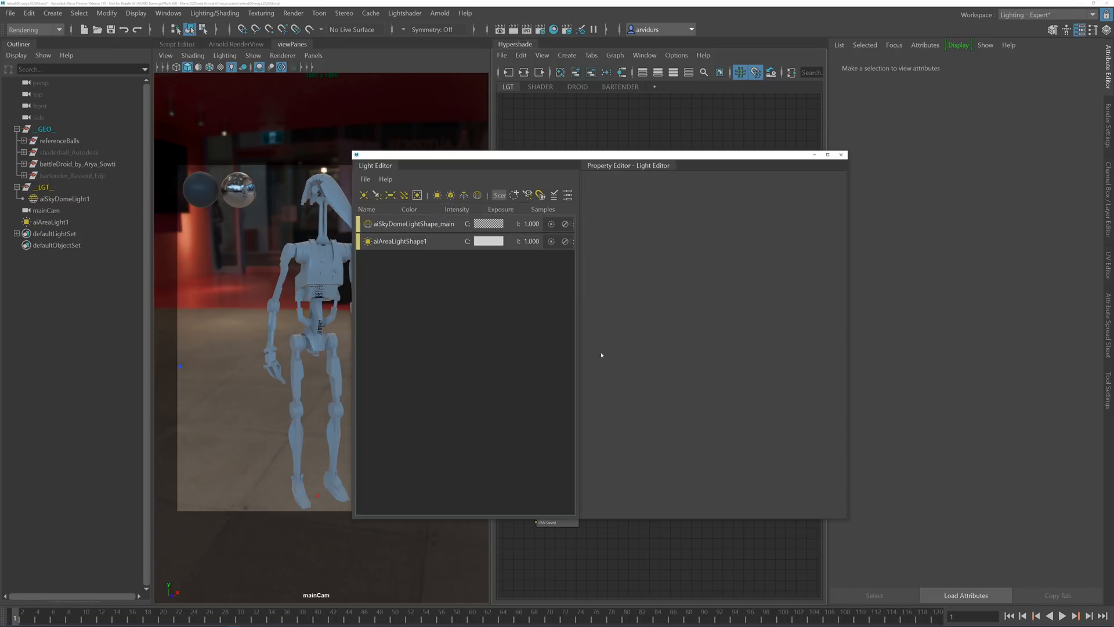
Step: Enlarge the Light Editor and its light list to fit all columns, and select aiAreaLightShape1 to show its properties
drag(578, 342, 664, 339)
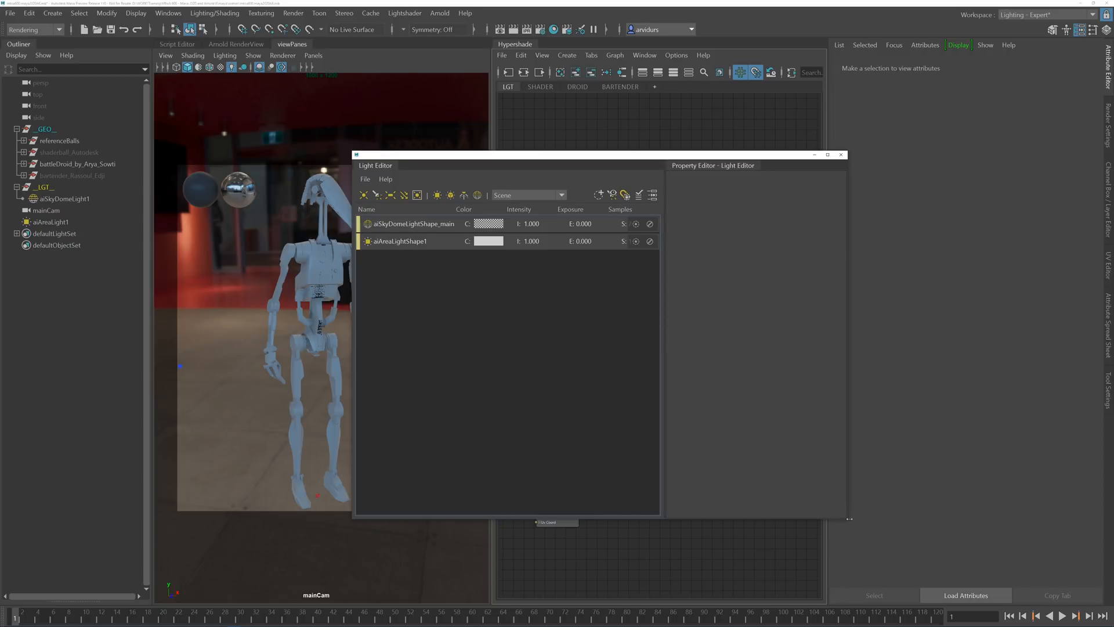
drag(848, 520, 915, 521)
click(436, 246)
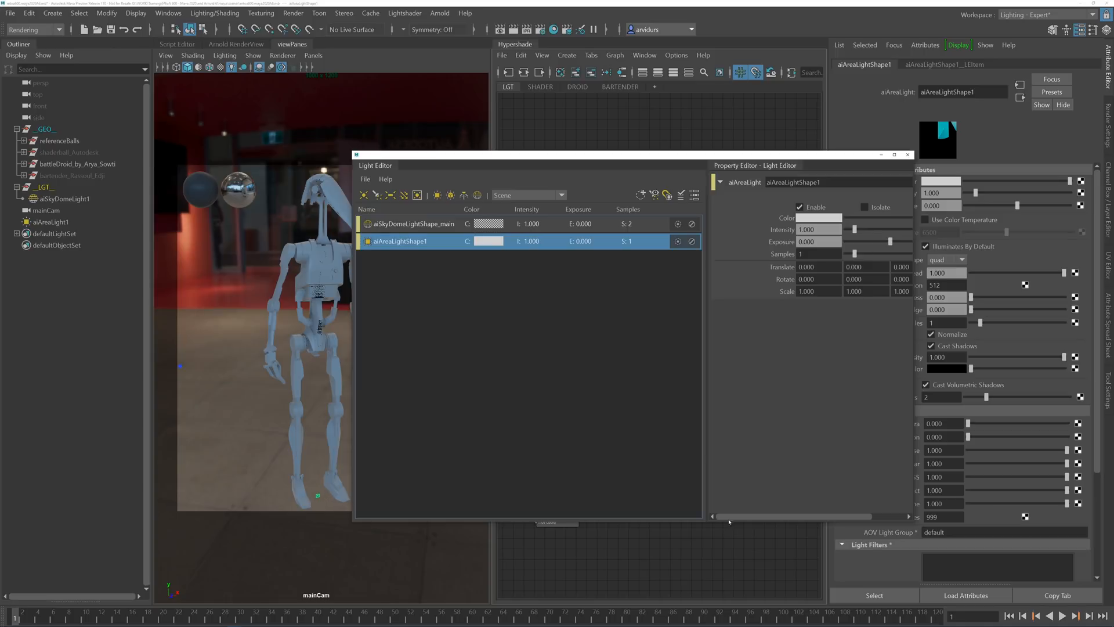
drag(915, 406, 975, 406)
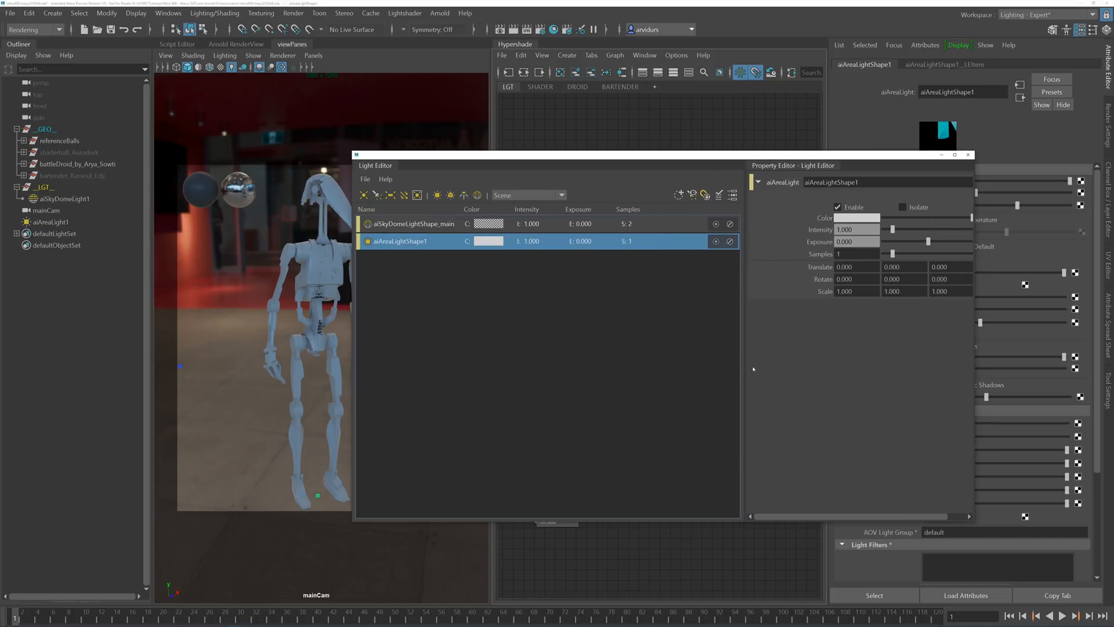
drag(743, 369, 694, 361)
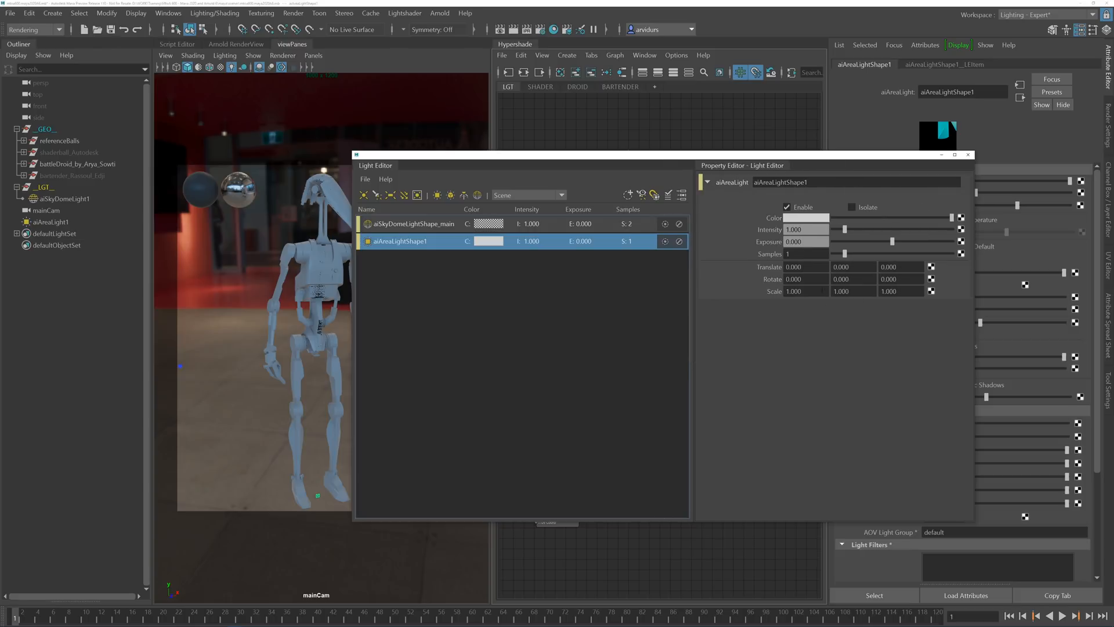
Step: Set the area light's scale to 75 on all three axes
drag(822, 291, 759, 289)
text(75)
key(Tab)
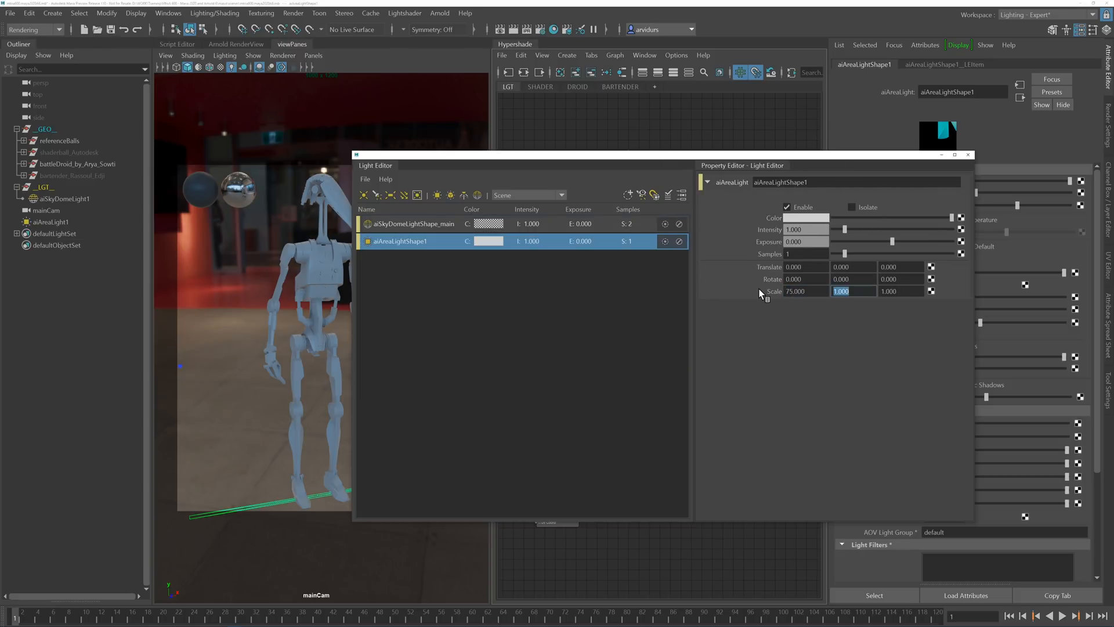
text(7)
key(Tab)
text(5)
key(shift+Tab)
text(75)
key(Tab)
text(75)
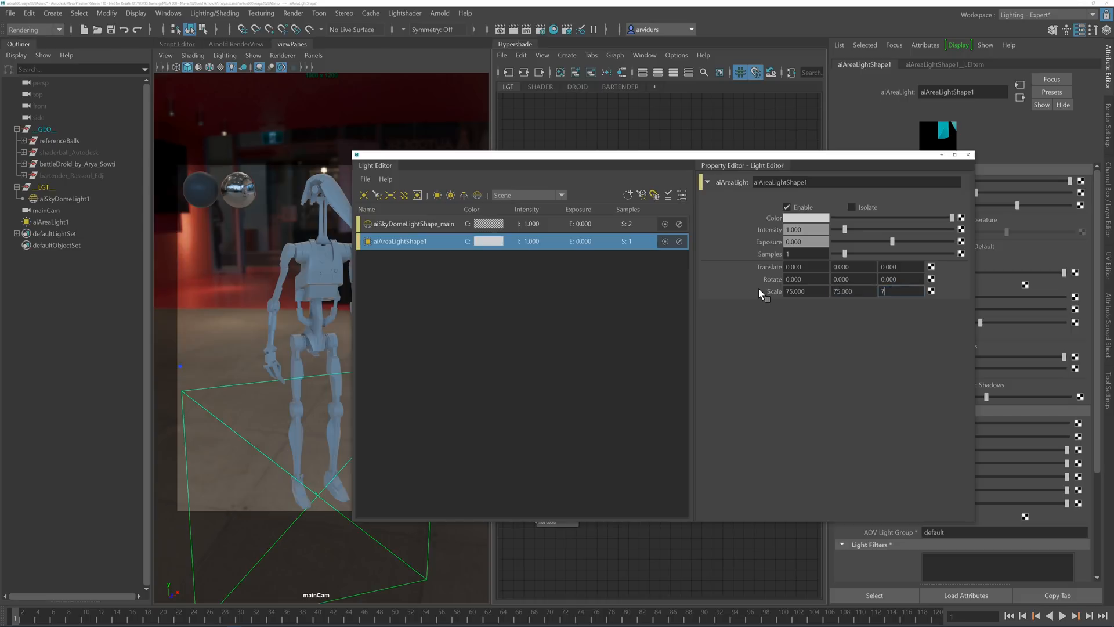
key(Return)
Step: Move the Light Editor clear of the droid and set the area light's scale to 50 on all three axes
drag(576, 161, 656, 154)
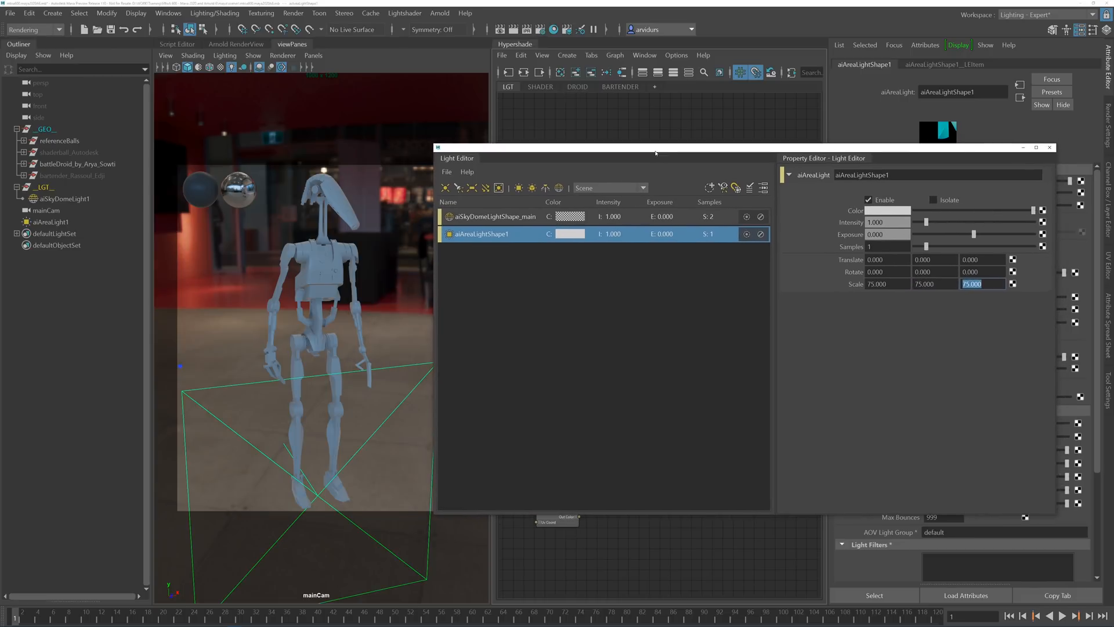
drag(891, 285, 853, 282)
text(50)
key(Tab)
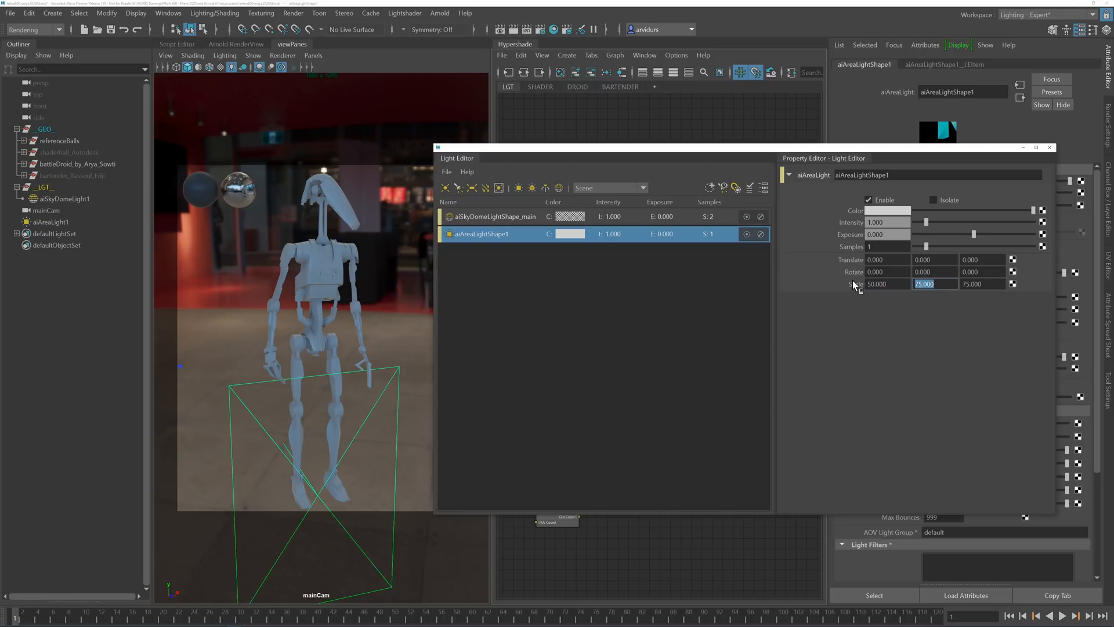
text(50)
key(Tab)
text(50)
key(Return)
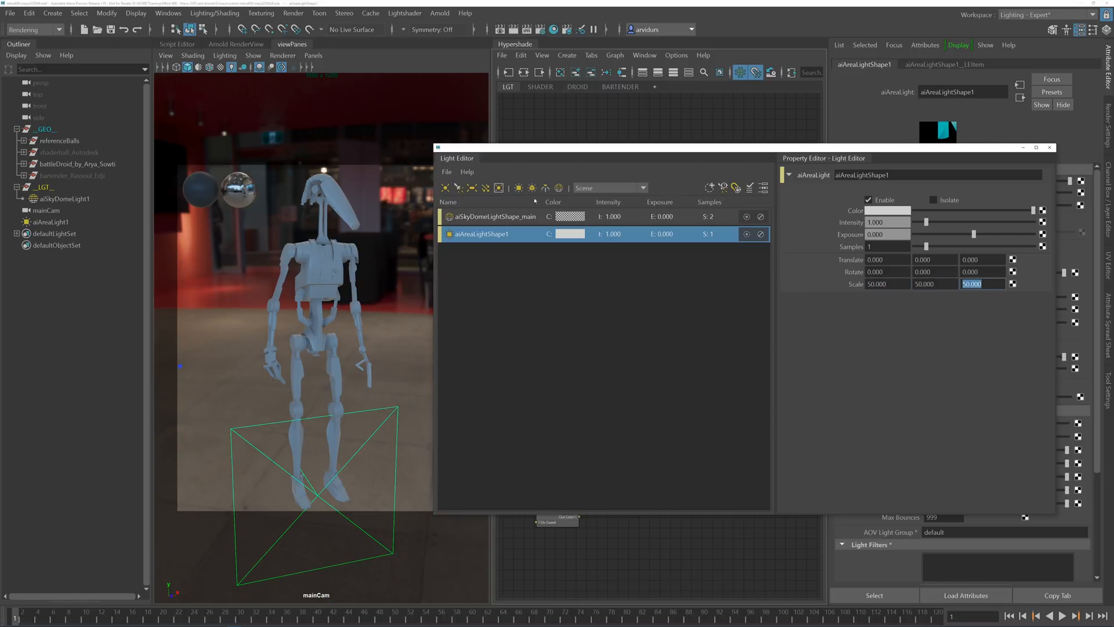
Step: Look through the area light and orbit it to about (-46, 197, 121), aiming it down at the droid
click(723, 188)
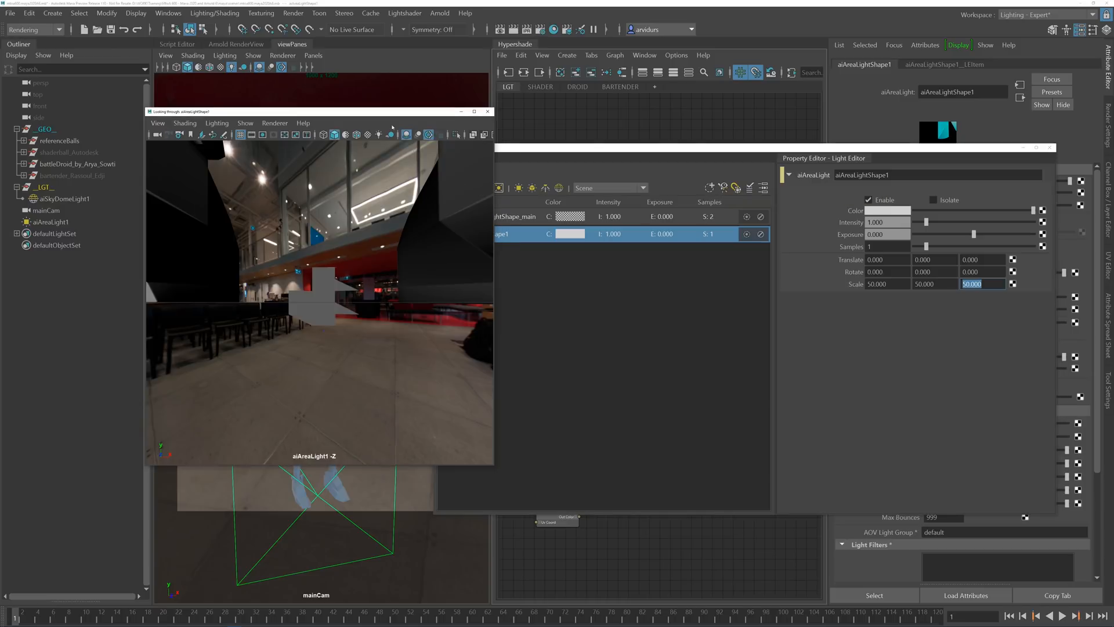
drag(353, 115, 709, 223)
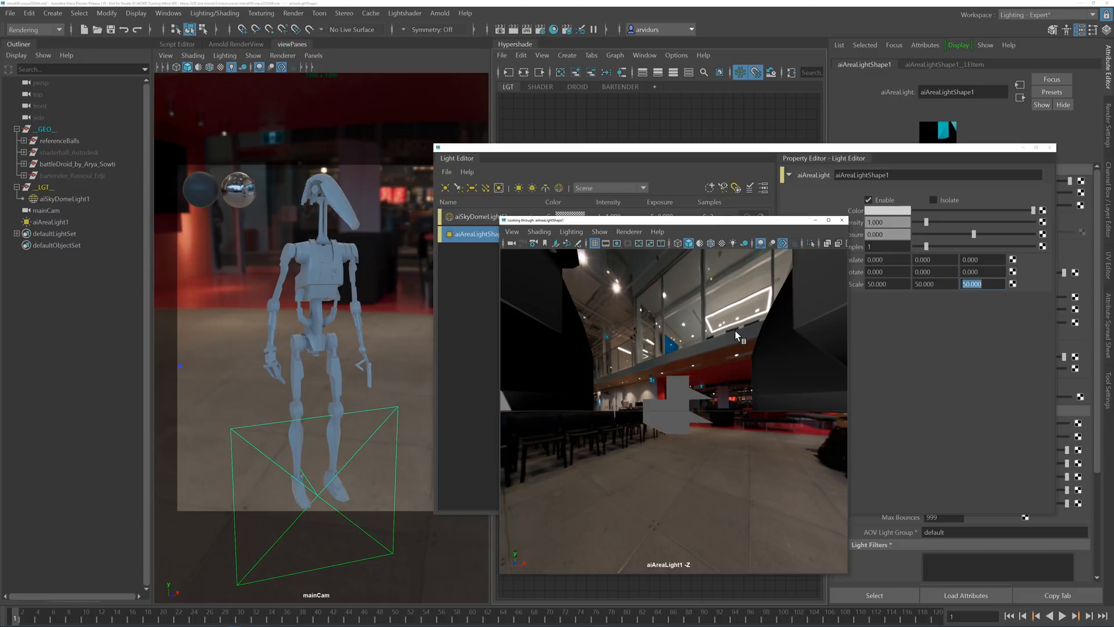
alt+drag(714, 325, 665, 328)
alt+drag(669, 339, 611, 363)
click(696, 340)
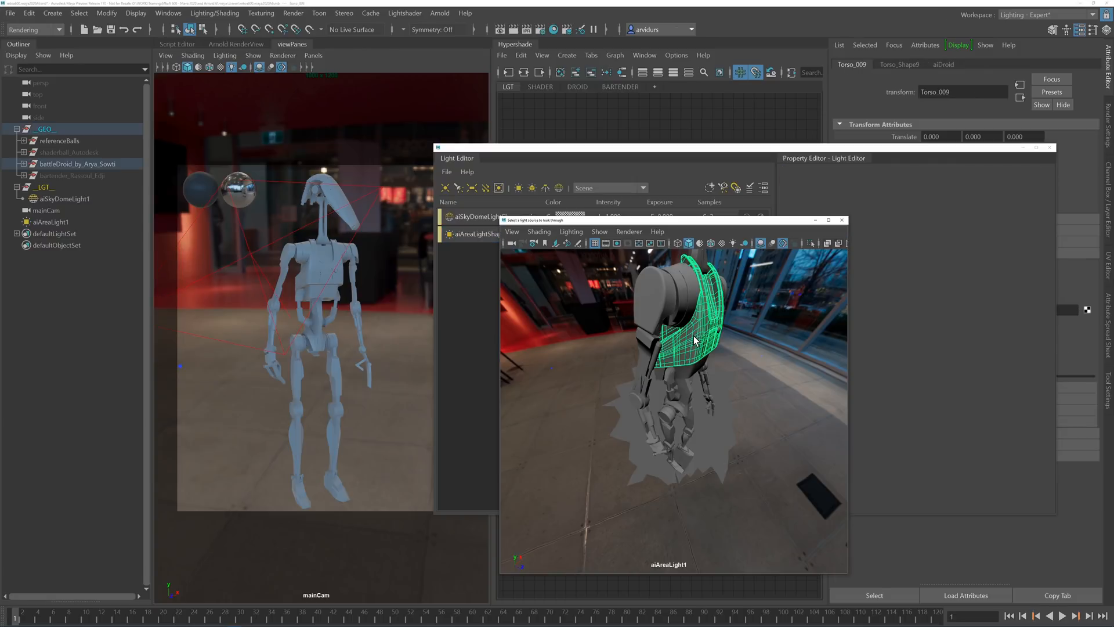
alt+drag(696, 340, 679, 394)
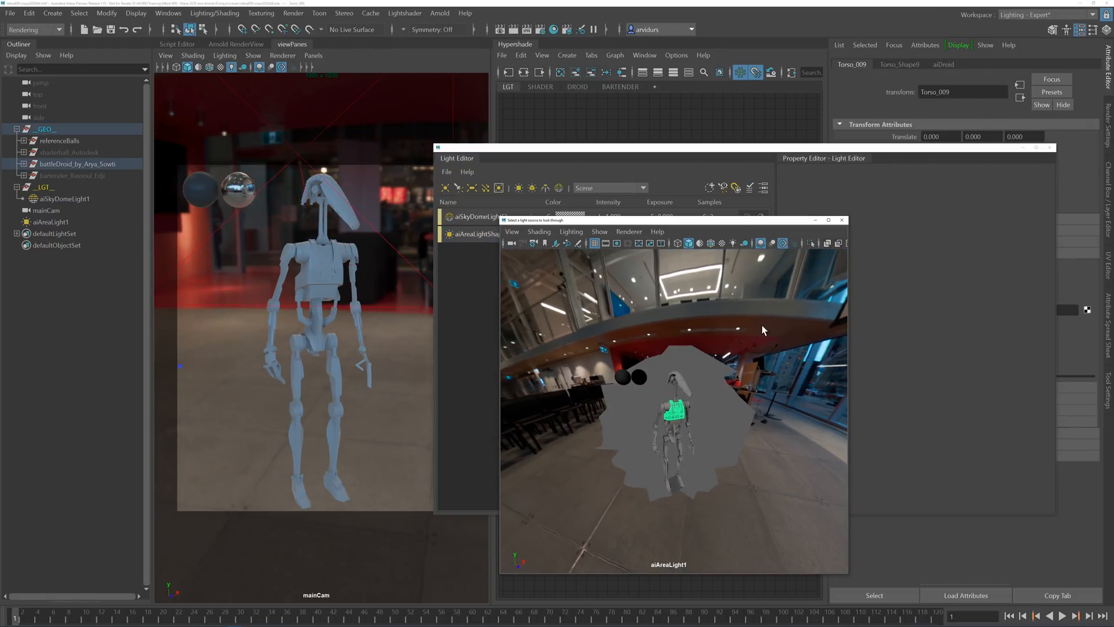
Step: Isolate aiAreaLightShape1 in the Light Editor and set its exposure to 14
drag(730, 223, 660, 277)
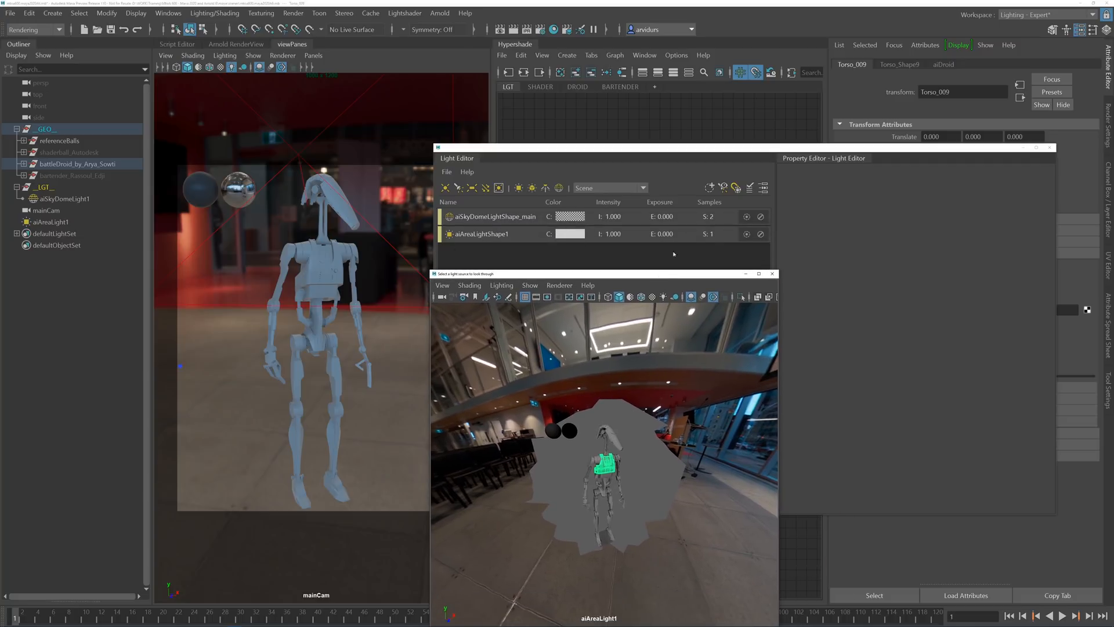
click(747, 234)
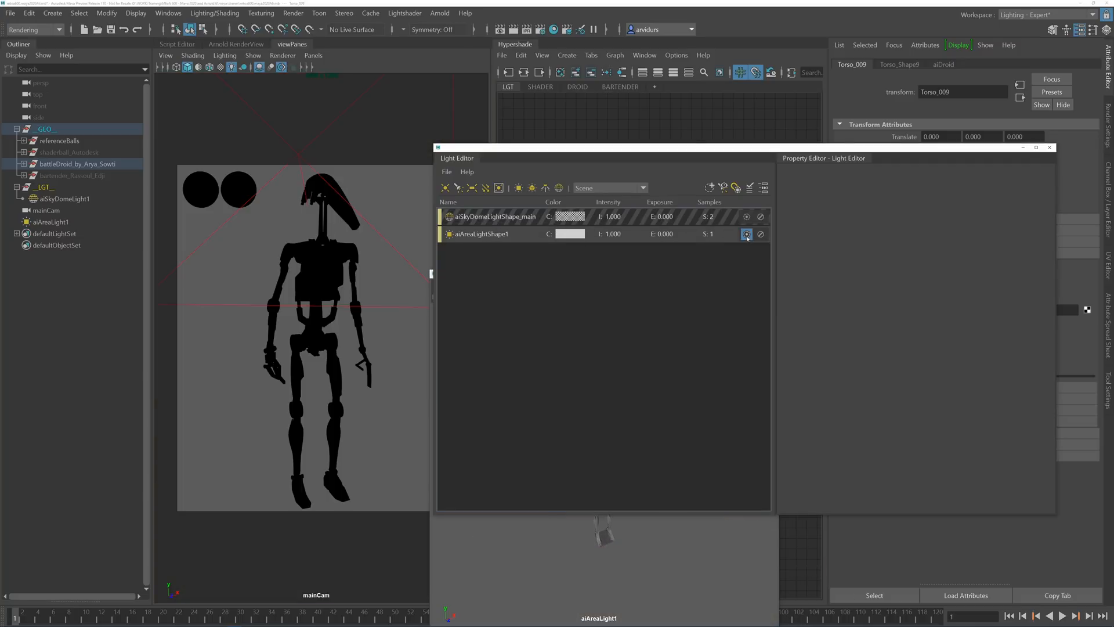
drag(606, 148, 699, 156)
click(598, 243)
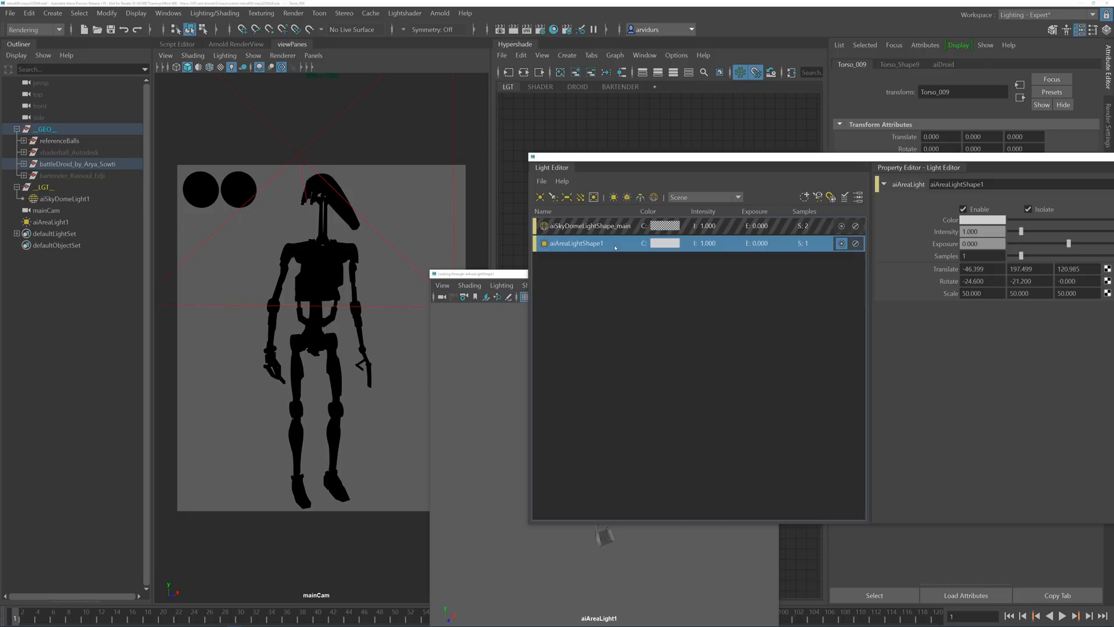
double_click(987, 244)
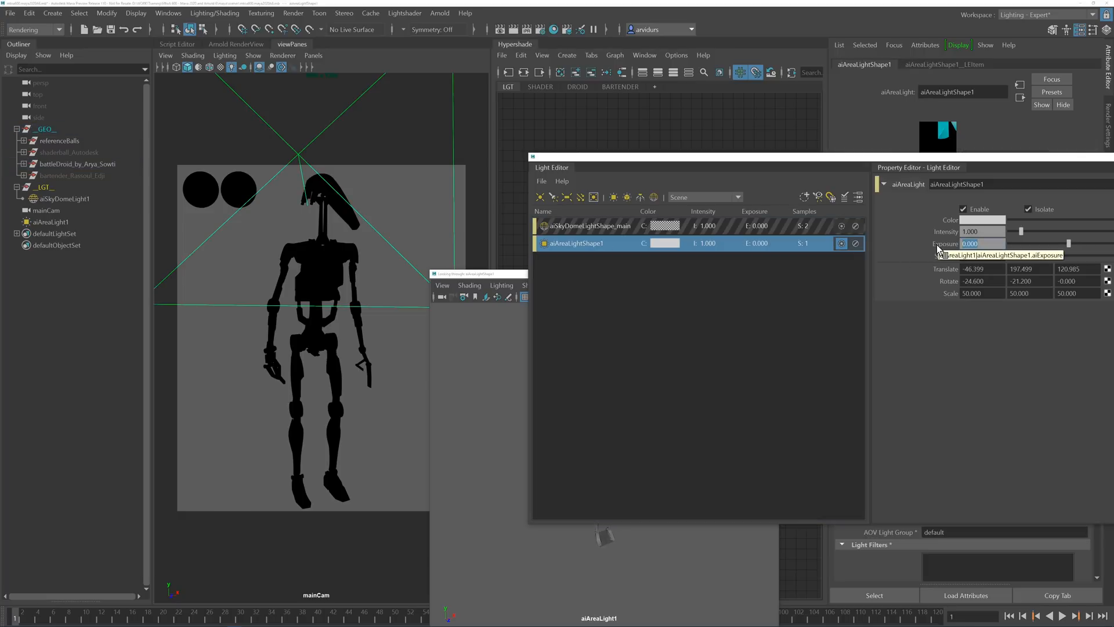
text(14)
key(Return)
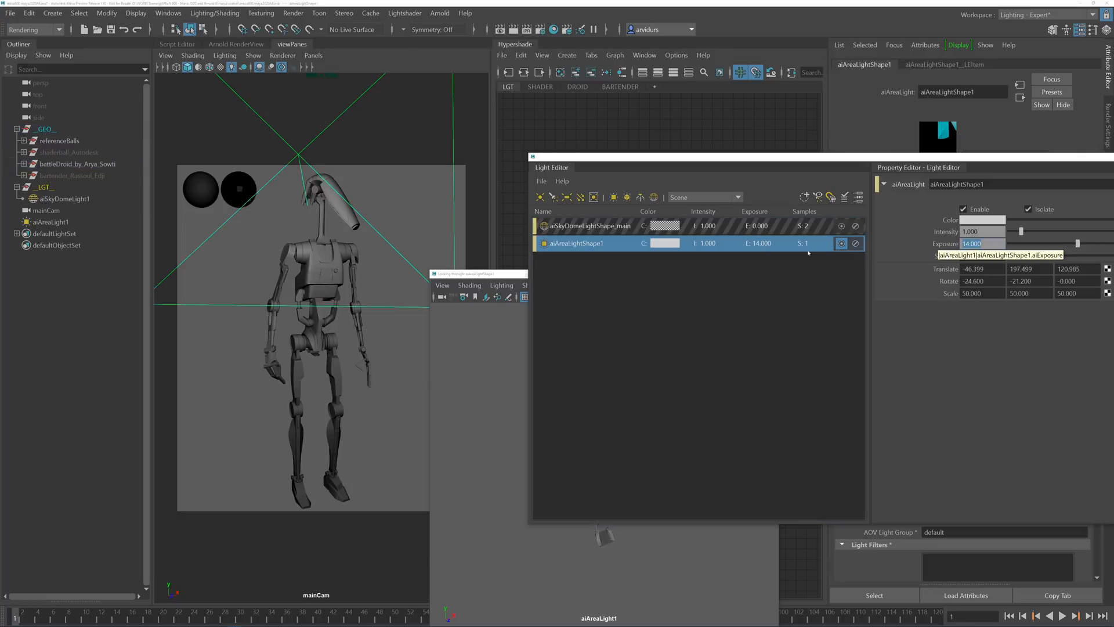
Step: Looking through the area light, orbit it around the droid to about (-108, 215, -19) so it lights from the side
drag(508, 274, 549, 189)
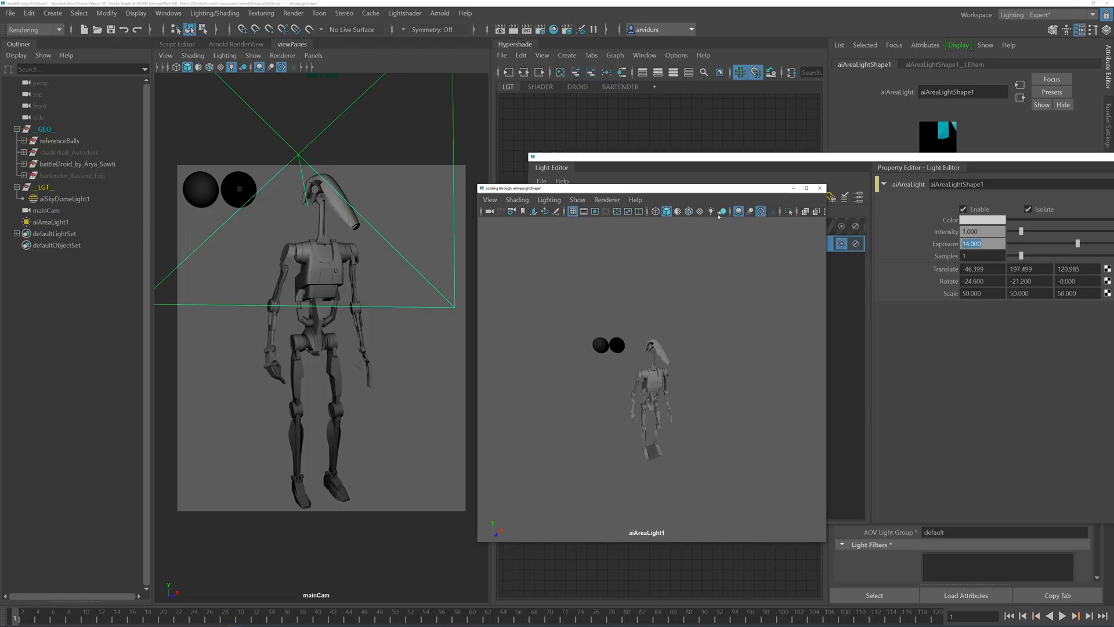
alt+drag(622, 304, 614, 373)
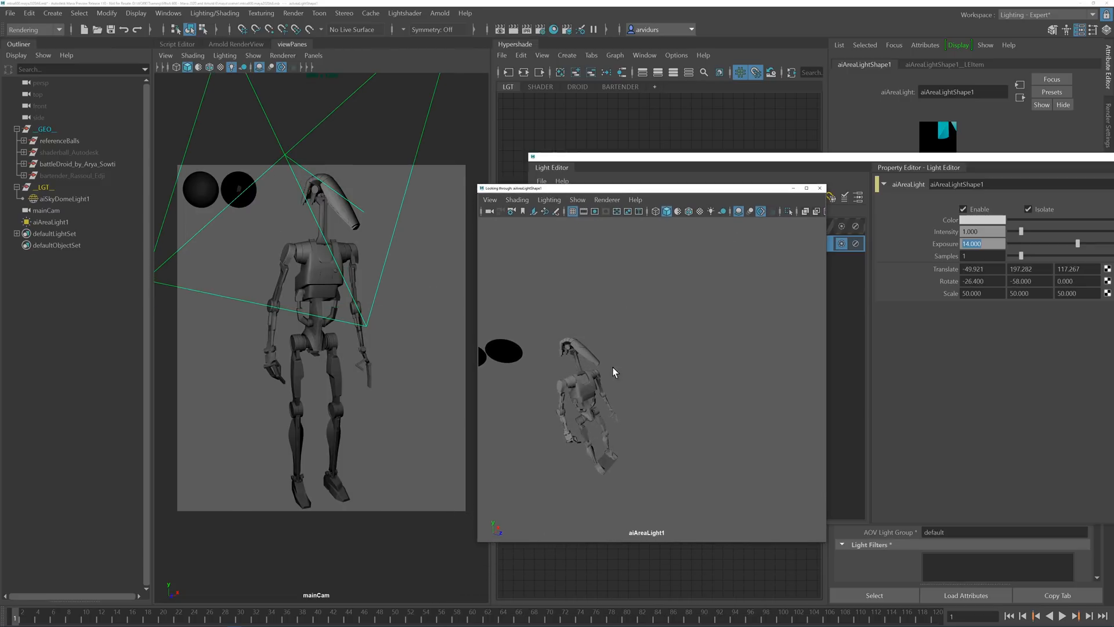
click(614, 371)
key(f)
scroll(730, 350, down, 5)
alt+drag(730, 350, 736, 284)
Step: Change the area light's color to red and check the droid in the Arnold RenderView
drag(749, 189, 689, 268)
click(592, 243)
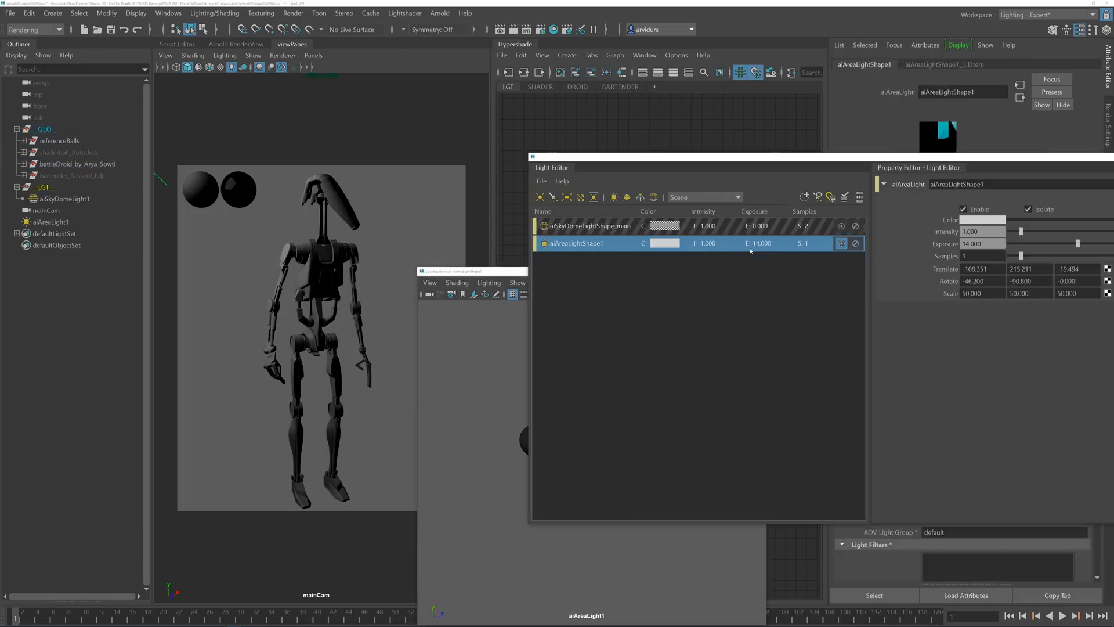
click(983, 221)
drag(908, 251, 960, 252)
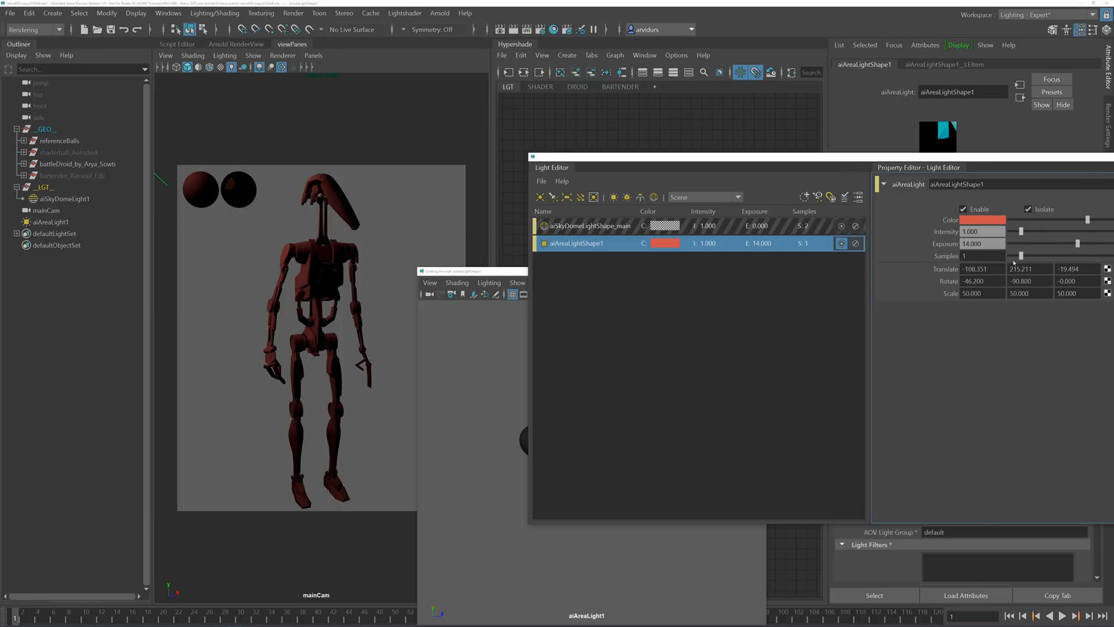
drag(487, 271, 646, 198)
click(236, 44)
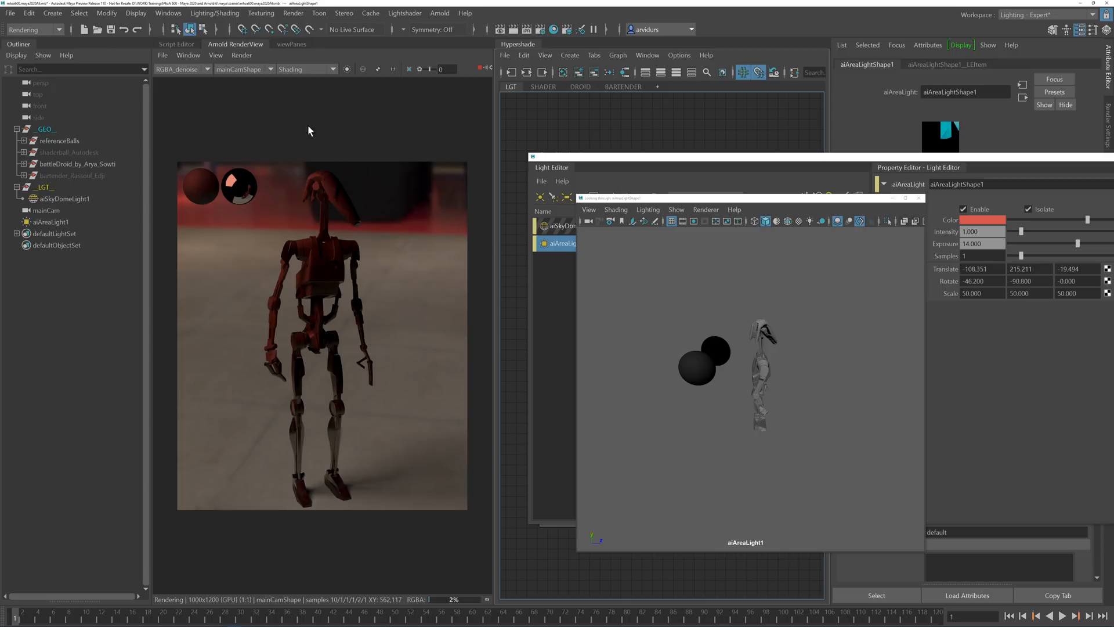
Step: Compare the red area lighting on the droid between the viewport and the Arnold RenderView
click(290, 45)
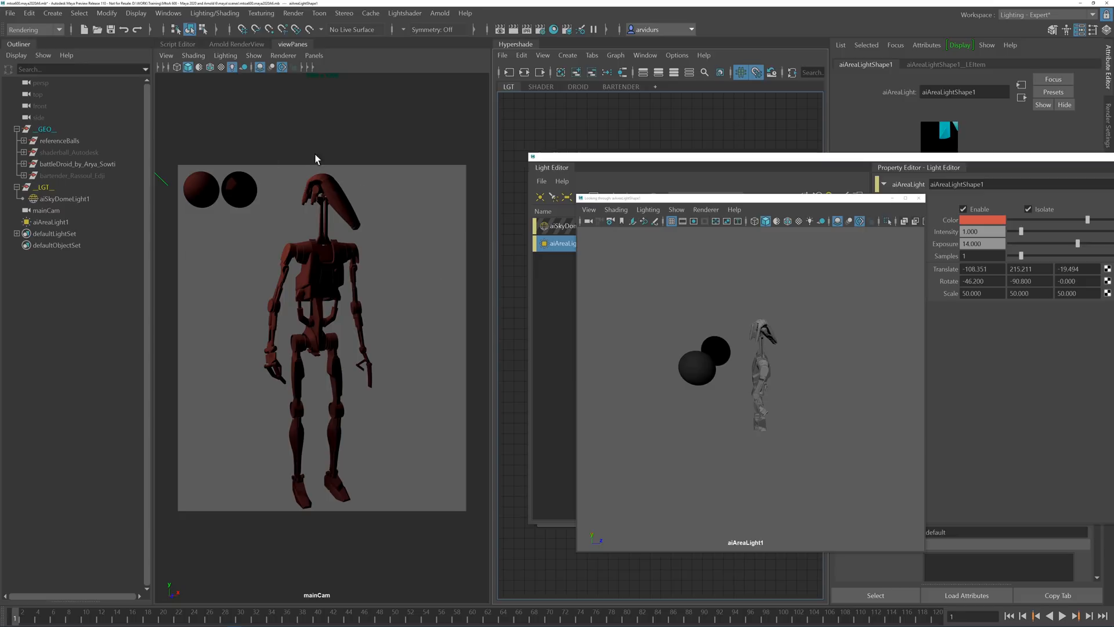
click(246, 45)
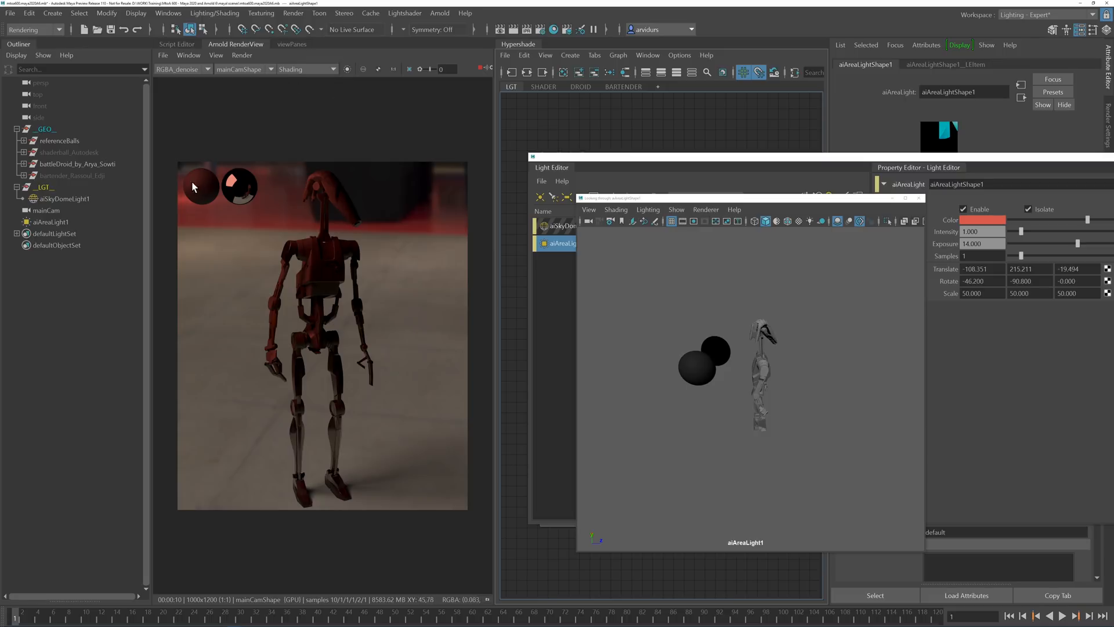
click(287, 45)
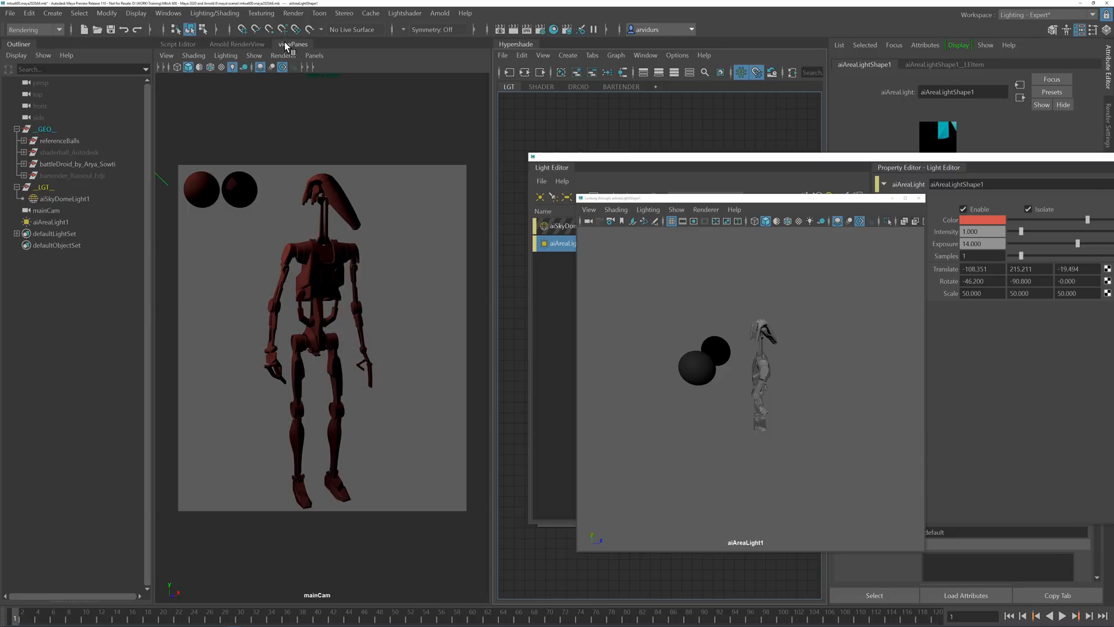
click(244, 44)
click(287, 46)
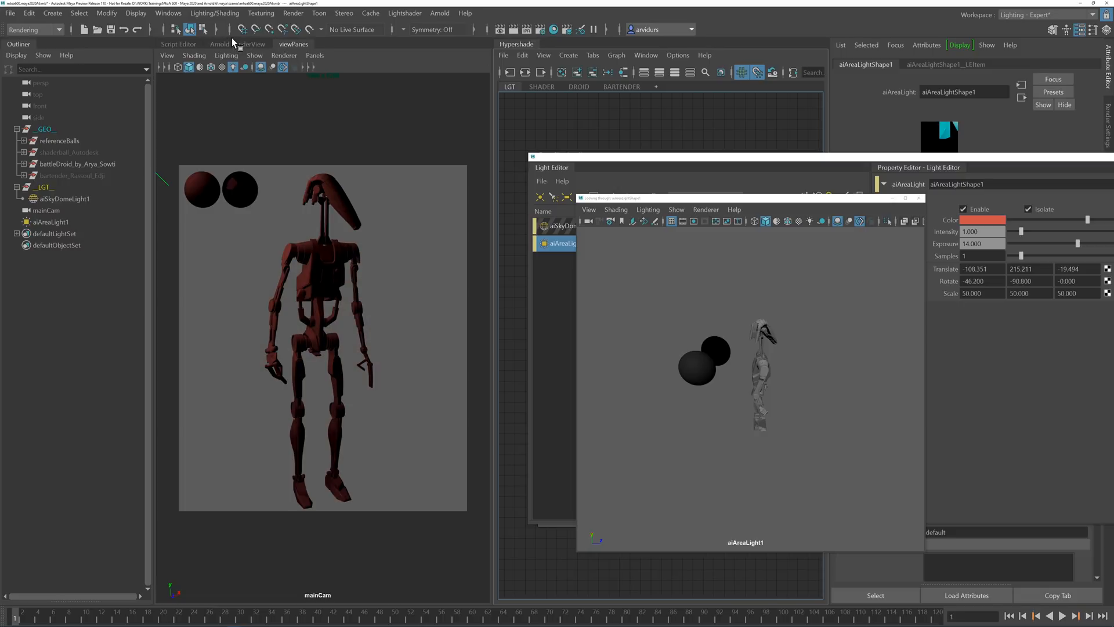
click(233, 41)
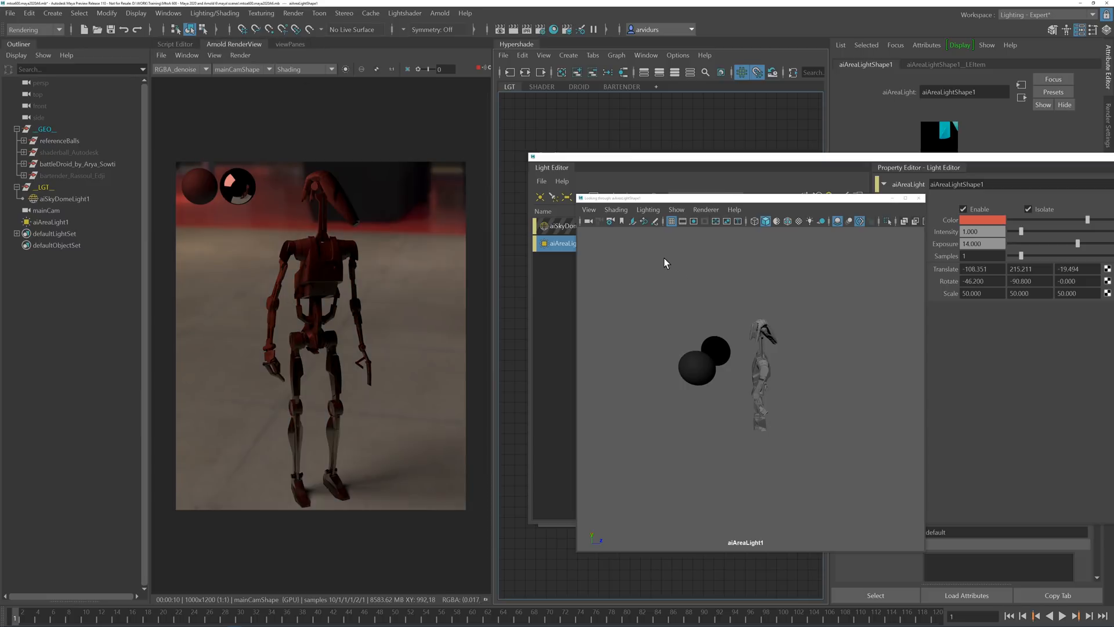
Step: Looking through the area light, tilt it to about -81 degrees and raise it above the droid while keeping the head in frame
alt+drag(784, 283, 777, 325)
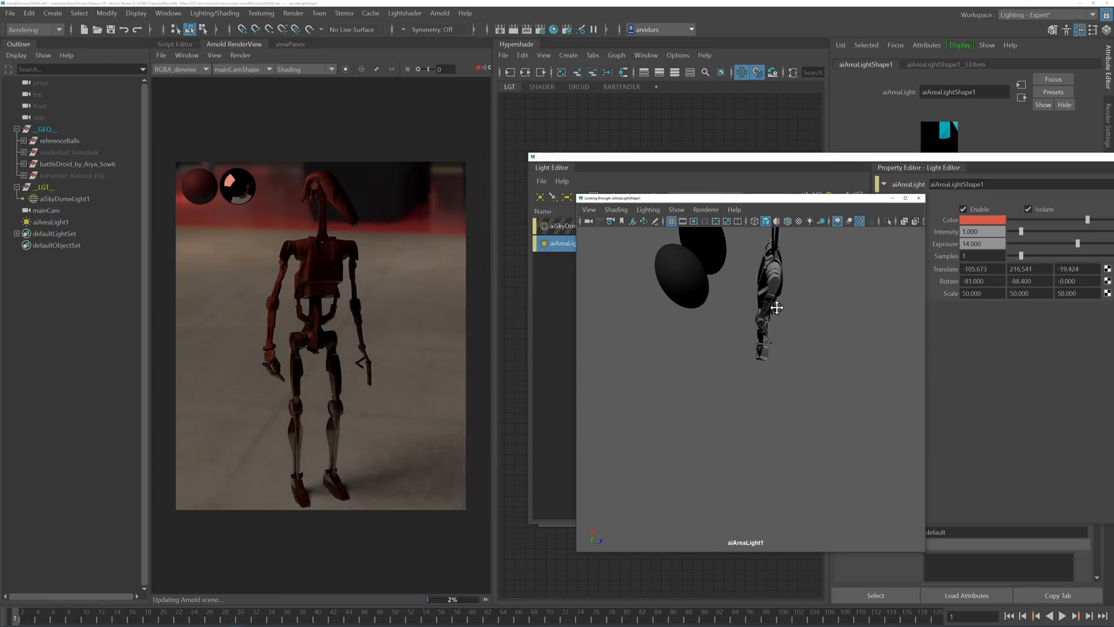
alt+middle_drag(777, 307, 776, 337)
alt+right_drag(776, 301, 699, 288)
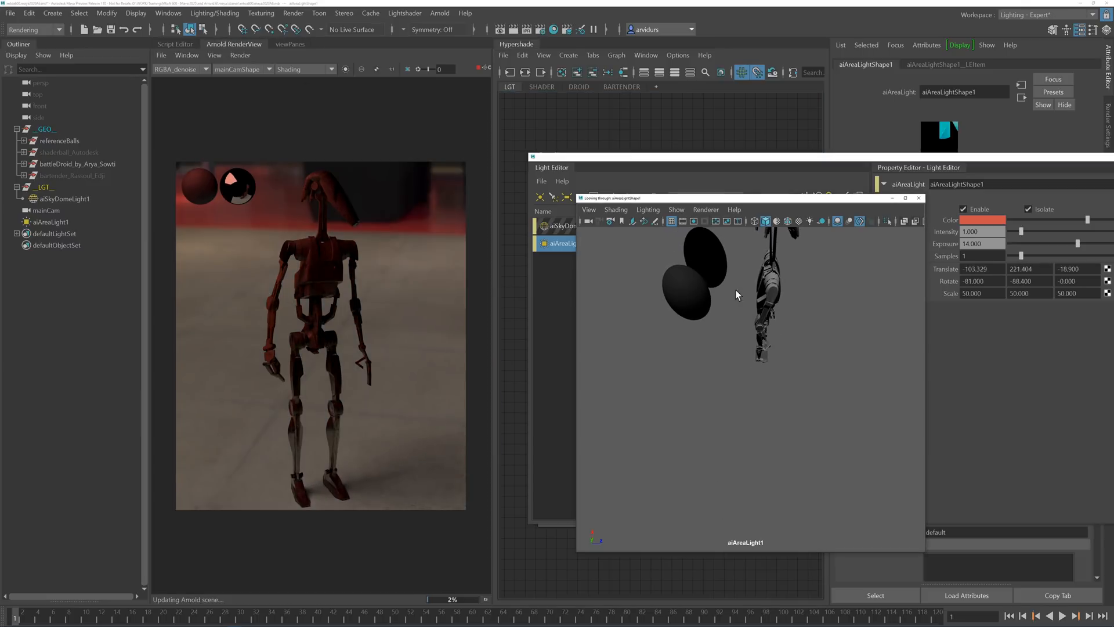
click(778, 283)
alt+middle_drag(785, 281, 771, 383)
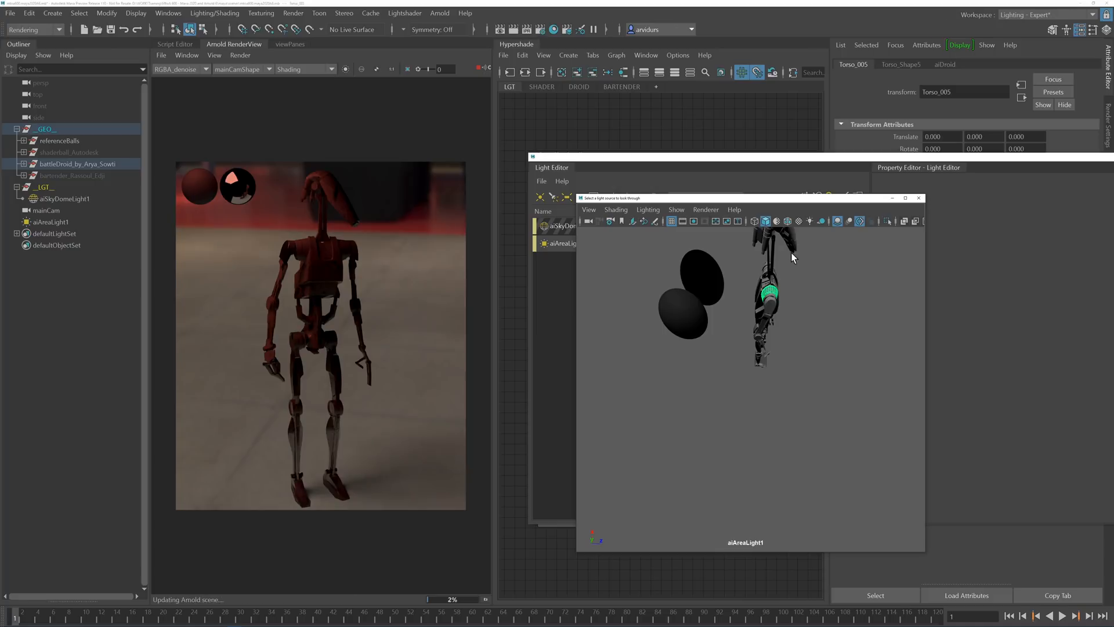
alt+middle_drag(792, 255, 796, 398)
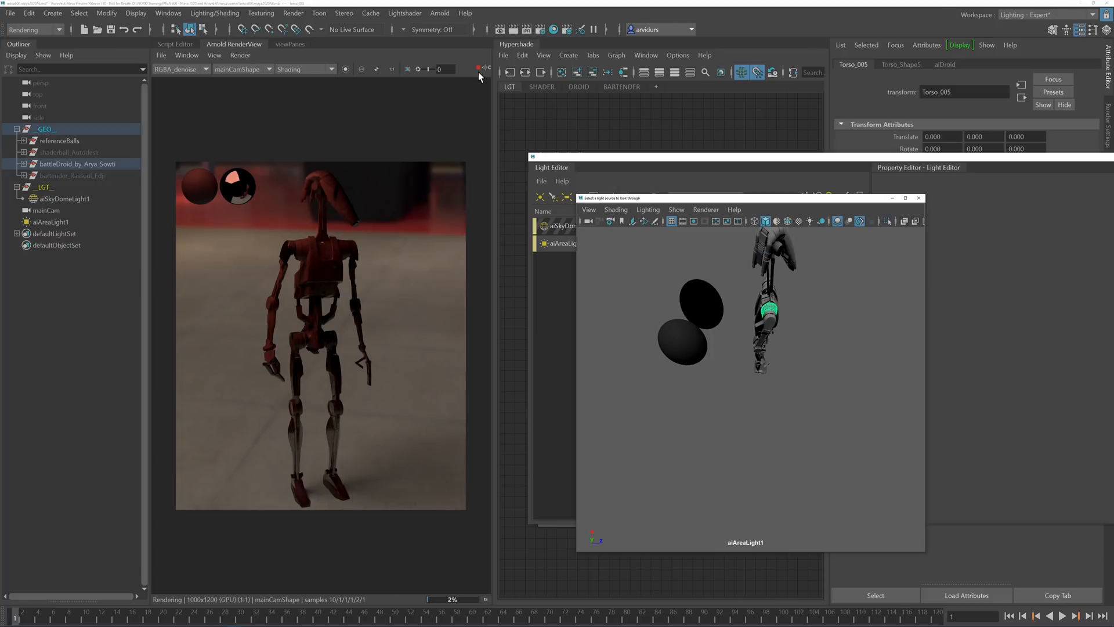
alt+middle_drag(736, 281, 775, 325)
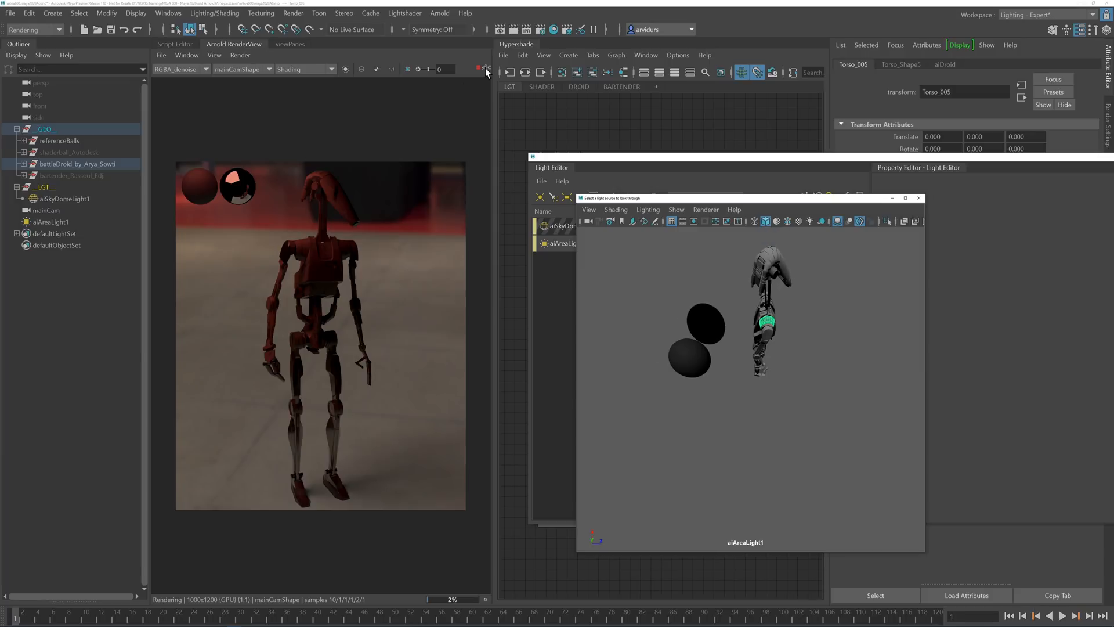
alt+middle_drag(775, 298, 735, 311)
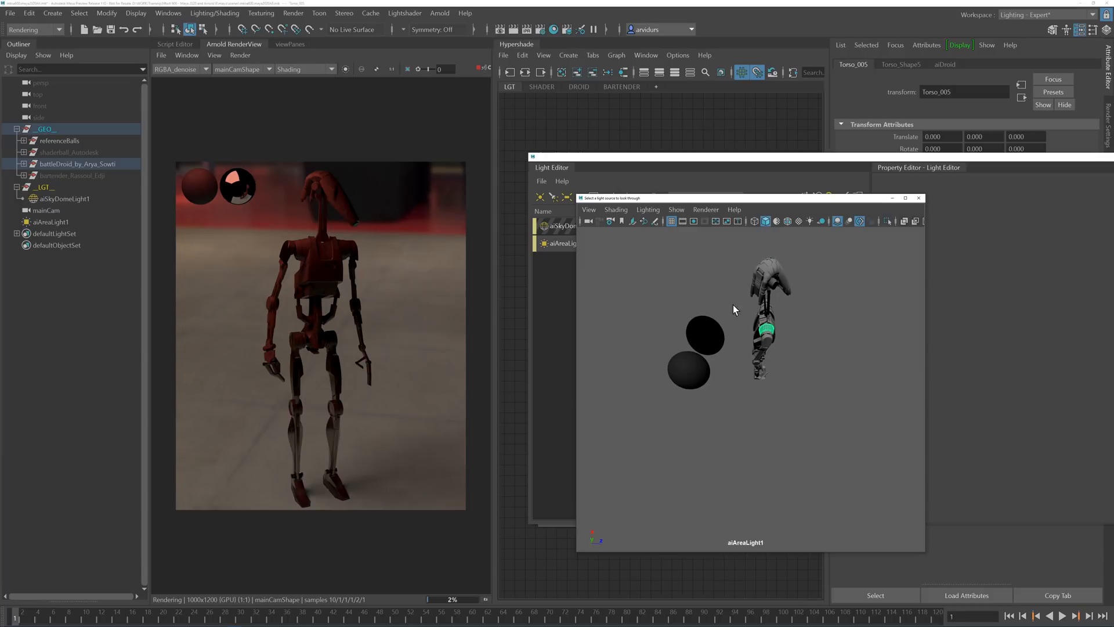
Step: Stop the Arnold render and, watching the viewport, orbit the area light over the droid's head to about (4, 247, -34)
click(480, 68)
alt+drag(750, 299, 667, 340)
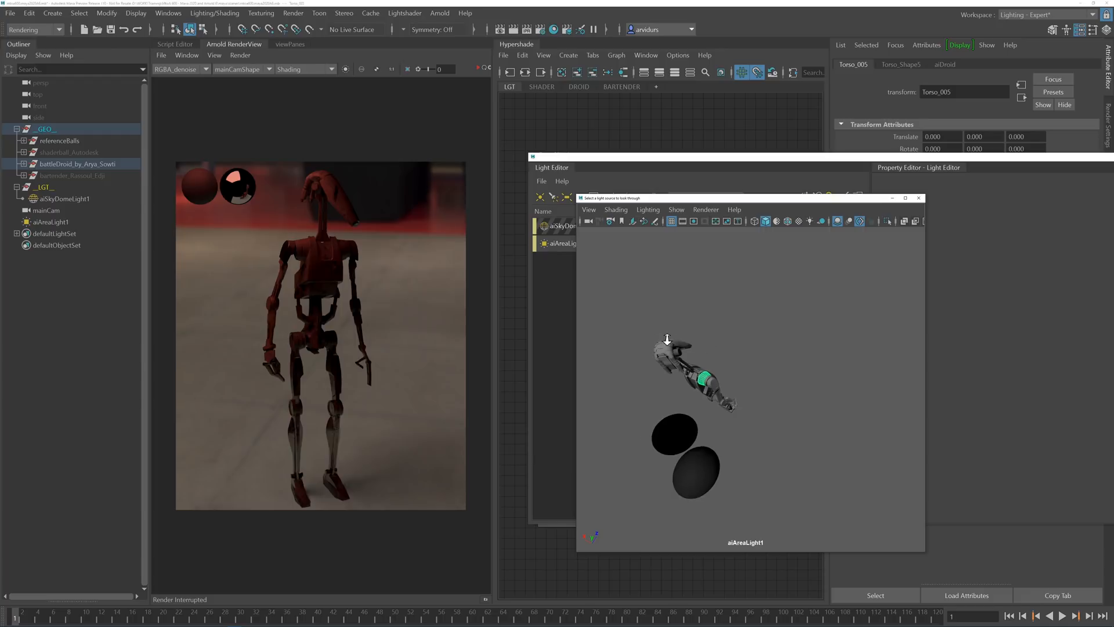
click(671, 355)
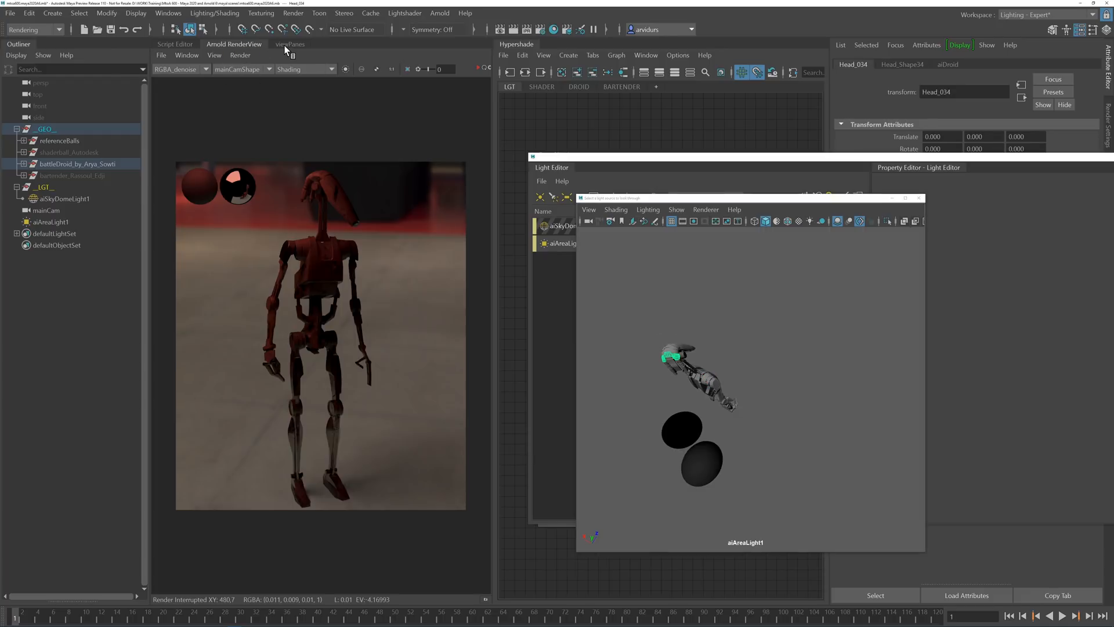
click(285, 46)
alt+drag(688, 335, 698, 333)
key(f)
alt+right_drag(771, 321, 695, 301)
mouse_move(771, 342)
alt+mouse_down()
mouse_move(766, 354)
mouse_move(851, 326)
mouse_move(761, 352)
mouse_move(769, 342)
alt+mouse_up()
Step: Uncover the Light Editor, set the exposure of aiAreaLightShape1 to 16 and check the result in the Arnold RenderView
drag(835, 199, 749, 296)
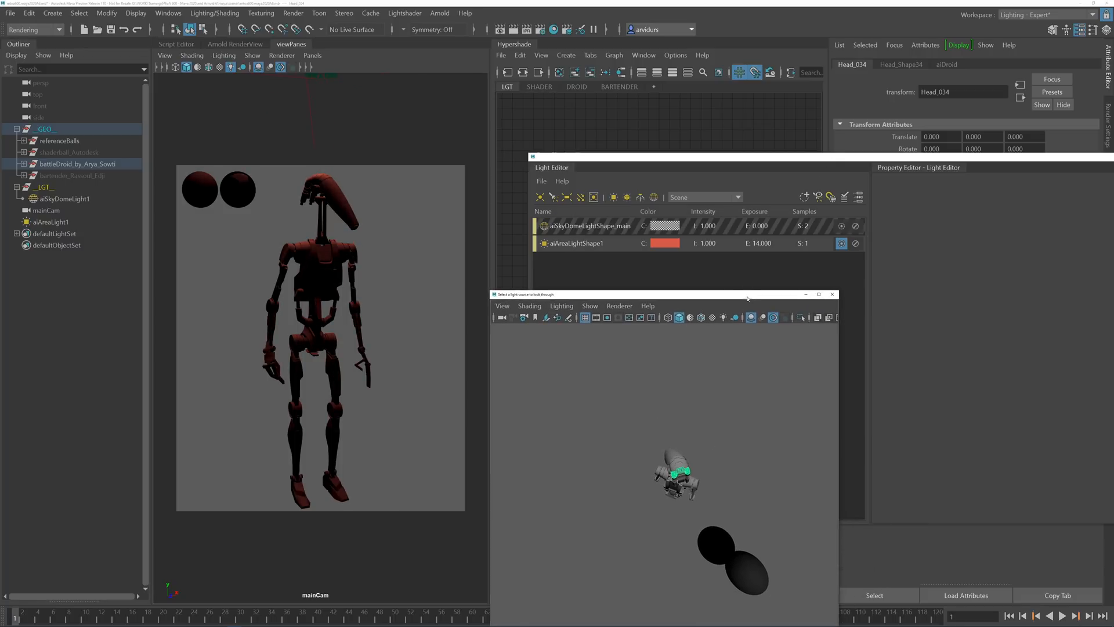
click(614, 246)
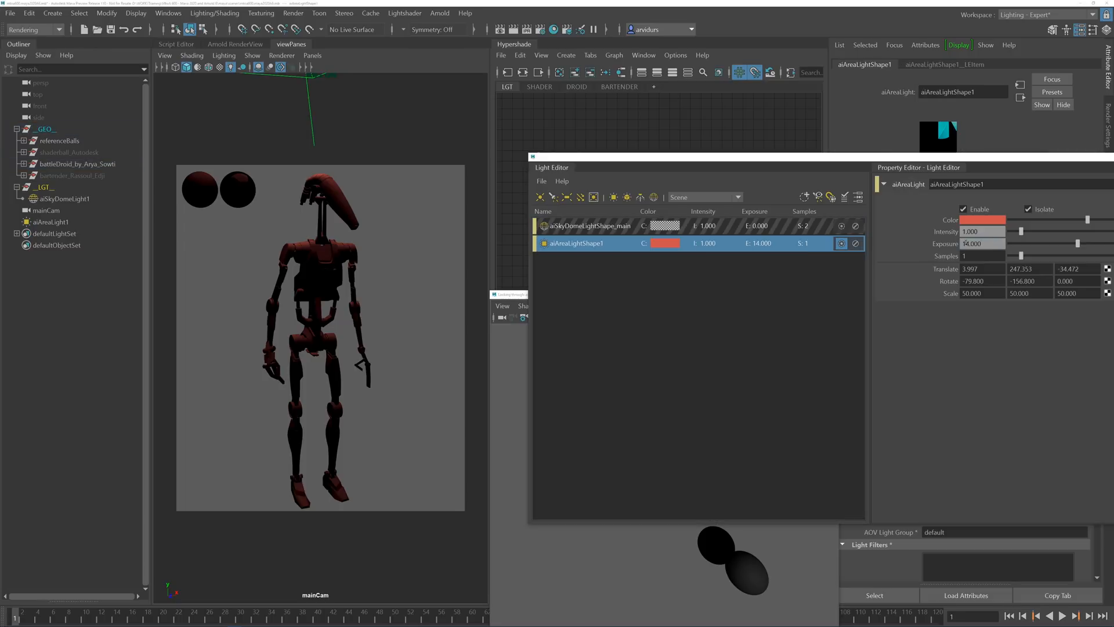
double_click(981, 244)
text(16)
key(Return)
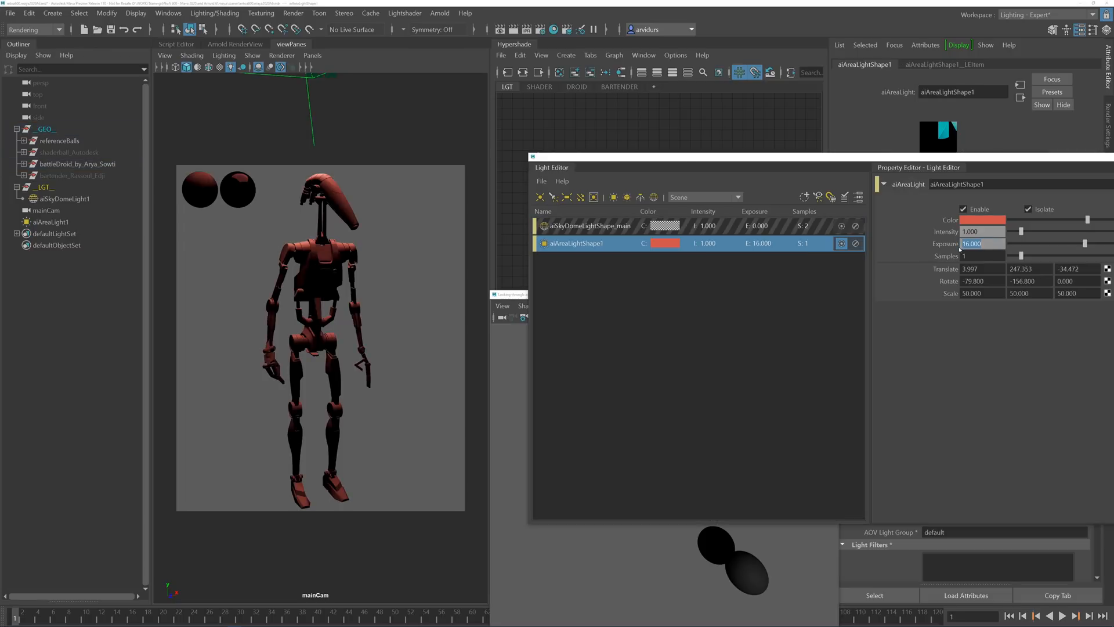
click(246, 45)
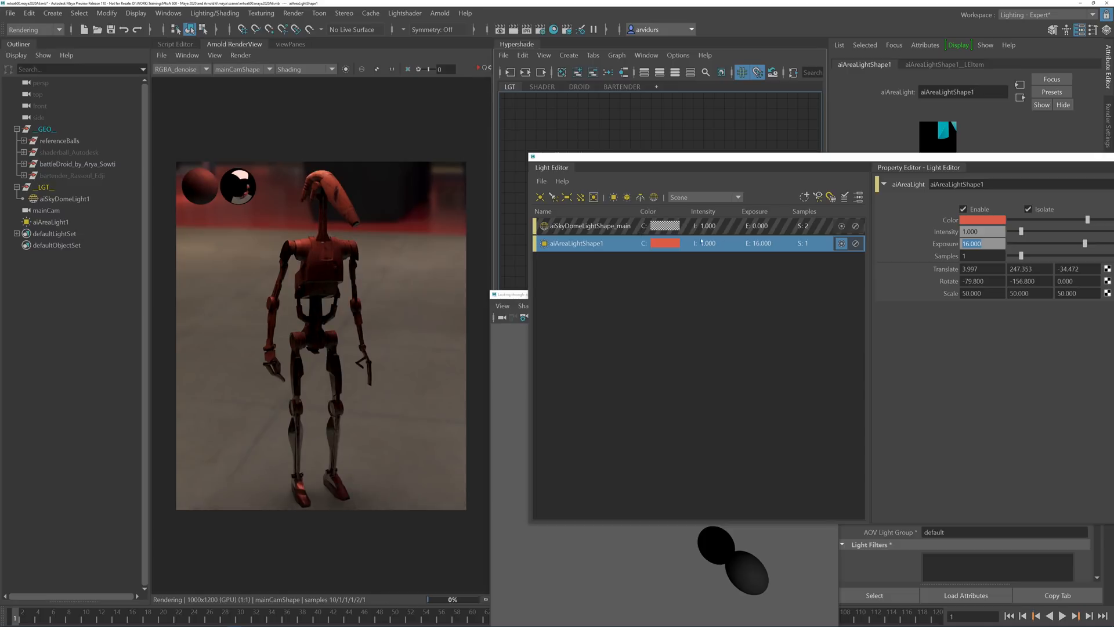
Step: Turn off isolation of aiAreaLightShape1 and close the Light Editor
click(841, 244)
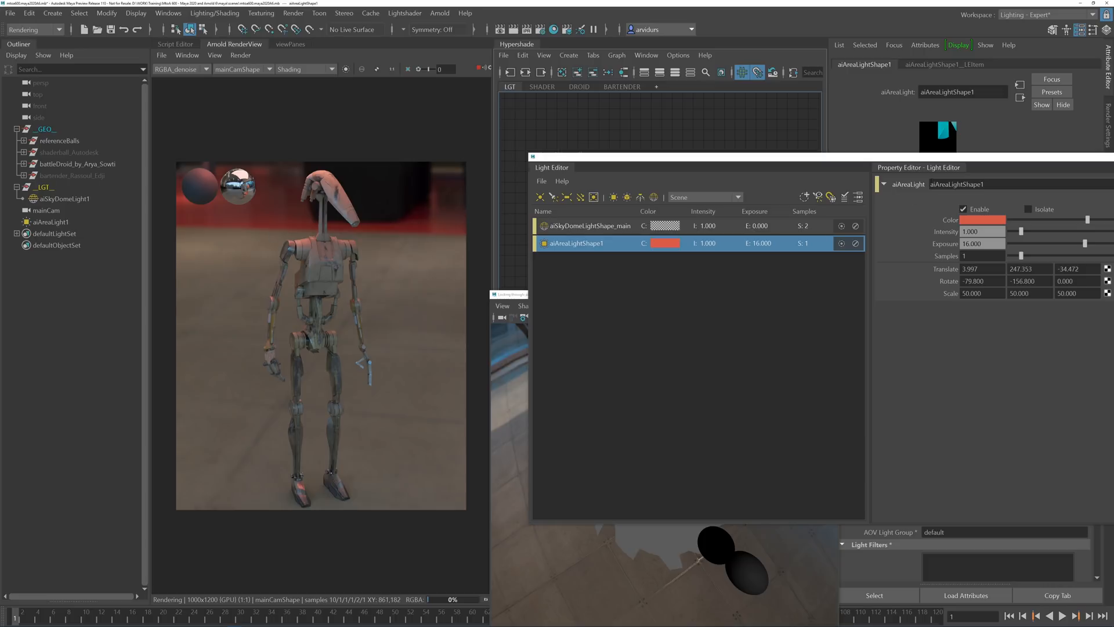
double_click(949, 156)
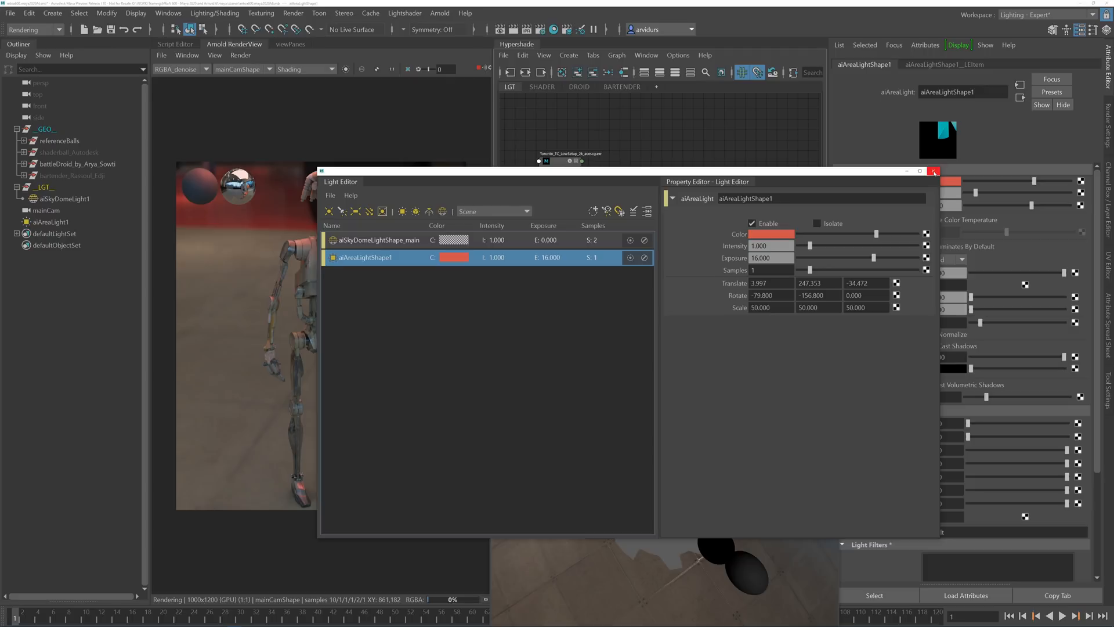
click(932, 171)
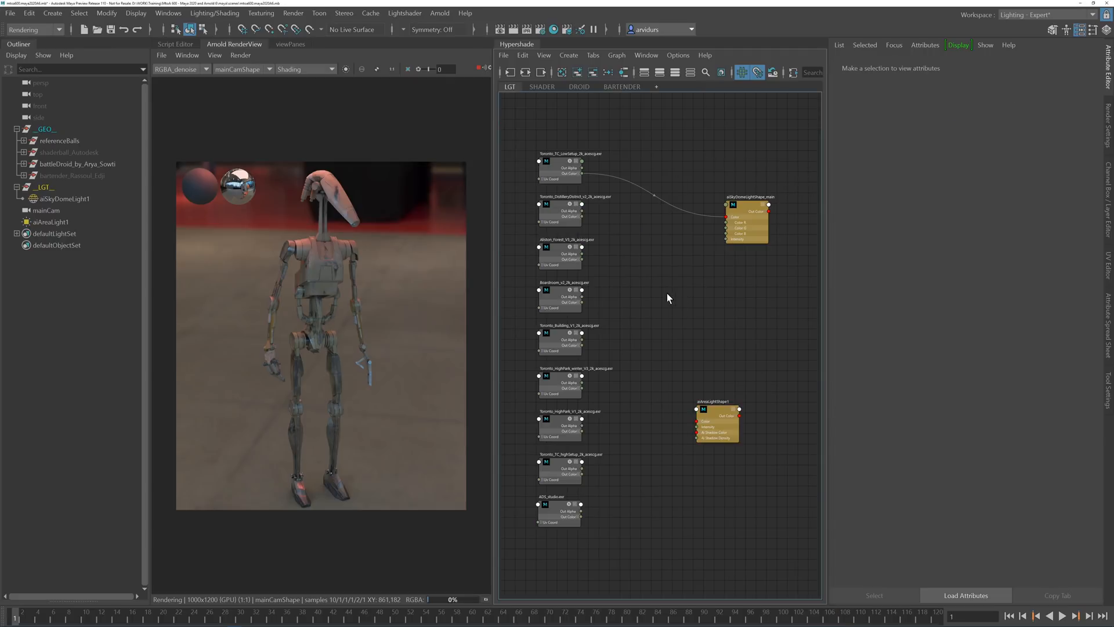
Step: Stop the render and compare the droid under both lights in the viewport and the Arnold RenderView
click(479, 68)
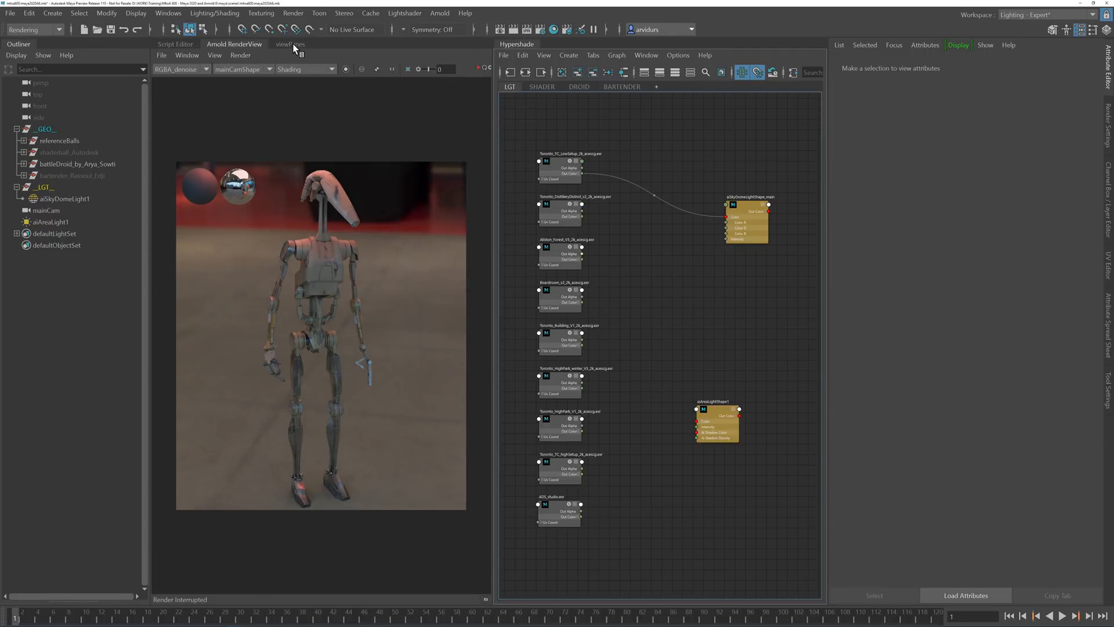
click(292, 45)
click(242, 45)
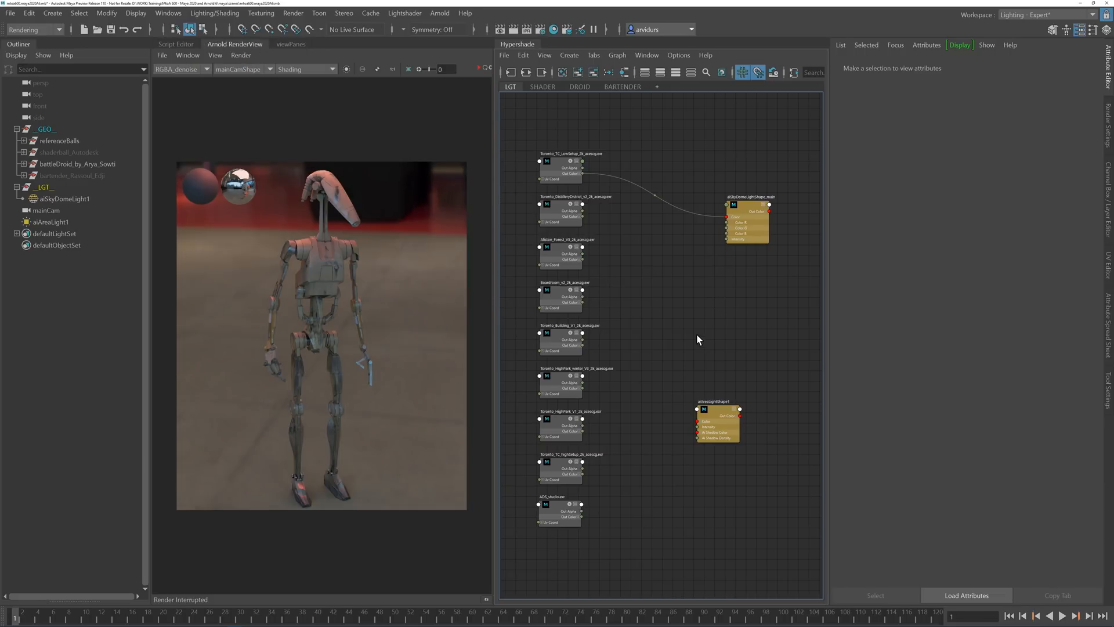
Step: Hide the battle droid group, show the bartender group instead and view it in the viewport
click(84, 166)
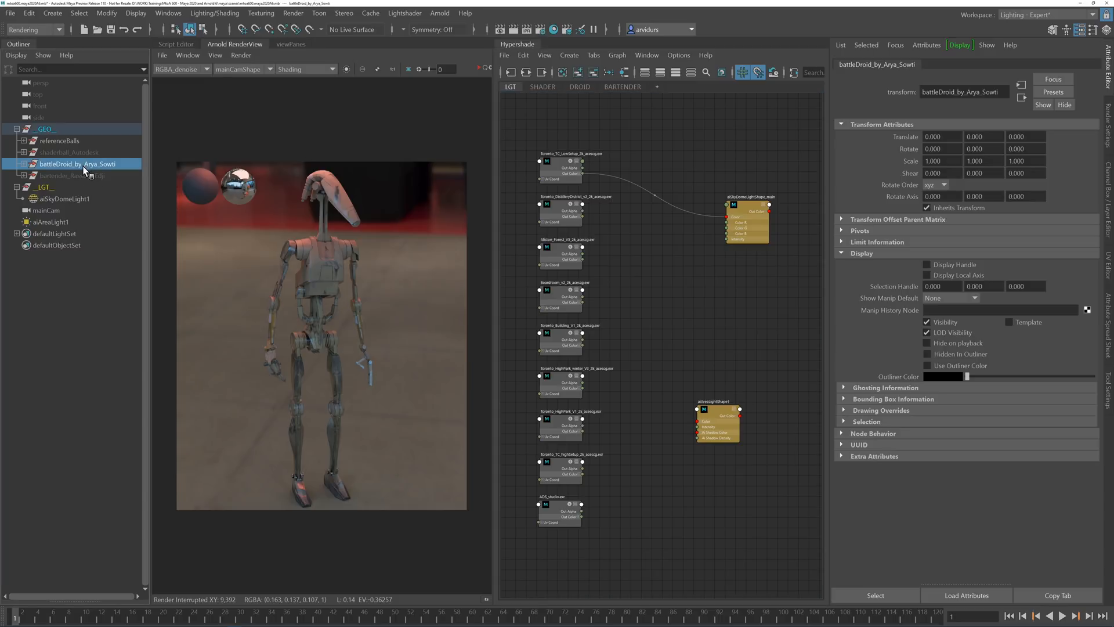
key(ctrl+h)
click(85, 175)
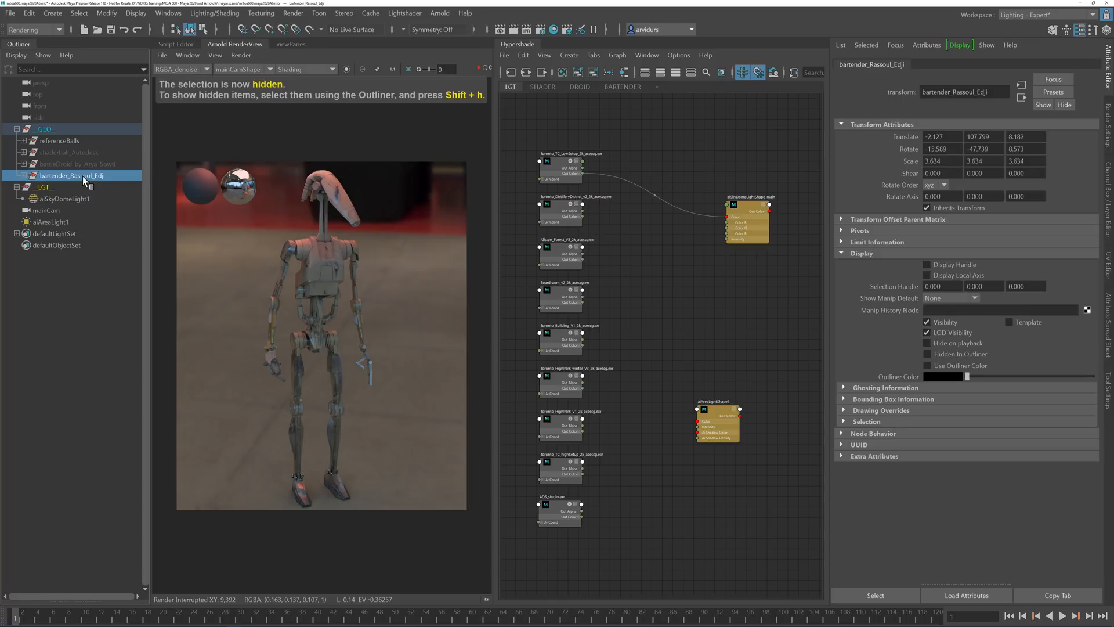
click(290, 44)
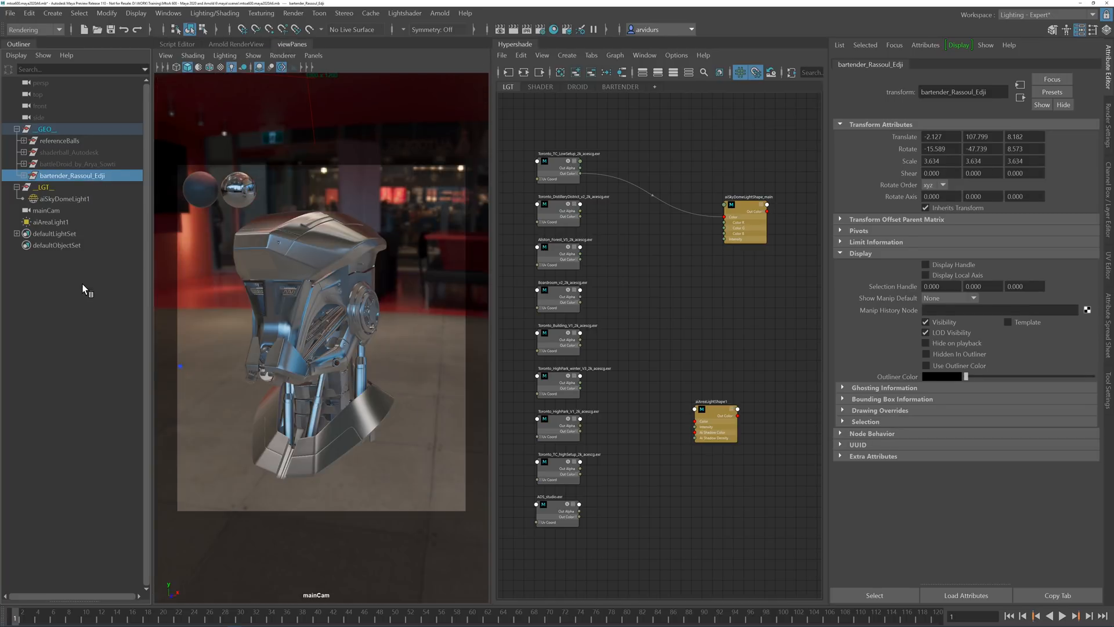
click(100, 288)
Step: Open the BARTENDER shader network, inspect its albedo texture node and turn on textured display in the viewport
click(622, 89)
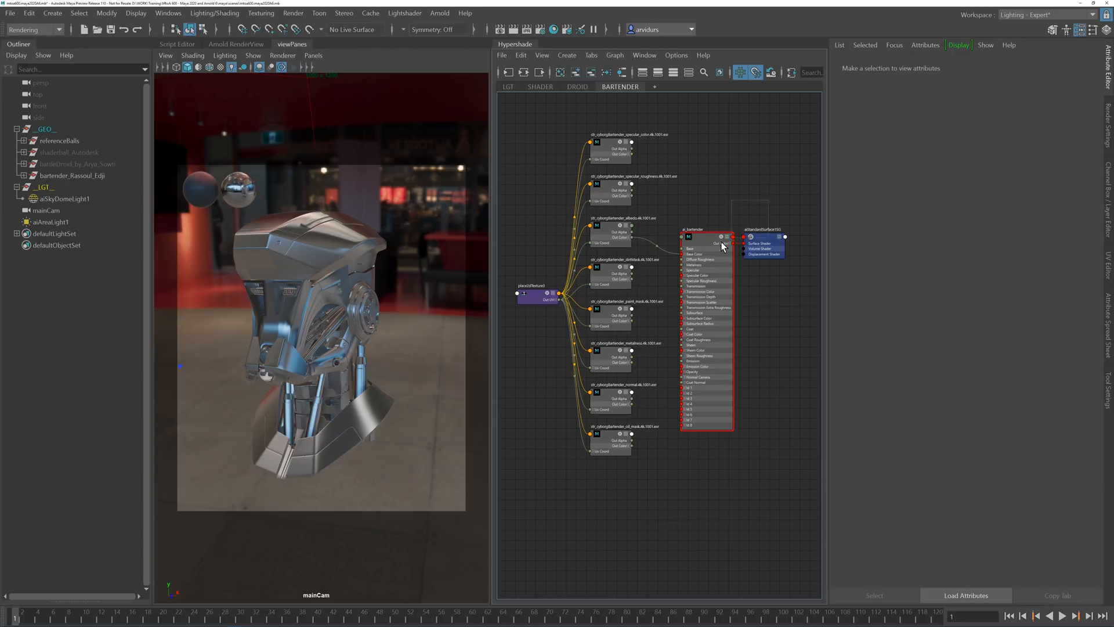
drag(705, 233, 747, 229)
alt+middle_drag(747, 228, 700, 197)
click(555, 227)
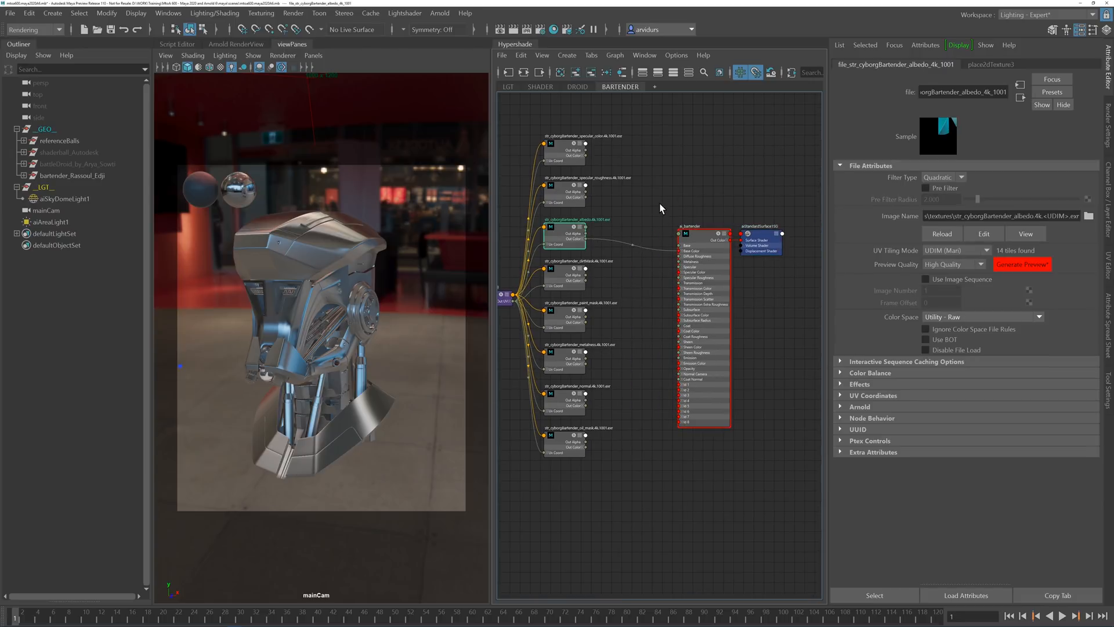
click(219, 67)
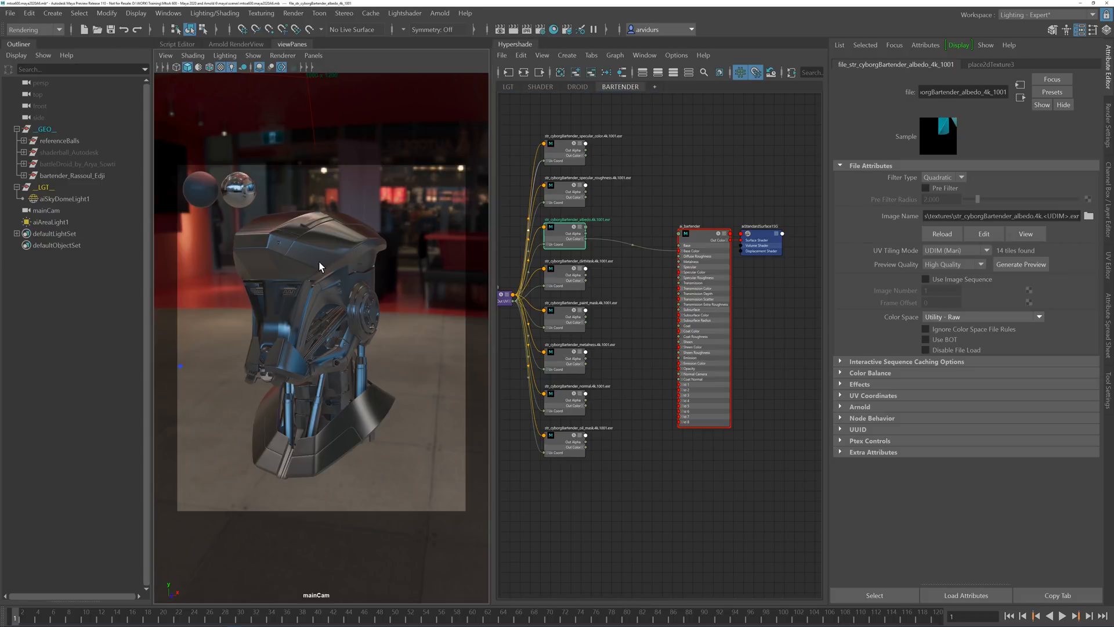
Step: Move the shading group node clear of the ai_bartender shader and set the shader's Metalness to 0
drag(766, 239, 783, 226)
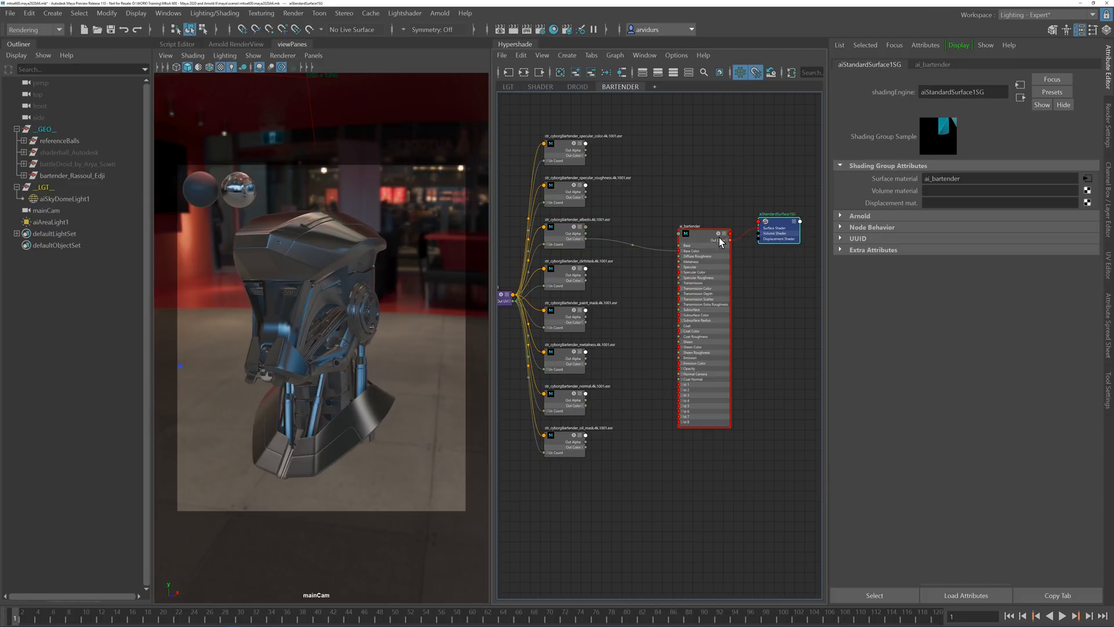
click(712, 249)
drag(943, 231, 904, 227)
text(000)
key(Return)
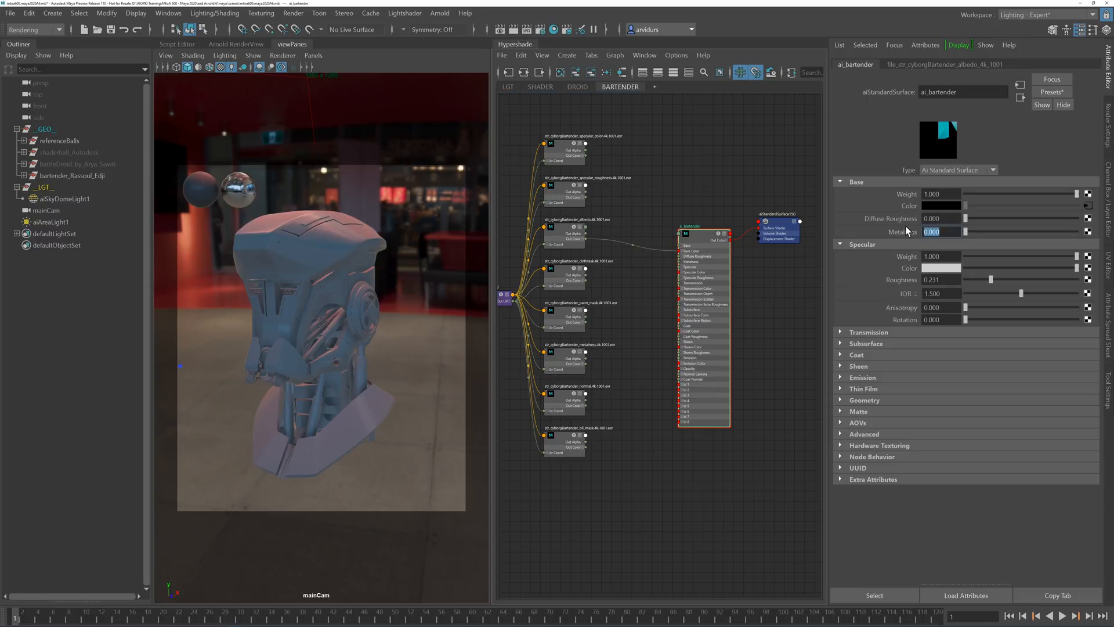
Step: Deselect the shader nodes and render the bartender head in the Arnold RenderView to compare it with the textured viewport
click(686, 211)
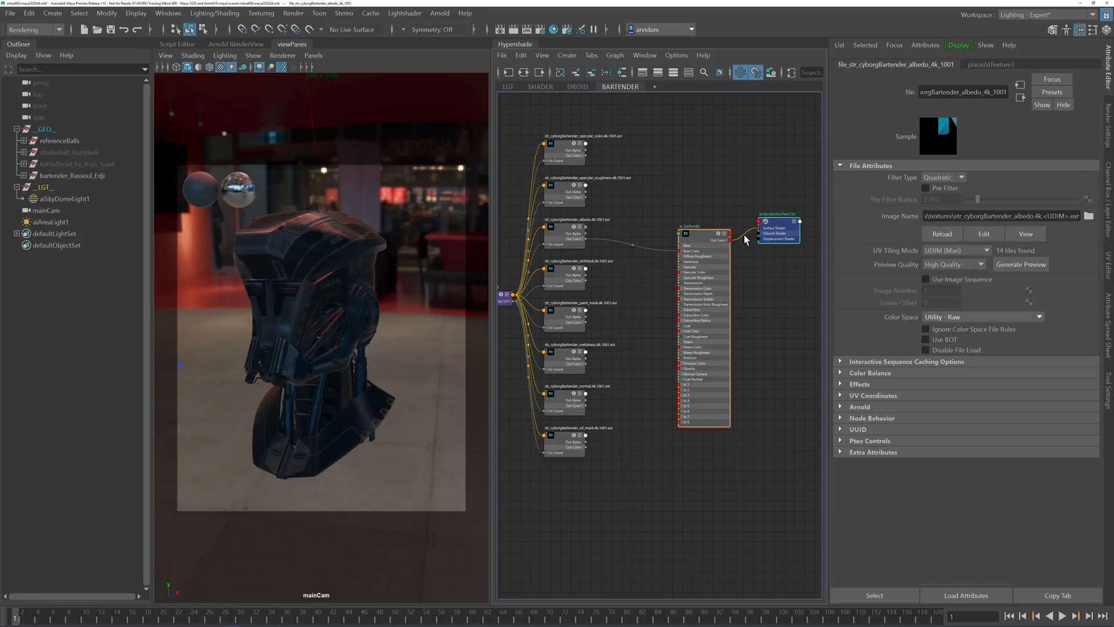
click(760, 232)
click(670, 197)
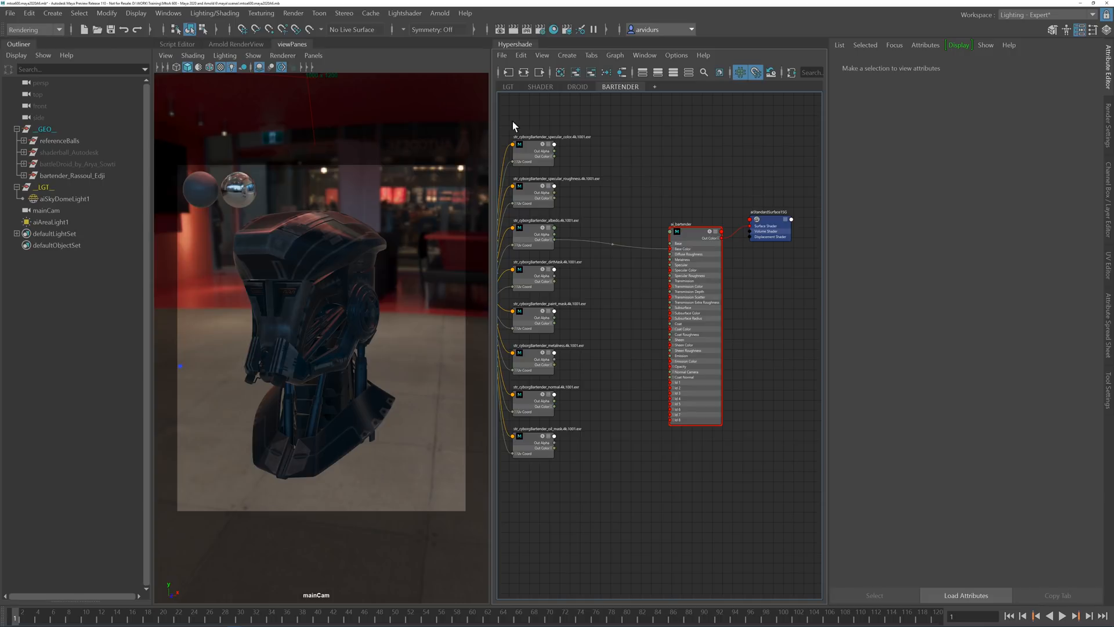
click(237, 44)
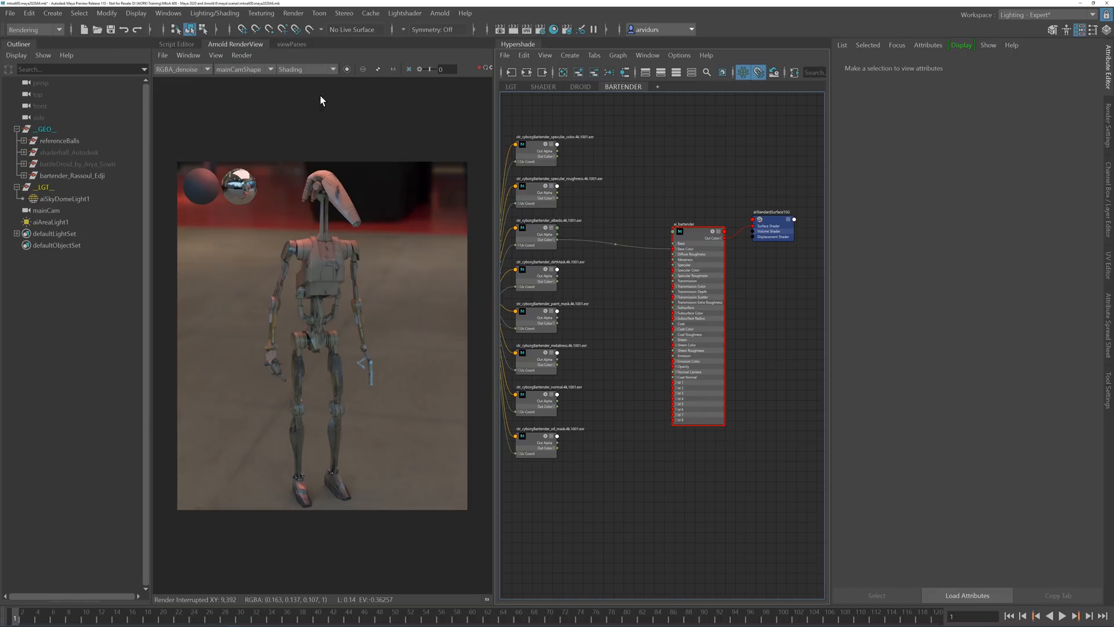
click(479, 68)
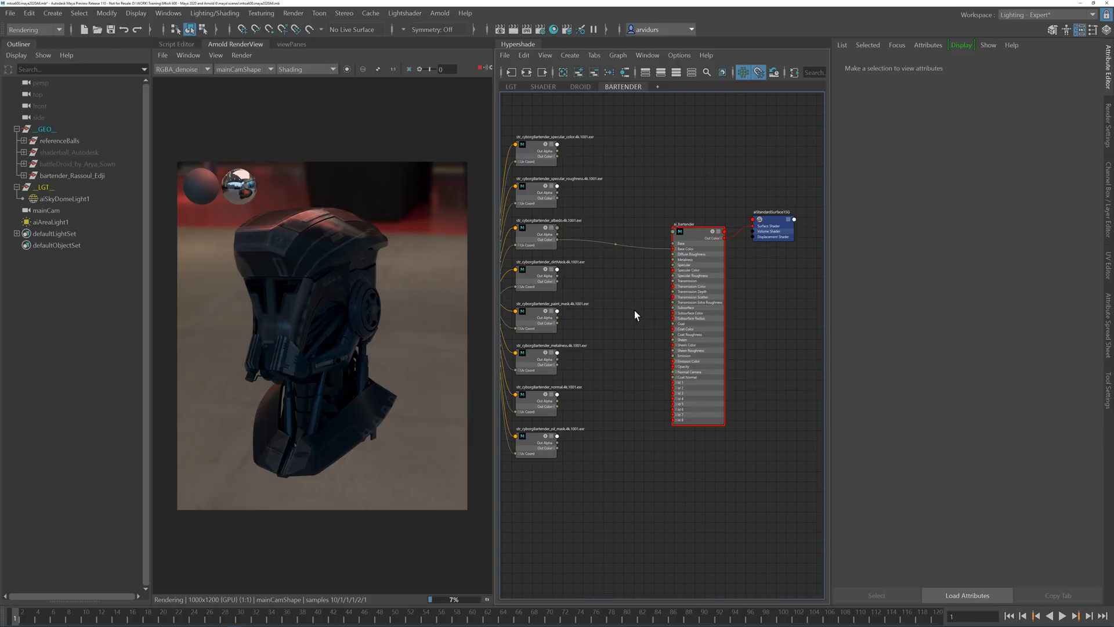
alt+middle_drag(616, 196, 625, 204)
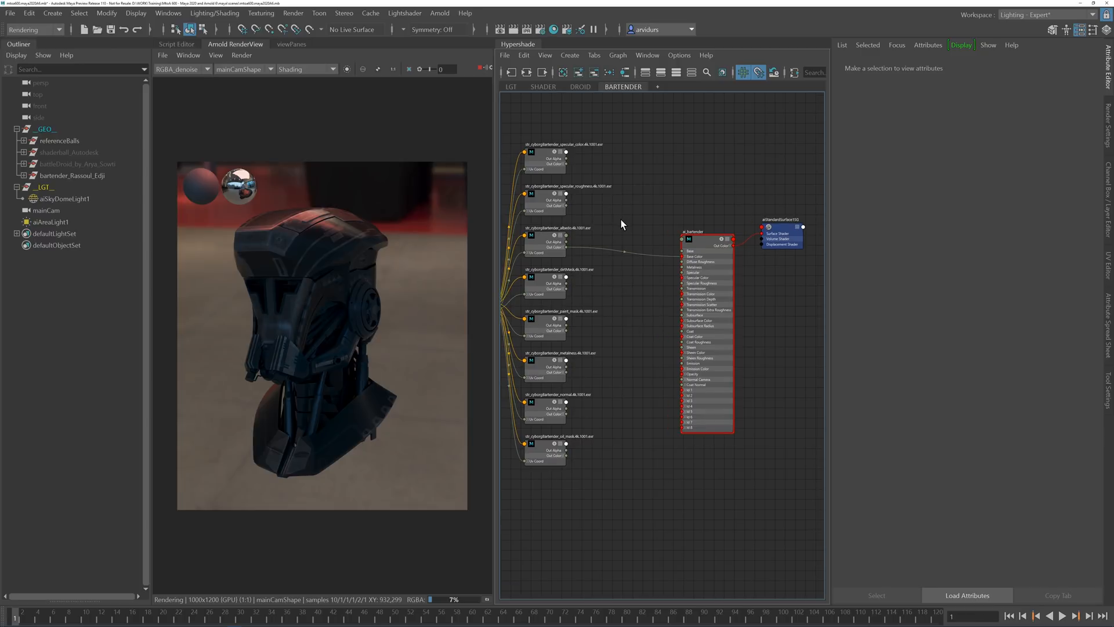
Step: Set the ai_bartender shader's Metalness to 1 and deselect it to check the result in the Arnold render
click(697, 244)
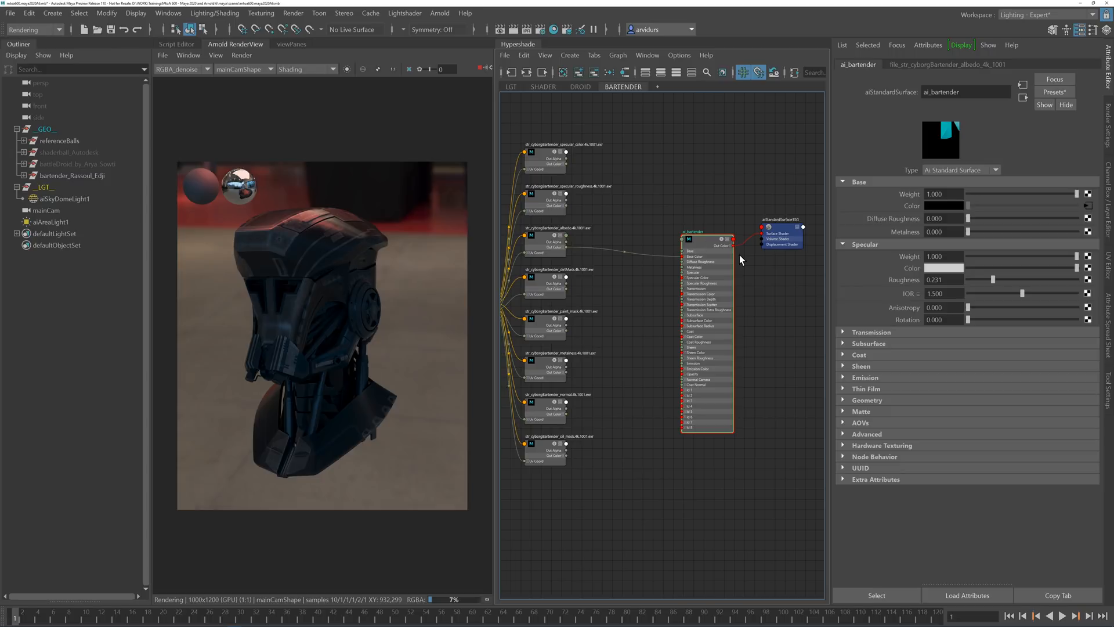
drag(952, 232, 919, 233)
text(1)
key(Return)
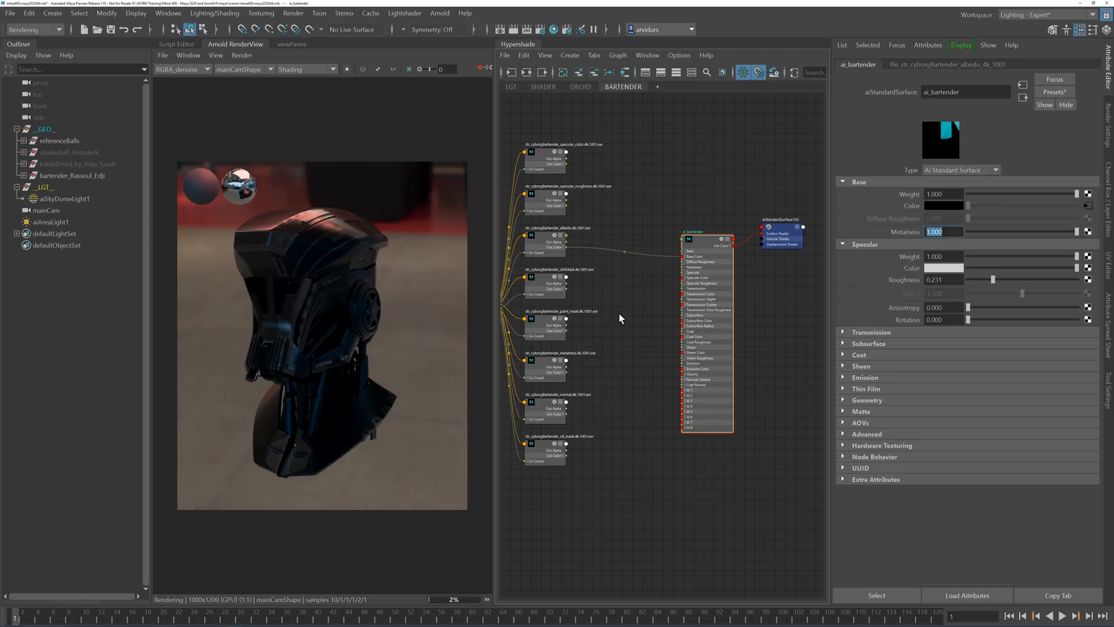
click(636, 324)
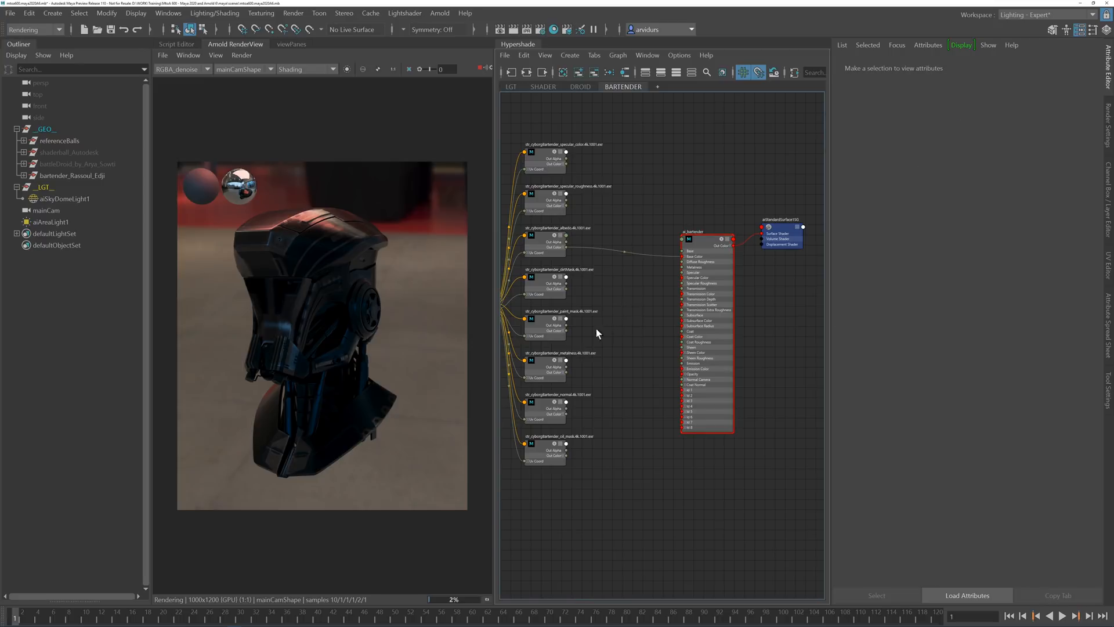
Step: Connect the paint mask texture's color to ai_bartender's Id 1 input and isolate that texture in the Arnold render
mouse_move(566, 330)
mouse_down()
mouse_move(599, 366)
mouse_move(683, 396)
mouse_up()
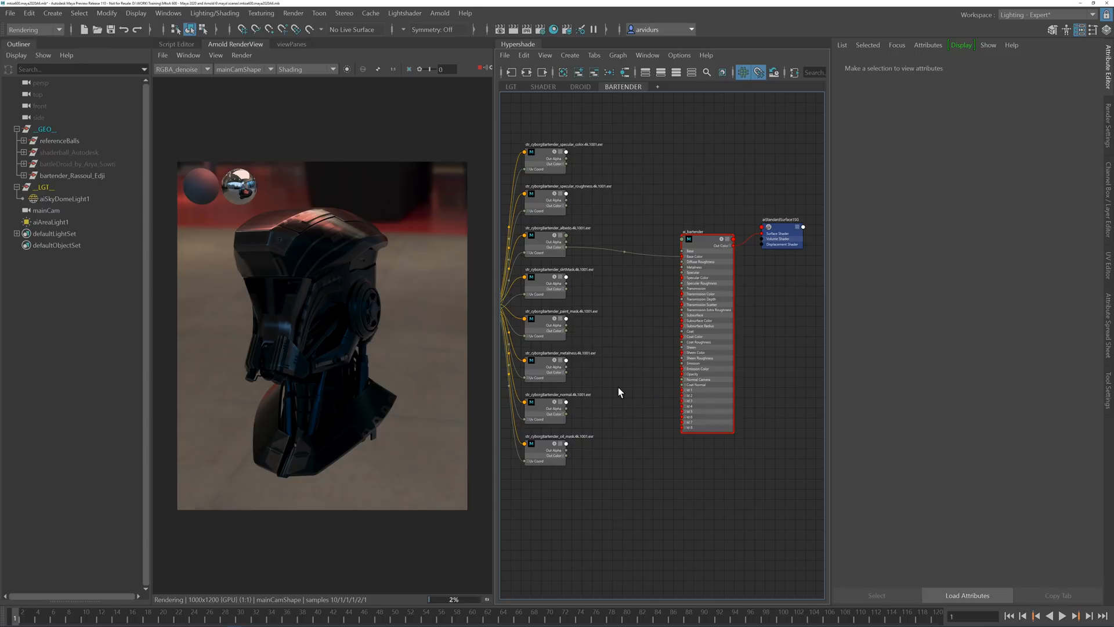
click(546, 323)
click(347, 69)
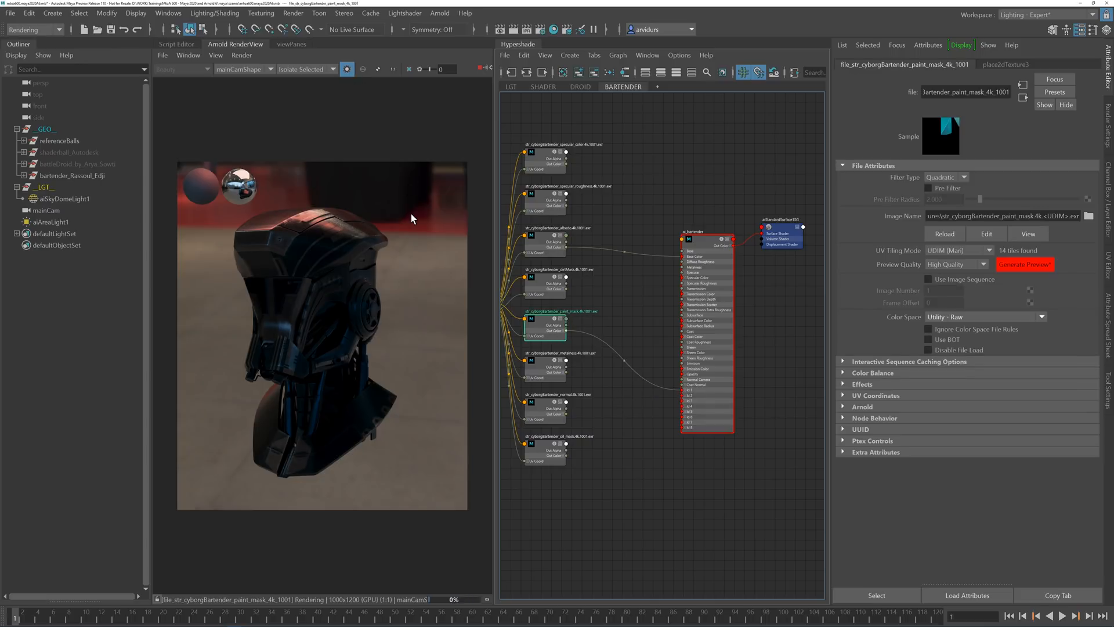
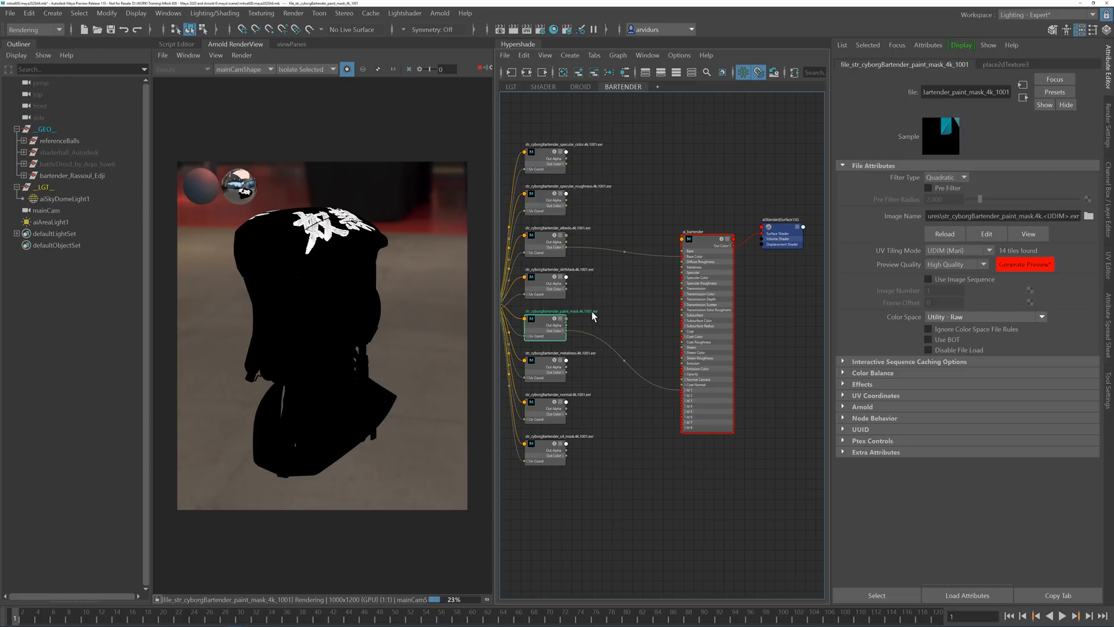
Step: Connect the metalness texture to ai_bartender's Metalness input and turn off isolated rendering to show the full shading
click(547, 366)
drag(567, 372, 683, 267)
mouse_move(569, 376)
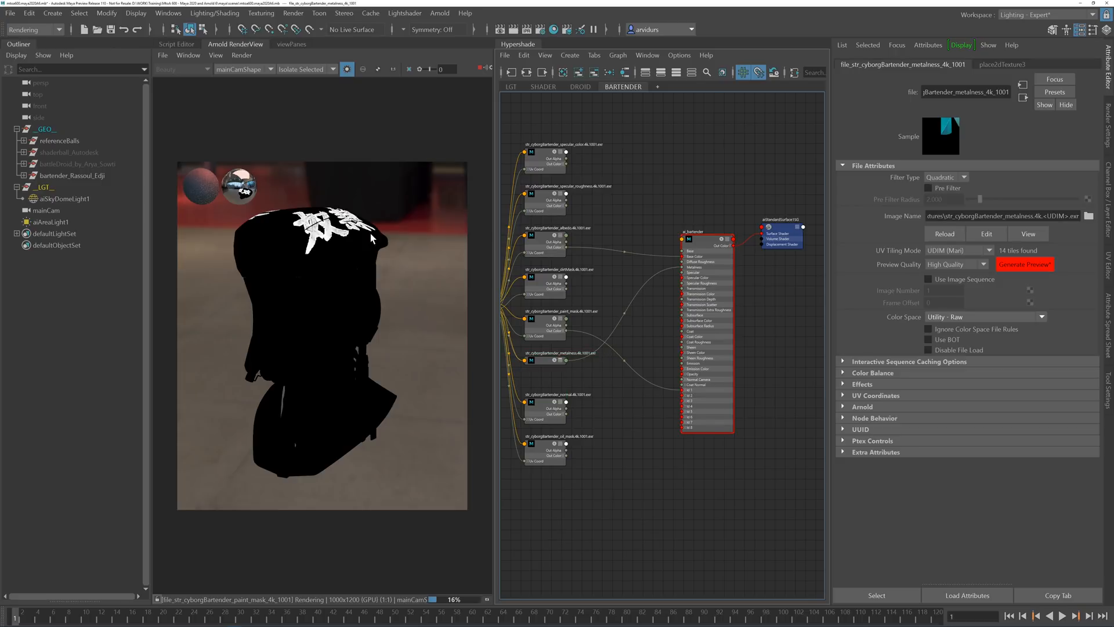
click(347, 69)
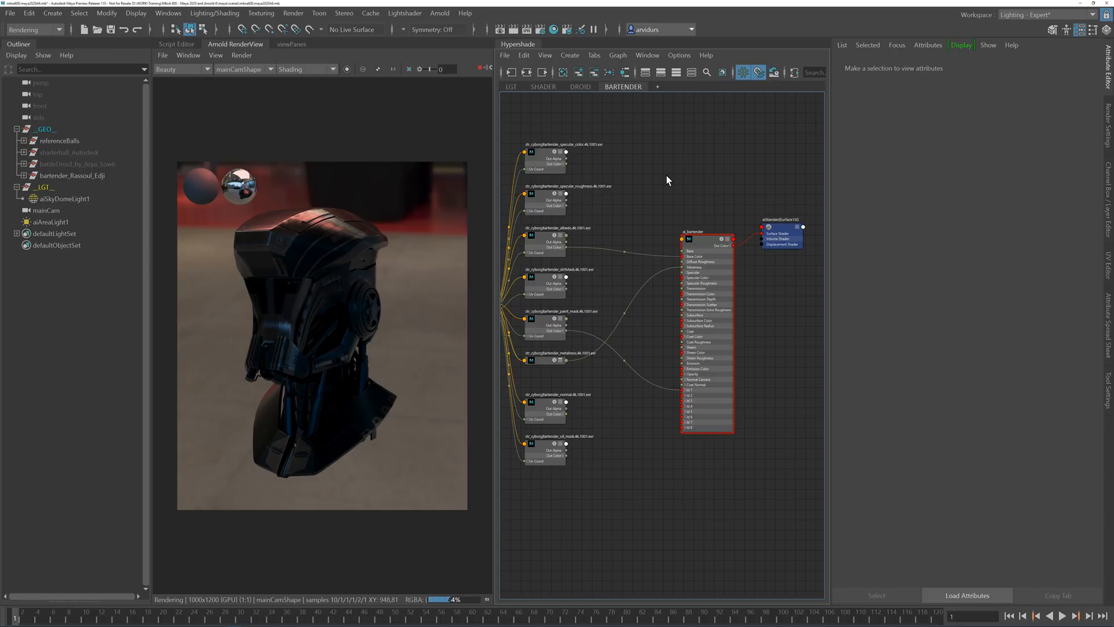
Step: Create a new aiStandardSurface shader in the BARTENDER graph and delete the shading group that comes with it
key(Tab)
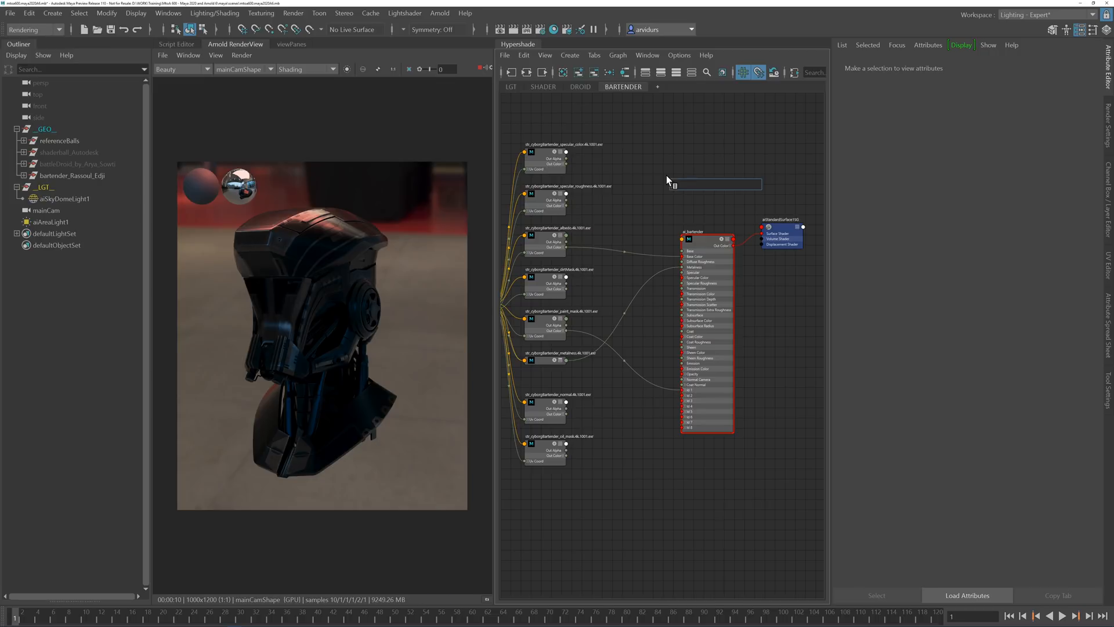
text(sta)
key(Down)
key(Down)
key(Return)
key(Delete)
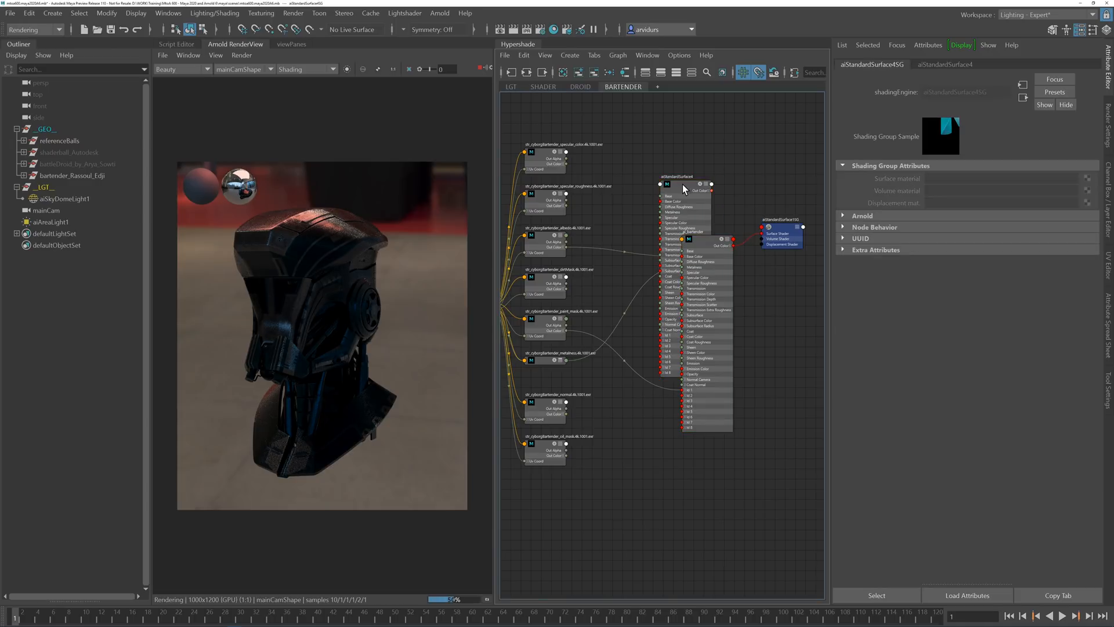
Step: Connect the new standard surface's Out Color to the bartender shading group's Surface Shader input and set its base Weight to 1
drag(681, 187, 685, 116)
key(1)
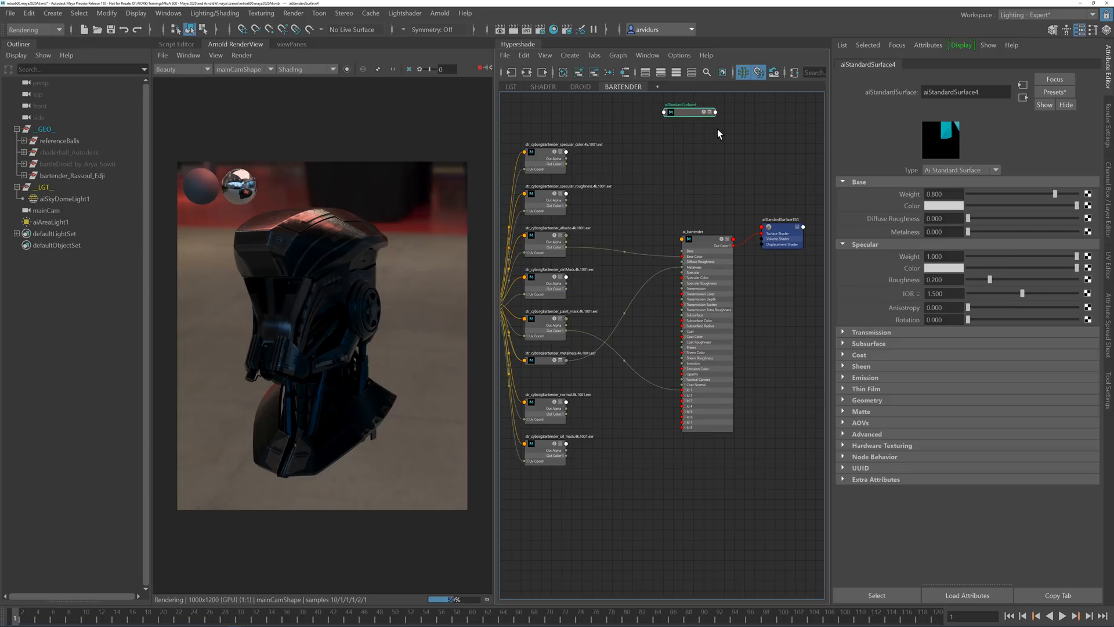
key(2)
drag(716, 129, 764, 235)
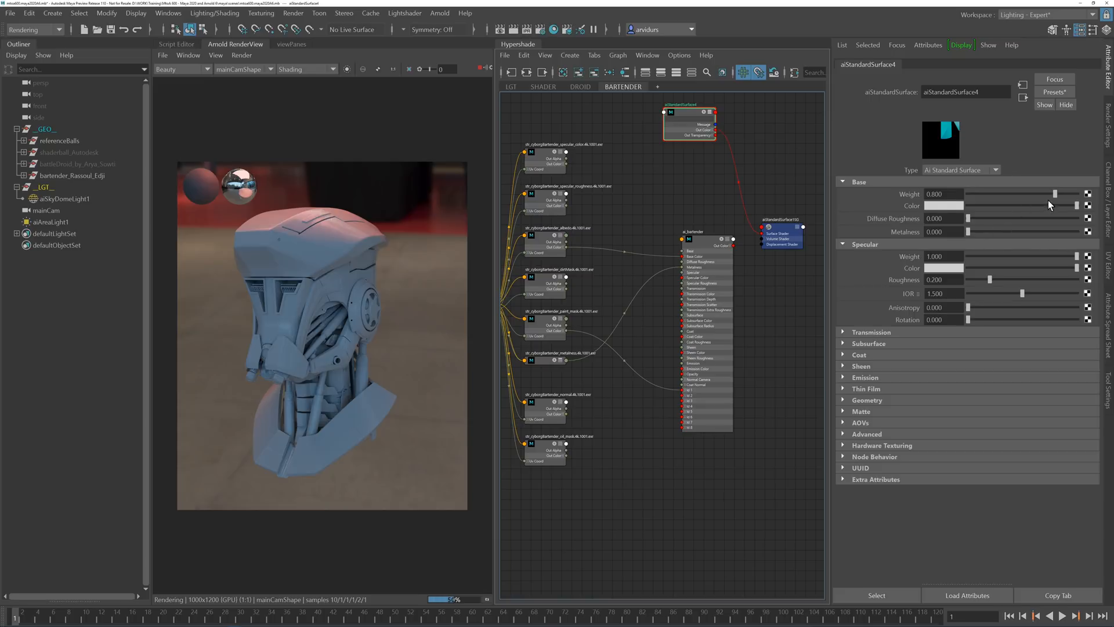
click(1078, 194)
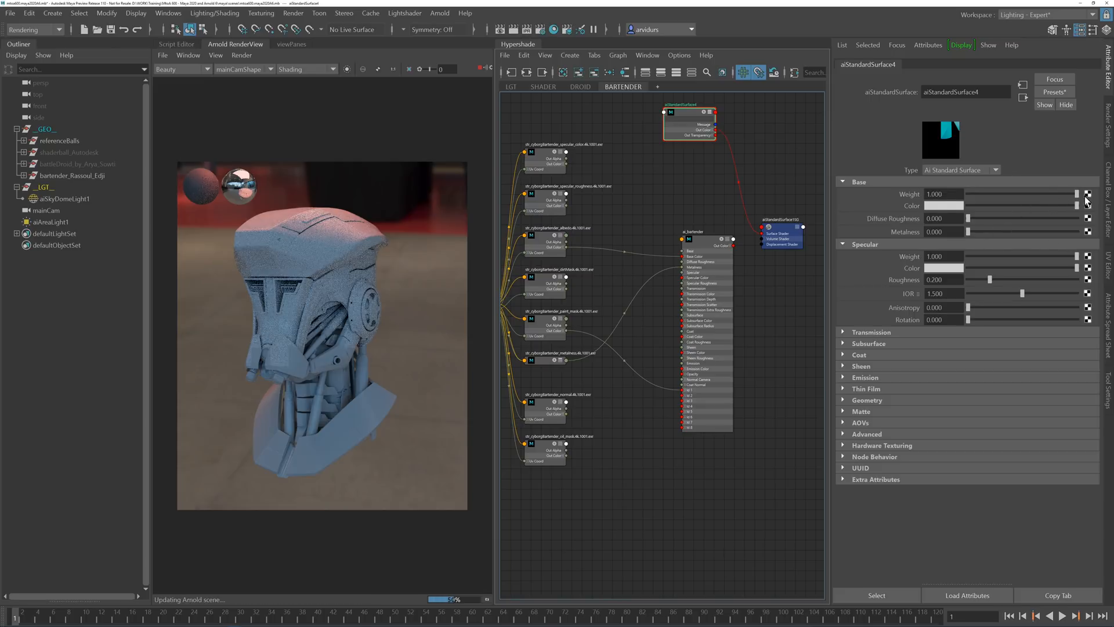
Step: Show the RGBA_denoise output in the Arnold render view
click(184, 70)
click(172, 89)
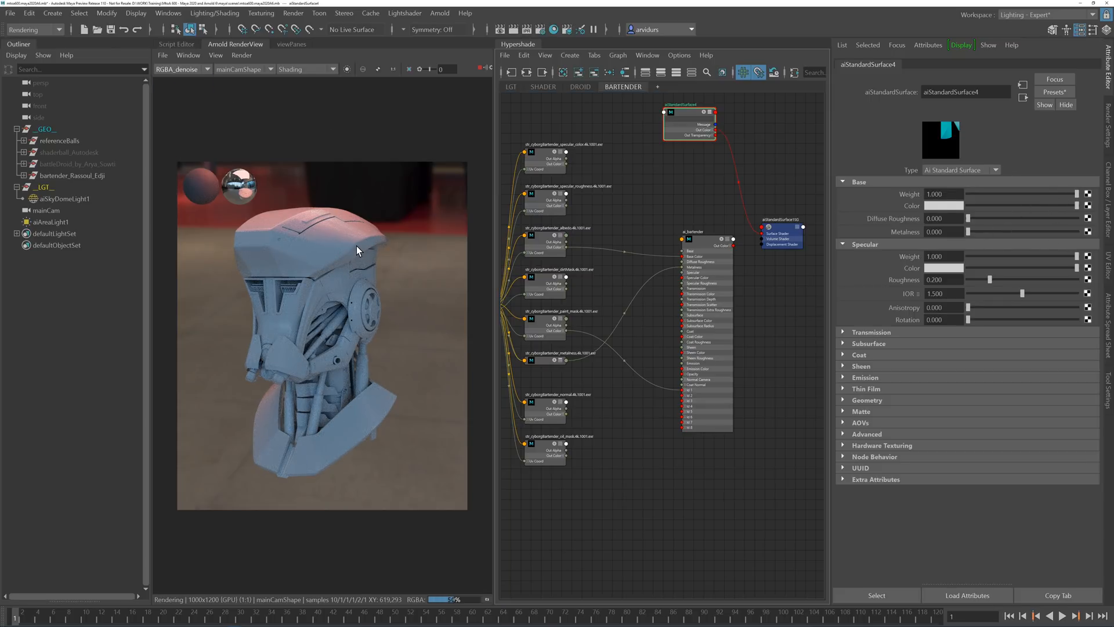
Step: Give aiStandardSurface4 a dark red base color and set its specular roughness to 0.1
click(948, 205)
click(955, 242)
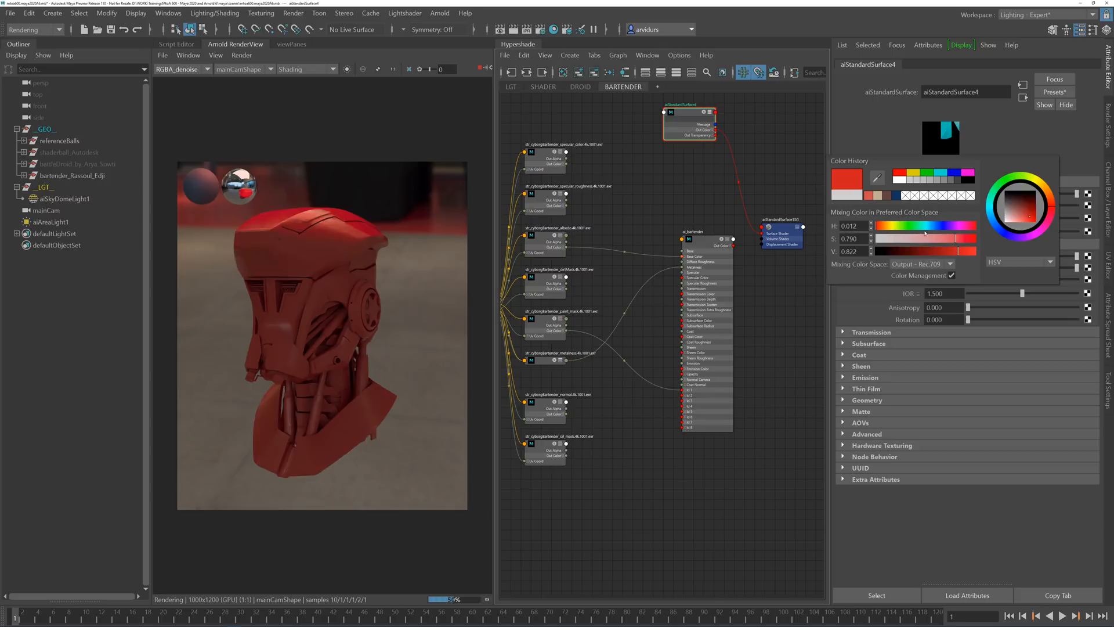
mouse_move(934, 247)
mouse_down()
mouse_move(913, 254)
mouse_move(922, 257)
mouse_up()
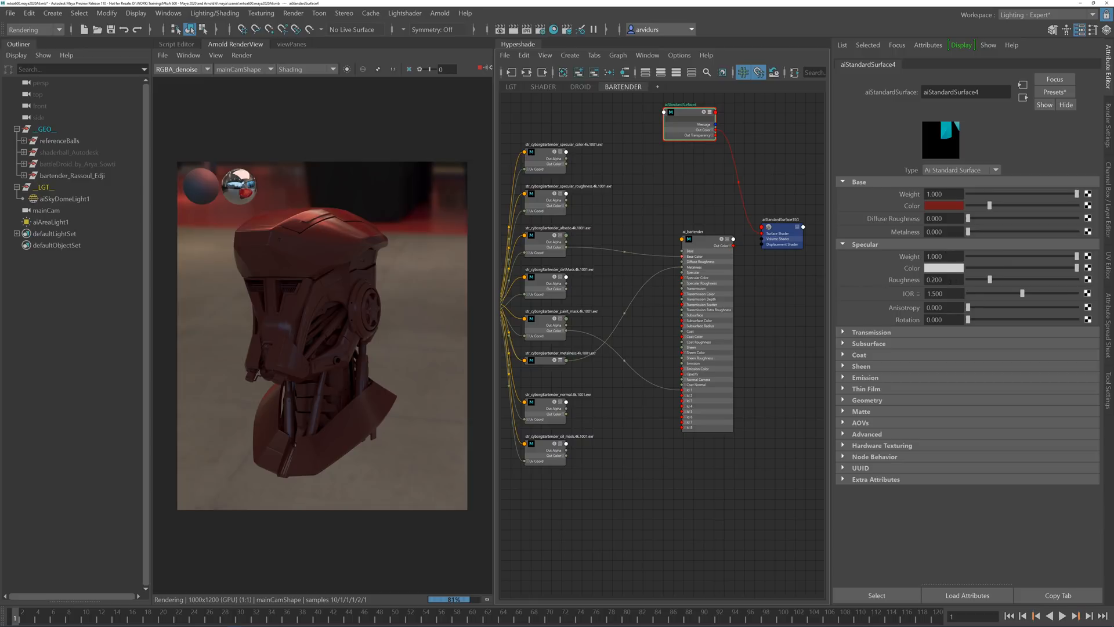
text(0.1)
key(Tab)
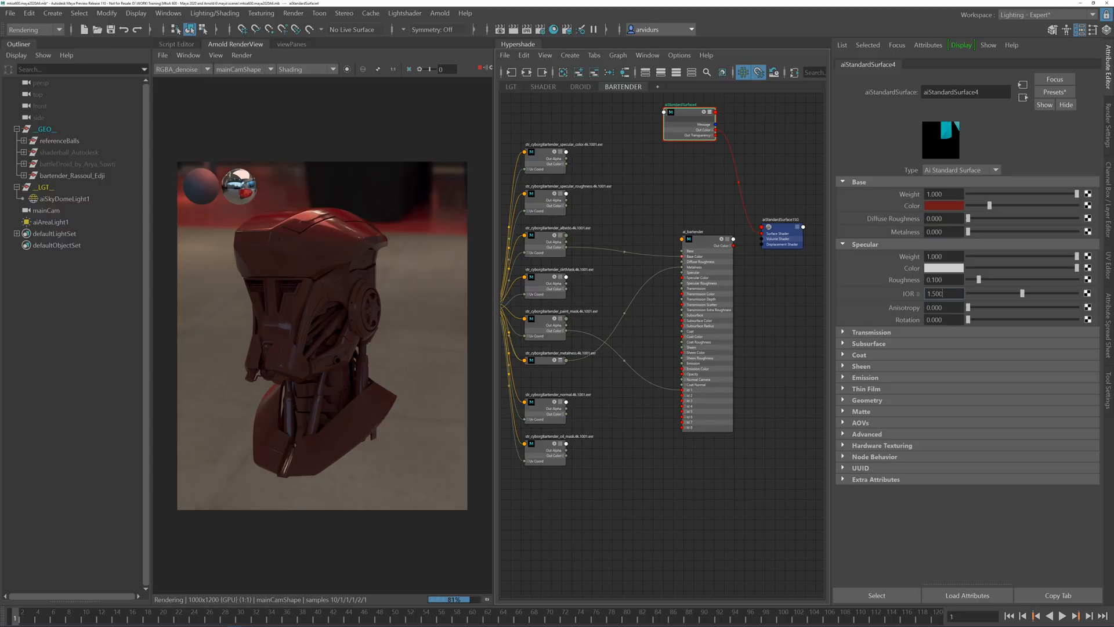
Step: Add an aiMixShader node between aiStandardSurface4 and ai_bartender in the graph and delete its extra shading group
alt+middle_drag(637, 193, 642, 215)
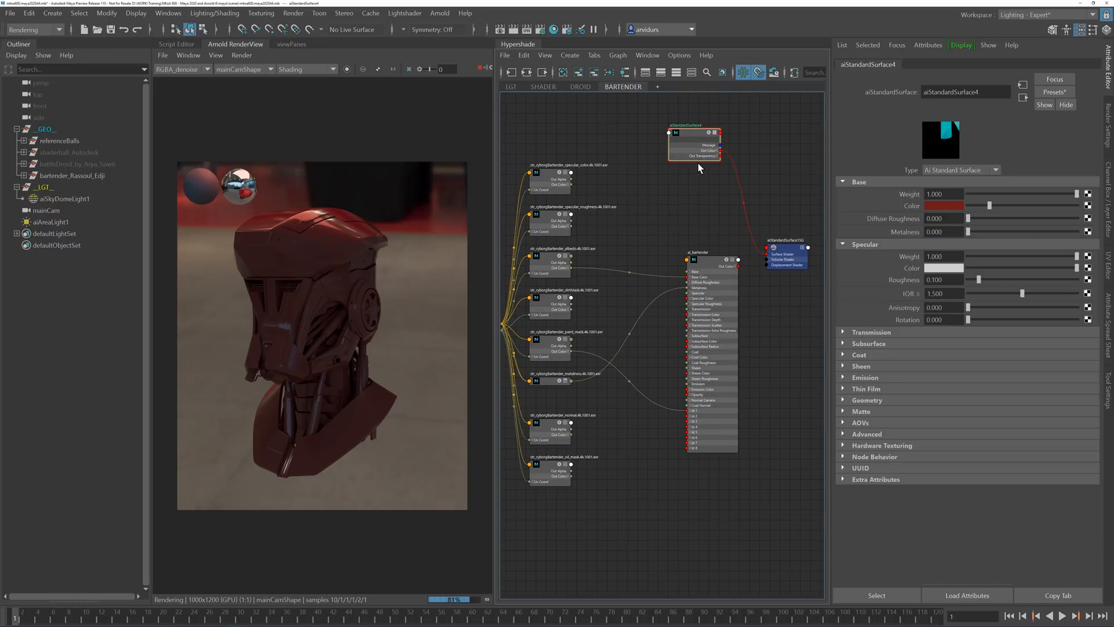
click(680, 194)
key(Tab)
text(ai)
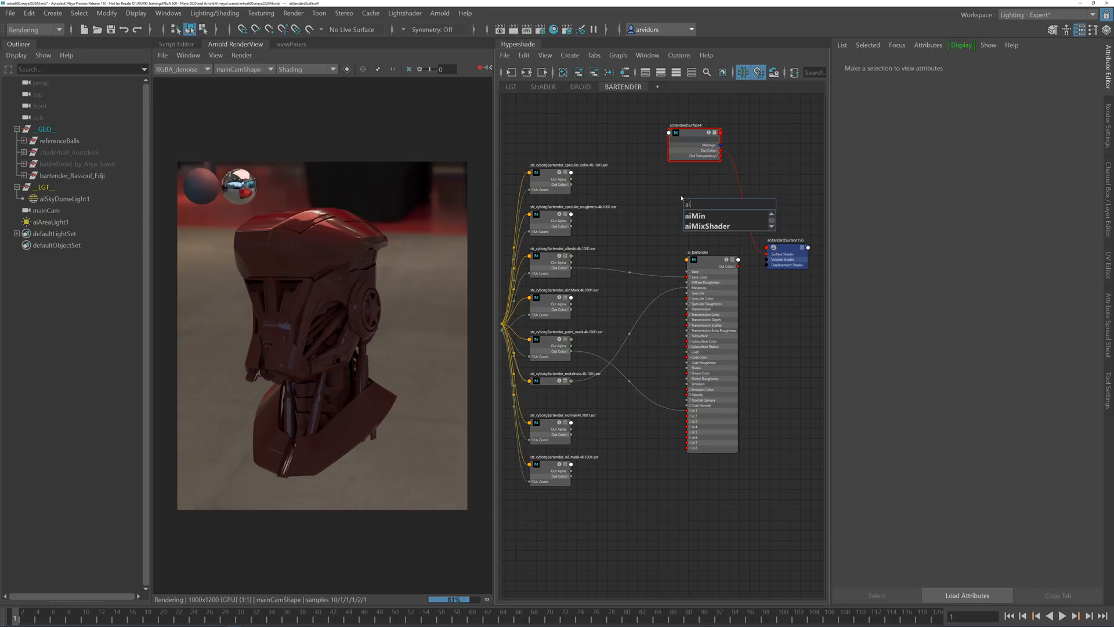
text(mix)
key(Return)
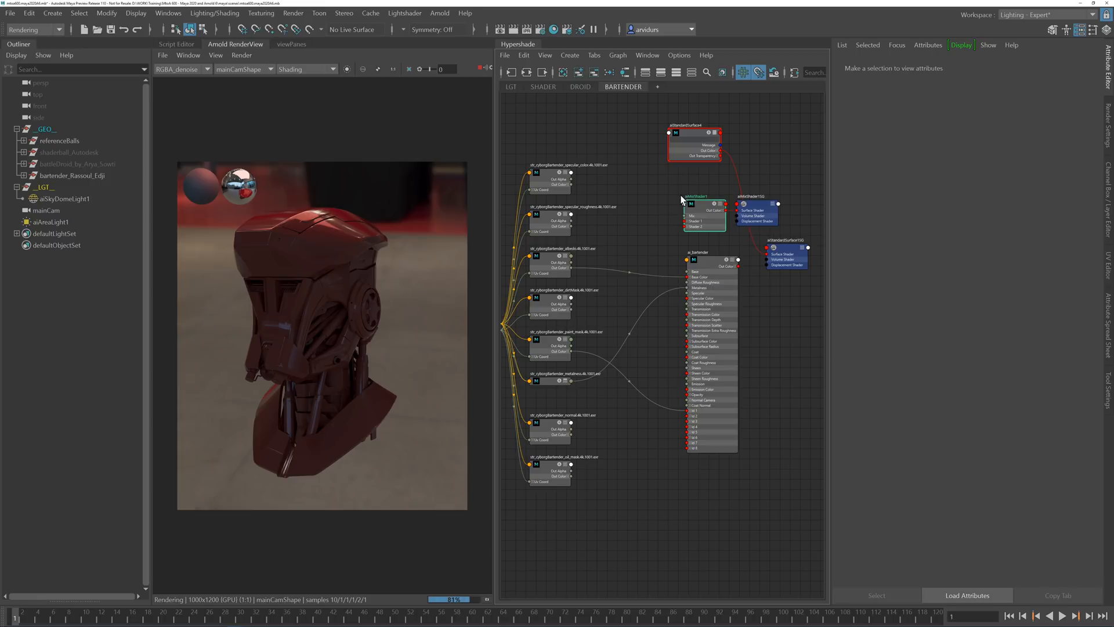
click(761, 206)
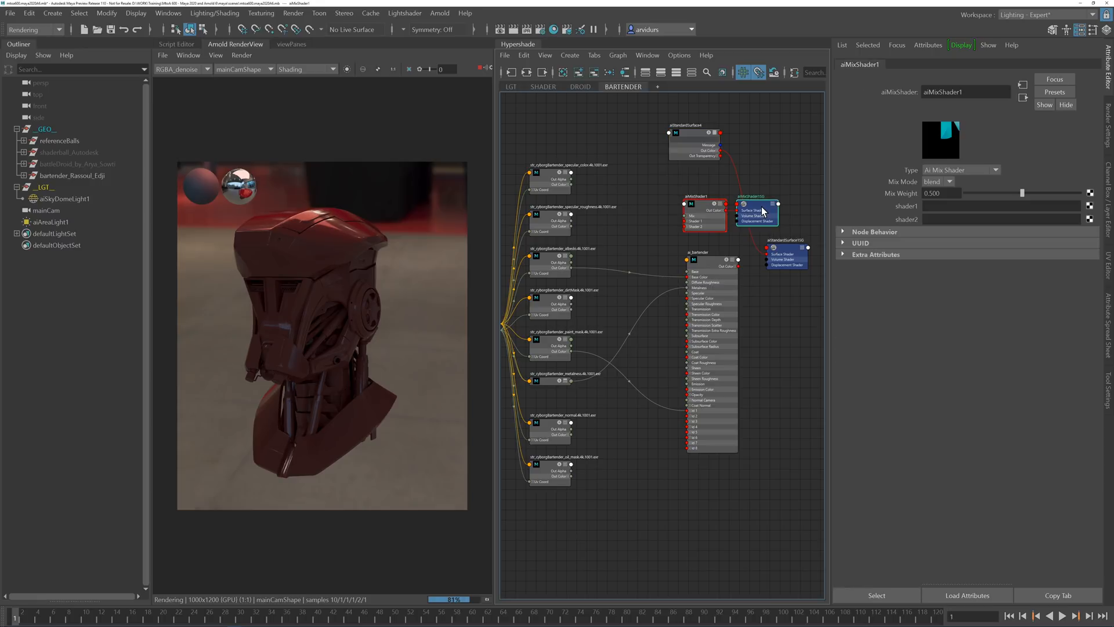
key(Delete)
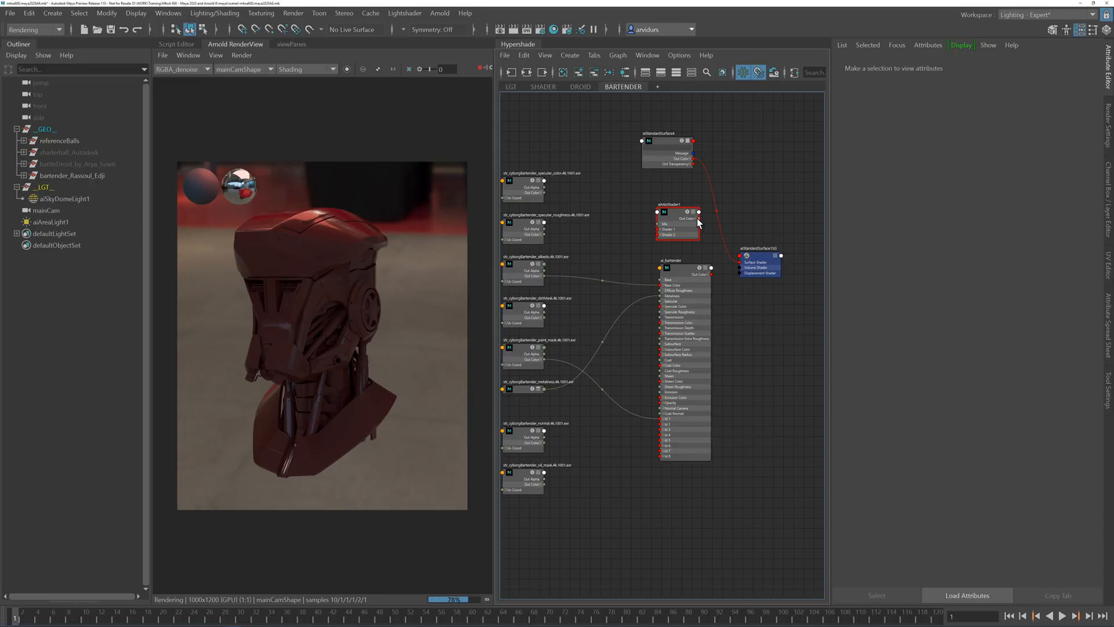
Step: Insert the mix shader between aiStandardSurface4 and the shading group, and set its Mix Weight to 0
drag(693, 159, 739, 262)
drag(683, 215, 707, 197)
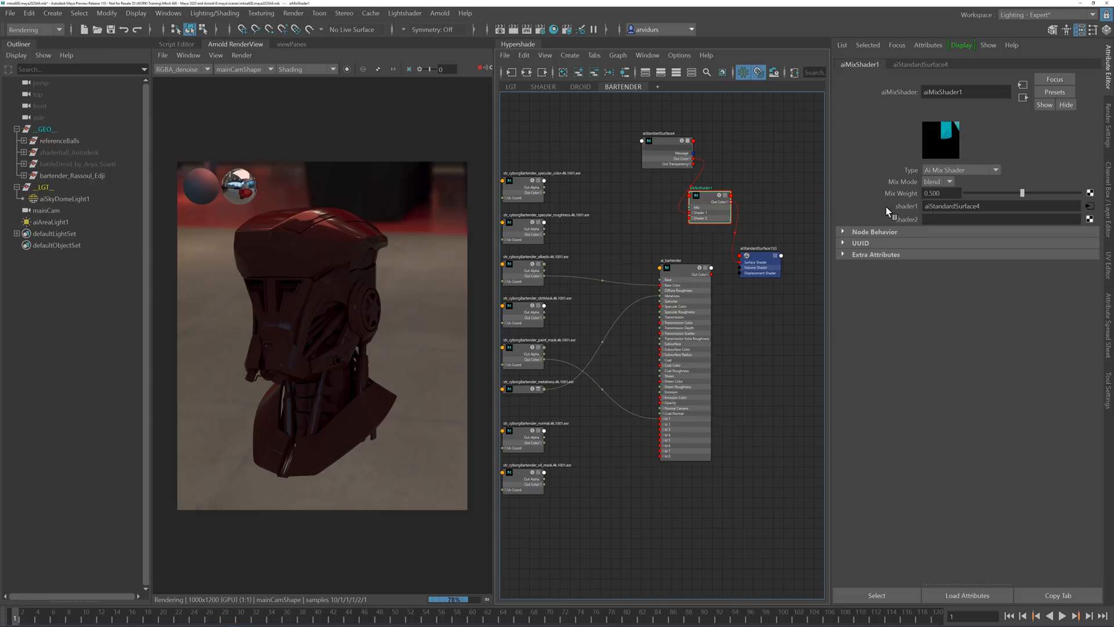
click(941, 193)
drag(940, 193, 899, 192)
text(0)
key(Return)
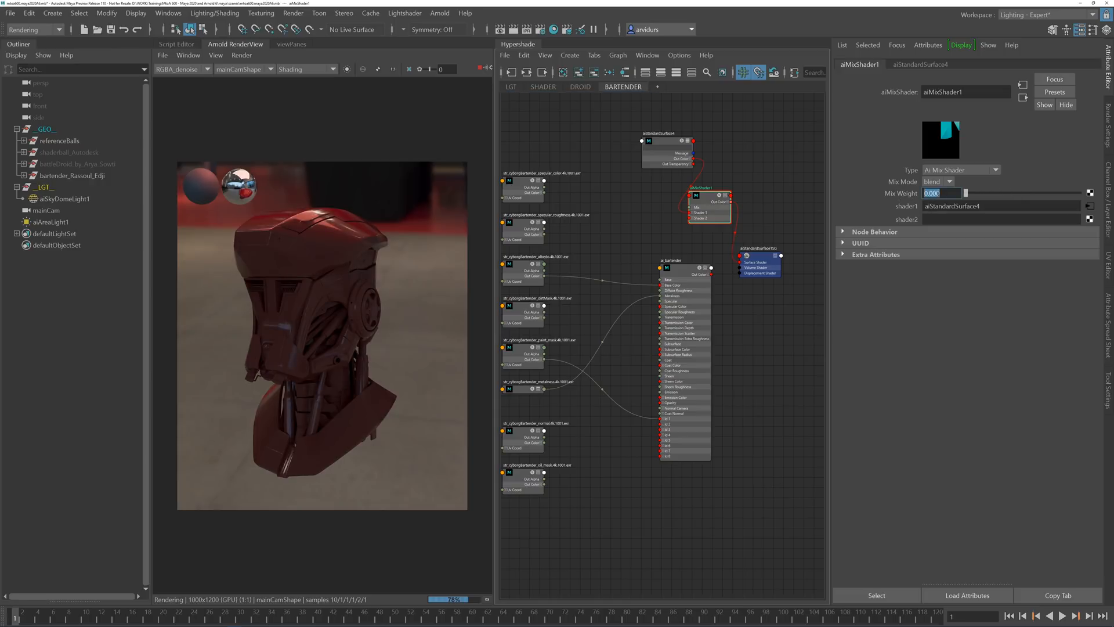
Step: Connect ai_bartender to the mix shader's Shader 1 and aiStandardSurface4 to Shader 2, placing aiStandardSurface4 beside the mix shader
alt+middle_drag(624, 190, 664, 198)
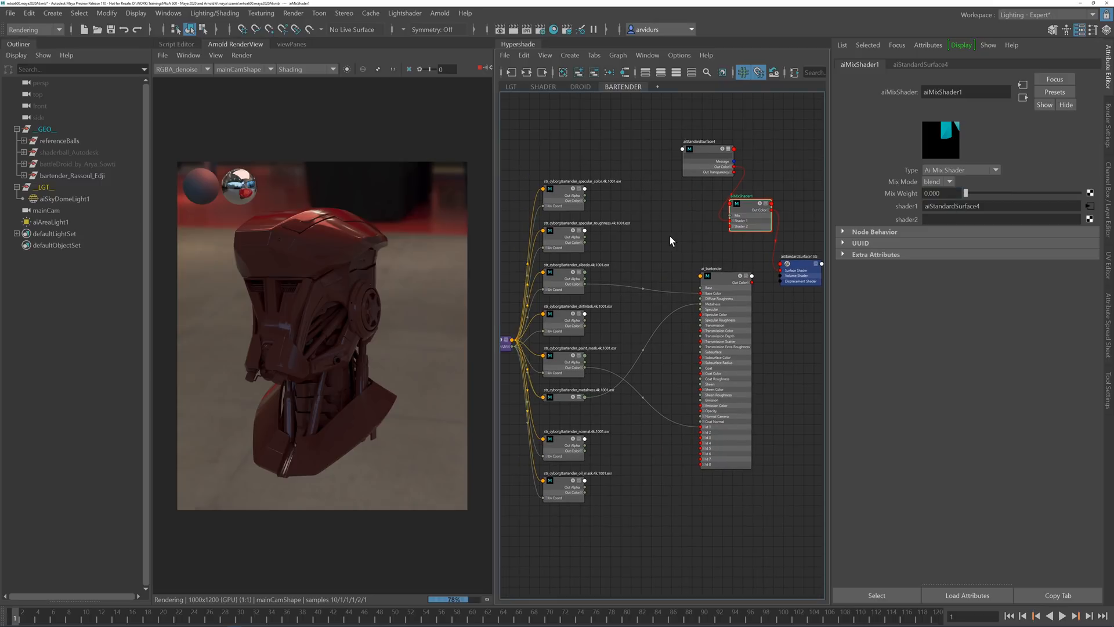
click(670, 236)
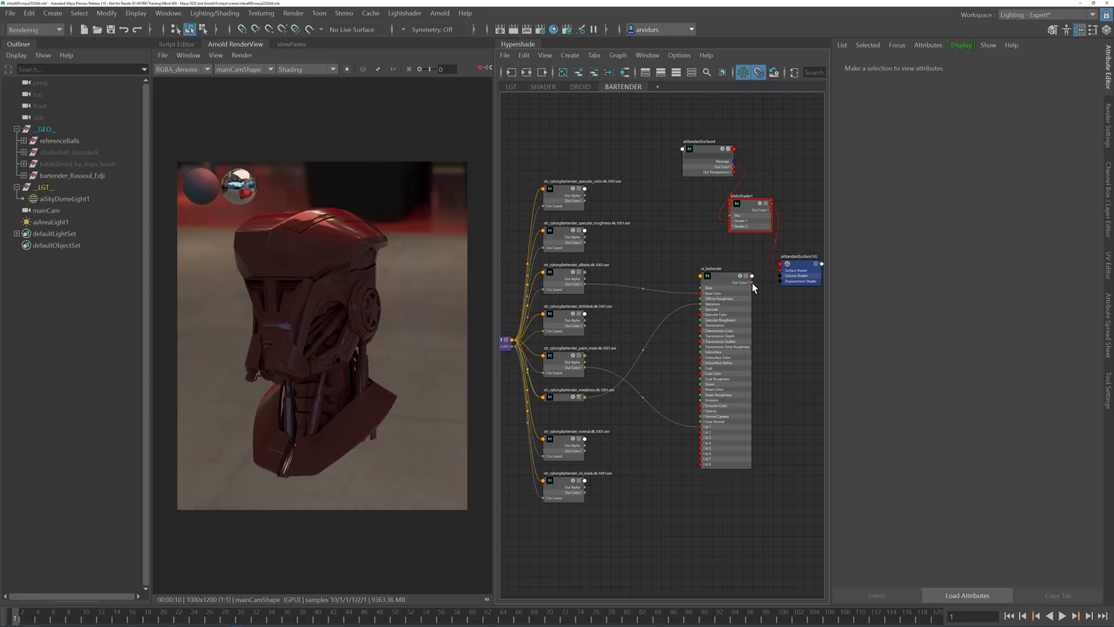
drag(752, 283, 732, 222)
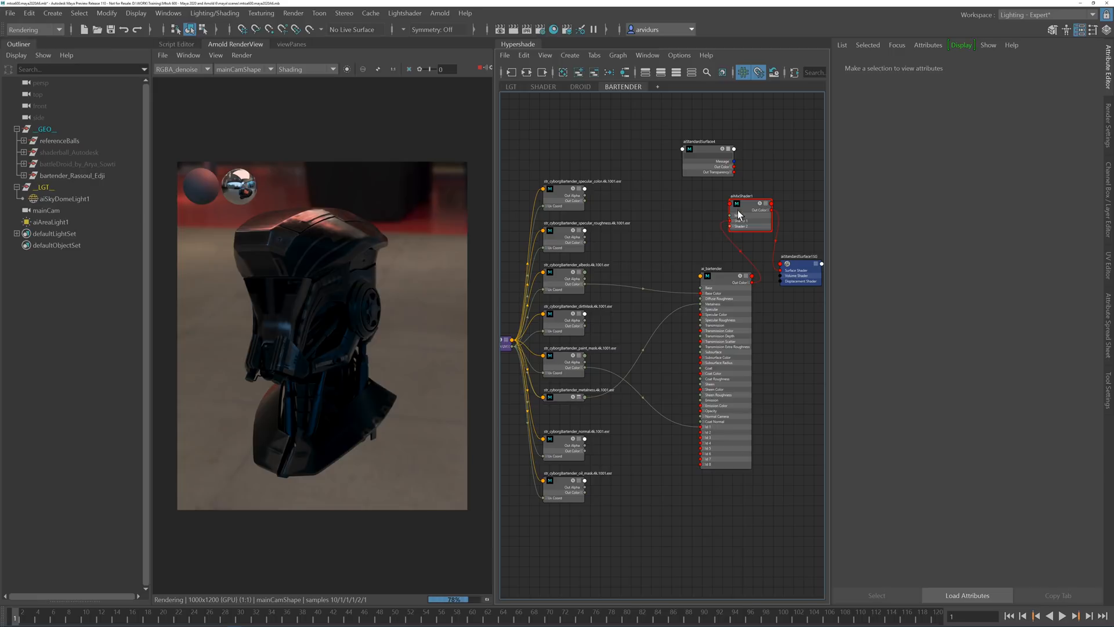
drag(734, 167, 732, 228)
drag(705, 150, 673, 207)
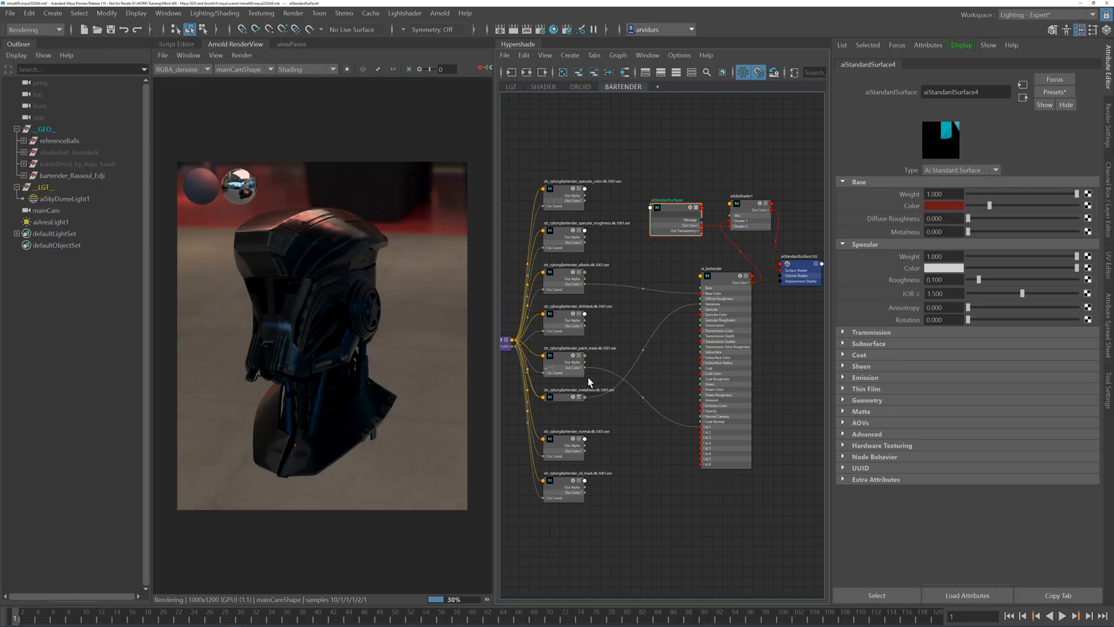
Step: Connect Out Color R of the paint_mask texture to the mix shader's Mix input and collapse the texture node
drag(586, 373, 731, 216)
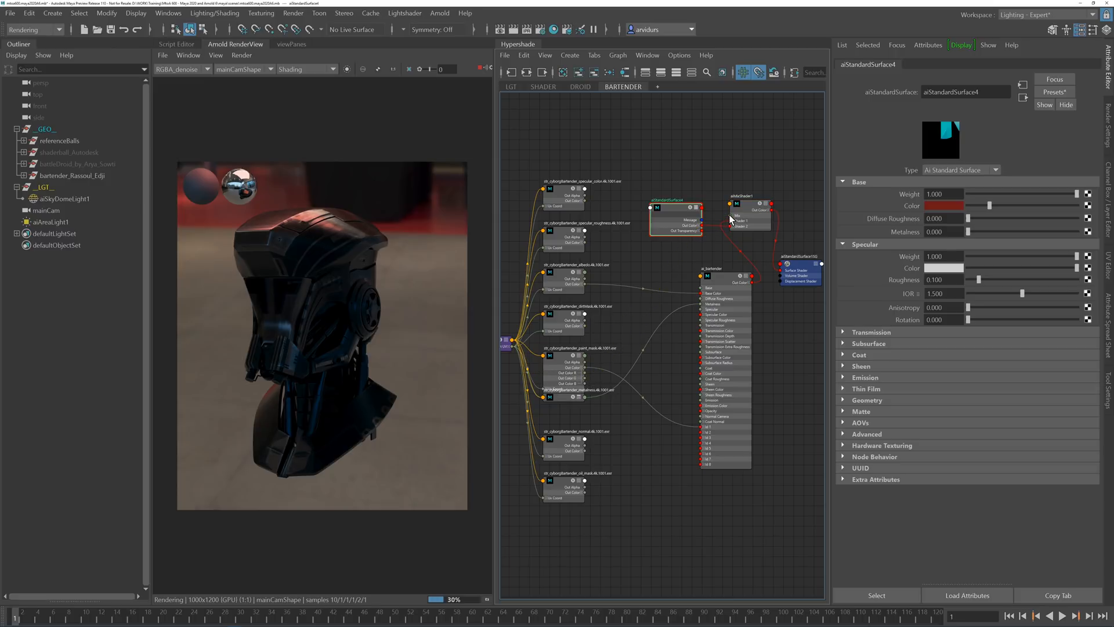
click(559, 356)
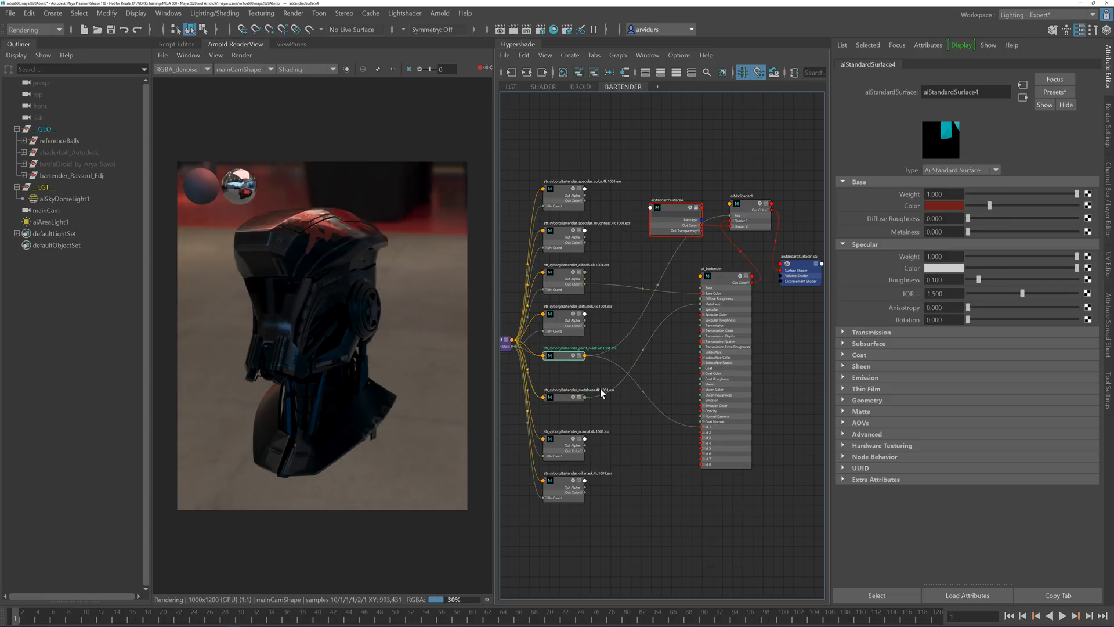
click(658, 422)
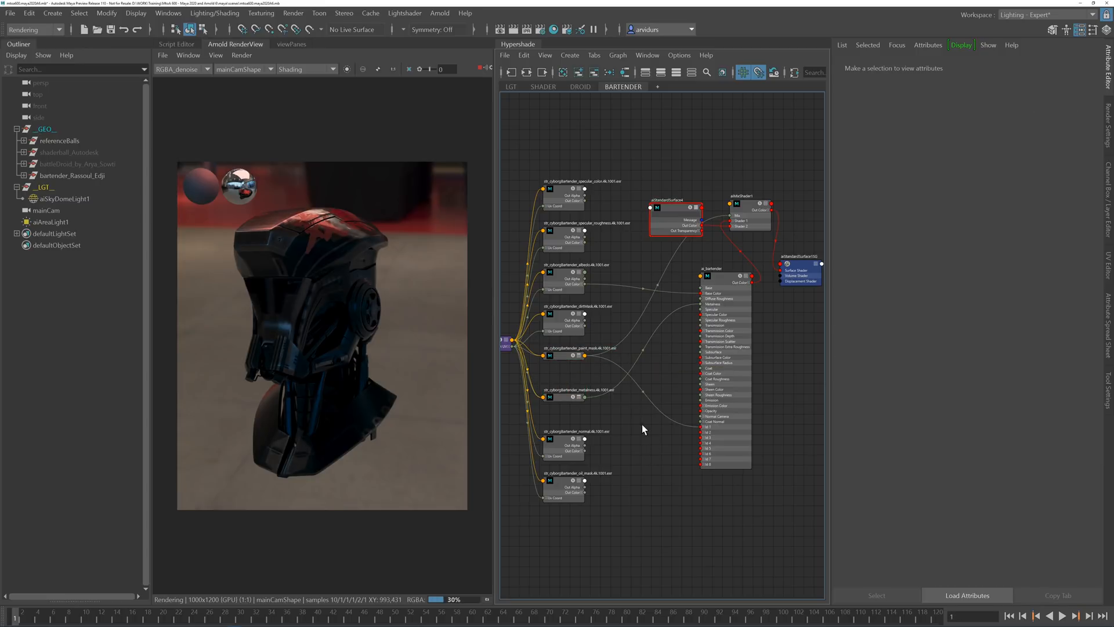
Step: Preview the metalness texture in isolation in the render and disconnect it from ai_bartender's Metalness input
click(560, 398)
click(347, 69)
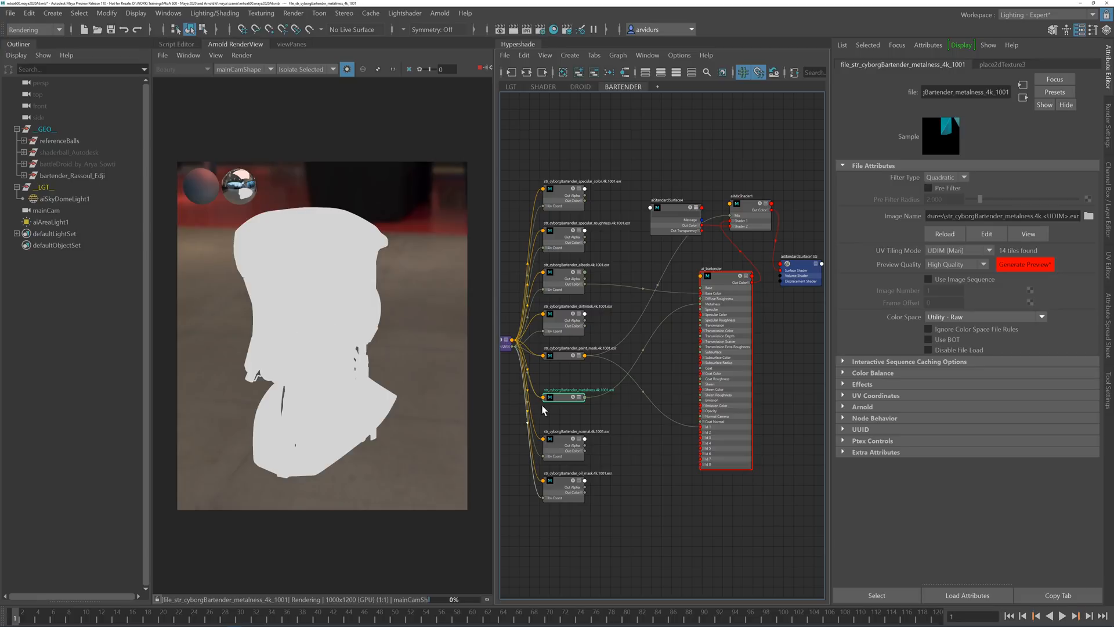
key(3)
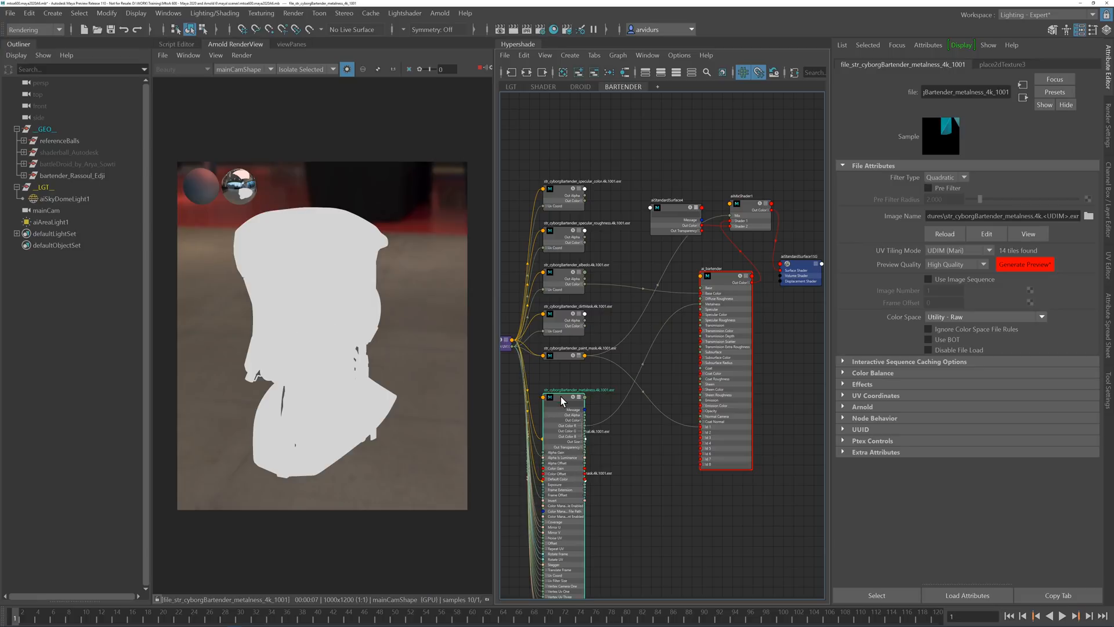
key(1)
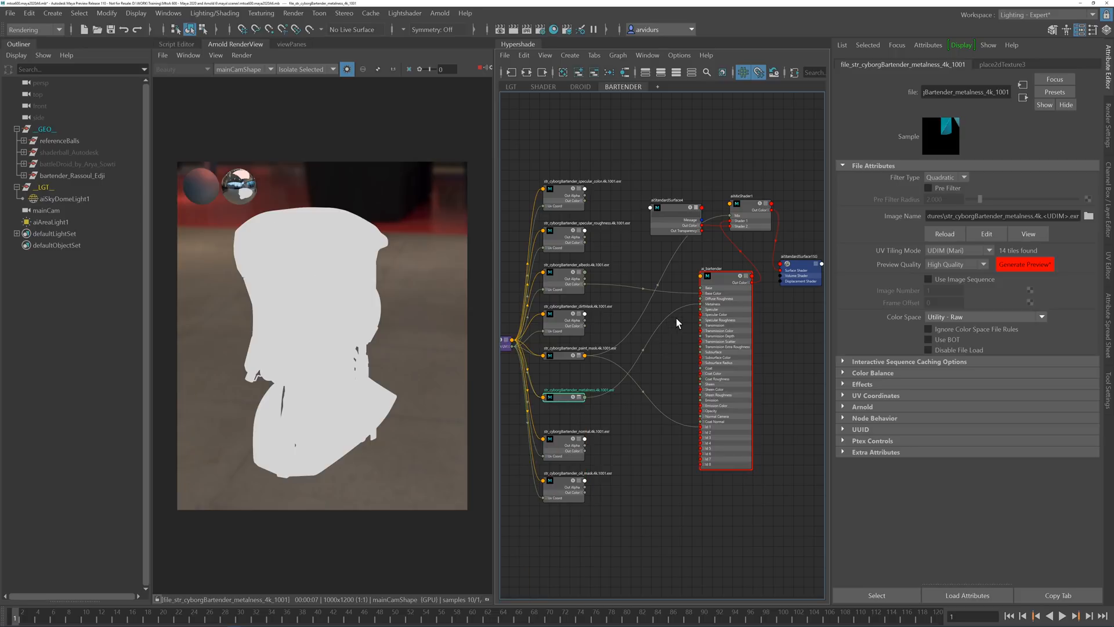
click(660, 332)
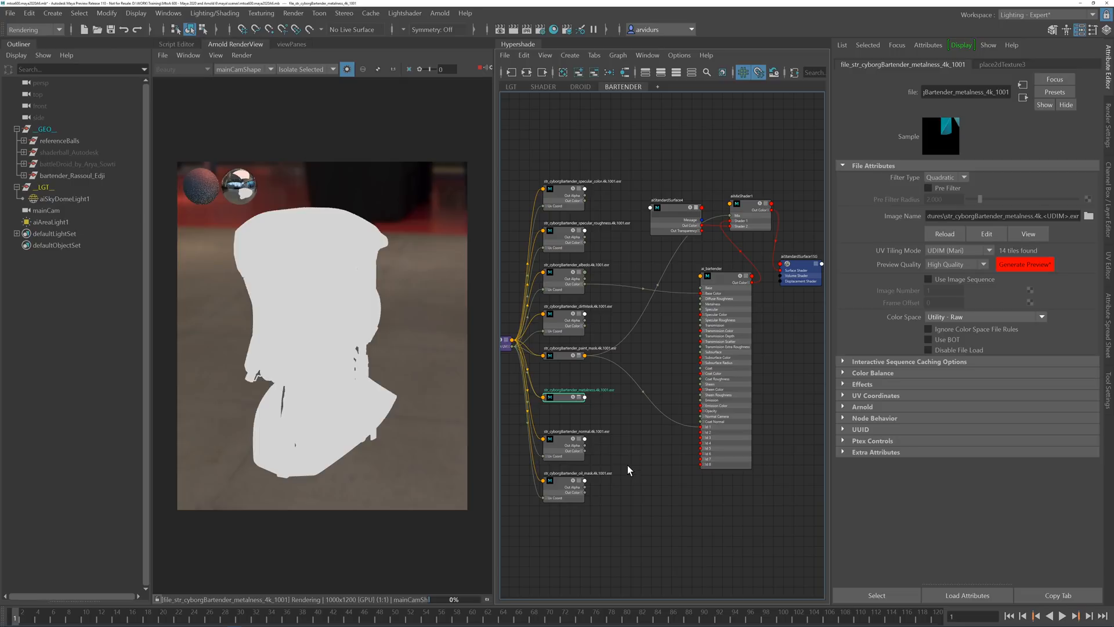
click(597, 332)
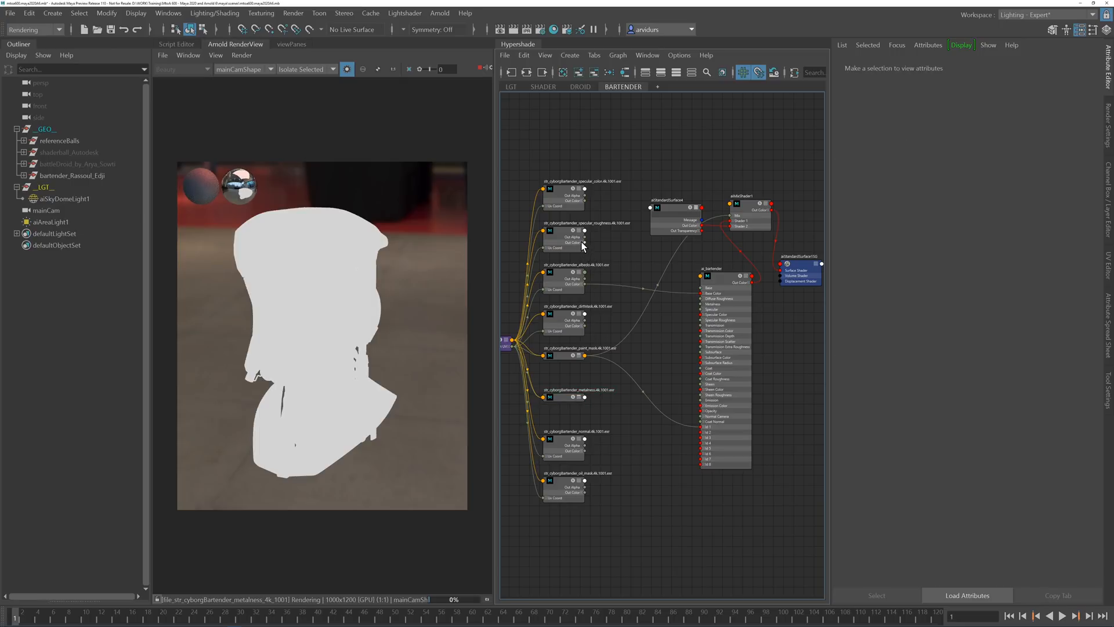
Step: Turn off the isolated render, connect Out Color R of the specular_roughness texture to ai_bartender's Specular Roughness, and collapse the texture node
mouse_move(582, 246)
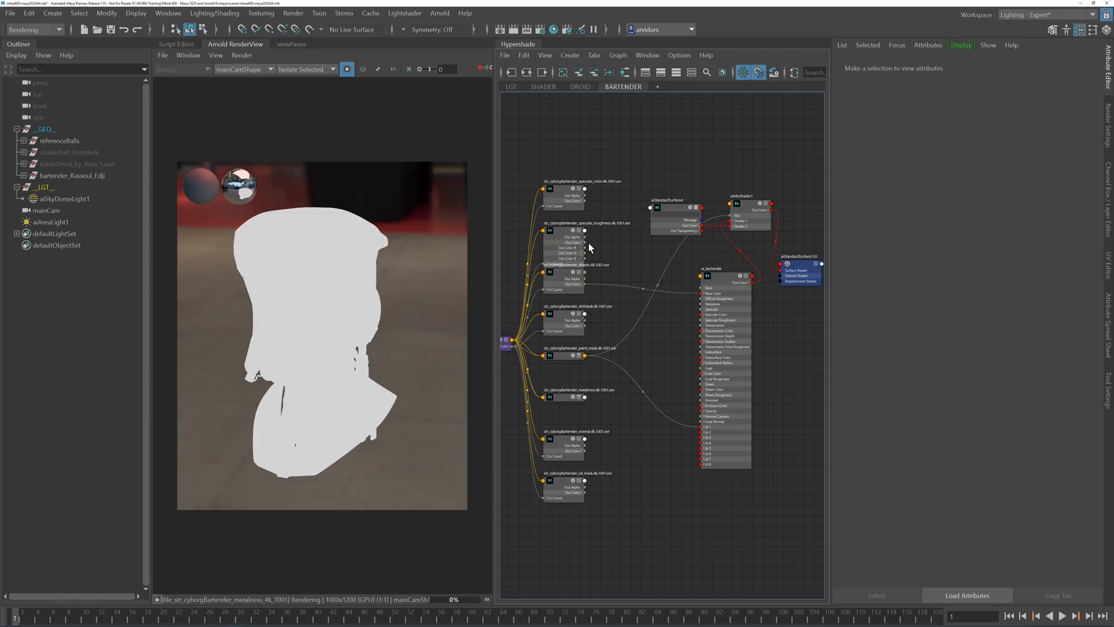
click(347, 69)
drag(585, 243, 676, 335)
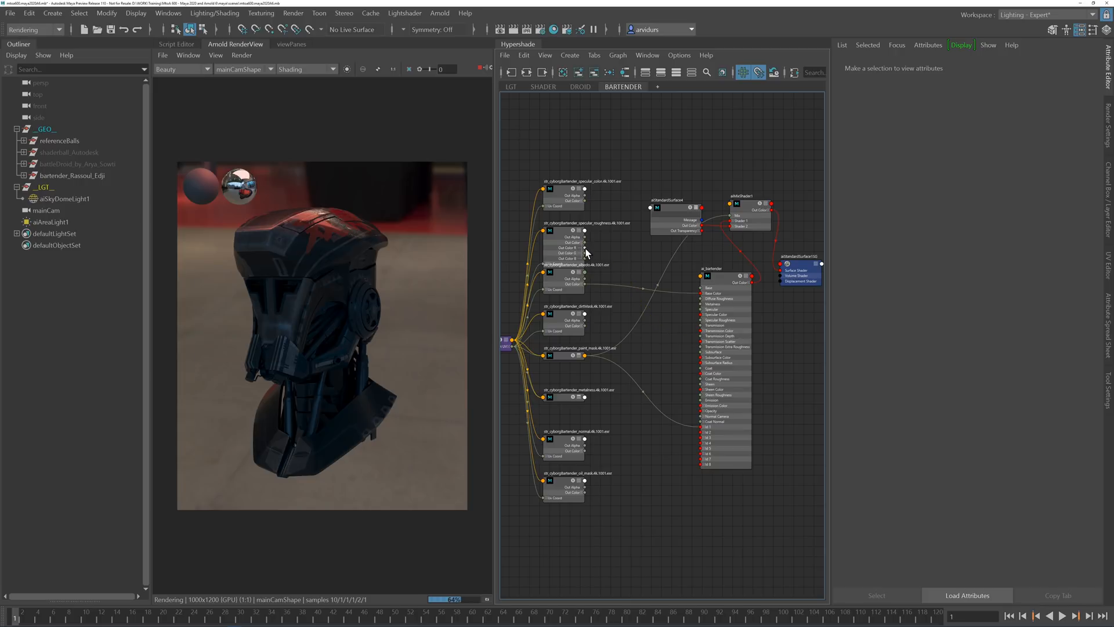
drag(585, 248, 700, 321)
click(557, 233)
key(1)
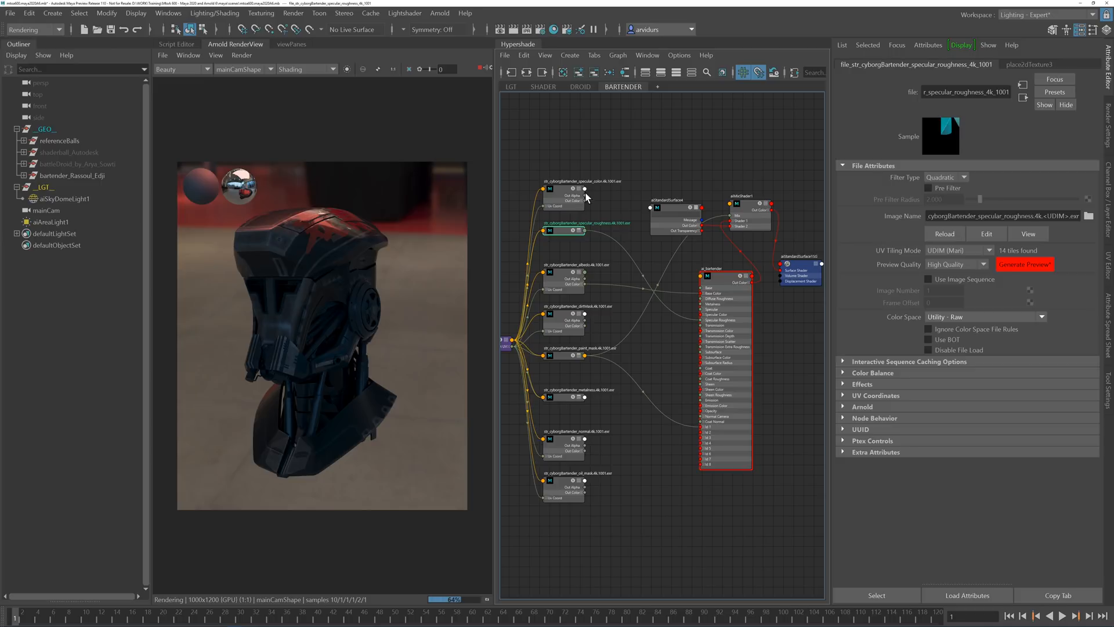
Step: Set ai_bartender's Metalness to 1 and connect the specular_color texture's Out Color to its Specular Color
click(718, 279)
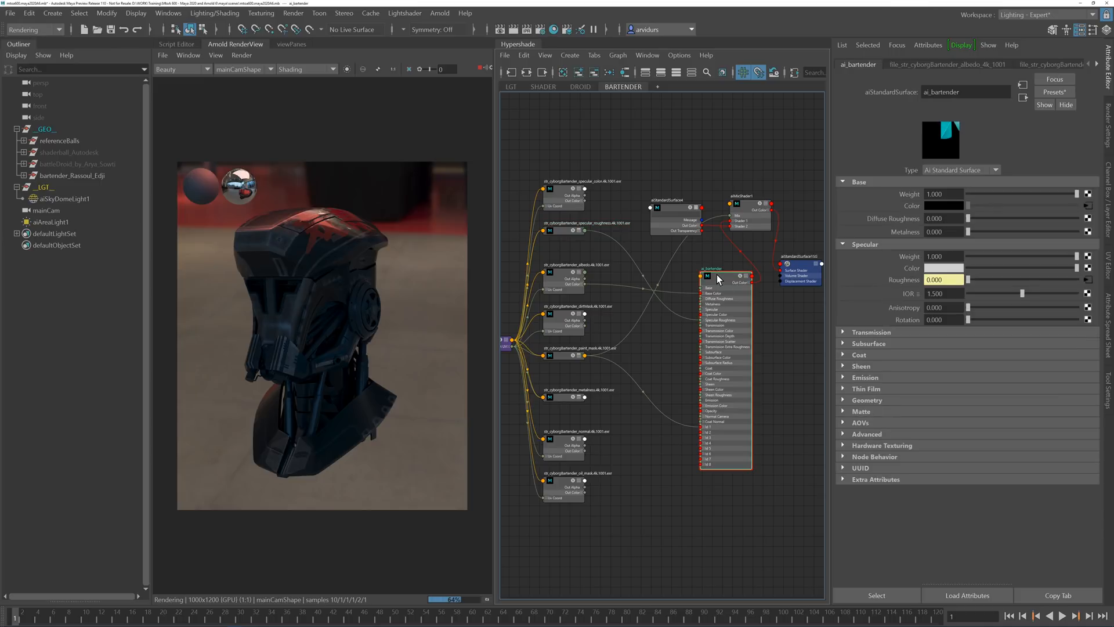
click(898, 234)
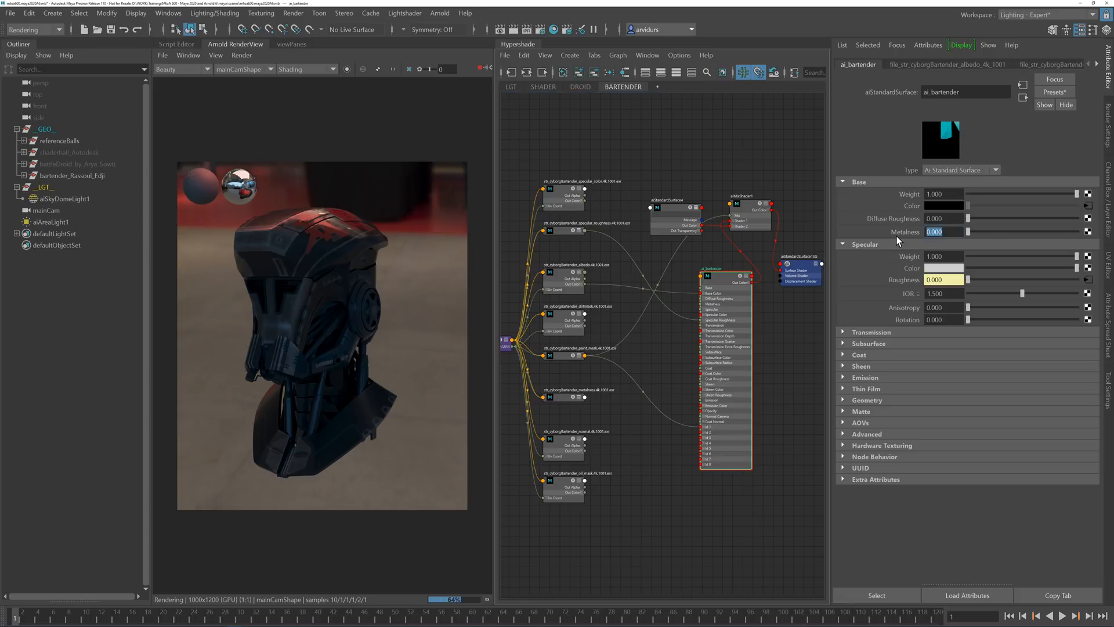
text(1)
key(Return)
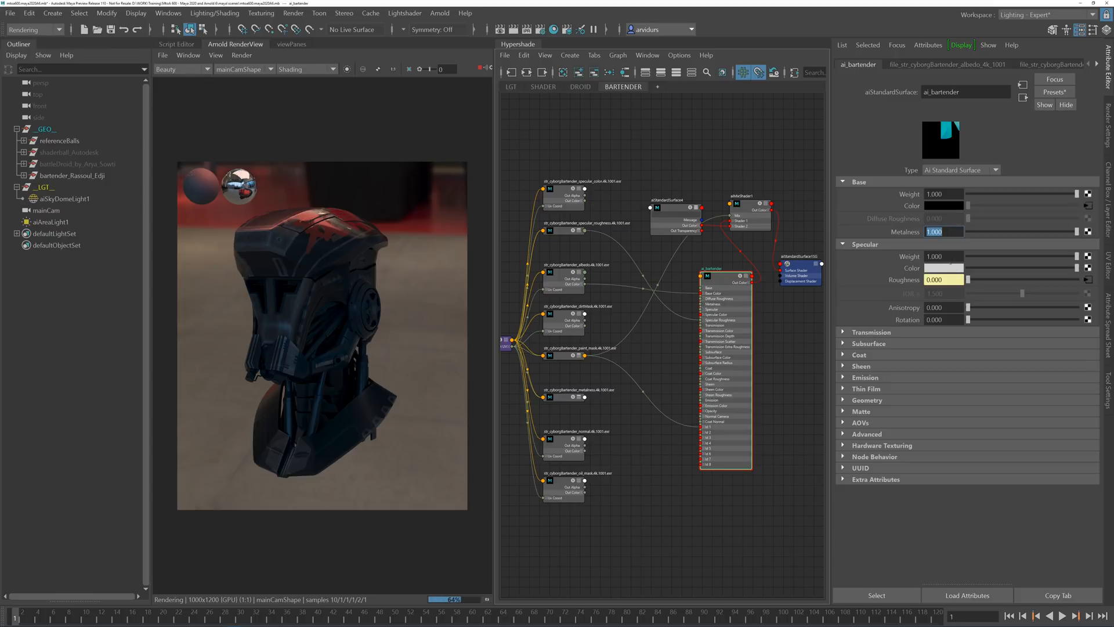
click(605, 200)
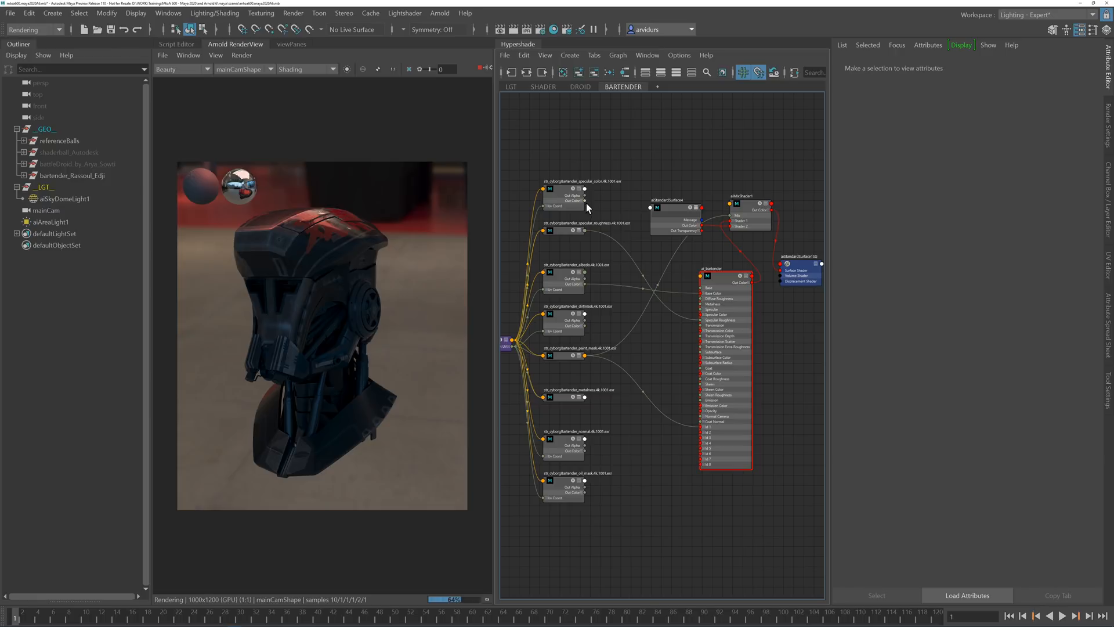
drag(585, 201, 700, 342)
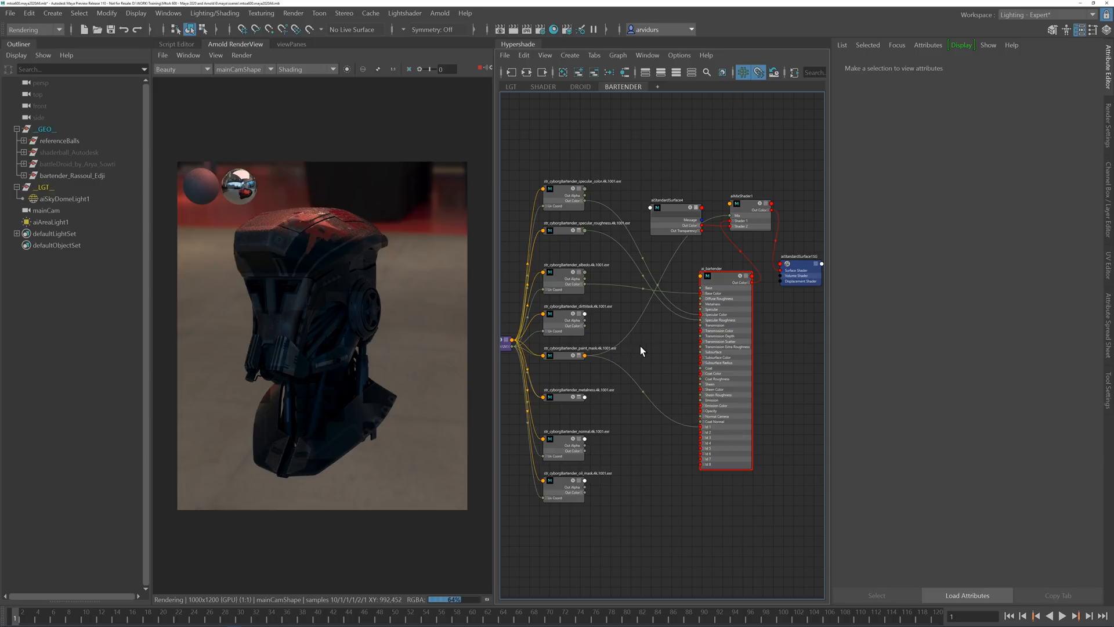
Step: Connect the dirtMask texture's Out Color to ai_bartender's Id 2 input and isolate the dirtMask in the render
drag(585, 325, 702, 436)
click(562, 316)
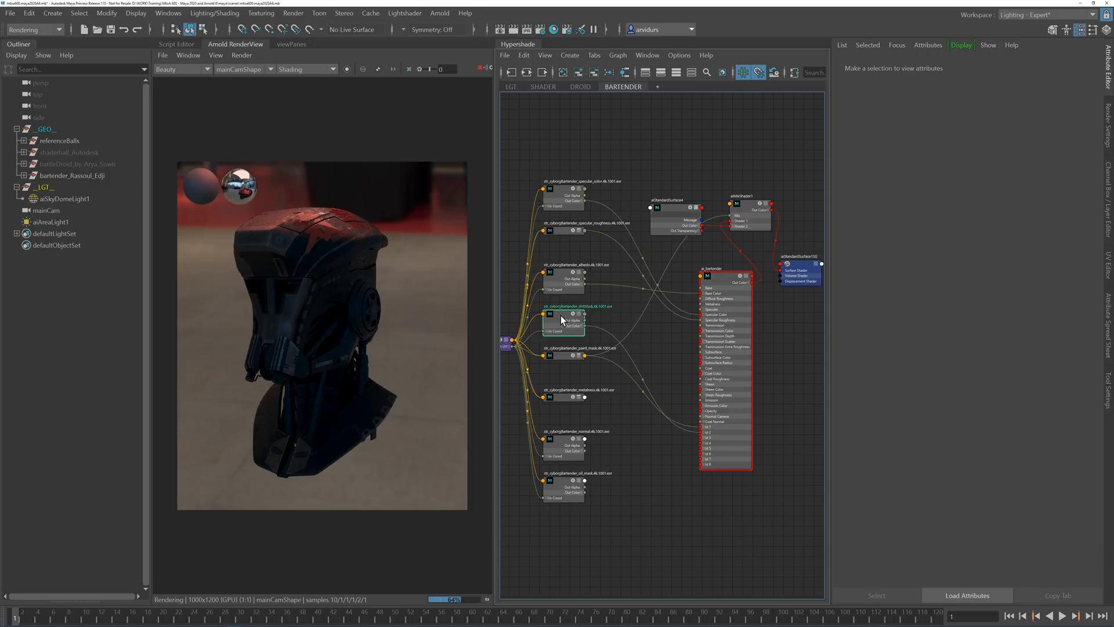
click(347, 69)
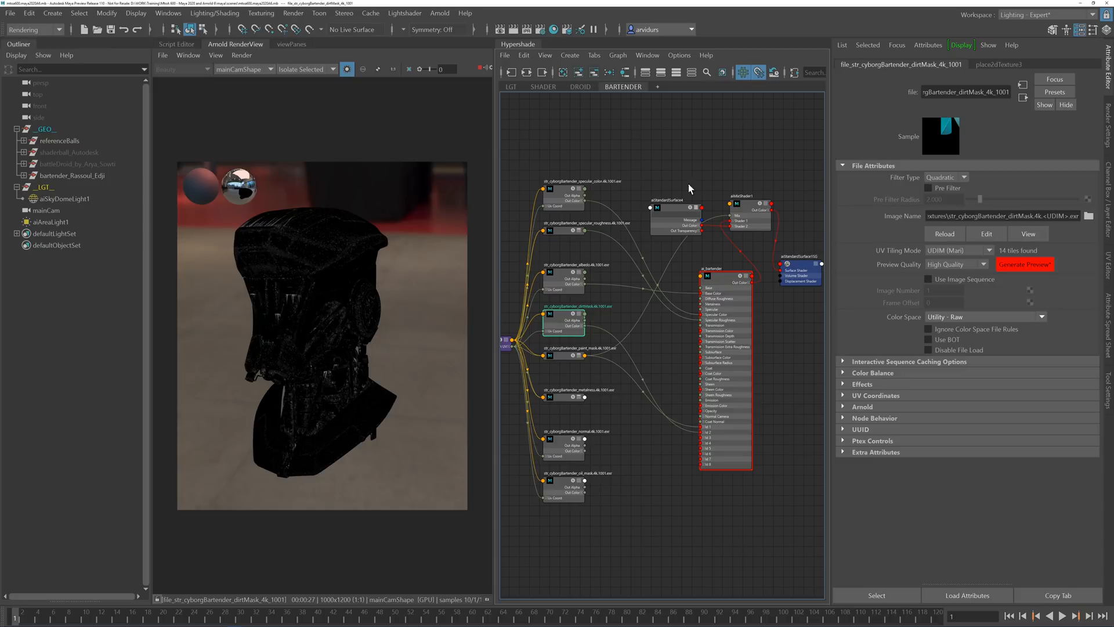
Step: Move the shading group node farther from the mix shader and preview aiStandardSurface4 in isolation in the render
alt+middle_drag(683, 155, 609, 155)
alt+middle_drag(732, 213, 724, 260)
drag(720, 309, 767, 306)
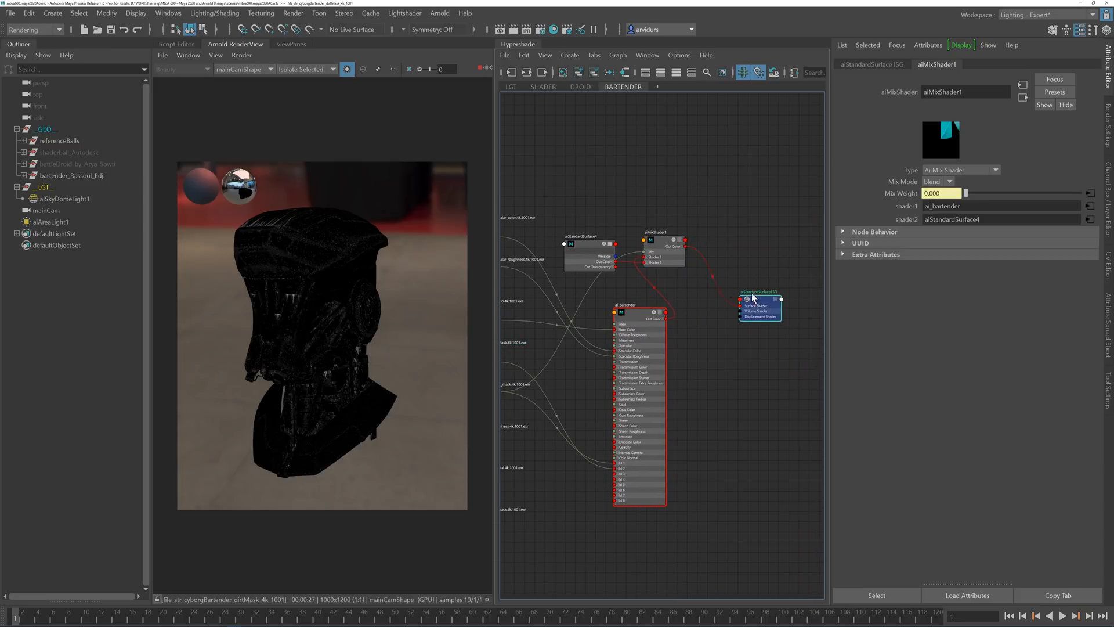
click(664, 250)
click(584, 246)
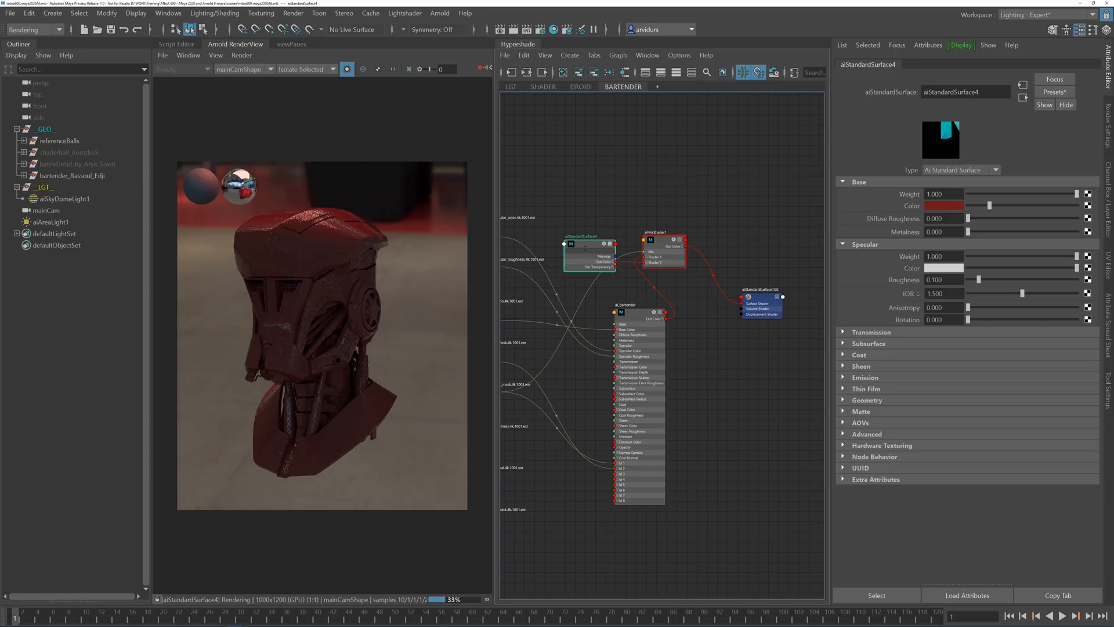
Step: Turn off the isolated render and spread out the collapsed aiStandardSurface4, aiMixShader1 and the shading group to free graph space
key(1)
drag(588, 247, 584, 181)
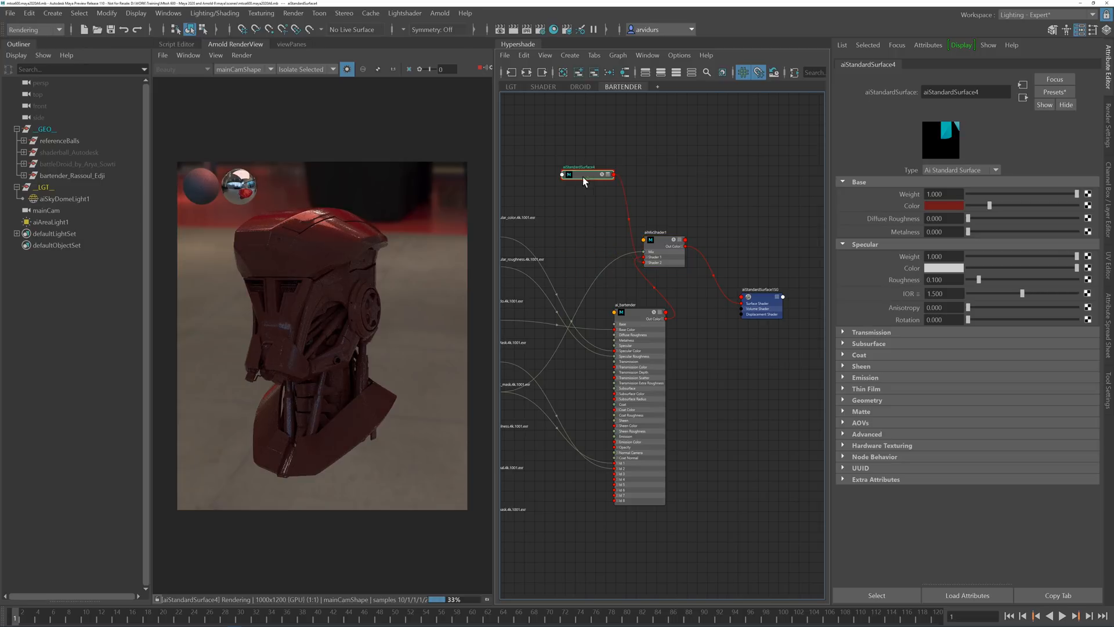
click(348, 69)
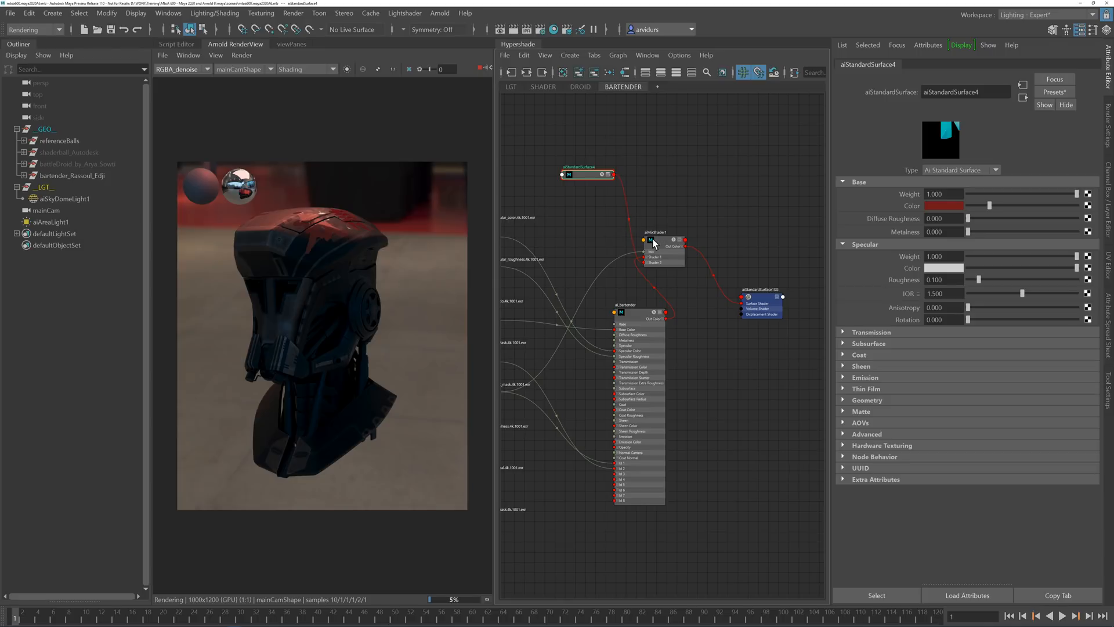
drag(658, 240, 674, 184)
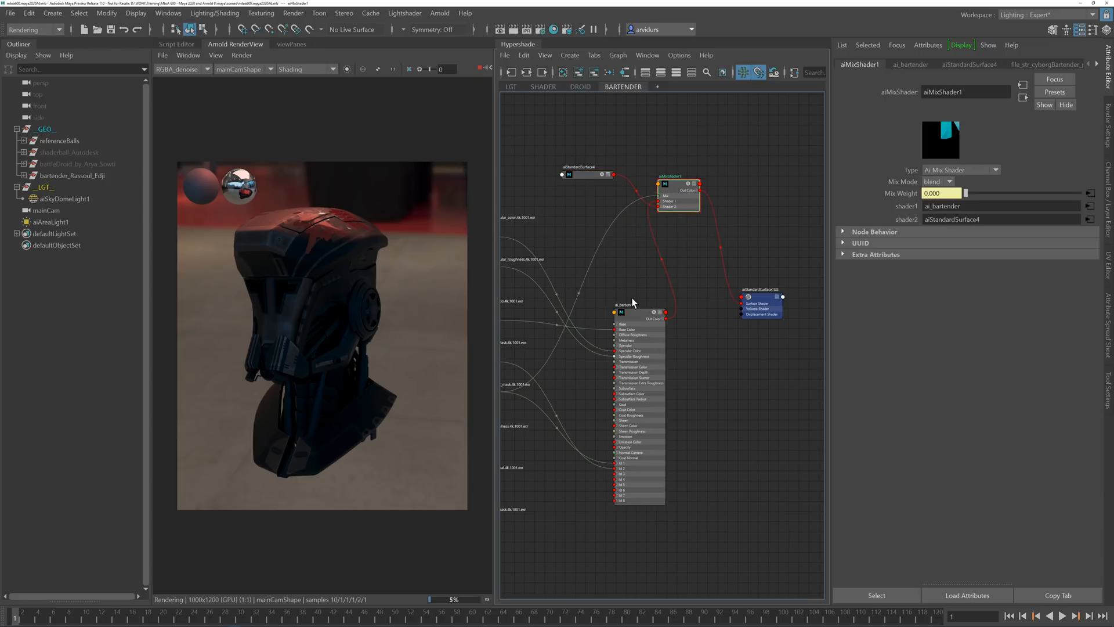
alt+middle_drag(705, 254, 644, 257)
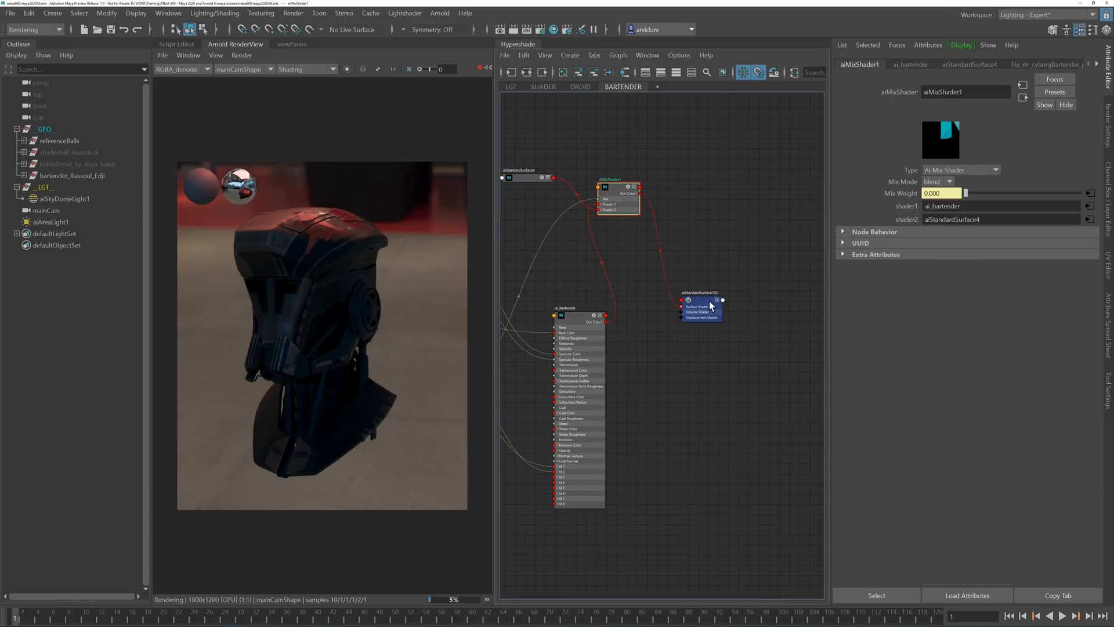
drag(709, 300, 738, 294)
Step: Create a second aiMixShader, remove its extra shading group, and connect aiMixShader1's Out Color to its Shader 1 input
key(Tab)
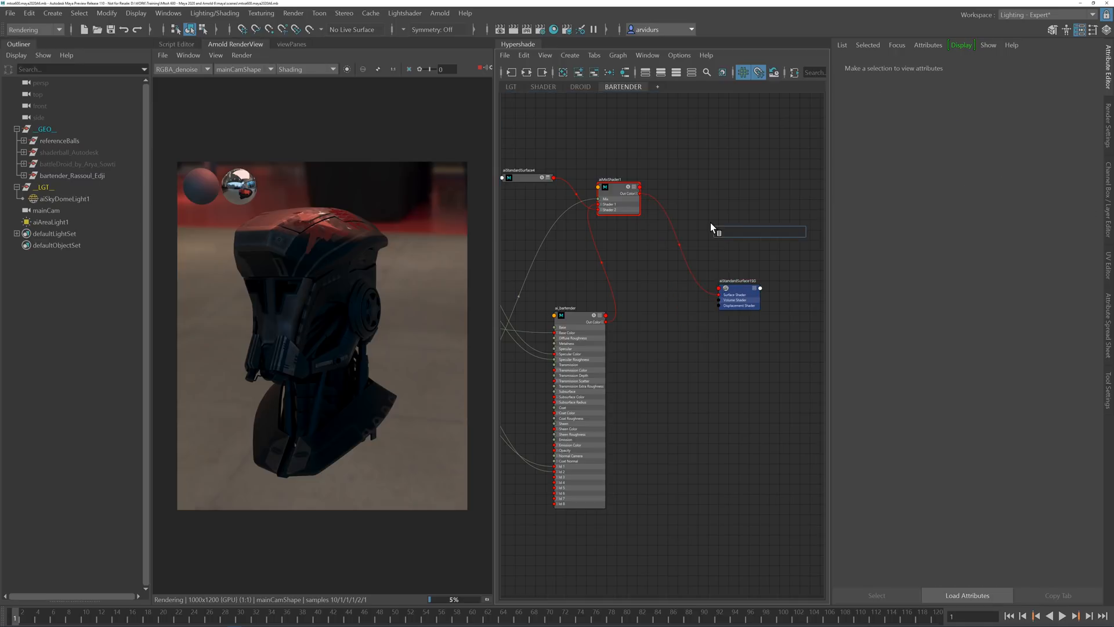
text(mix)
key(Return)
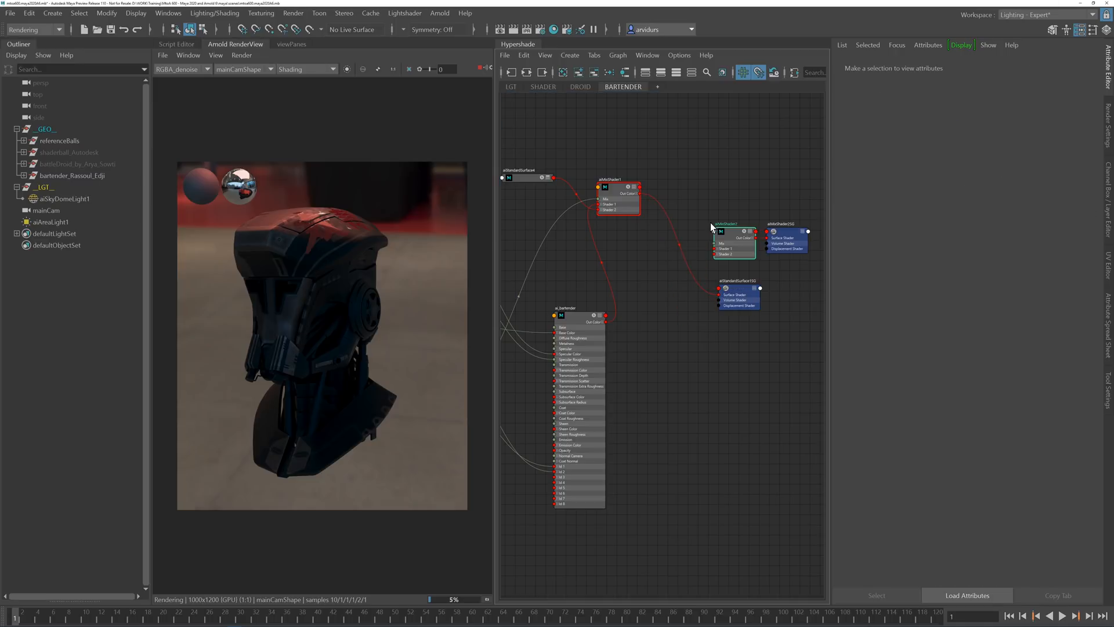
click(789, 241)
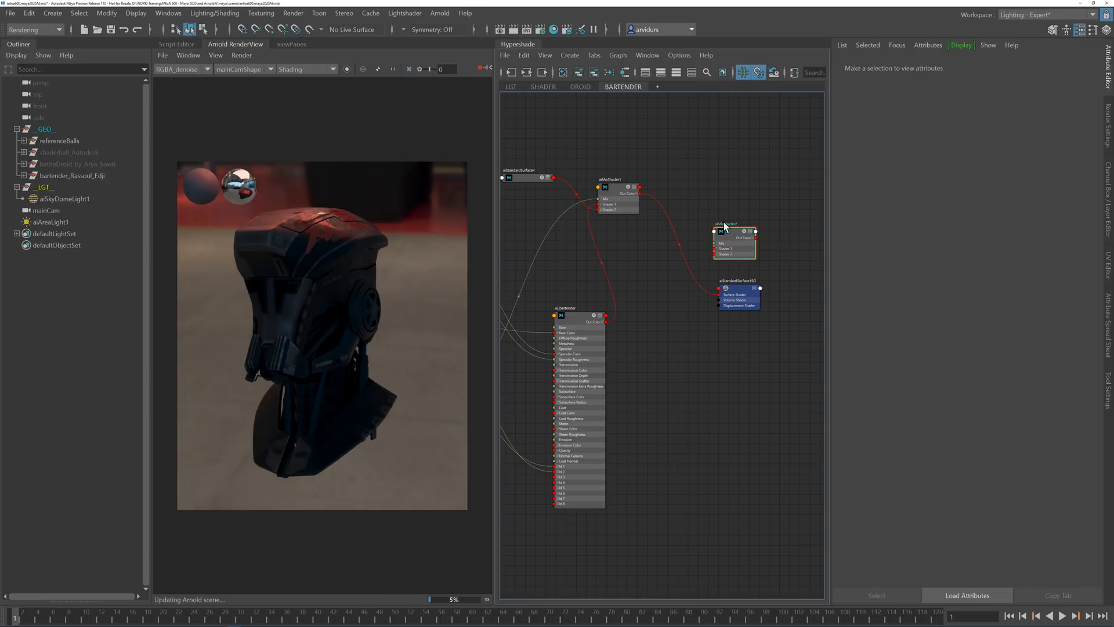
drag(719, 227, 711, 181)
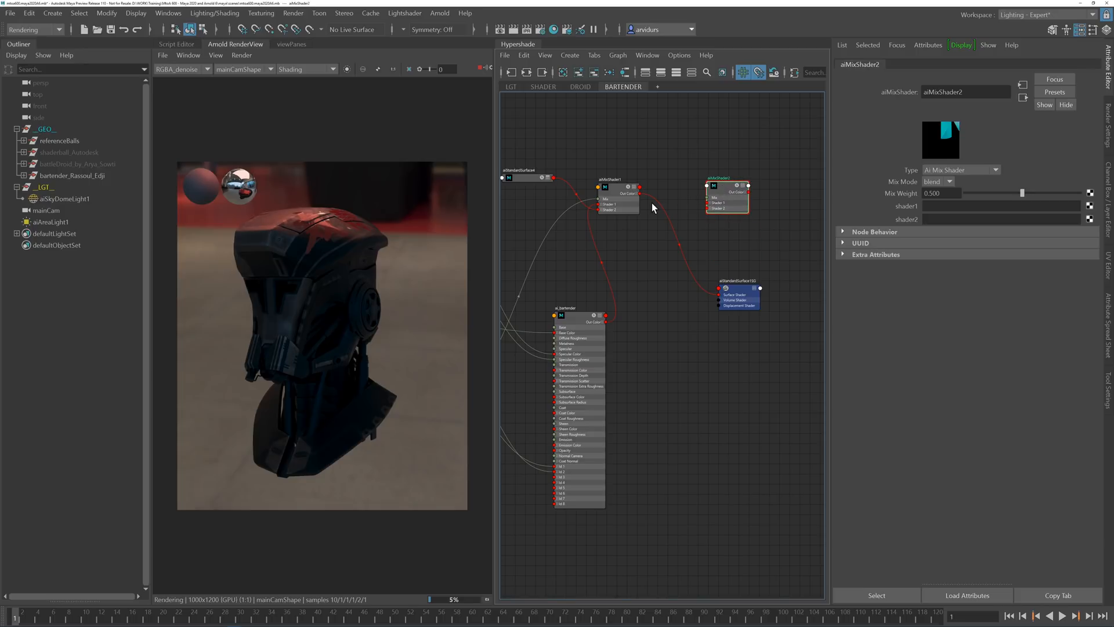
drag(640, 193, 708, 206)
alt+middle_drag(684, 248, 708, 222)
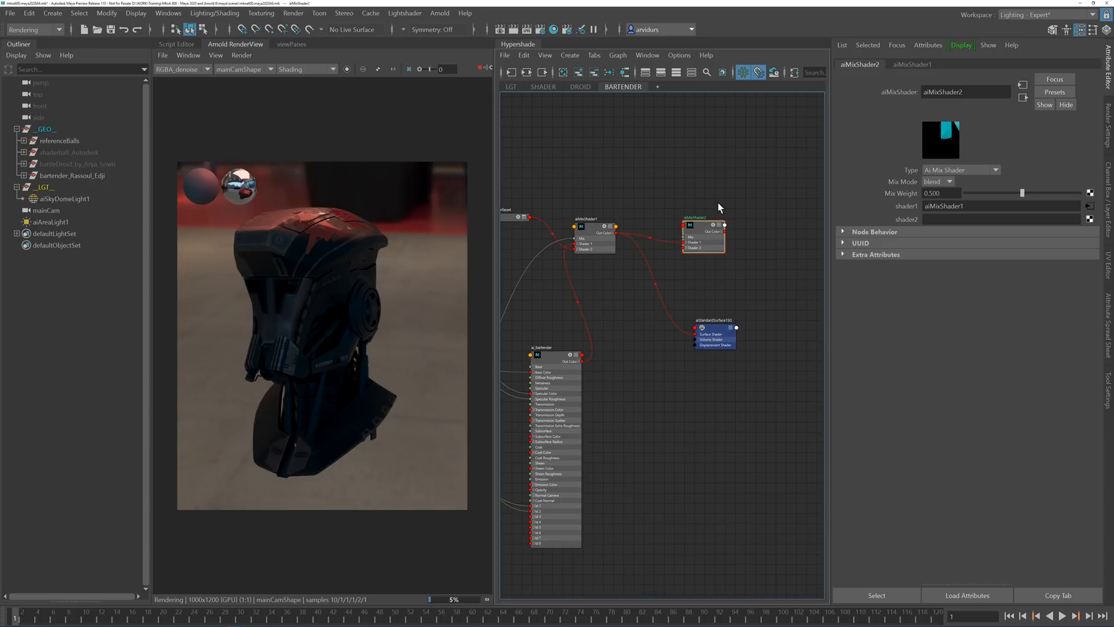
drag(710, 229, 741, 187)
Step: Create a standardSurface shader below the second mix shader and delete its extra shading group
click(732, 251)
key(Tab)
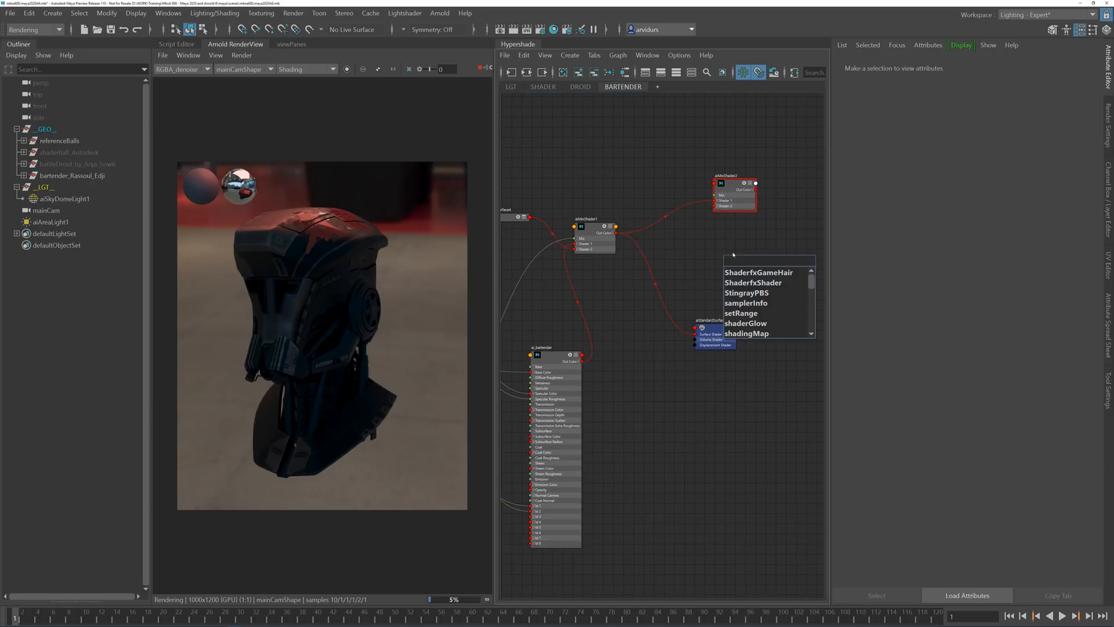
text(stand)
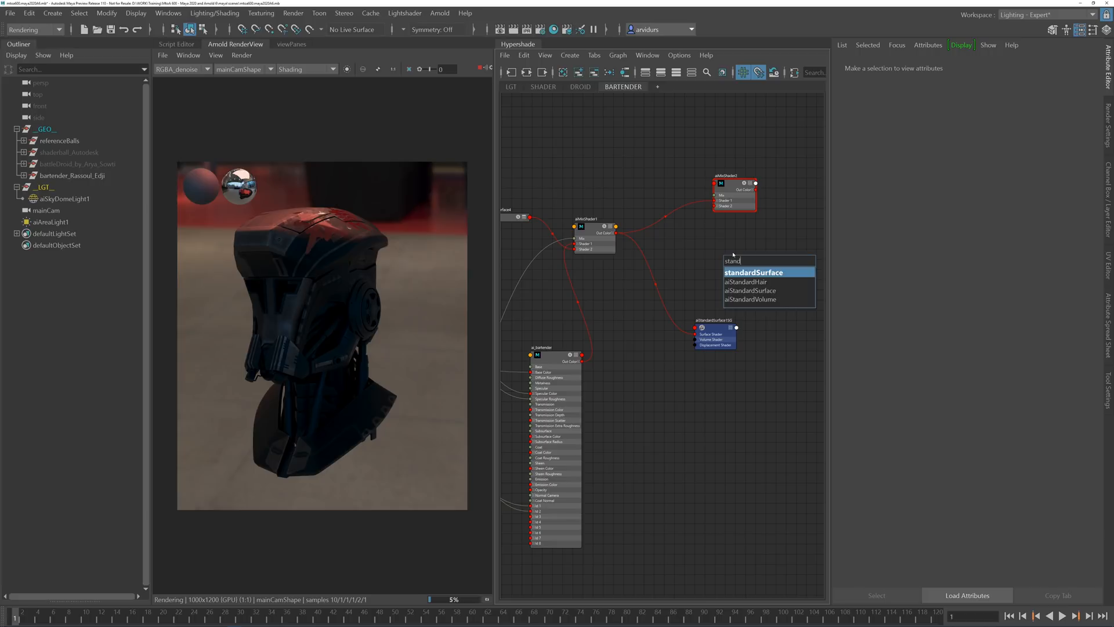
key(Return)
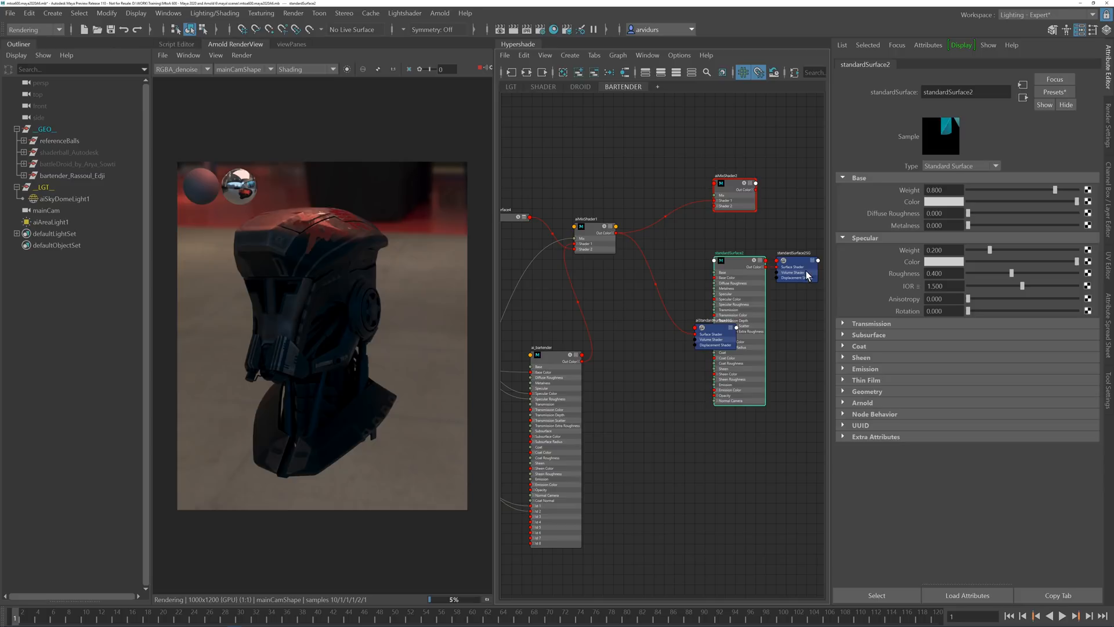
alt+middle_drag(802, 270, 758, 264)
click(757, 265)
key(Delete)
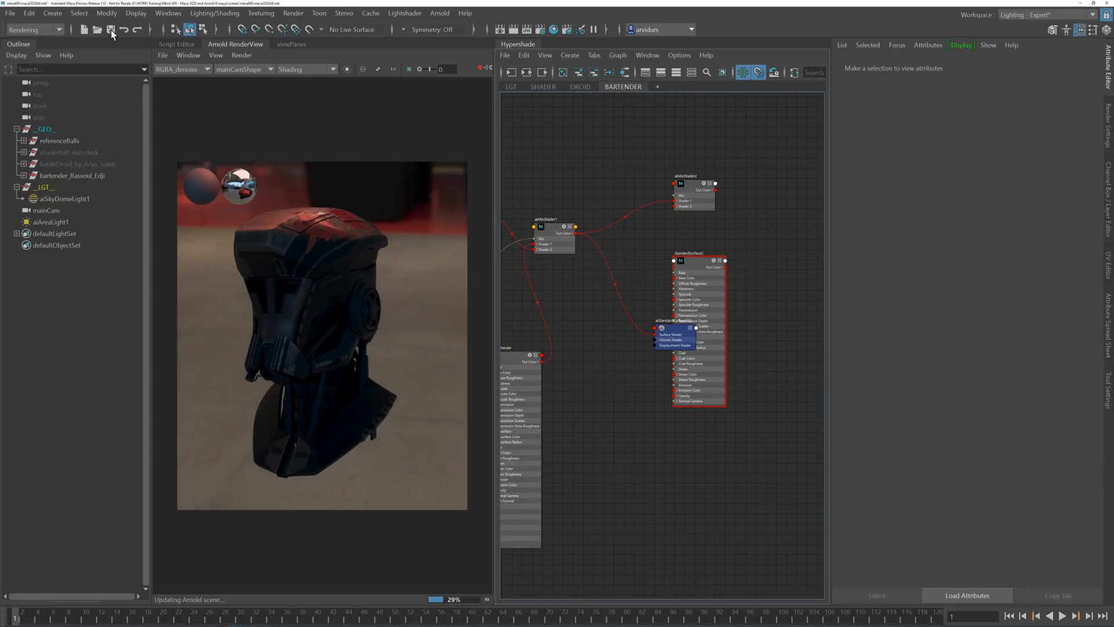
Step: Connect standardSurface2's Out Color to aiMixShader2's Shader 2 input and collapse the standardSurface2 node
drag(694, 262, 626, 247)
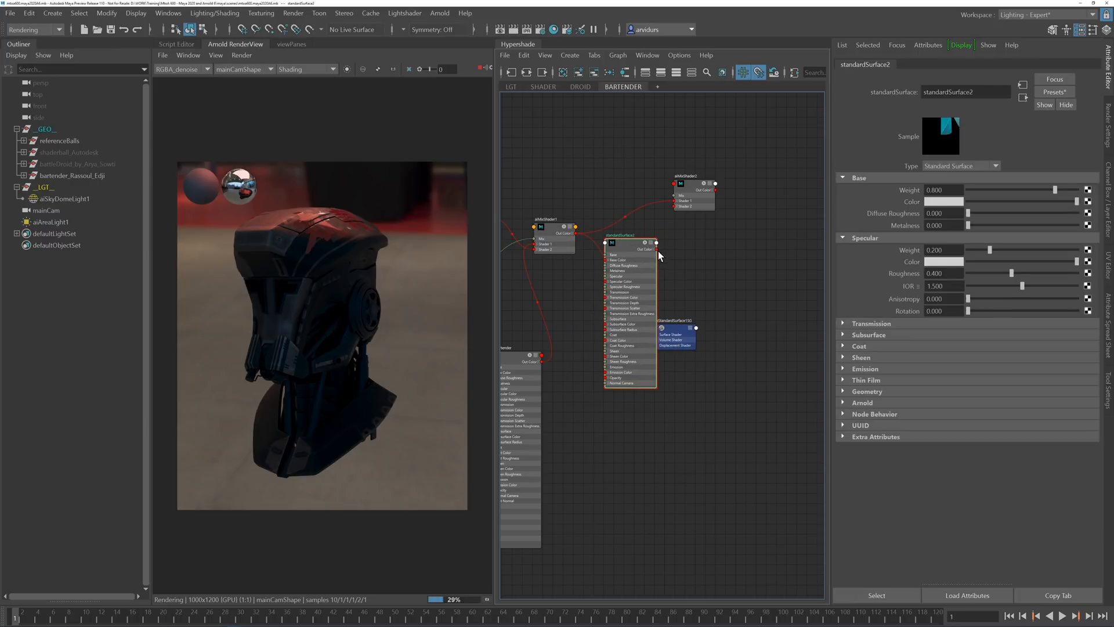
drag(656, 249, 674, 210)
key(1)
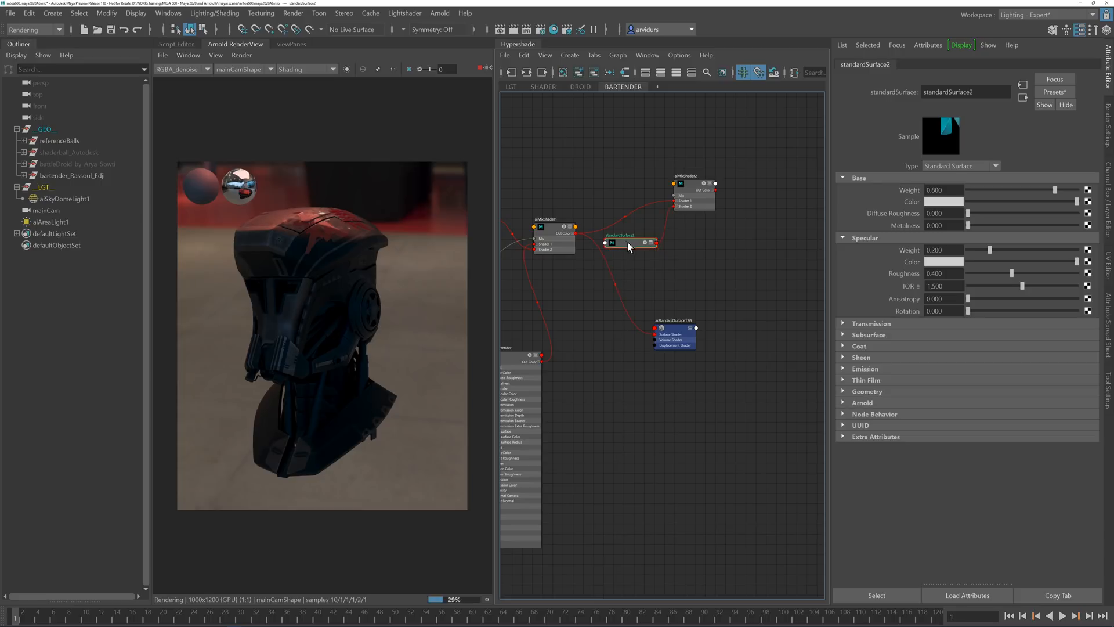
drag(626, 243, 648, 249)
Step: Connect aiMixShader2's Out Color to the bartender shading group's Surface Shader and set the Mix Weight to 1
click(696, 189)
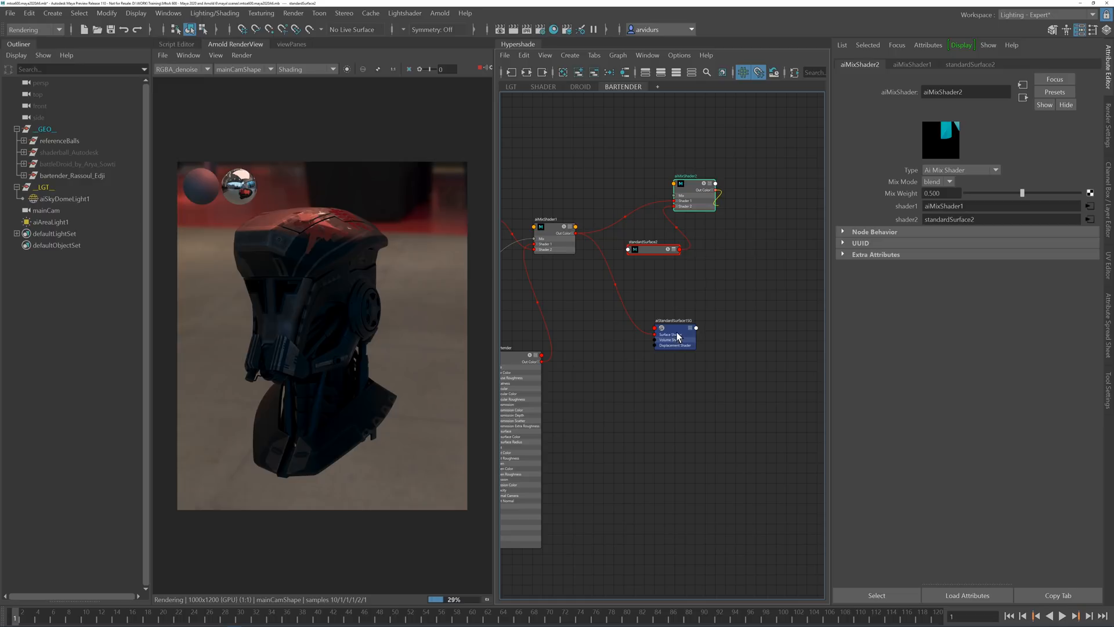
drag(715, 190, 657, 338)
click(713, 217)
click(693, 184)
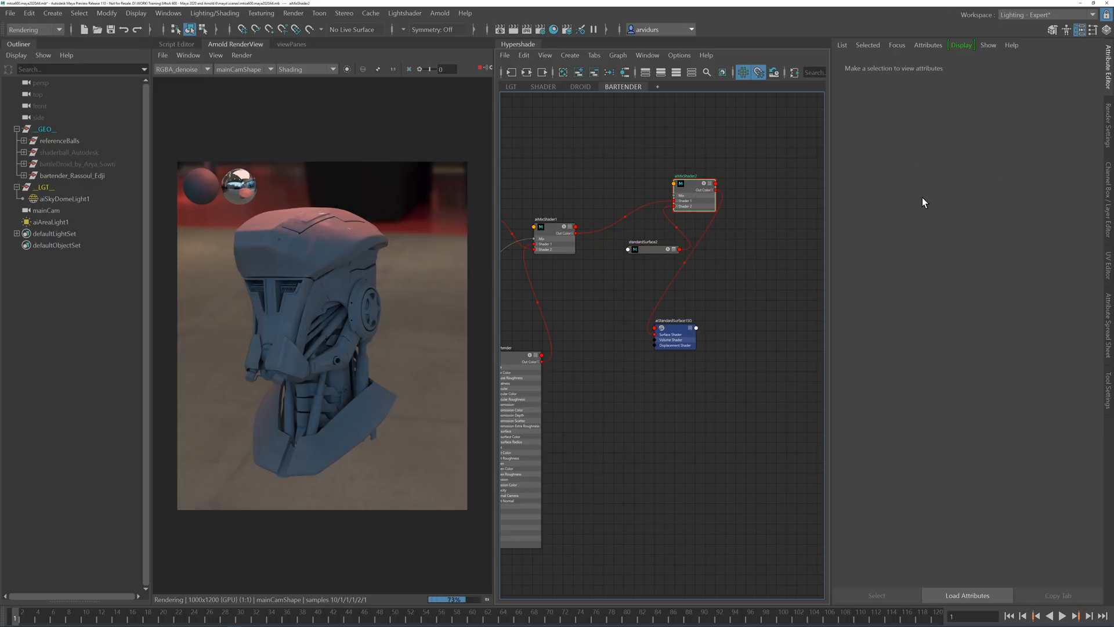
drag(946, 195, 902, 194)
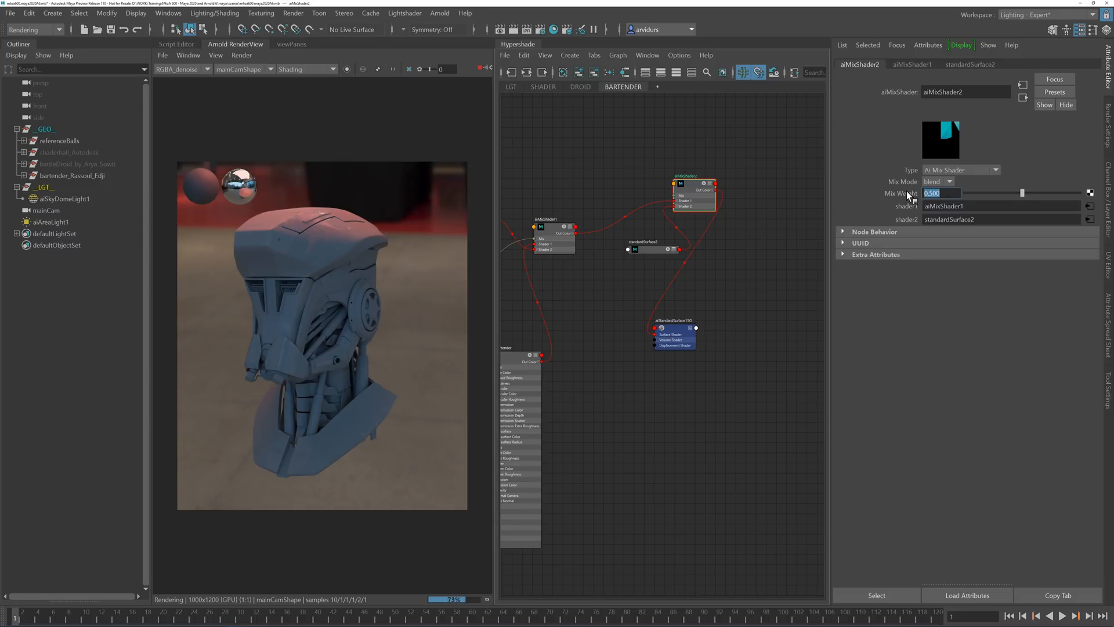
text(1)
key(Return)
Step: Move standardSurface2 above the mix shaders, add an aiNoise node beside it, and connect the noise's Out Color to its Base Color
click(657, 250)
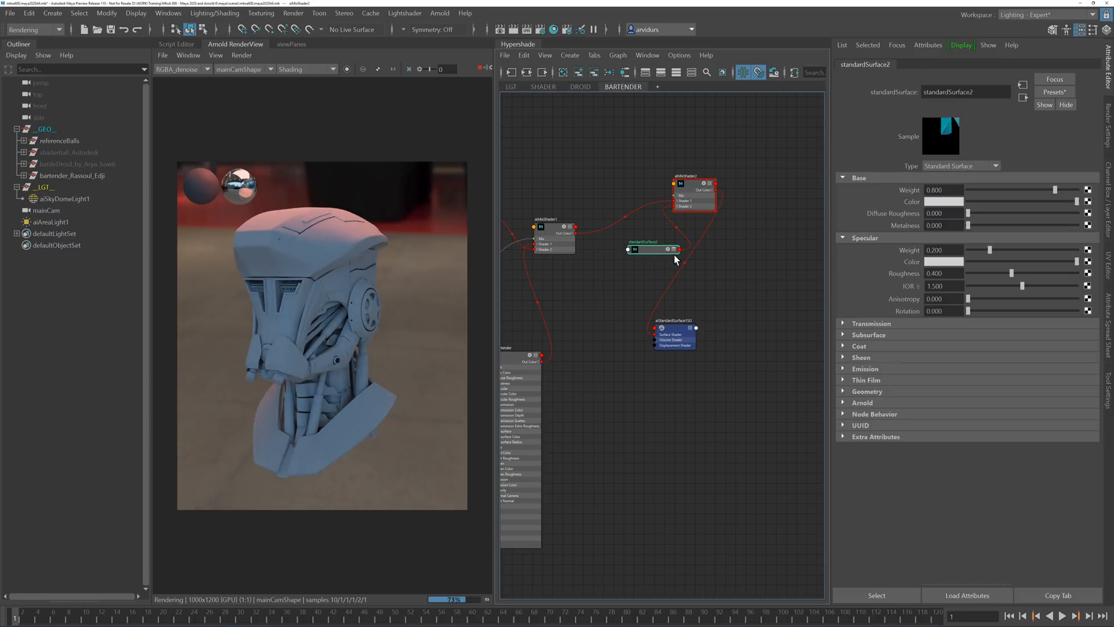
drag(657, 251, 598, 141)
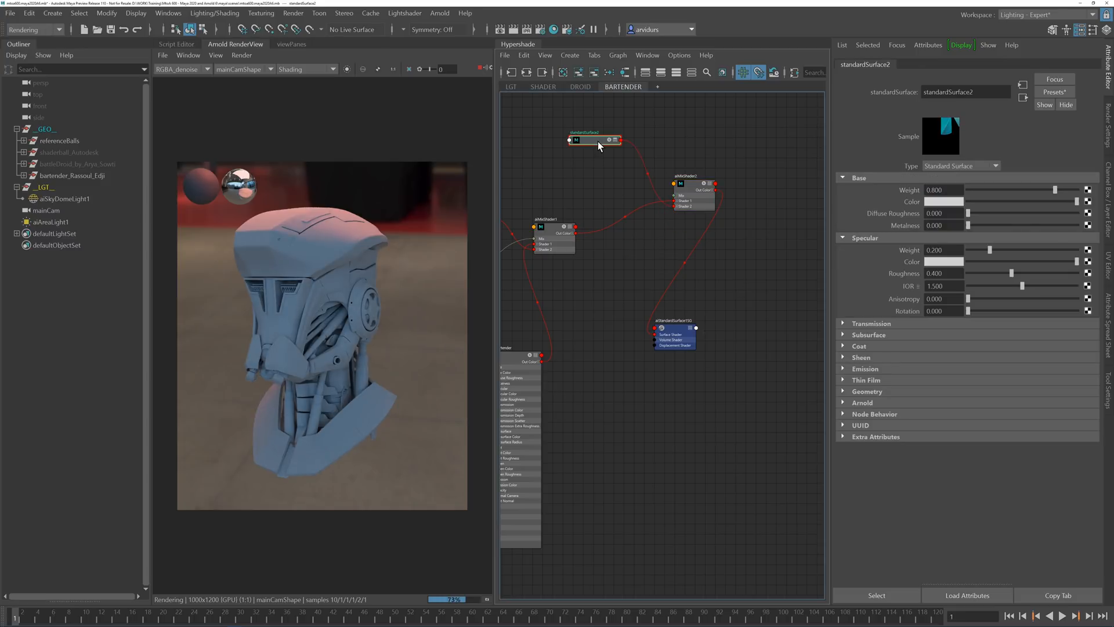
alt+middle_drag(573, 172, 642, 219)
click(572, 178)
key(Tab)
text(ainoi)
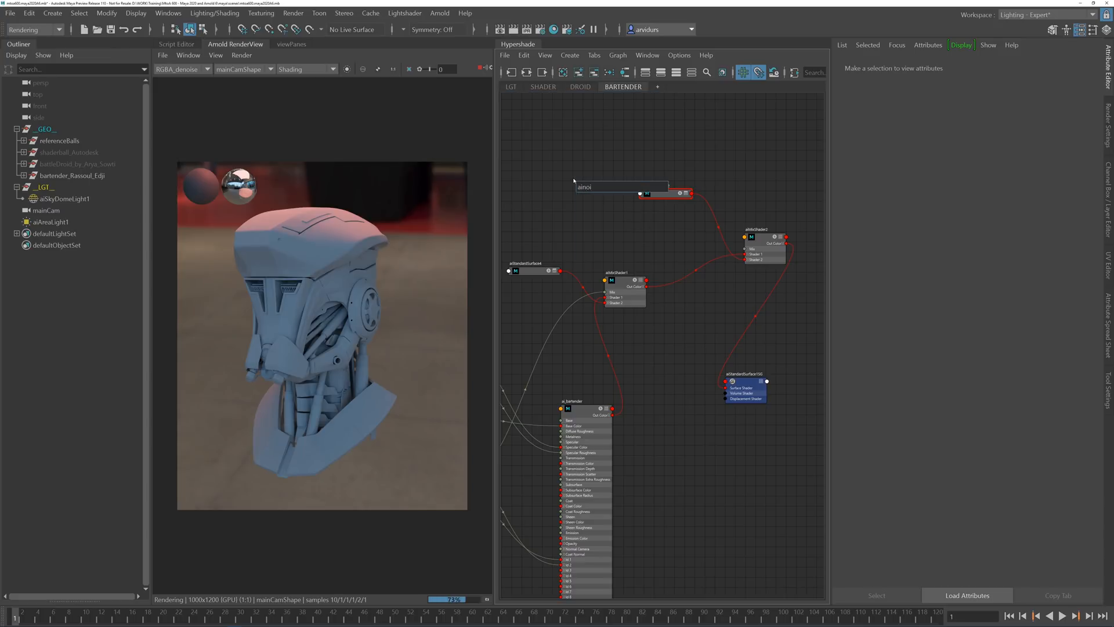
key(Return)
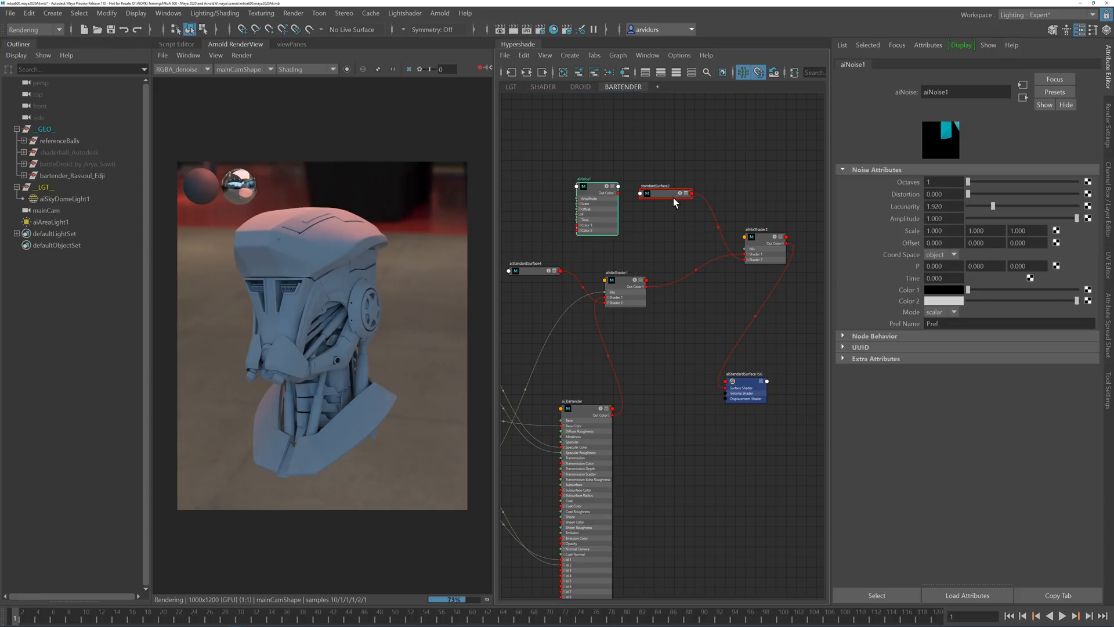
click(664, 201)
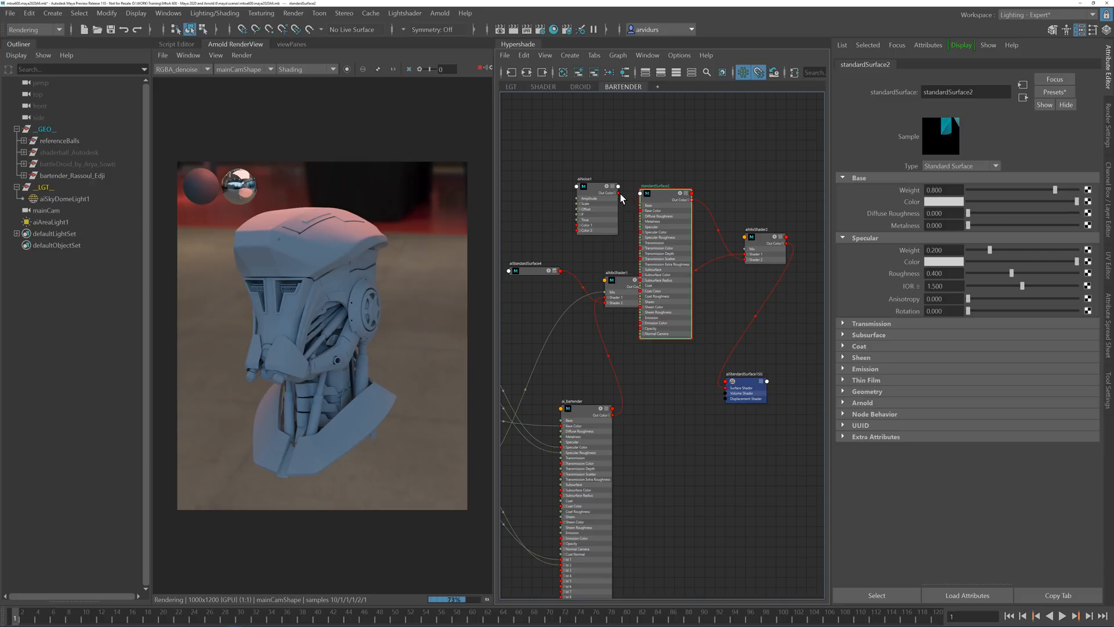
drag(619, 192, 641, 212)
Step: Set aiNoise1's Coord Space to uv and its Scale to 25, 25, 25
click(598, 189)
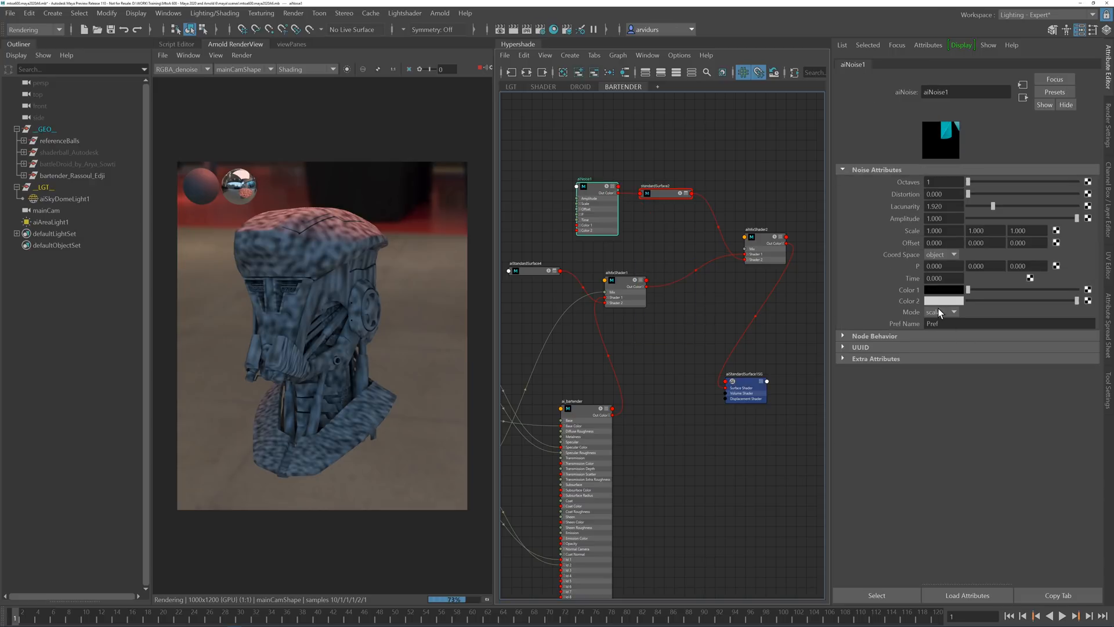
click(940, 255)
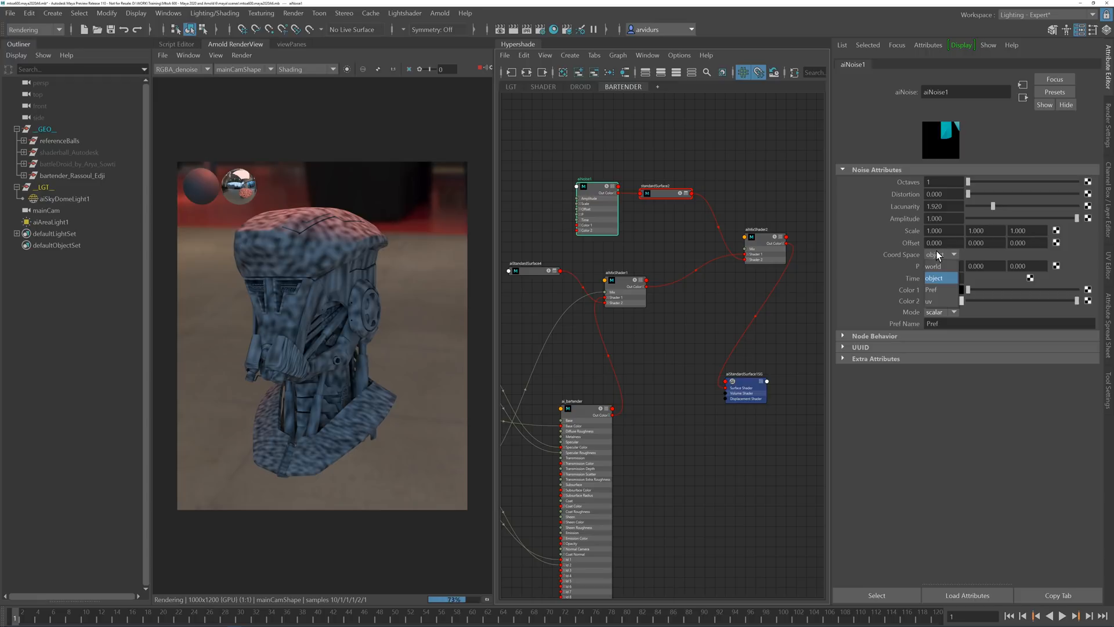
click(932, 301)
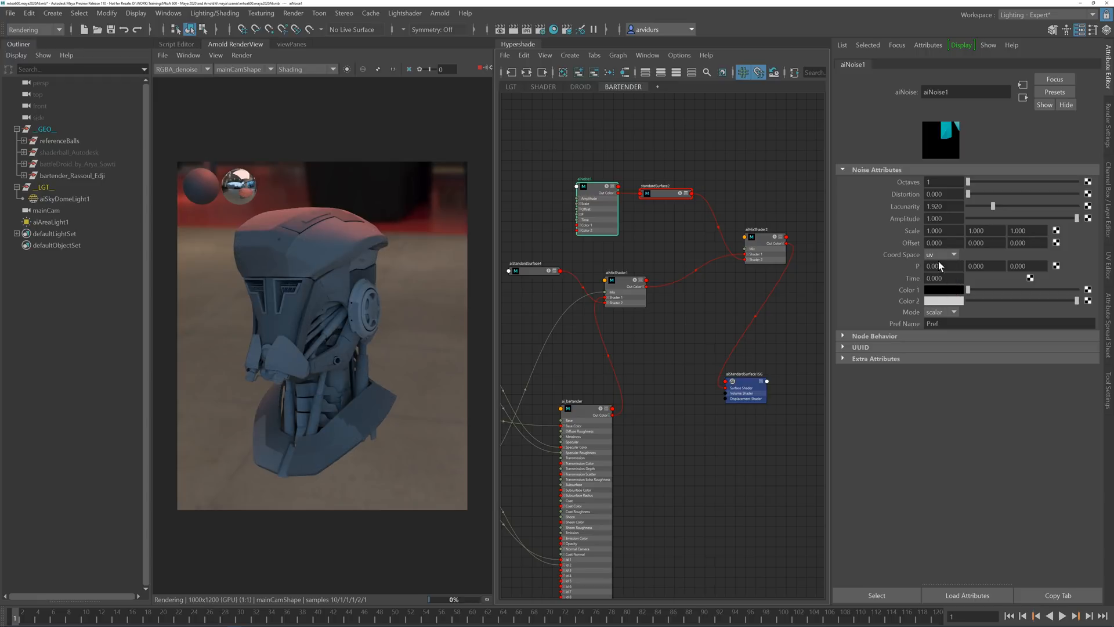
drag(946, 231, 914, 231)
text(25)
key(Tab)
text(25)
key(Tab)
text(25)
key(Return)
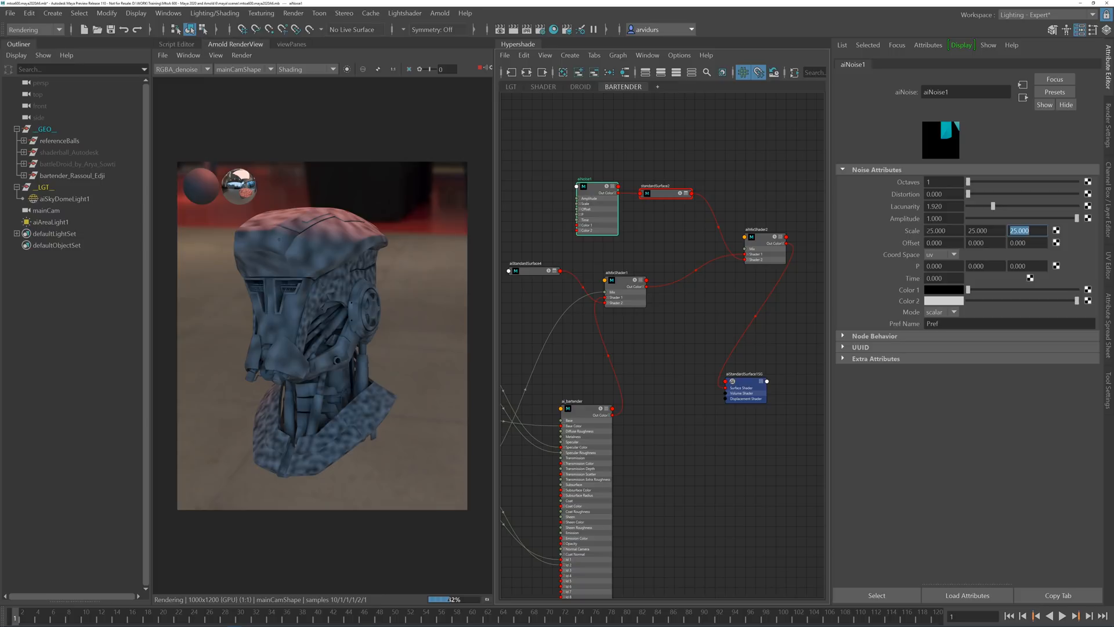
click(927, 230)
Step: Set aiNoise1's Color 1 to the tan from the color history and Color 2 to a darker shade of it
click(938, 290)
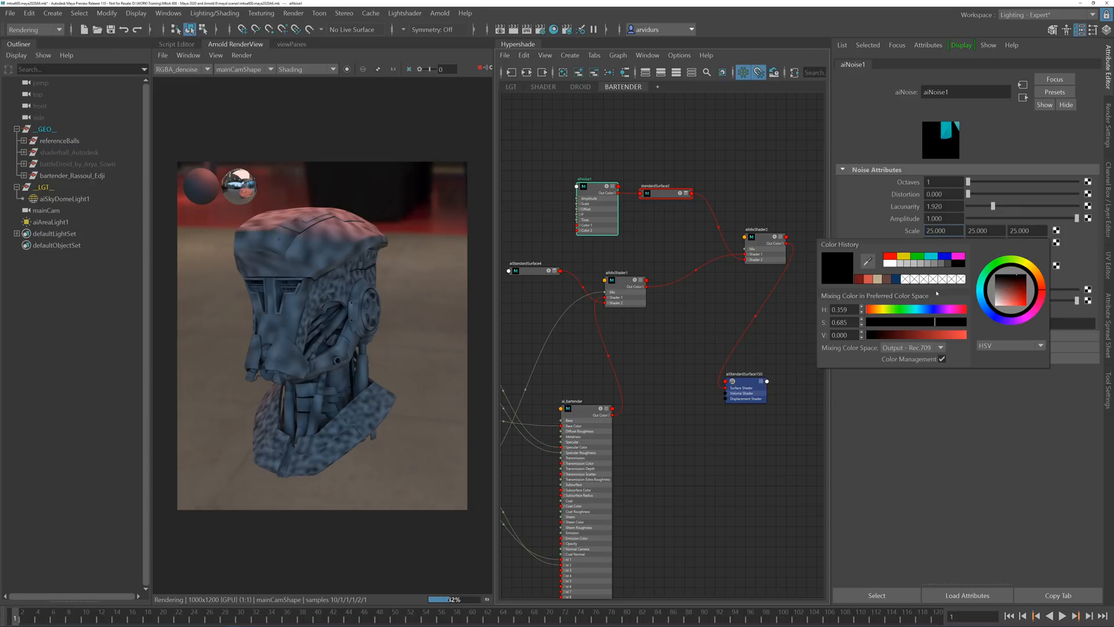
click(878, 282)
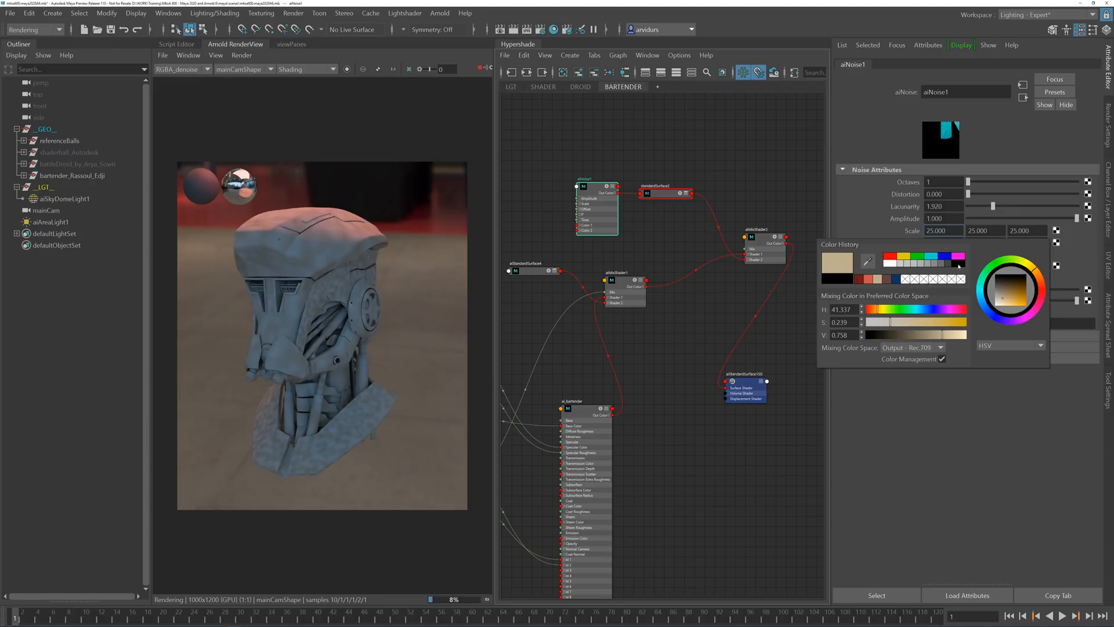
click(945, 302)
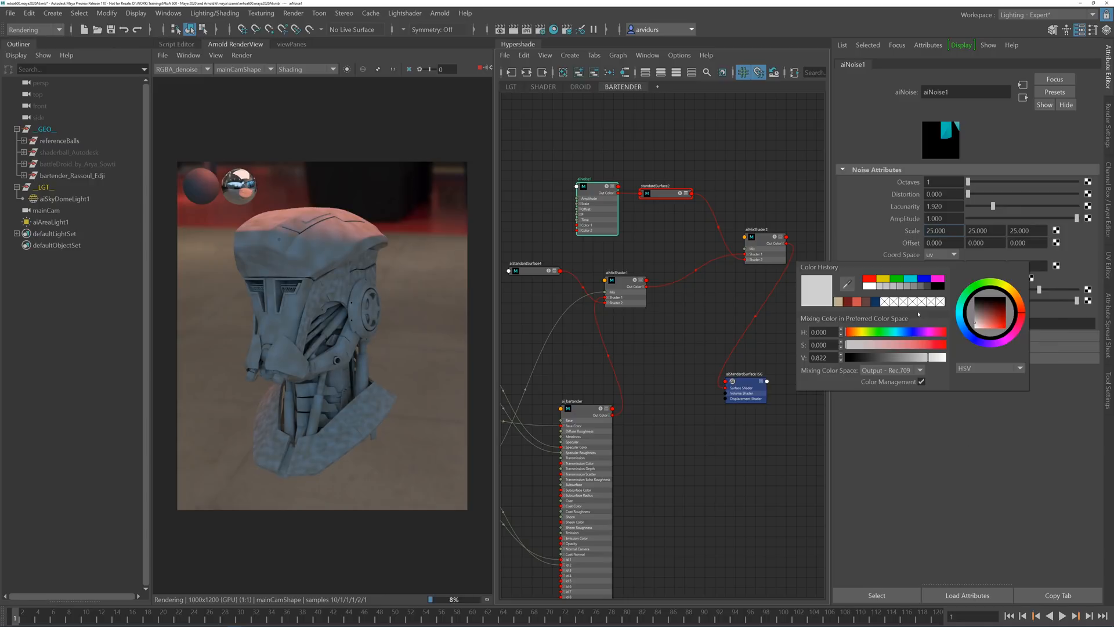
click(838, 302)
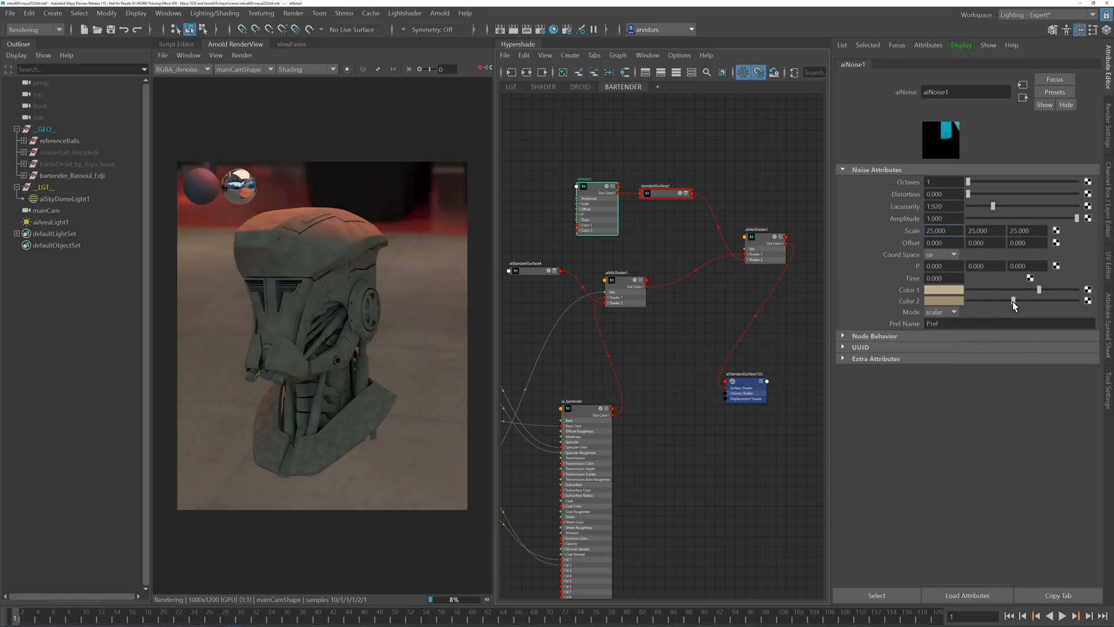
click(792, 173)
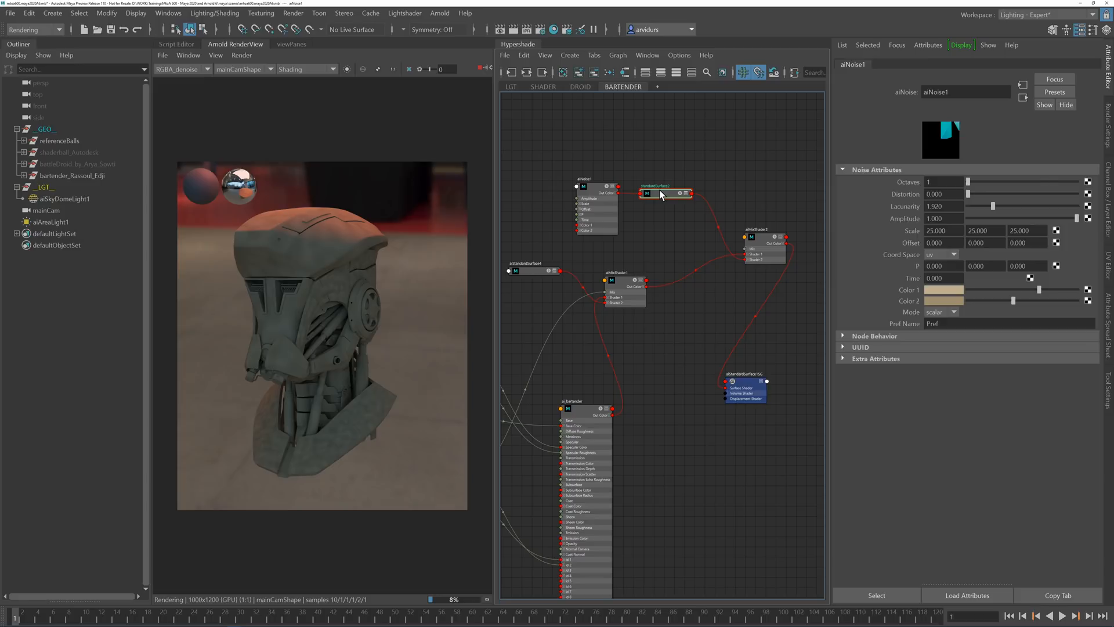
Step: Set standardSurface2's Diffuse Roughness to 1 and its Base Weight to 1
click(662, 195)
double_click(934, 213)
text(1)
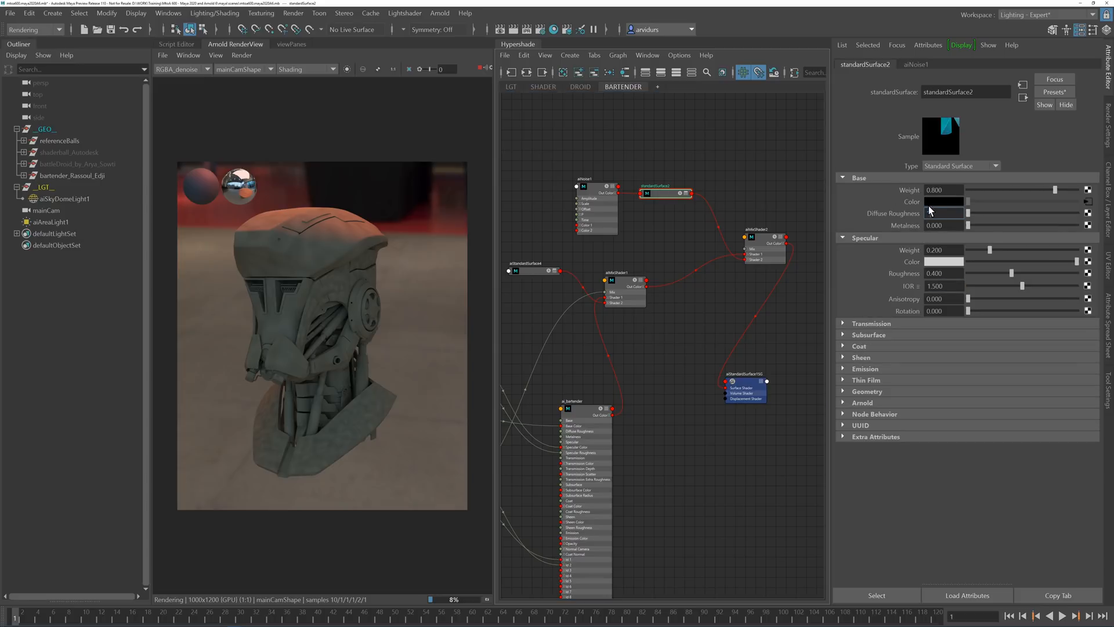
key(Return)
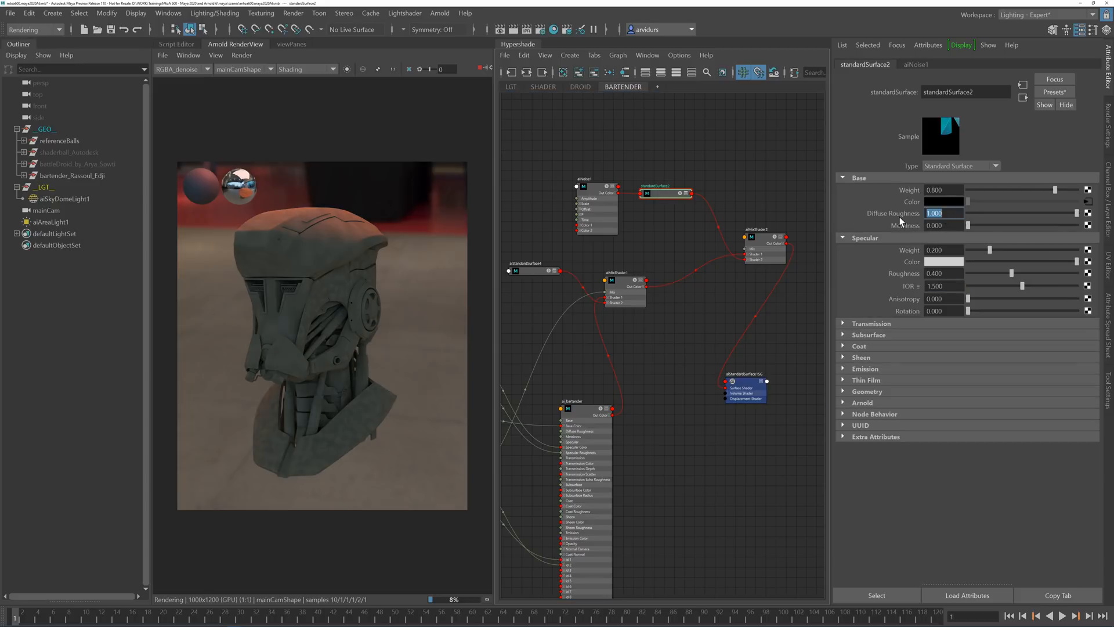
drag(952, 190, 890, 186)
text(1)
key(Return)
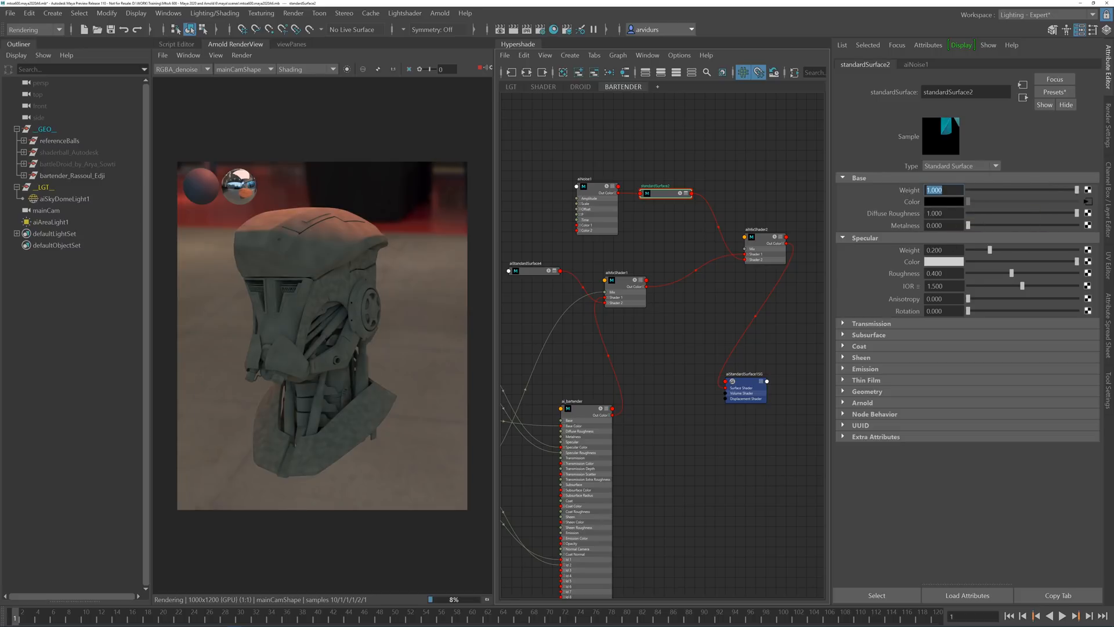
Step: Set standardSurface2's Specular Roughness to 0.176
click(1001, 274)
click(992, 273)
click(987, 273)
Step: Connect the dirtMask texture's output to aiMixShader2's Mix and inspect the dust layer on the rendered head up close
mouse_move(660, 347)
alt+middle_down()
mouse_move(656, 331)
mouse_move(716, 298)
alt+middle_up()
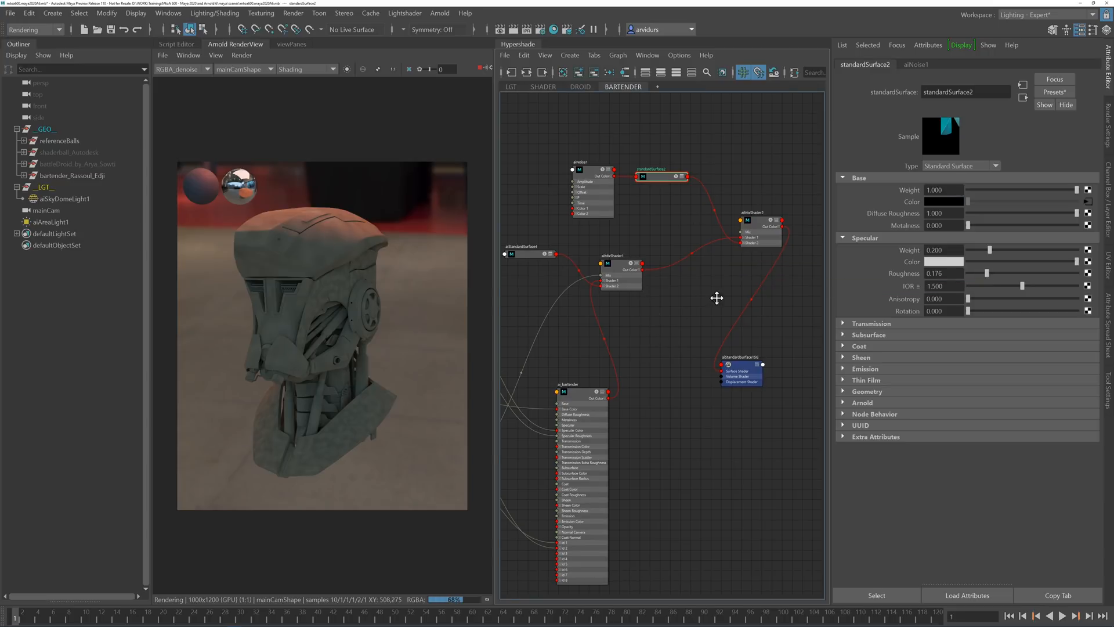
alt+middle_drag(595, 438, 637, 433)
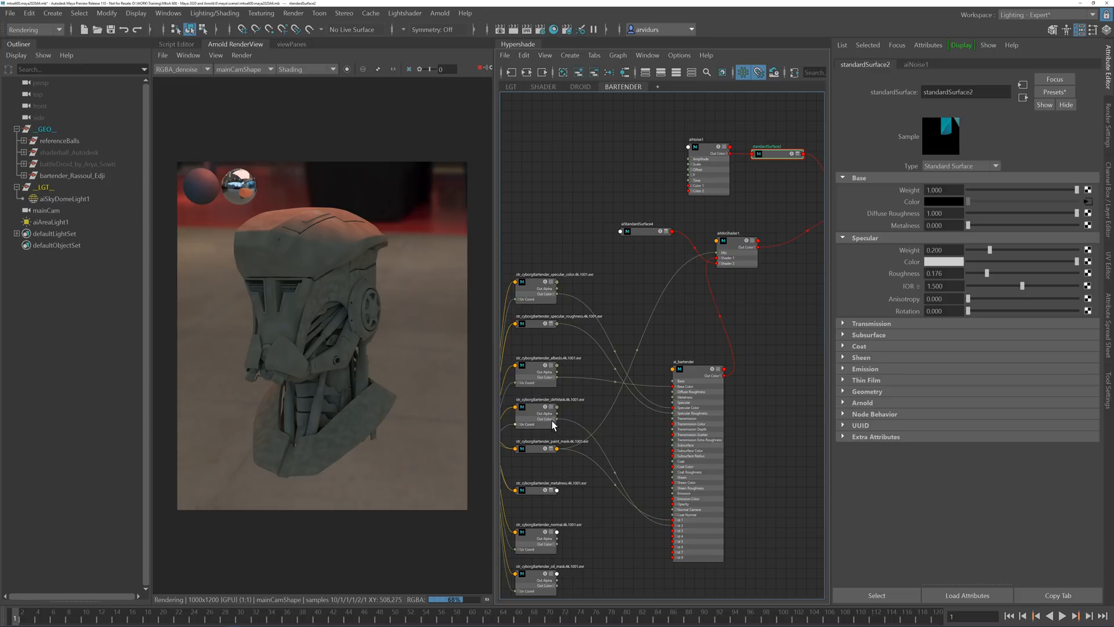
mouse_move(558, 428)
drag(559, 428, 696, 249)
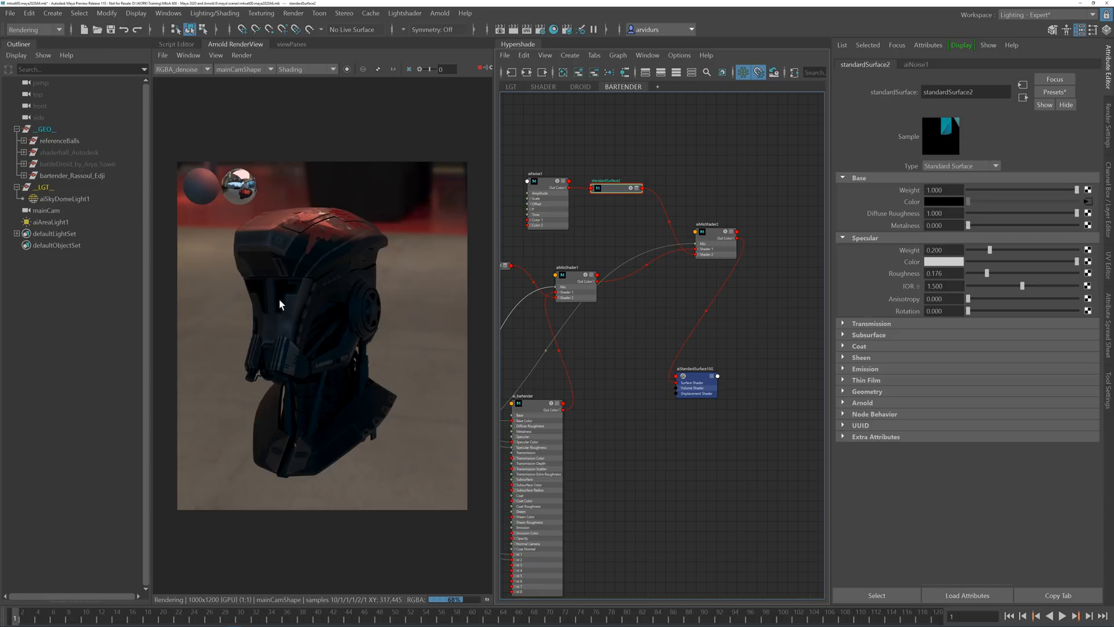
scroll(280, 299, up, 1)
scroll(311, 303, up, 1)
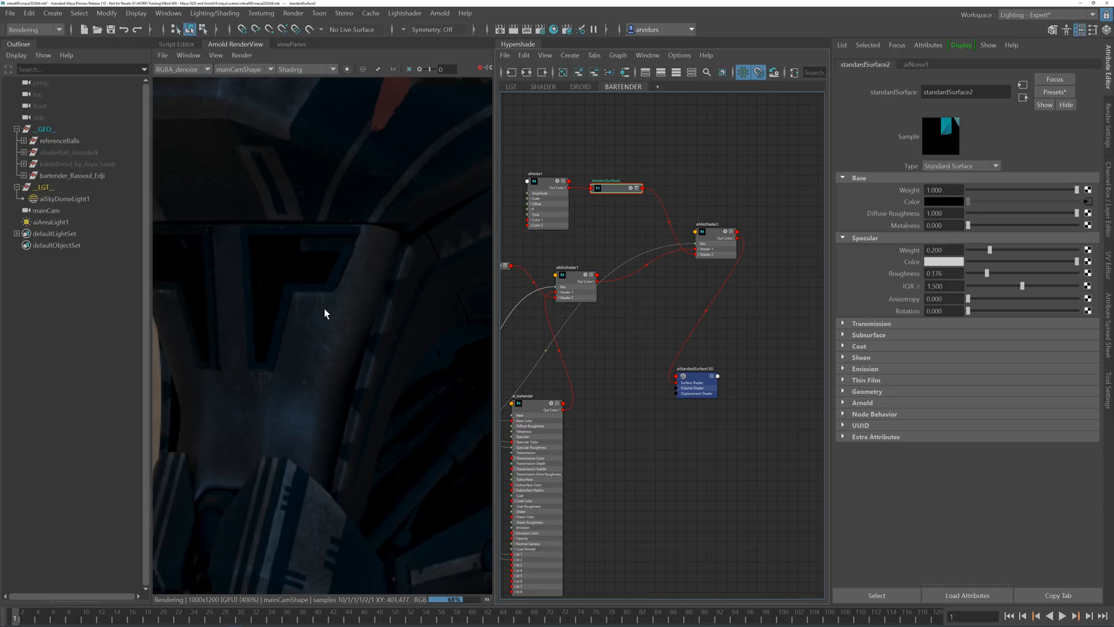
scroll(308, 287, down, 1)
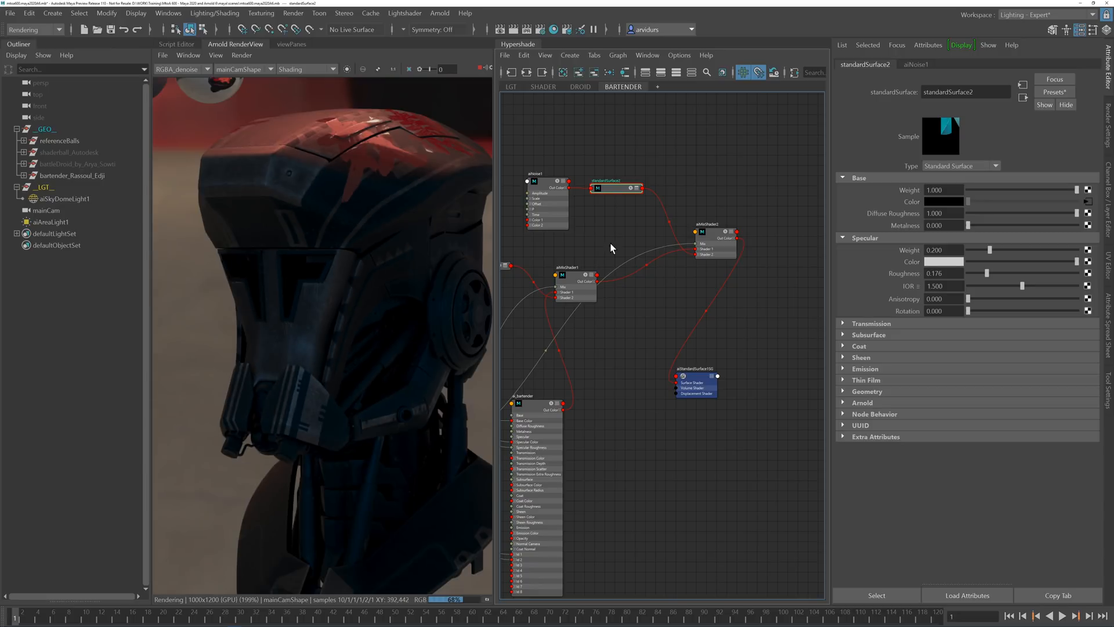
Step: Add an aiNormalMap node, feed the normal texture's Out Color into its Input, and connect its output to ai_bartender's Normal Camera
alt+middle_drag(618, 357, 690, 343)
click(686, 363)
scroll(687, 377, down, 2)
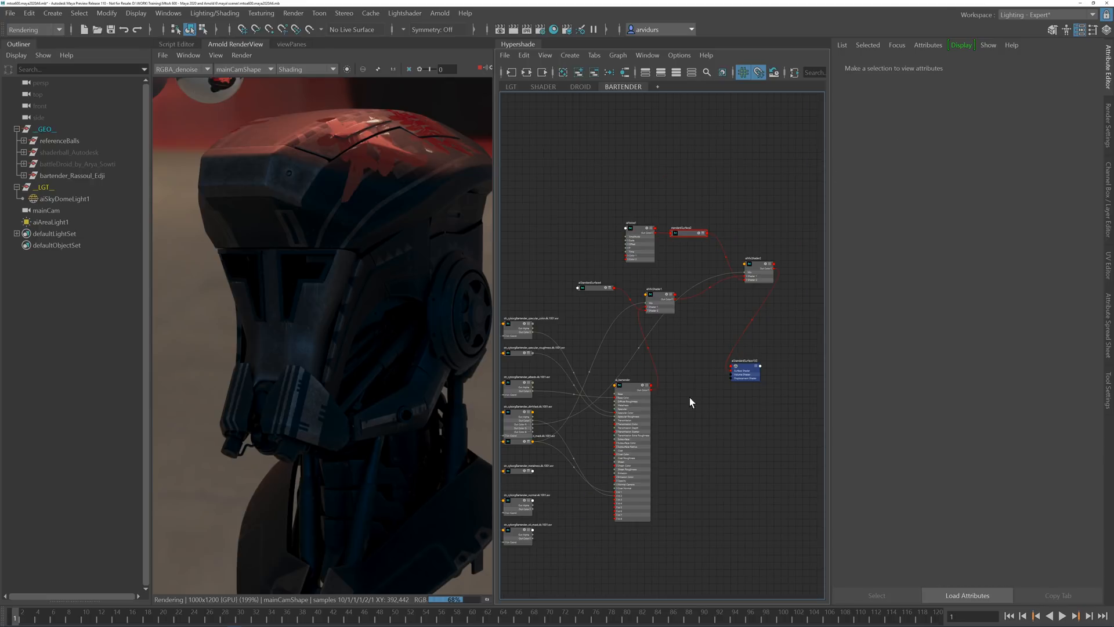
alt+middle_drag(689, 397, 718, 401)
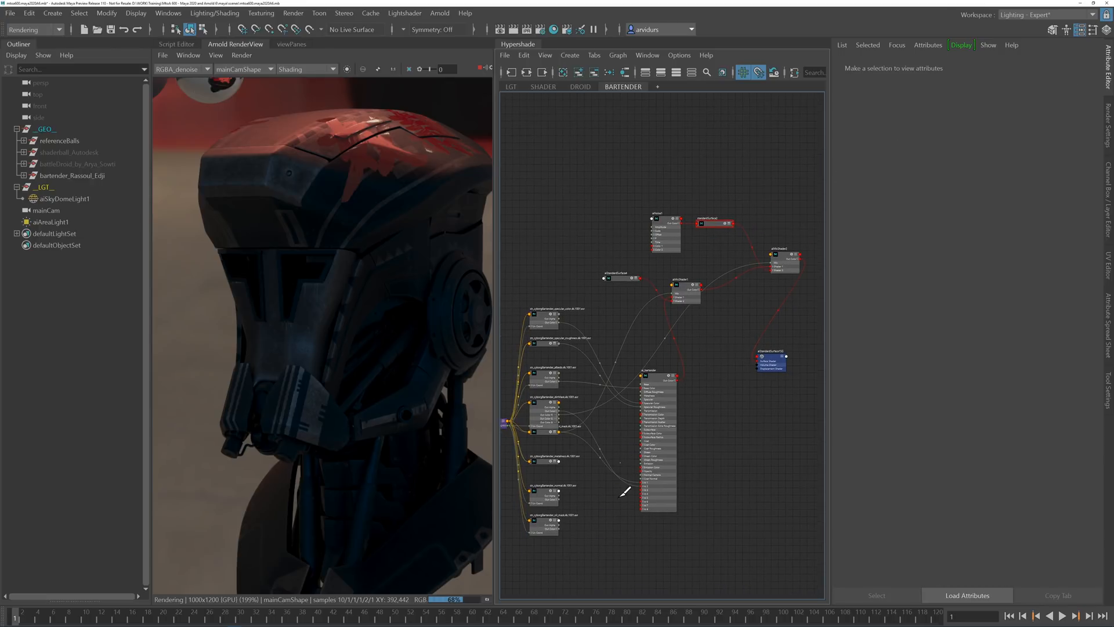
scroll(612, 493, up, 2)
alt+middle_drag(612, 493, 618, 484)
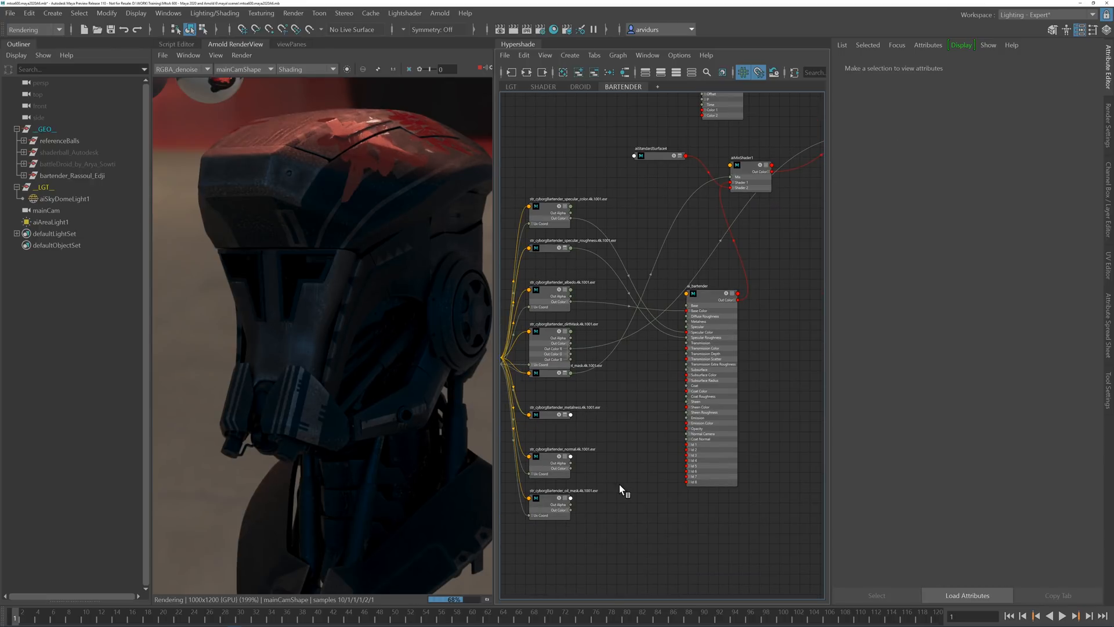
key(Tab)
text(aino)
key(Down)
key(Down)
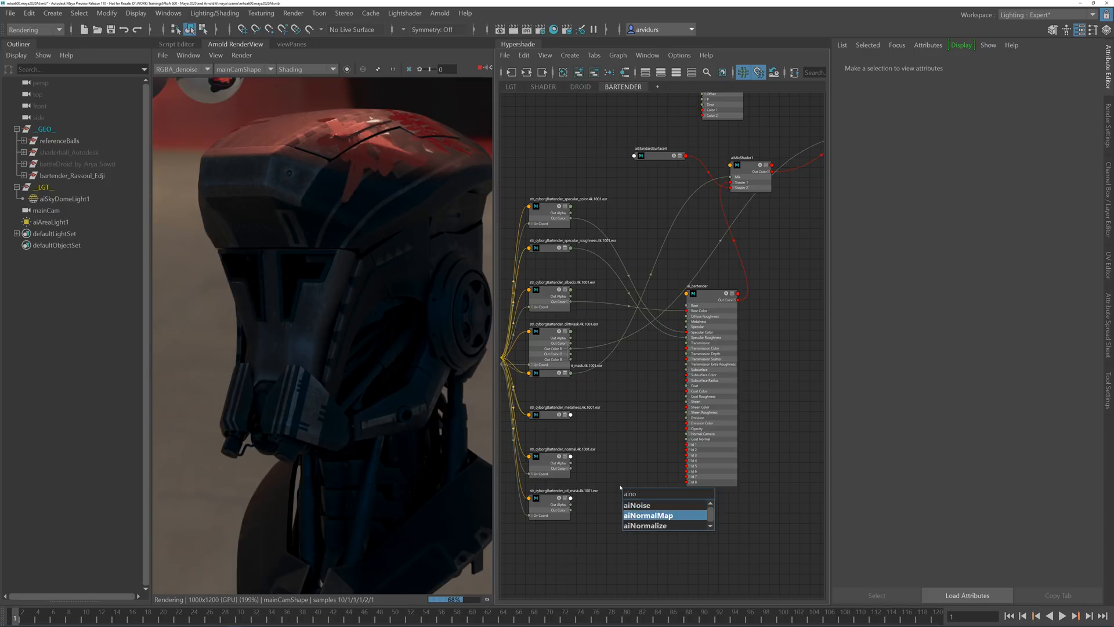
key(Return)
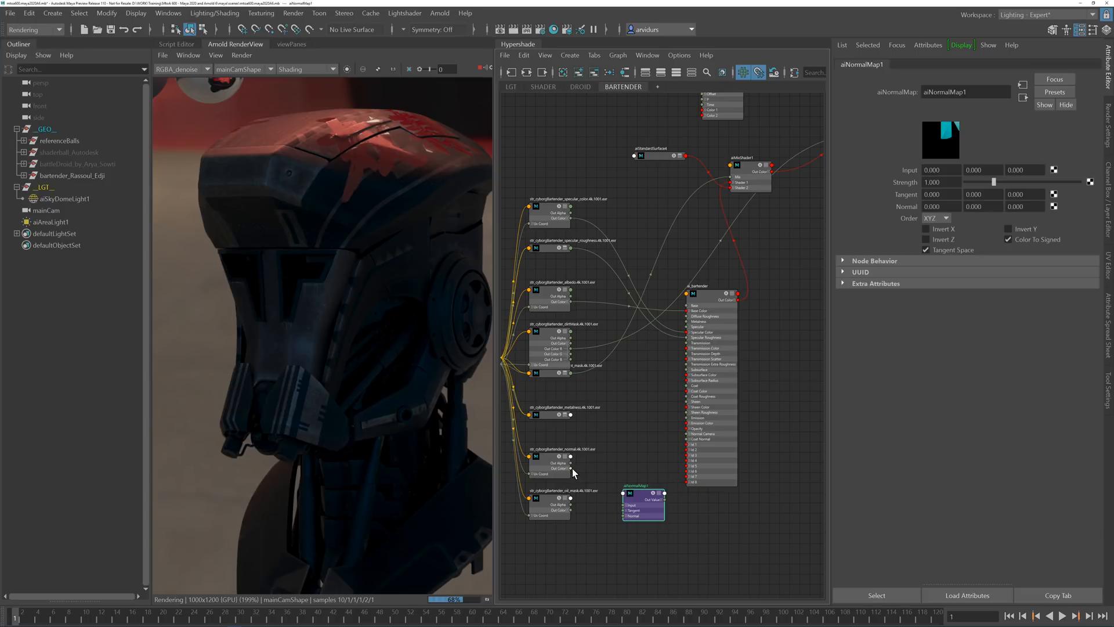
drag(572, 469, 688, 435)
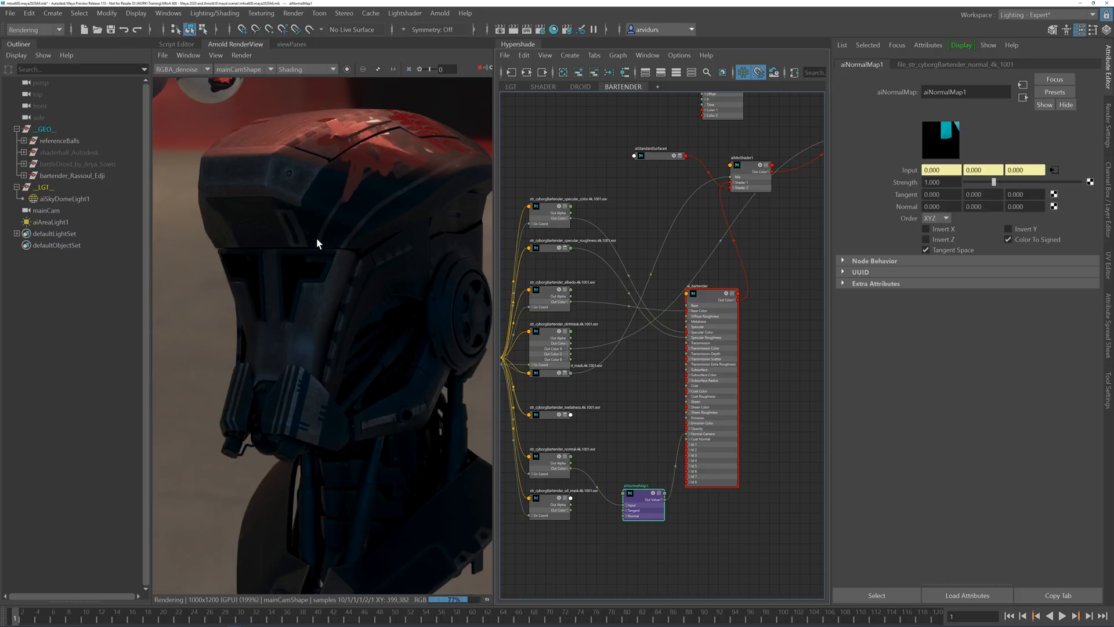
key(Tab)
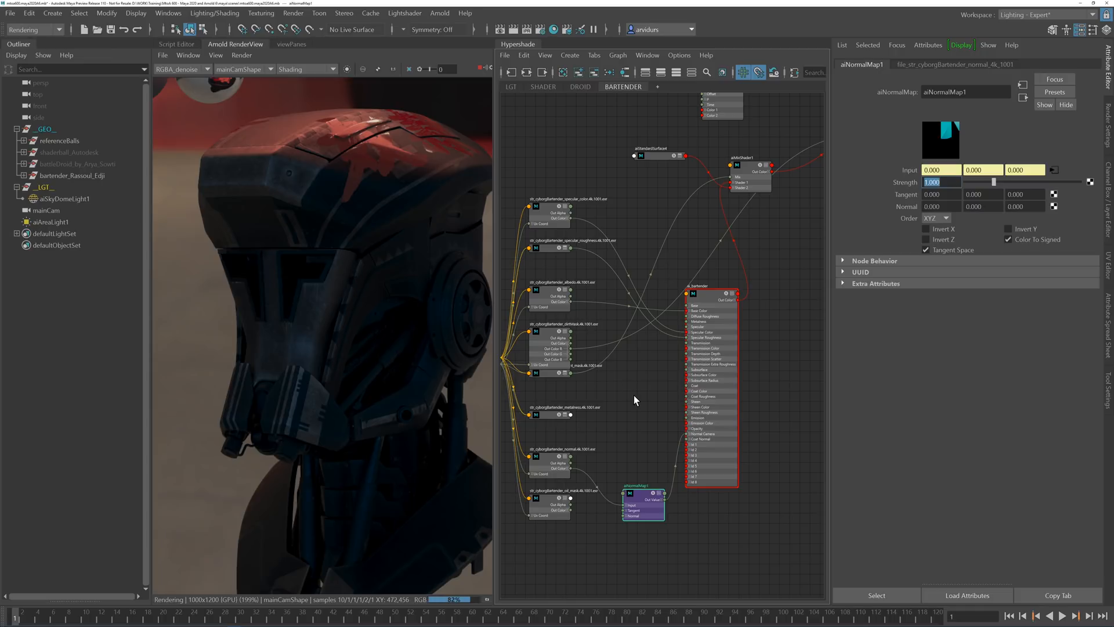
Step: Collapse the dirtMask texture node and move the specular_color texture node slightly away from the other textures
alt+middle_drag(641, 405, 656, 409)
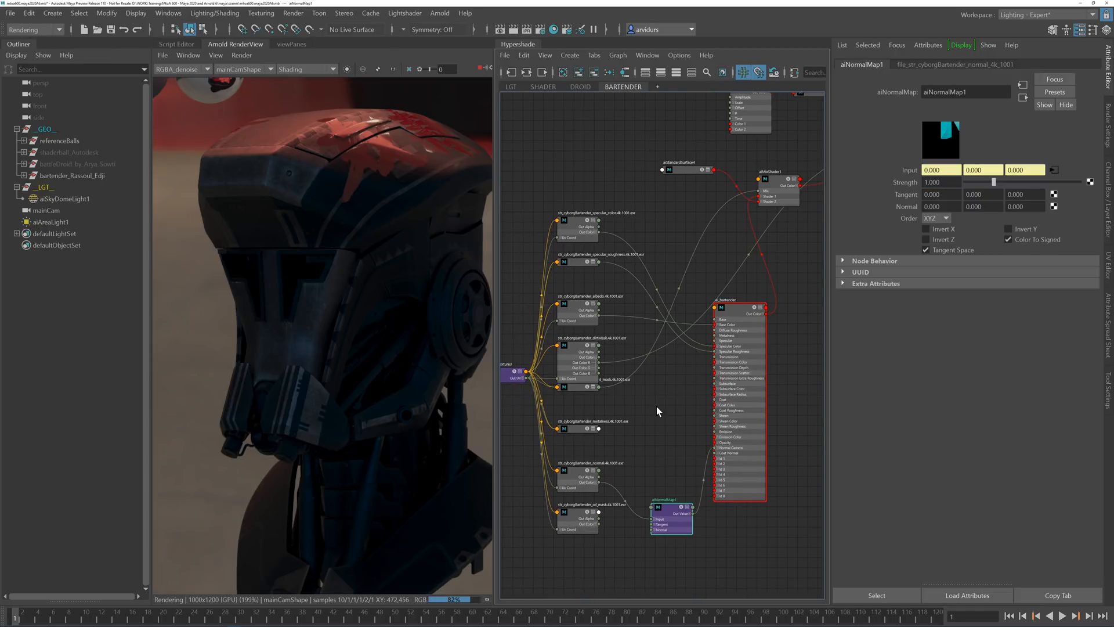
click(573, 345)
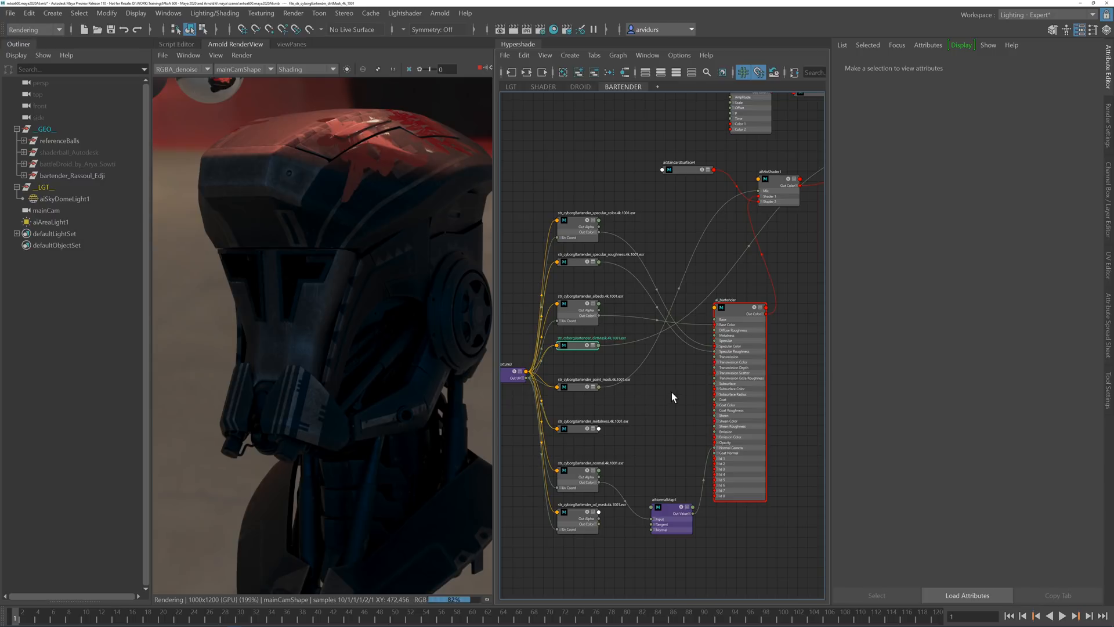
alt+middle_drag(643, 367, 637, 397)
drag(569, 251, 554, 234)
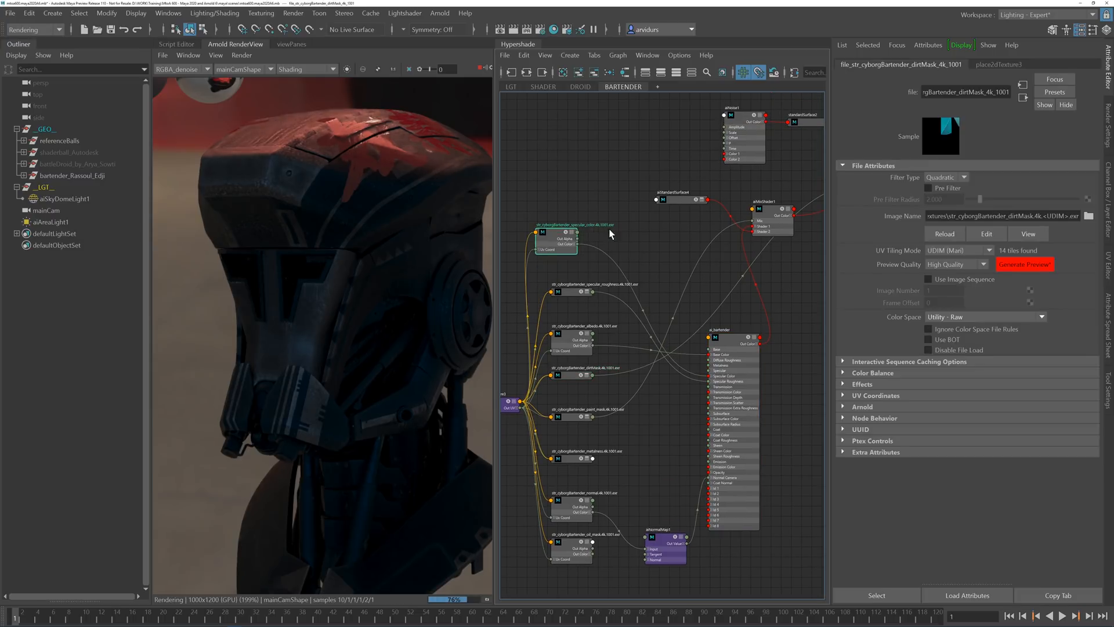
Step: Add an aiColorCorrect node, connect the specular_color texture's Out Color to its Input, and connect its Out Color to ai_bartender's Base Color
text(color)
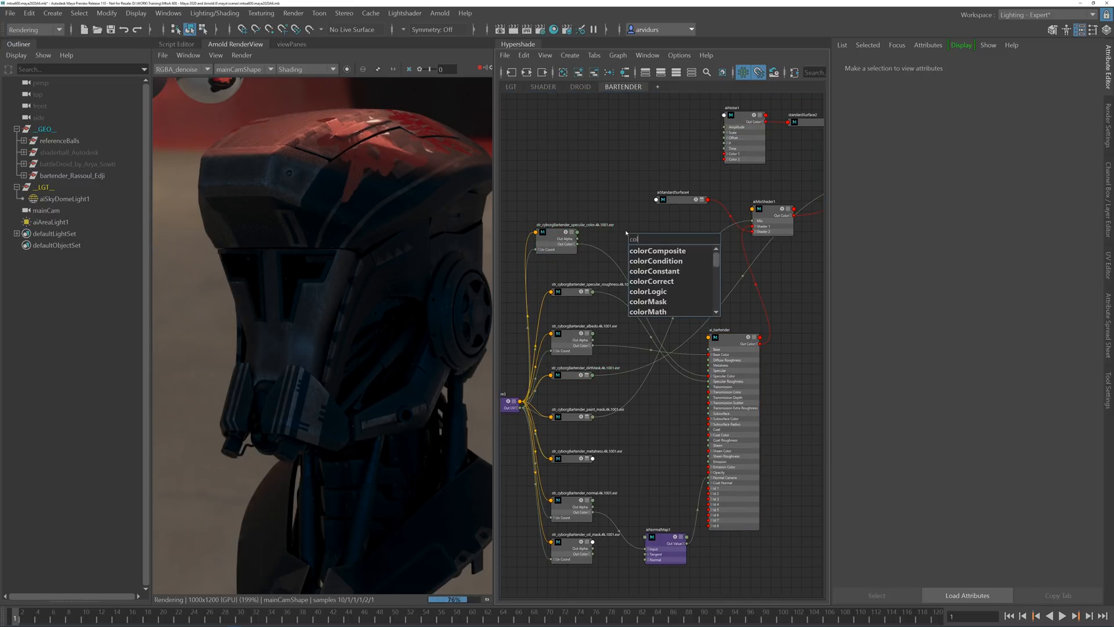
key(BackSpace)
key(BackSpace)
key(BackSpace)
key(BackSpace)
text(aicolor)
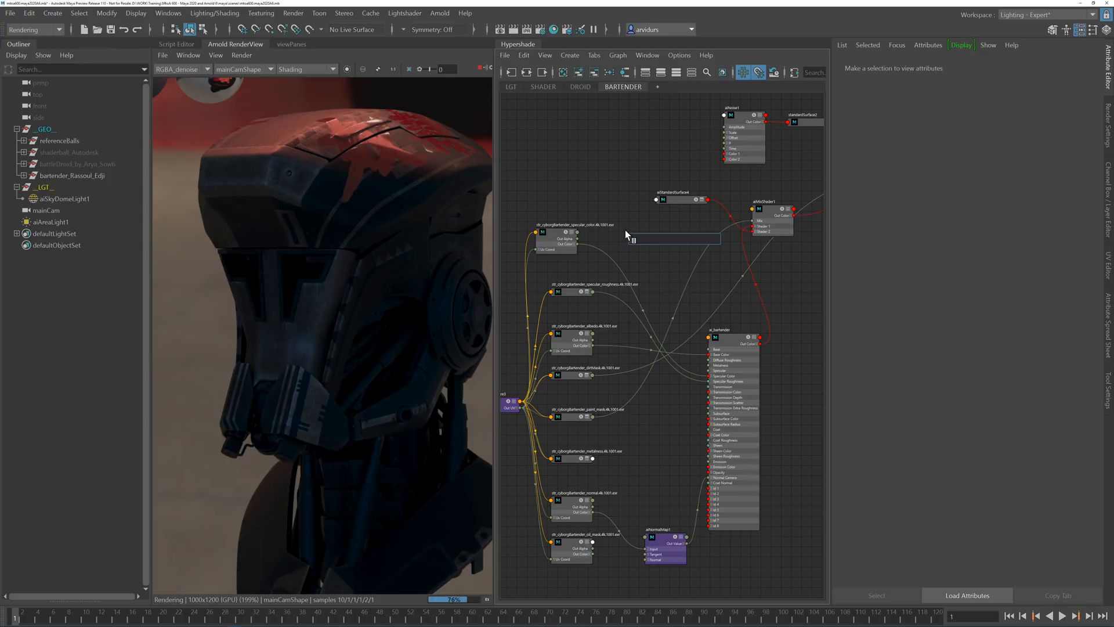
key(Down)
key(Down)
key(Return)
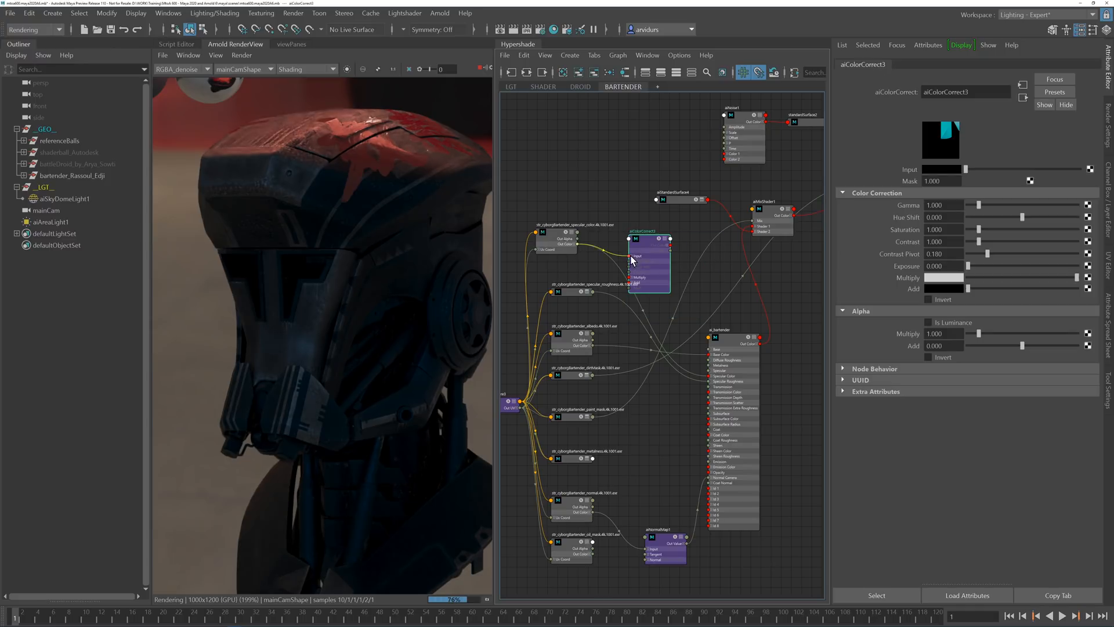
drag(671, 245, 708, 354)
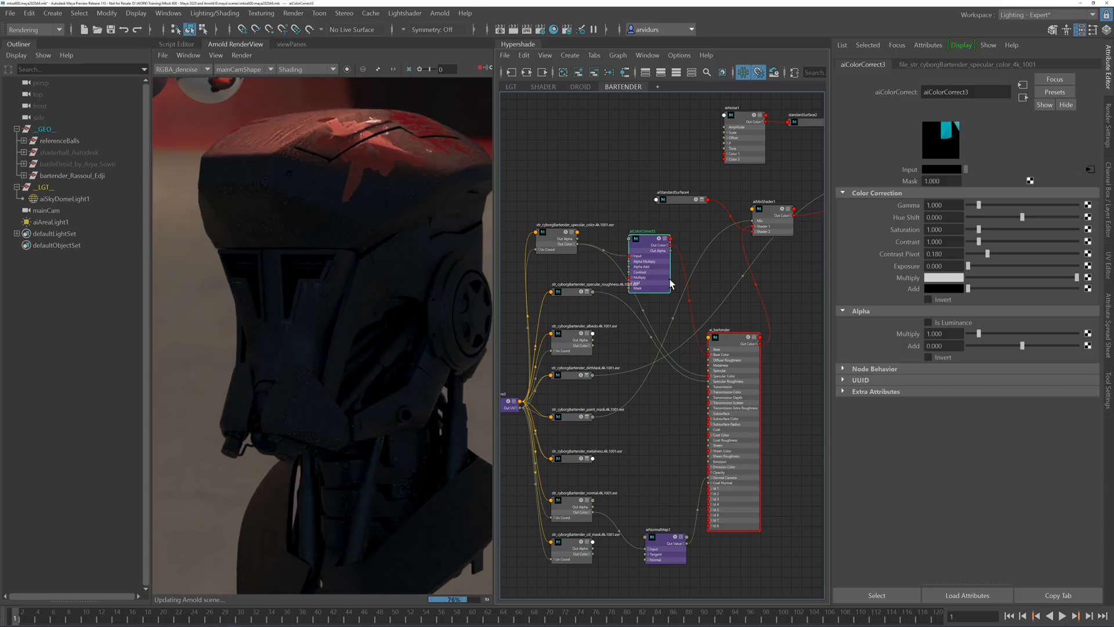
Step: Restore the full render view and replace aiColorCorrect3's Input with the albedo texture's Out Color
click(394, 69)
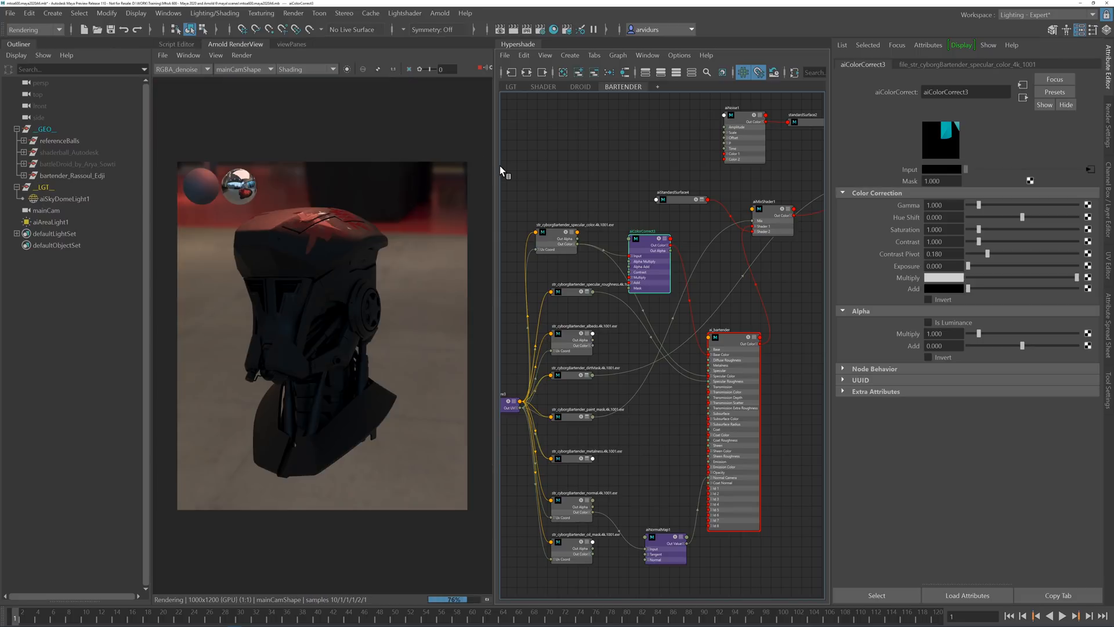
drag(645, 243, 652, 236)
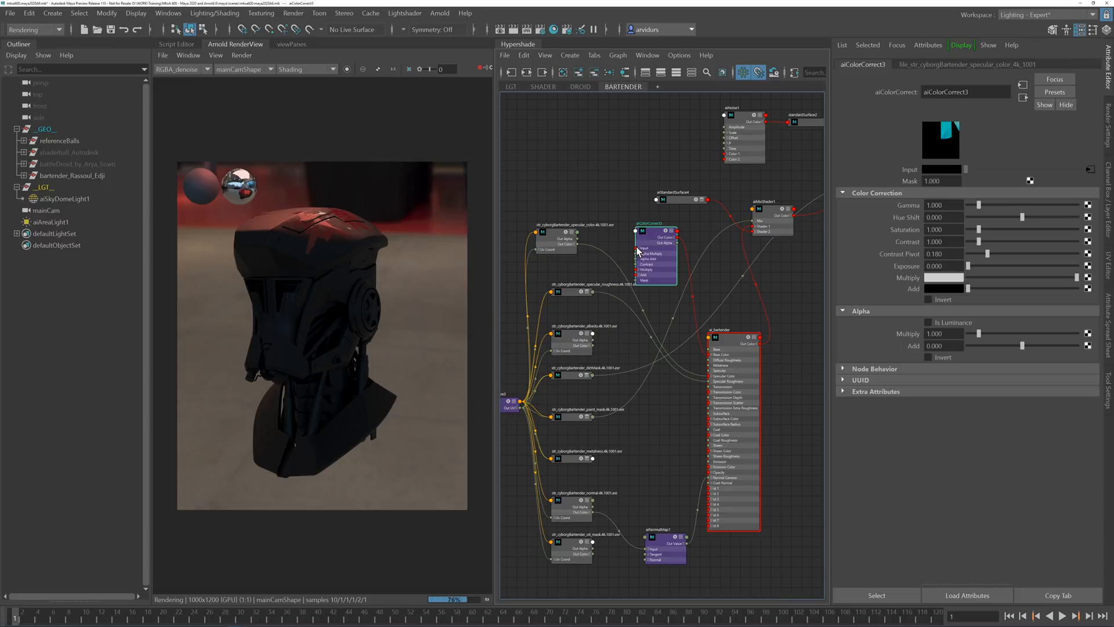
drag(639, 251, 639, 250)
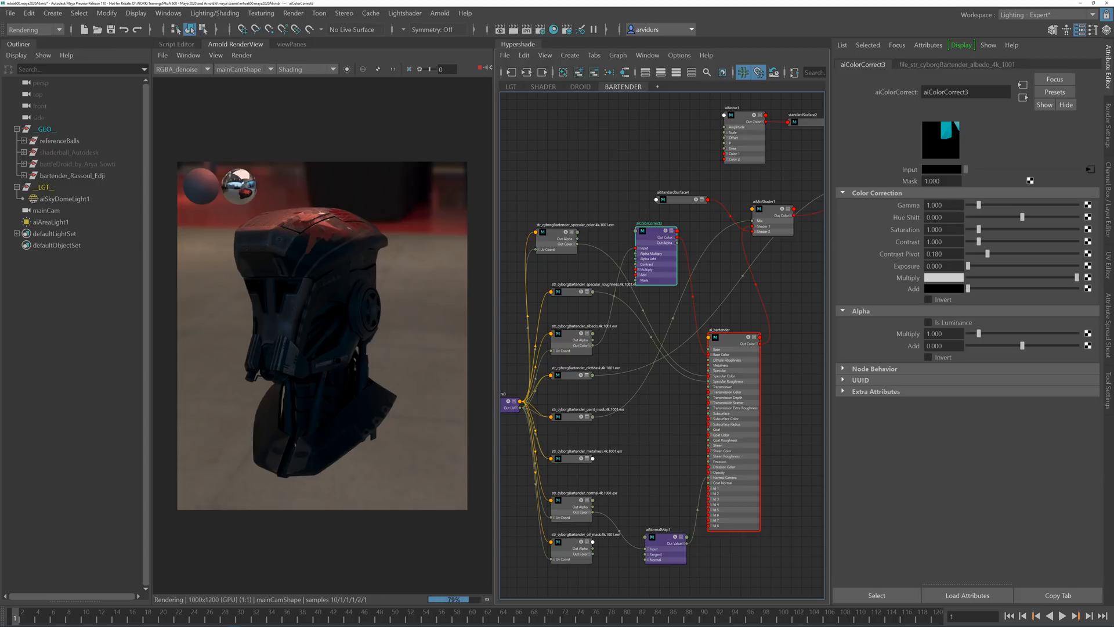
Step: Raise aiColorCorrect3's Exposure through 0.5, 1 and 1.5 to 2, checking the render
click(937, 266)
text(0.5)
key(Return)
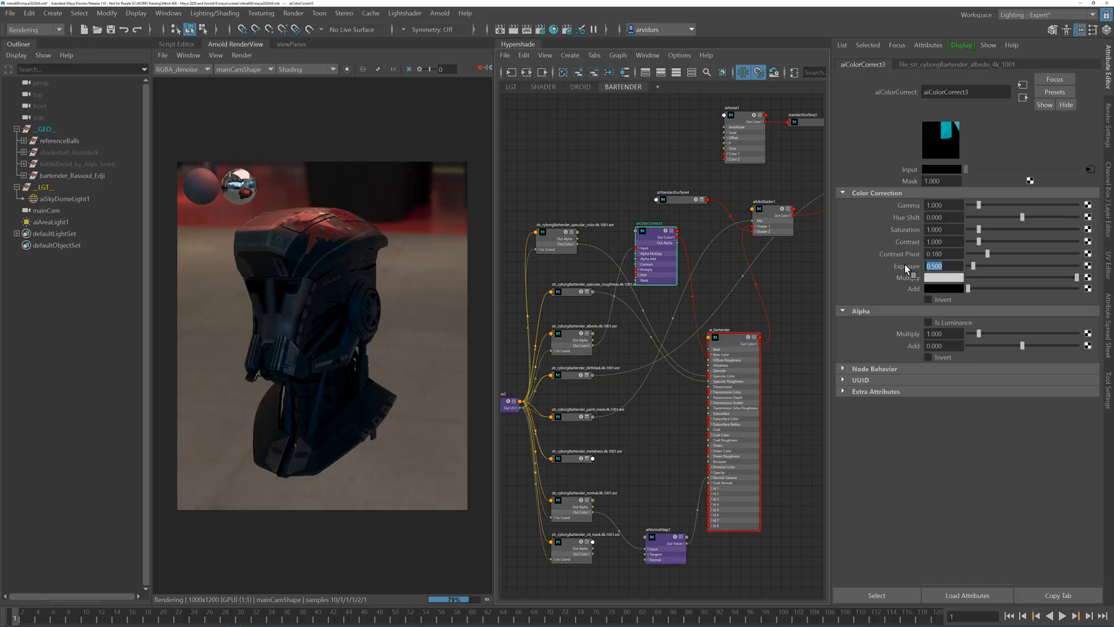
text(1)
key(Return)
text(1.5)
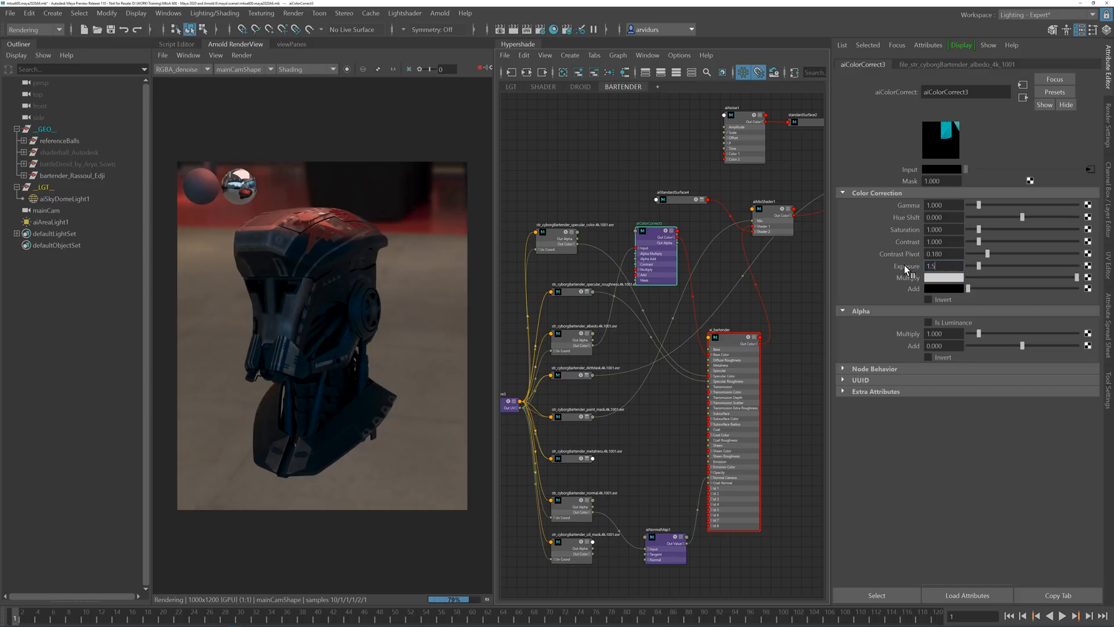
key(Return)
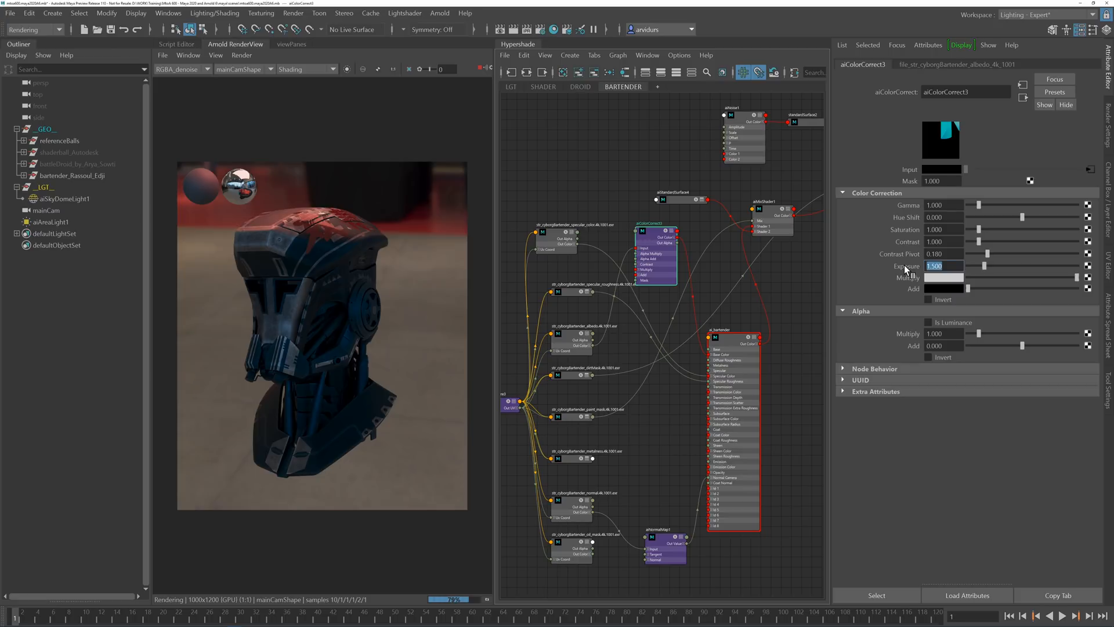
text(2)
key(Return)
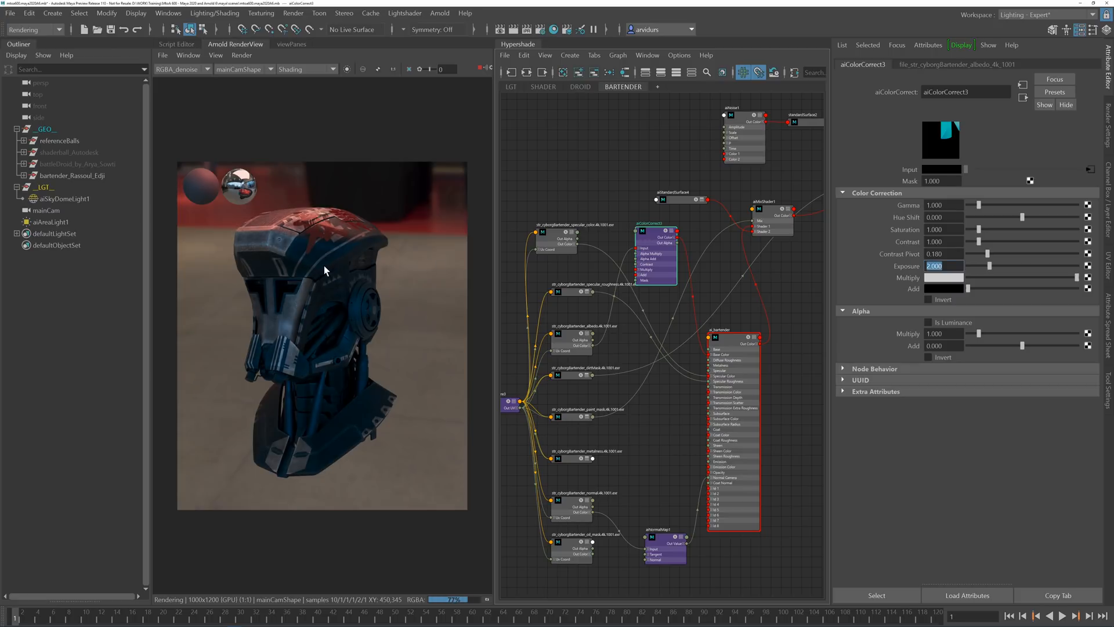
scroll(309, 283, up, 1)
Step: Move ai_bartender farther from the textures and place the specular_roughness texture beside the paint_mask texture
alt+middle_drag(640, 429, 662, 415)
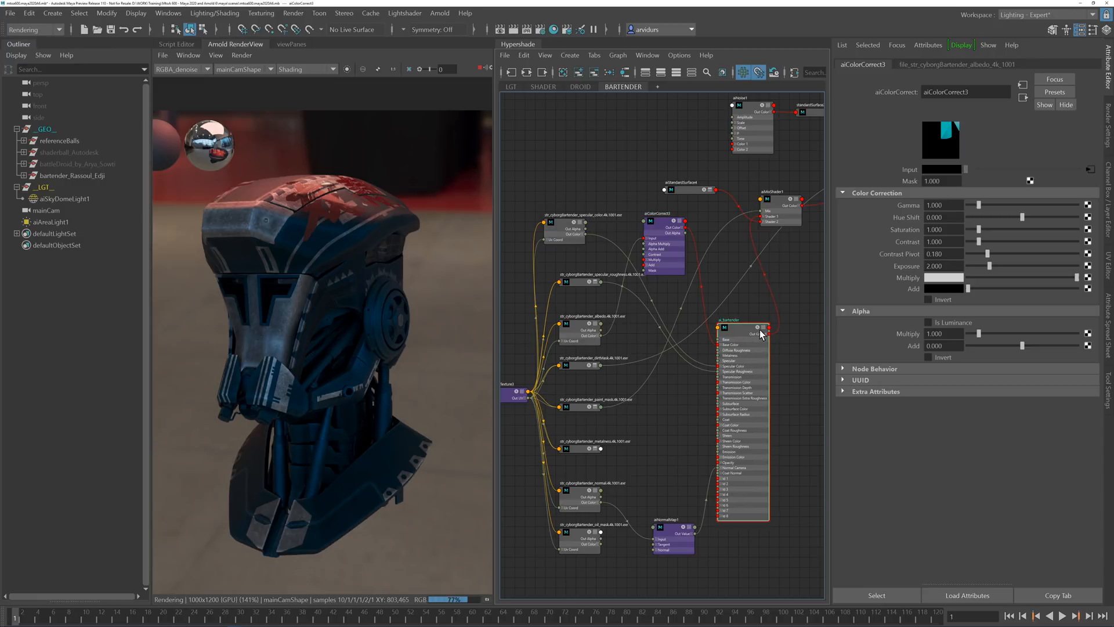
drag(744, 336, 788, 326)
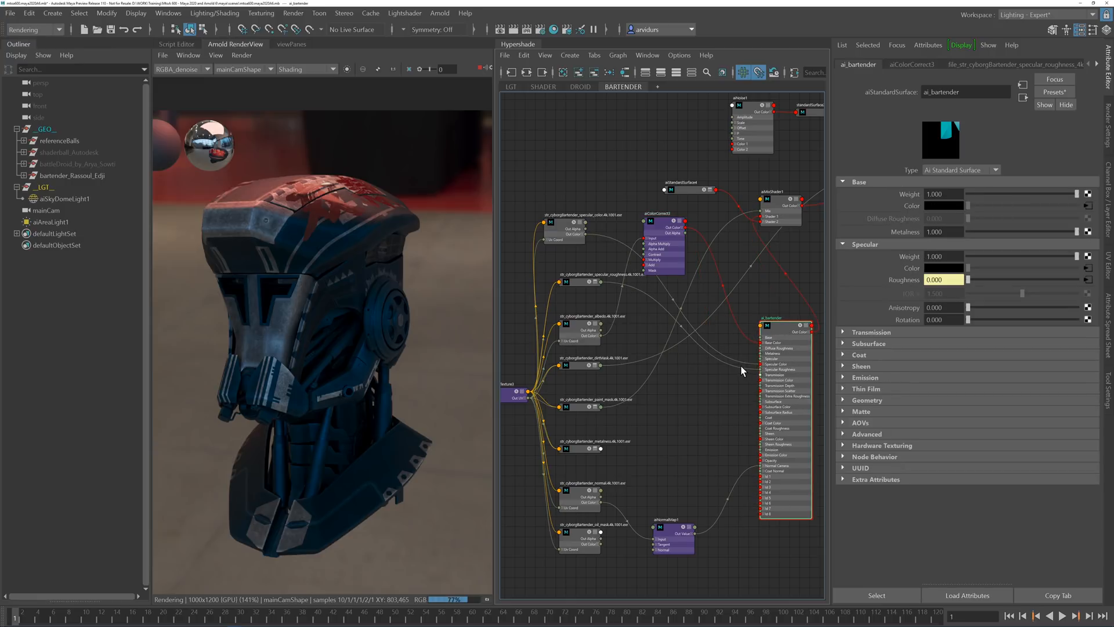
drag(579, 285, 644, 408)
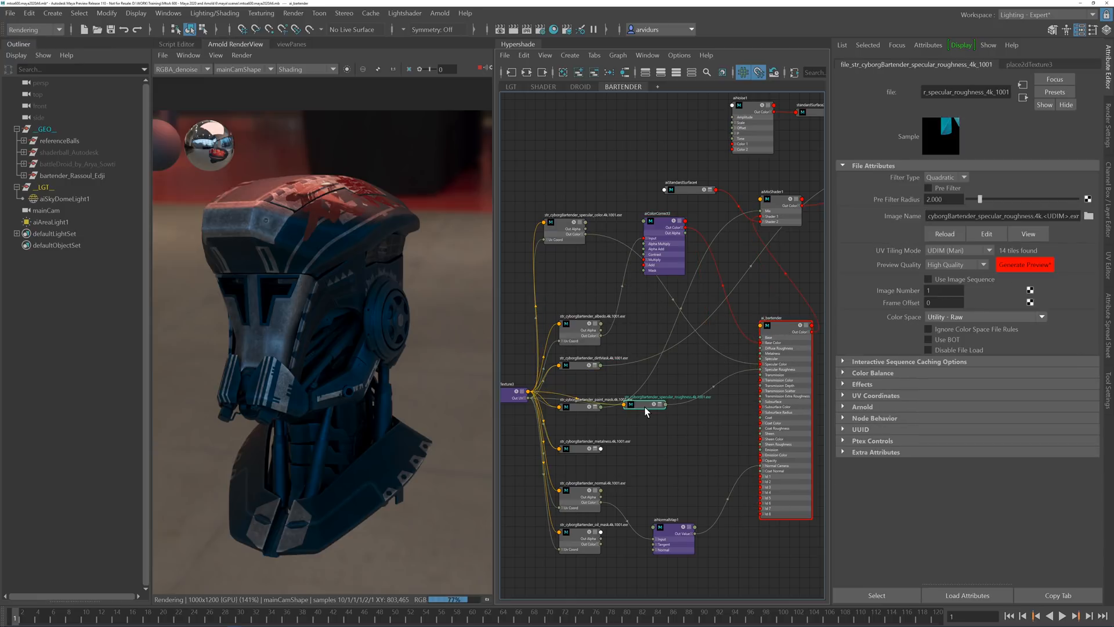
Step: Add an aiRange node below the specular_roughness texture
click(659, 440)
key(Tab)
text(airea)
key(BackSpace)
key(BackSpace)
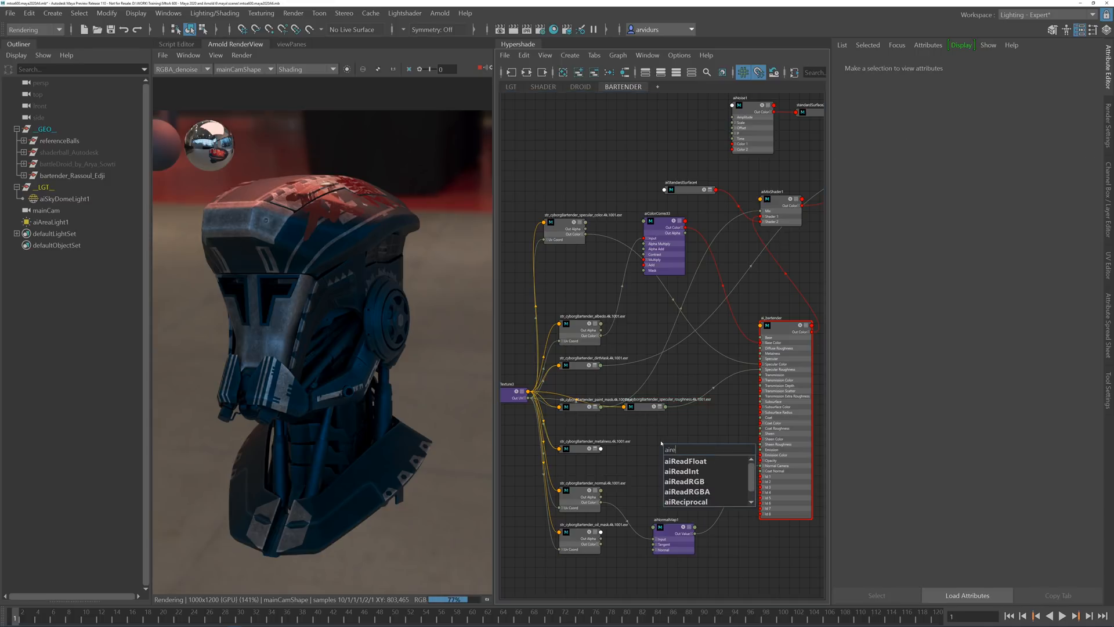
text(a)
key(Down)
key(Down)
key(Down)
key(Down)
key(Return)
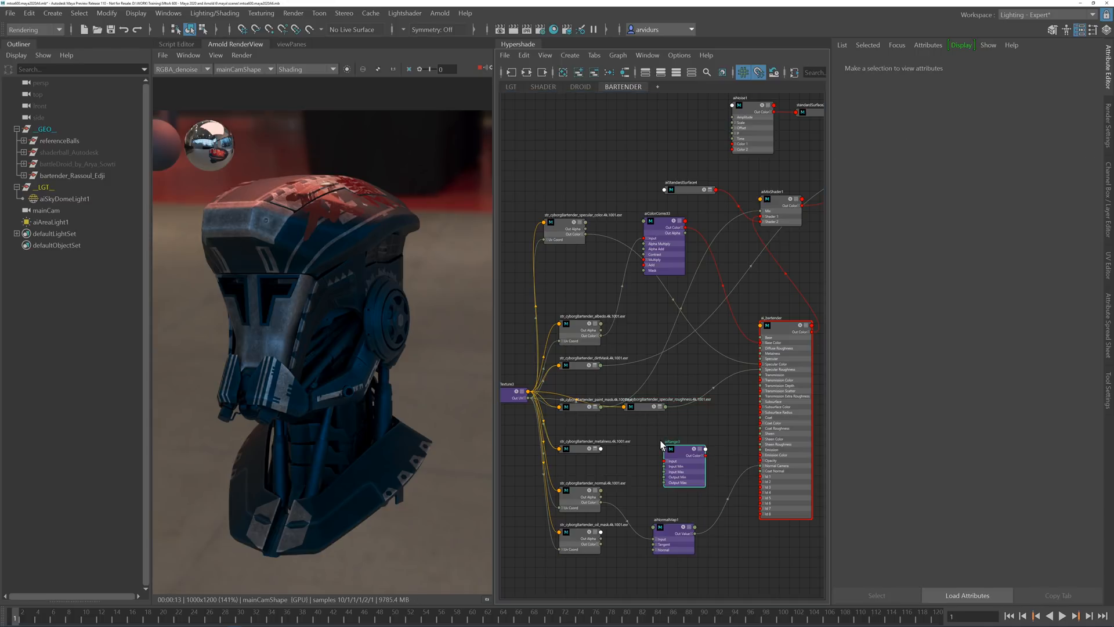
Step: Expand the specular_roughness texture, connect it to aiRange3's Input, and connect the range's output to ai_bartender's Specular Roughness
click(646, 407)
key(3)
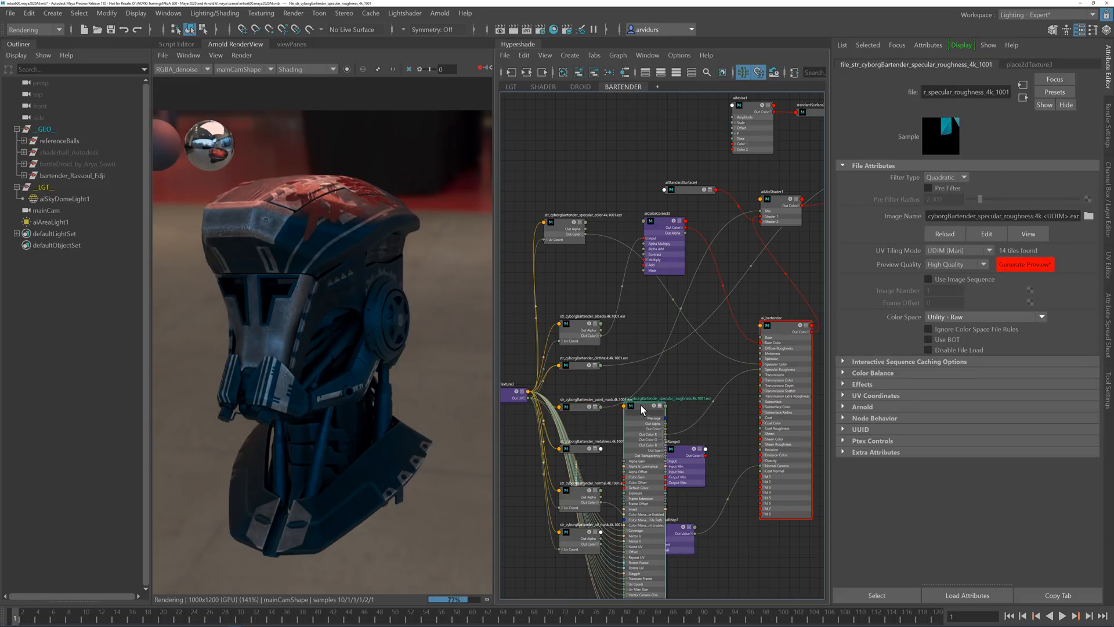
key(1)
key(3)
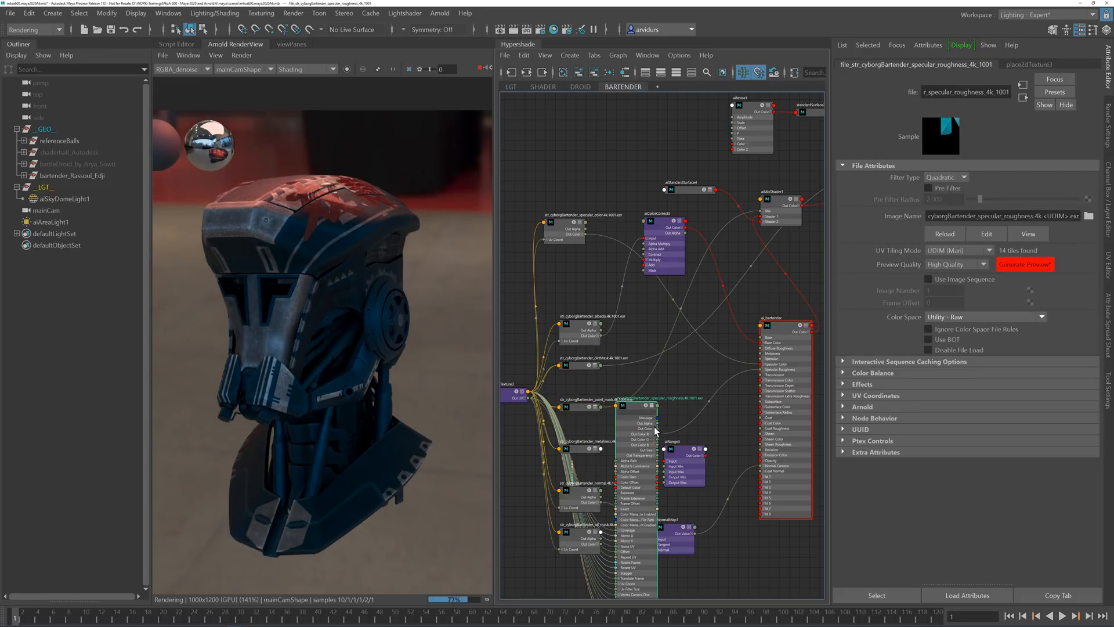
drag(675, 469, 693, 462)
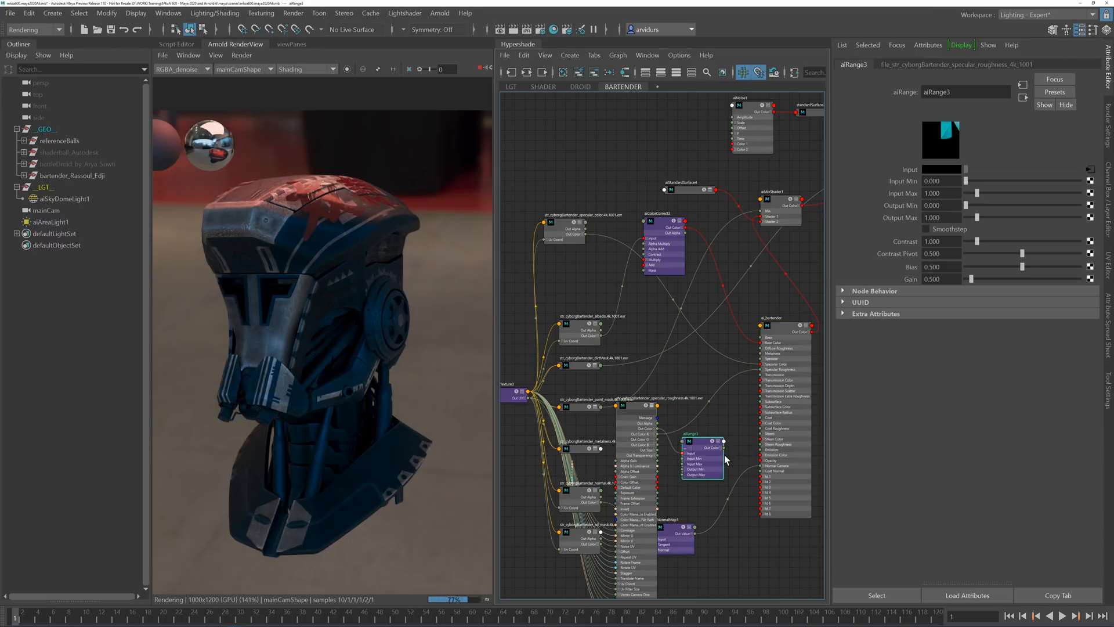
drag(723, 450, 761, 369)
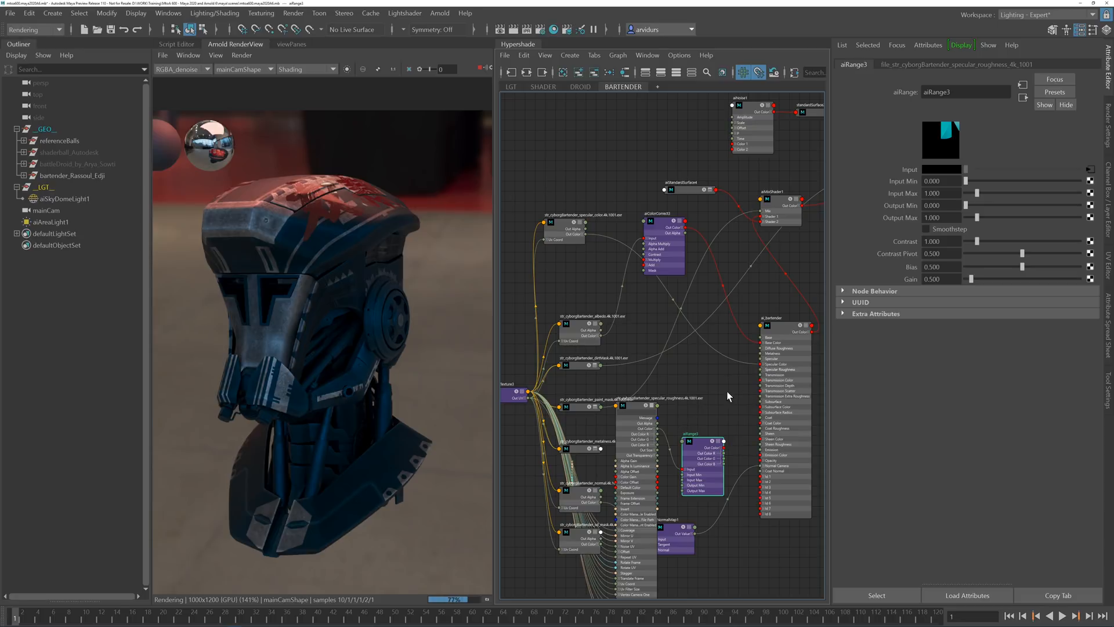
Step: Collapse the specular_roughness texture and aiRange3, and place aiRange3 just to the right of that texture
click(632, 405)
key(1)
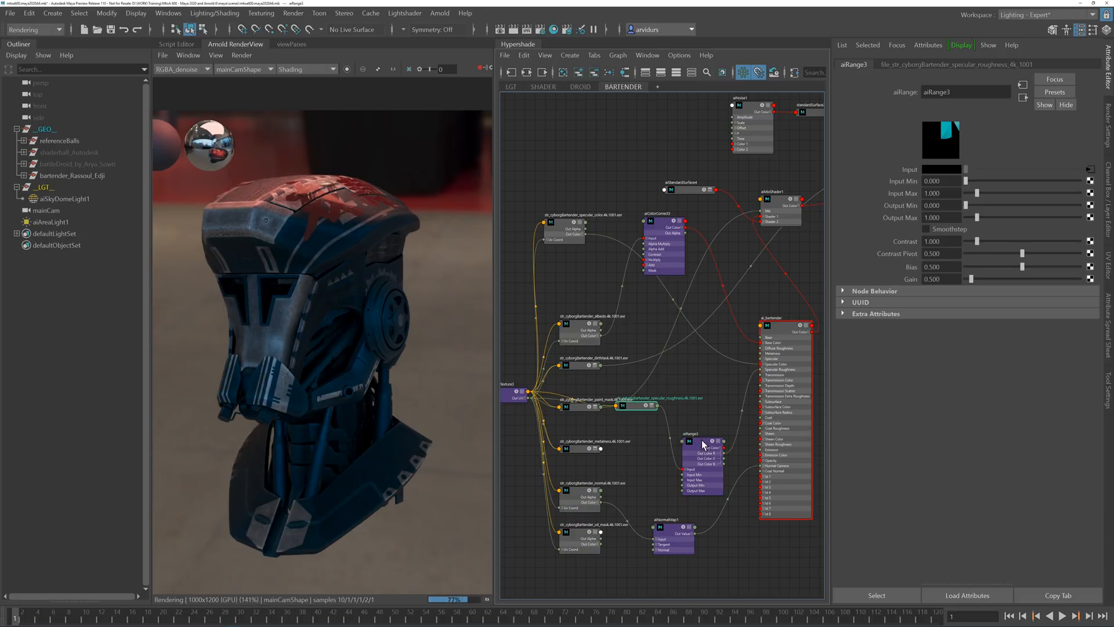
drag(701, 440, 694, 414)
key(1)
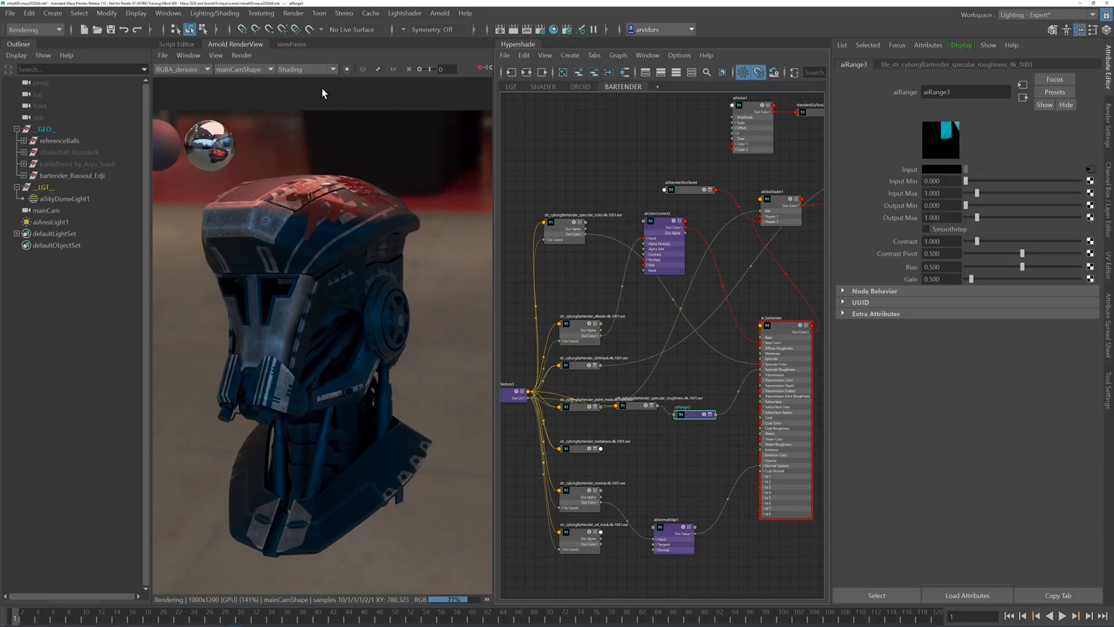
Step: Isolate aiRange3 in the render, enable Smoothstep, and raise Input Min through 0.1, 0.15 and 0.25 to 0.35
click(347, 69)
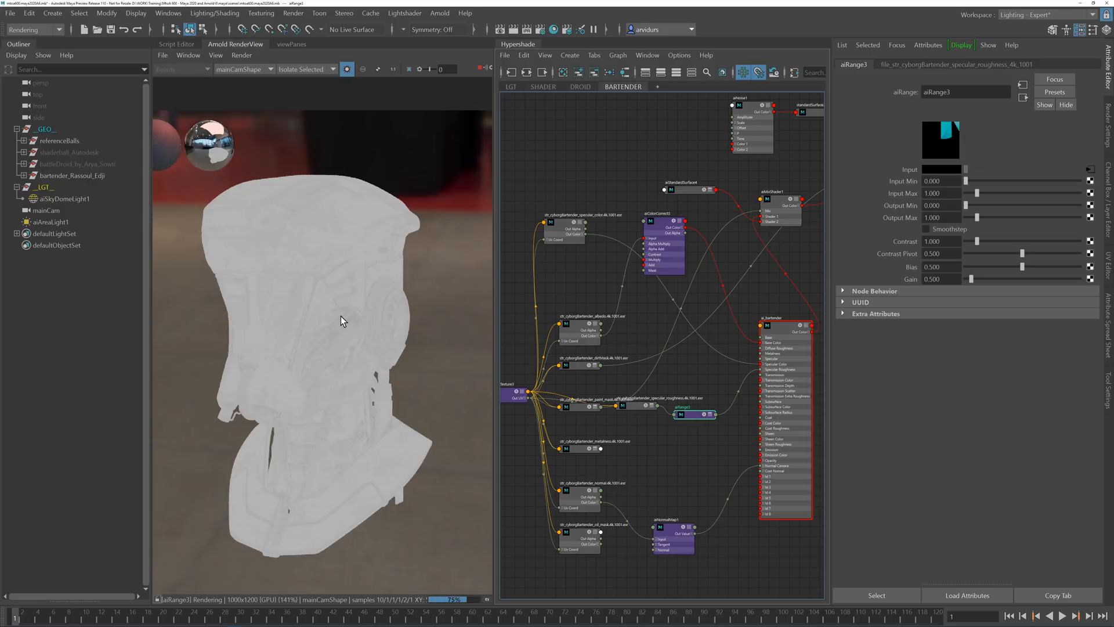
click(926, 229)
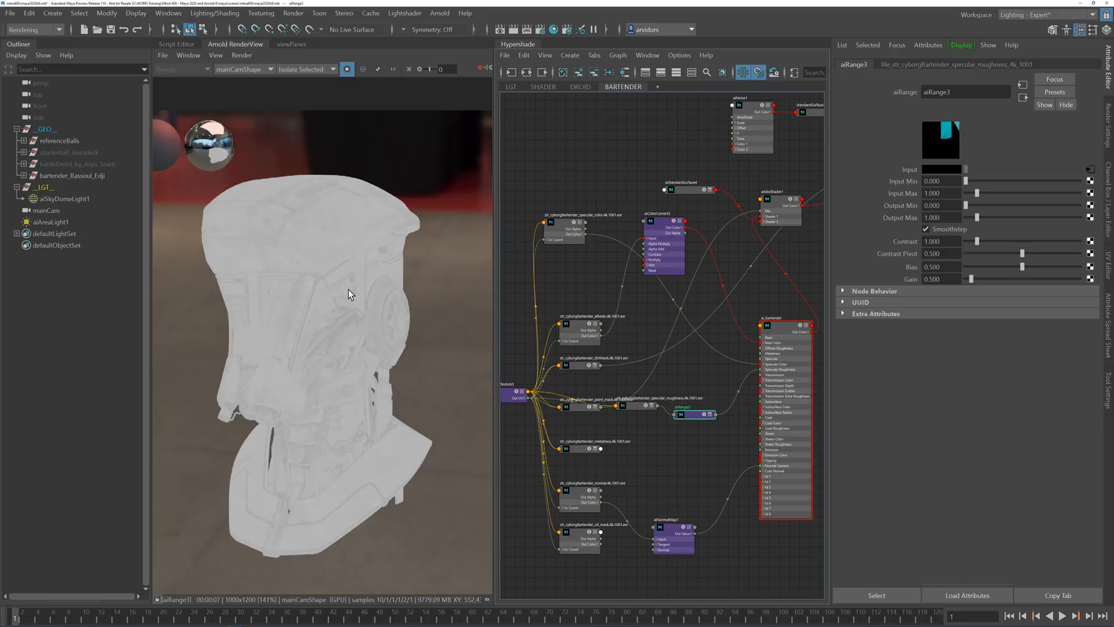
drag(942, 181, 901, 181)
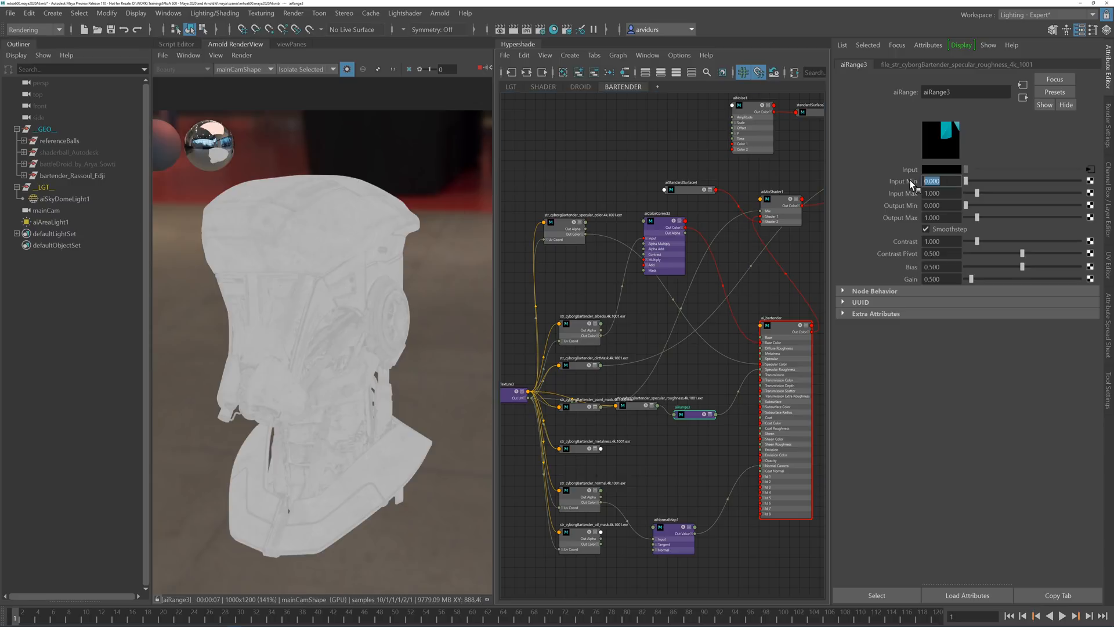
text(.1)
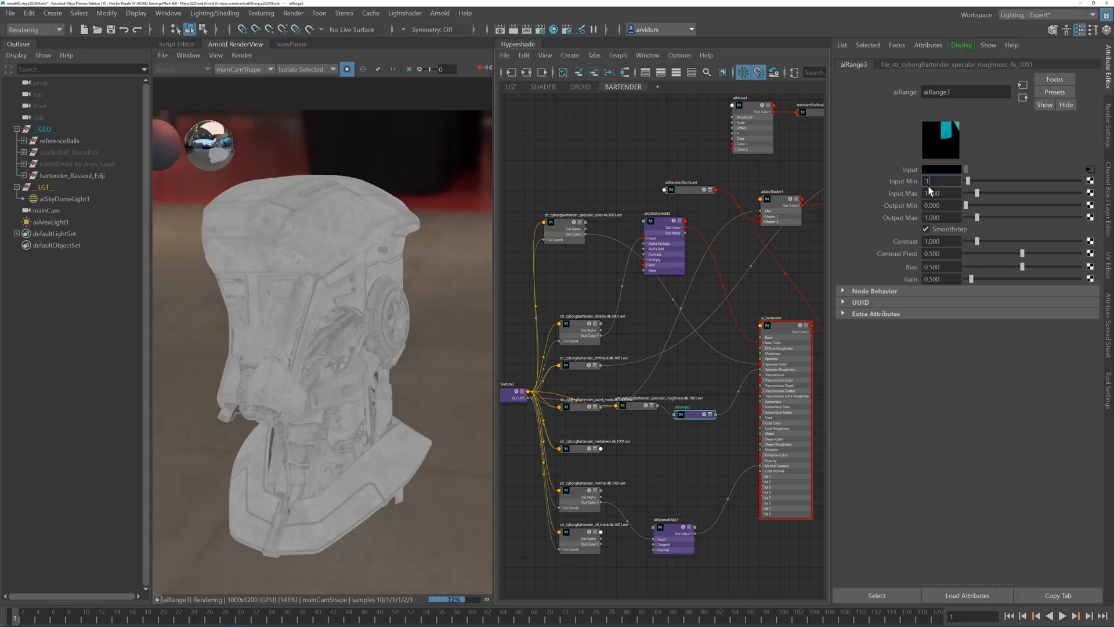
key(Return)
text(.15)
key(Return)
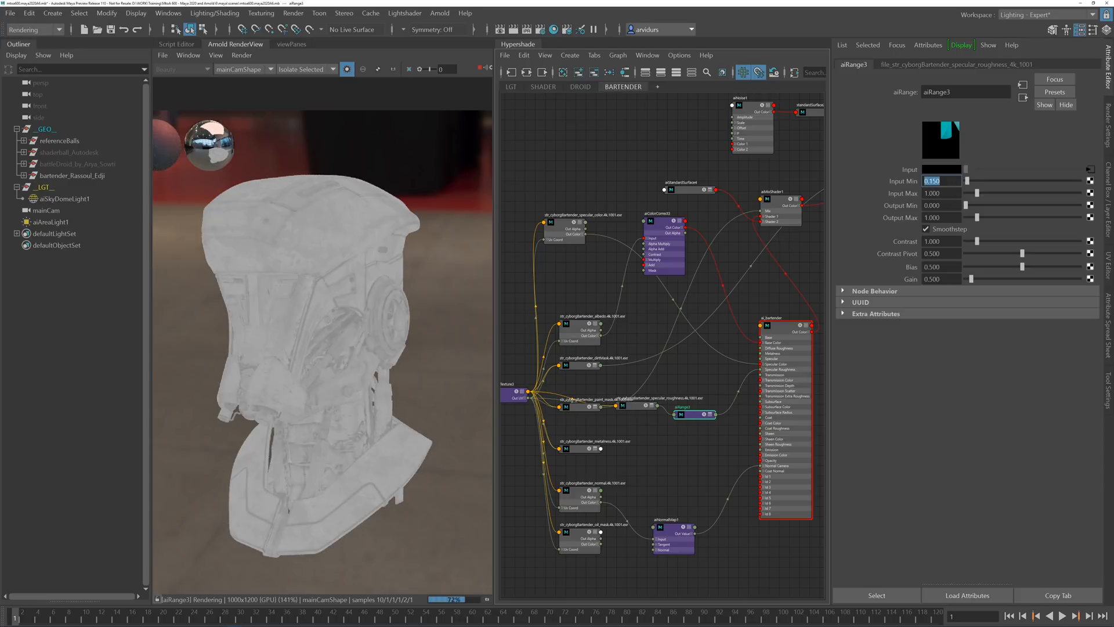
text(.25)
key(Return)
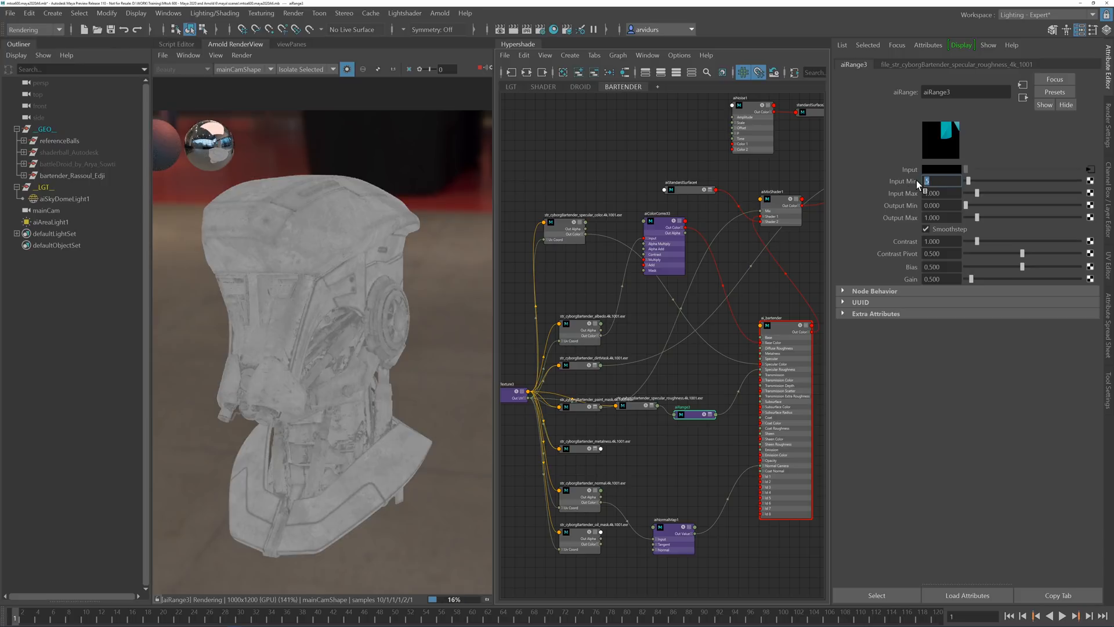
text(.35)
key(Return)
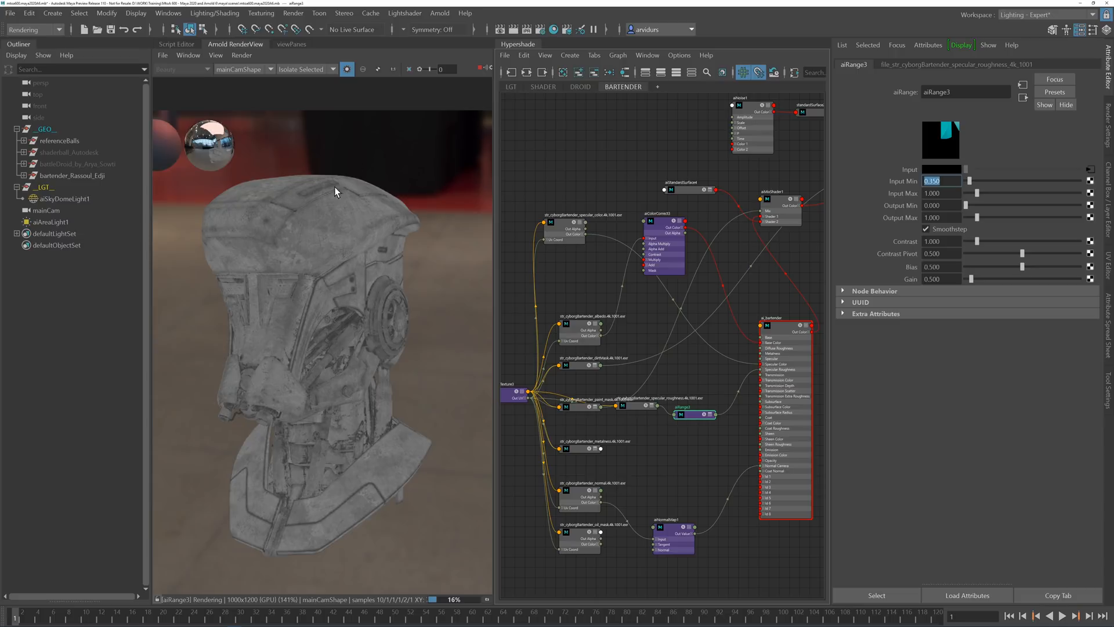
Step: Return the render from the isolated aiRange3 preview to the full shading and display the RGBA_denoise output
click(347, 69)
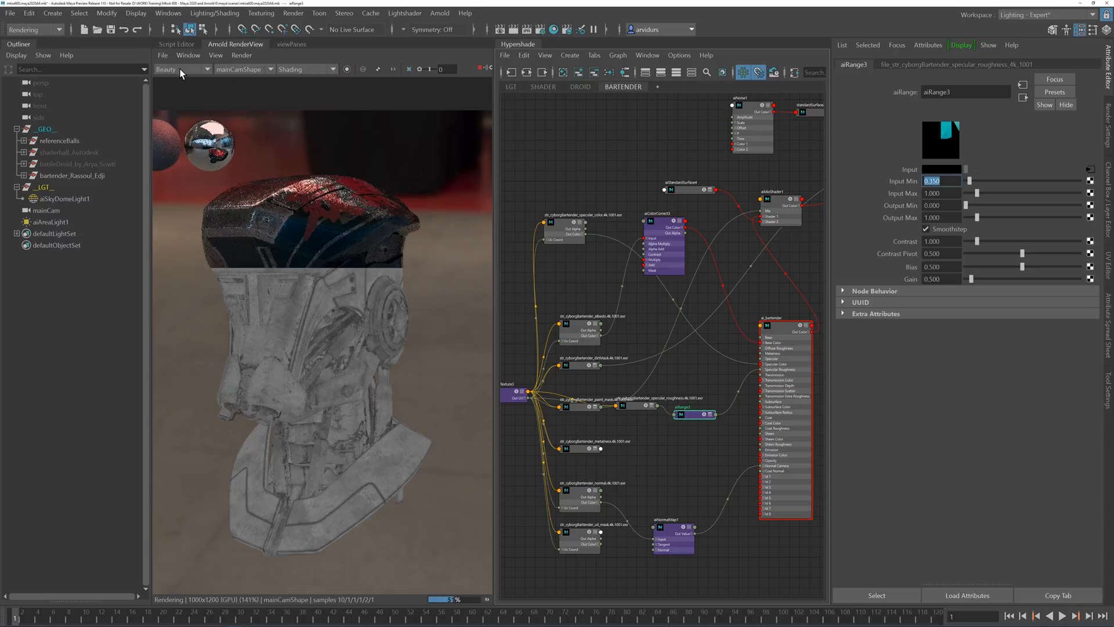
click(207, 69)
click(173, 89)
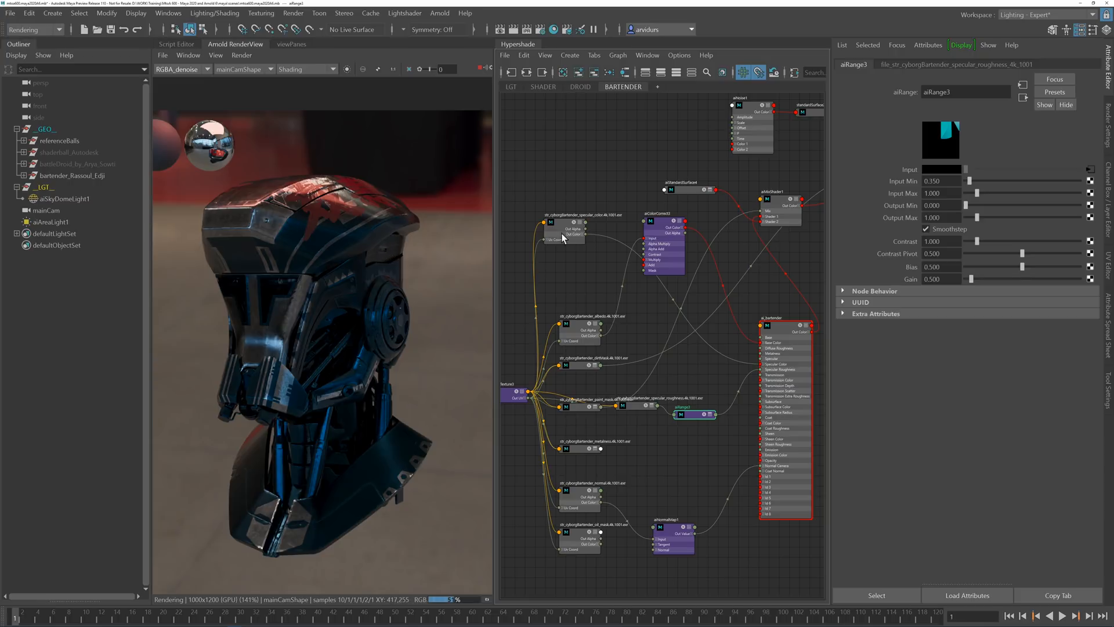
Step: Compare aiRange3's Input Min at 0 and 0.25 on the shaded render, finishing at 0.35
click(931, 181)
text(0)
key(Return)
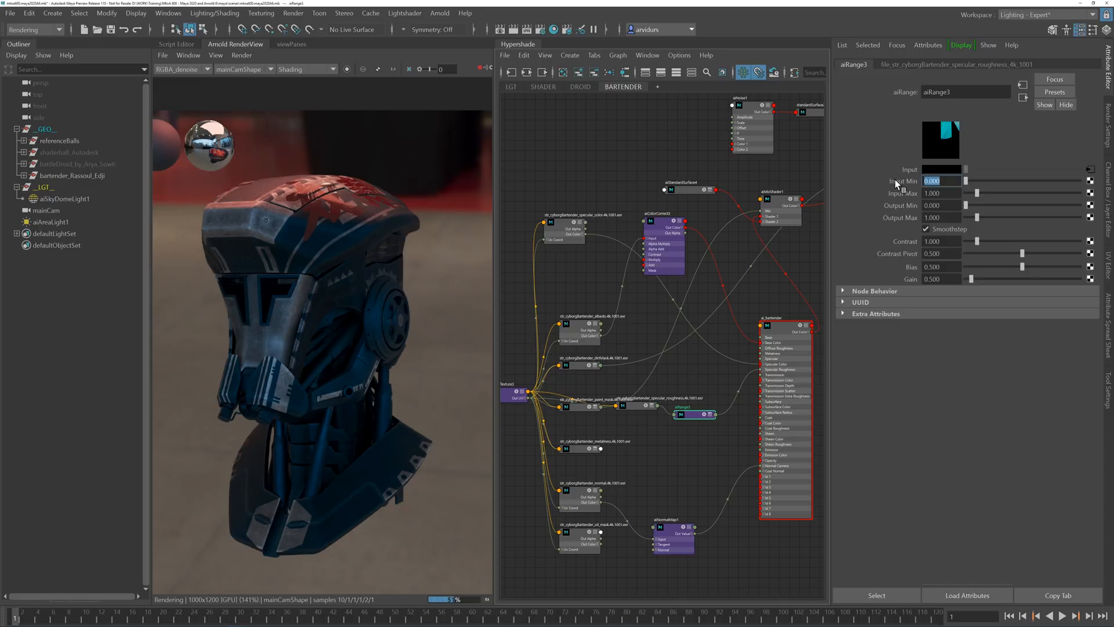
text(0.25)
key(Return)
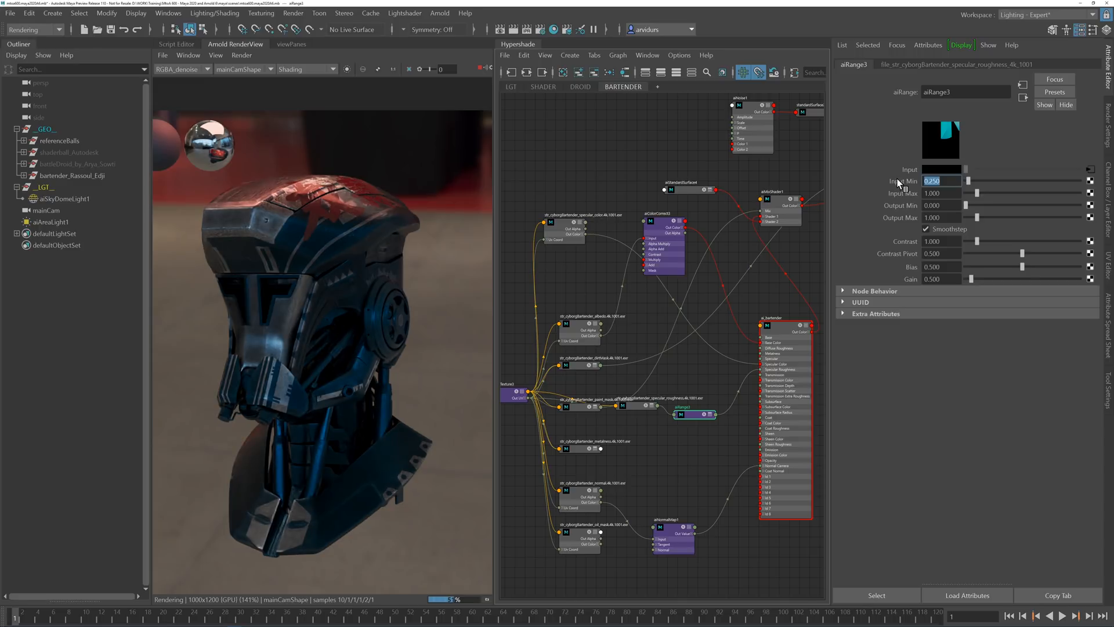
text(0.35)
key(Return)
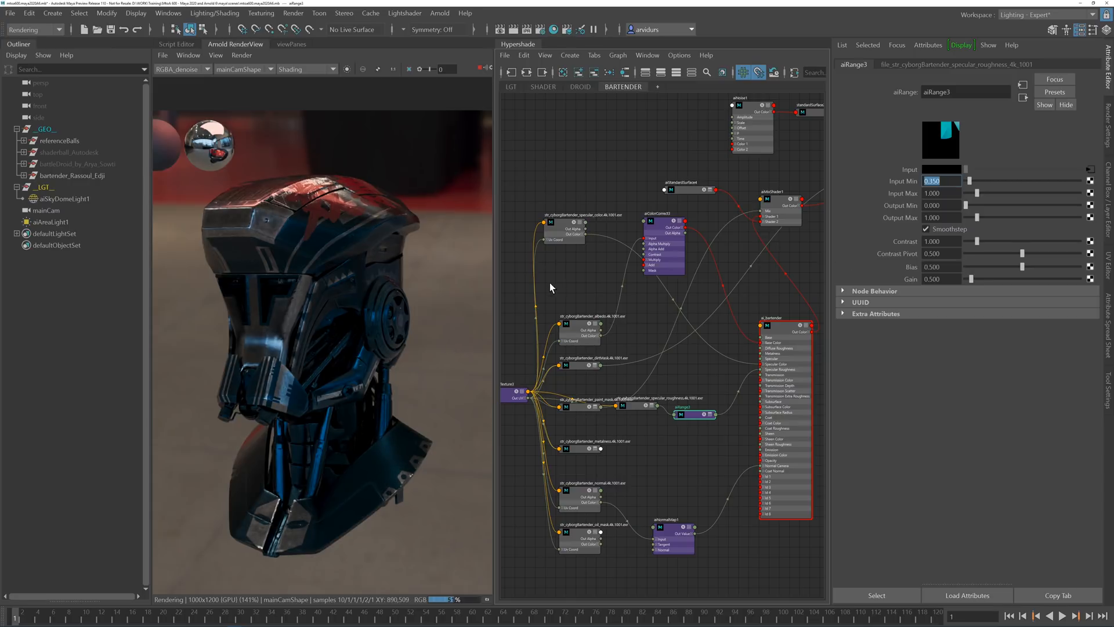
Step: Preview the specular_color texture in isolation on the bartender, and return to the shaded render
click(565, 226)
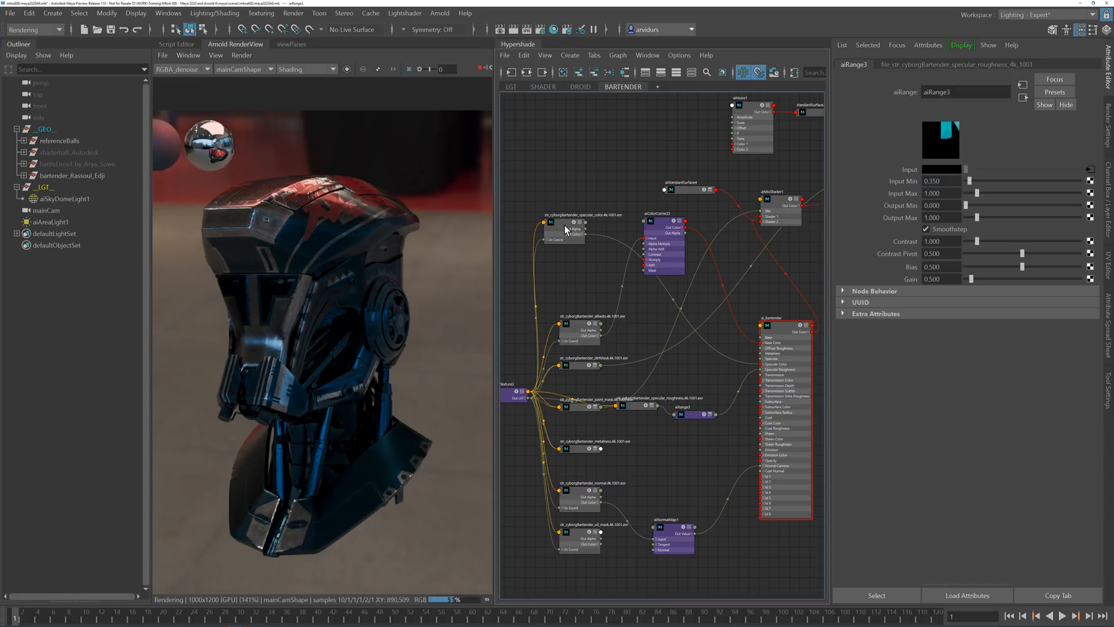
click(350, 74)
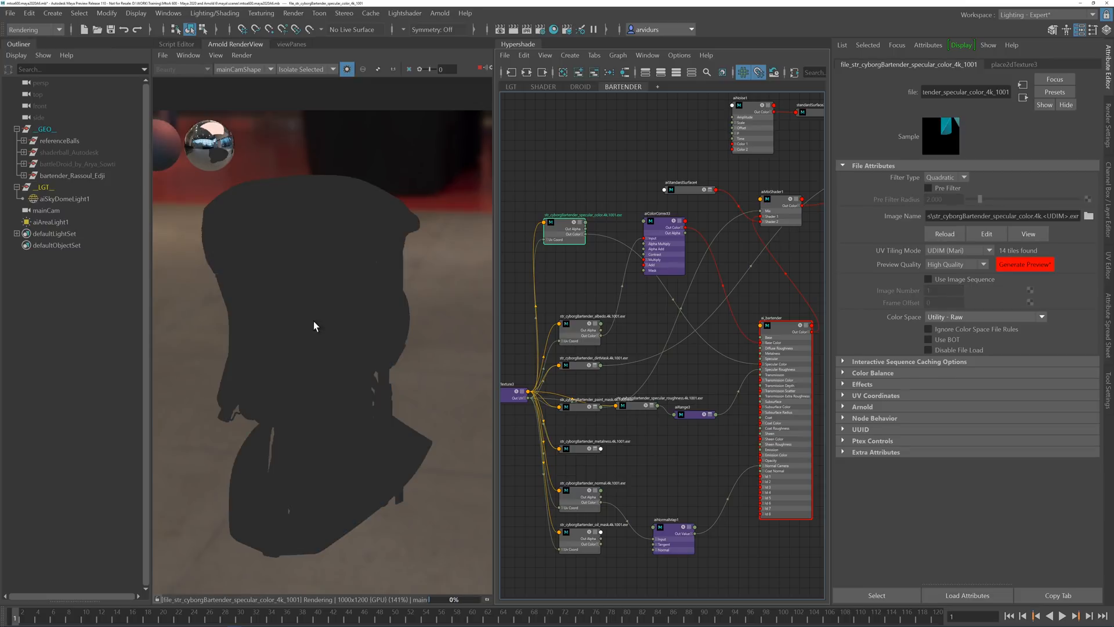
click(349, 72)
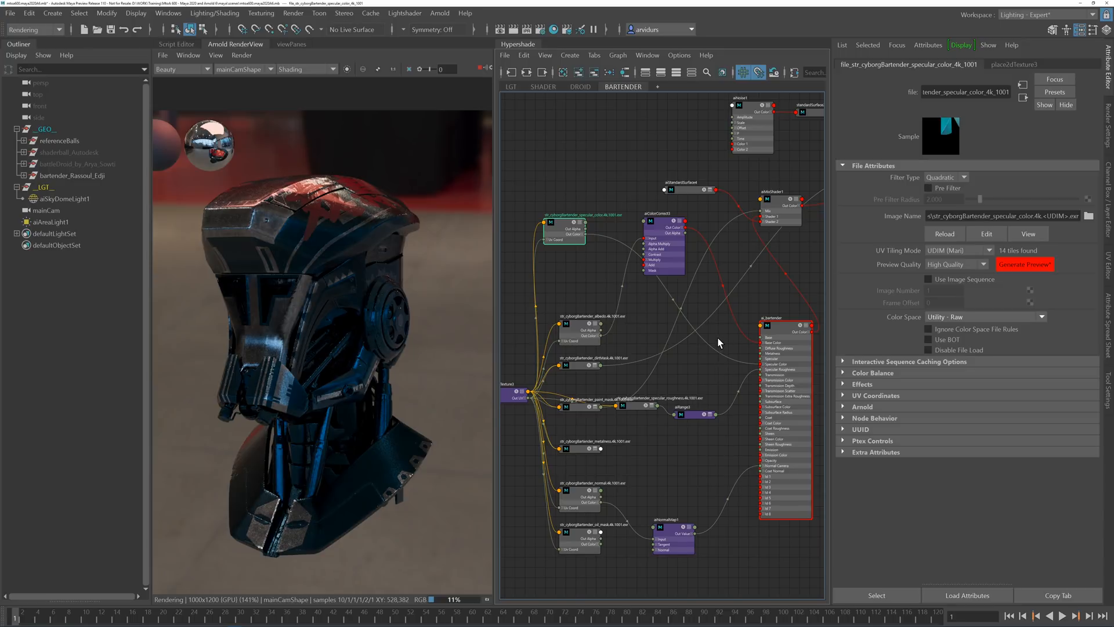
Step: Disconnect the specular_color texture from ai_bartender and set the shader's Specular Color to white, trying a red swatch first
ctrl+alt+shift+drag(719, 340, 716, 361)
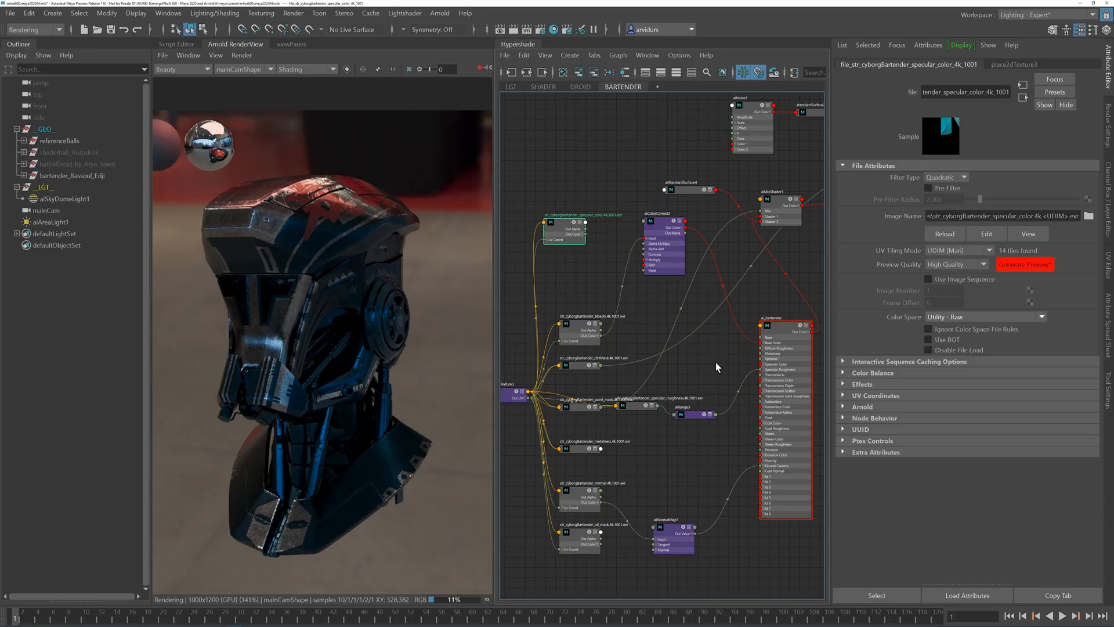
click(781, 325)
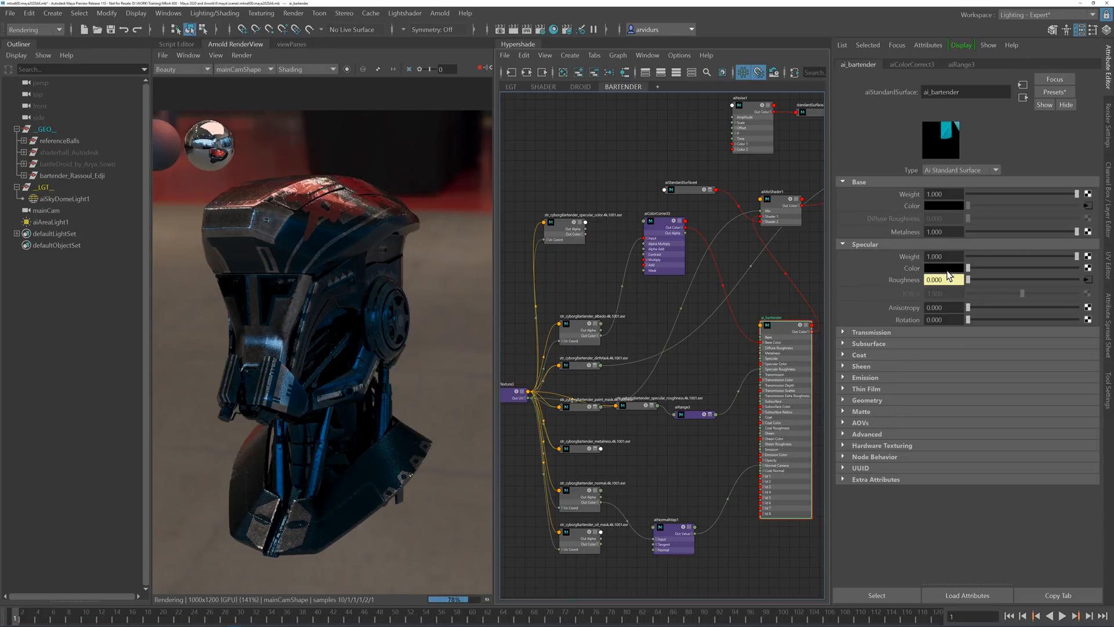
click(944, 268)
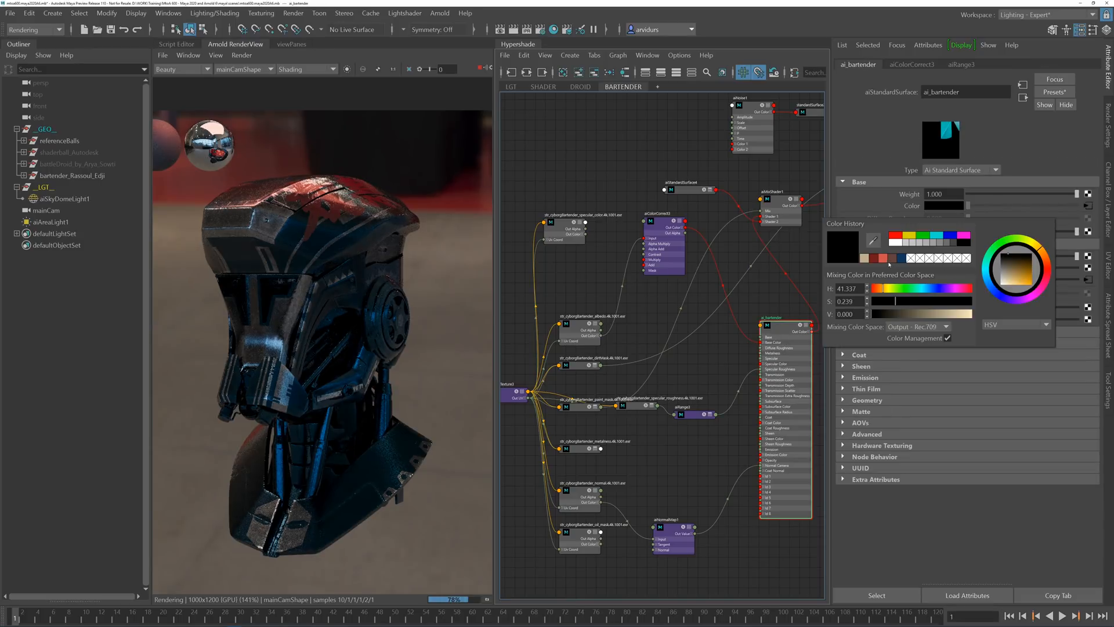
click(885, 260)
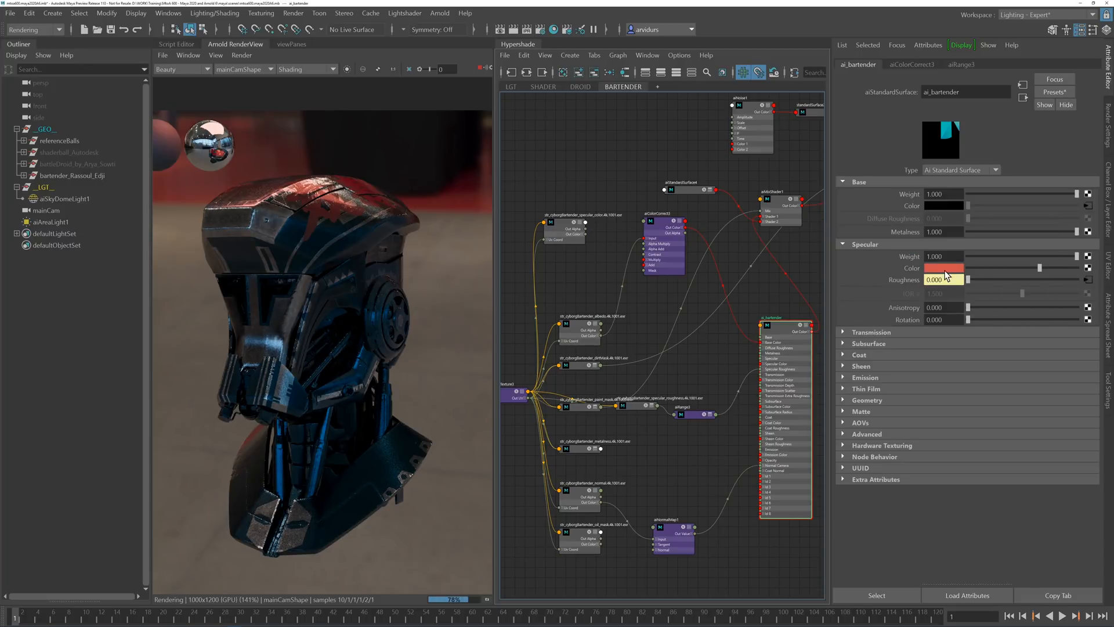
click(945, 268)
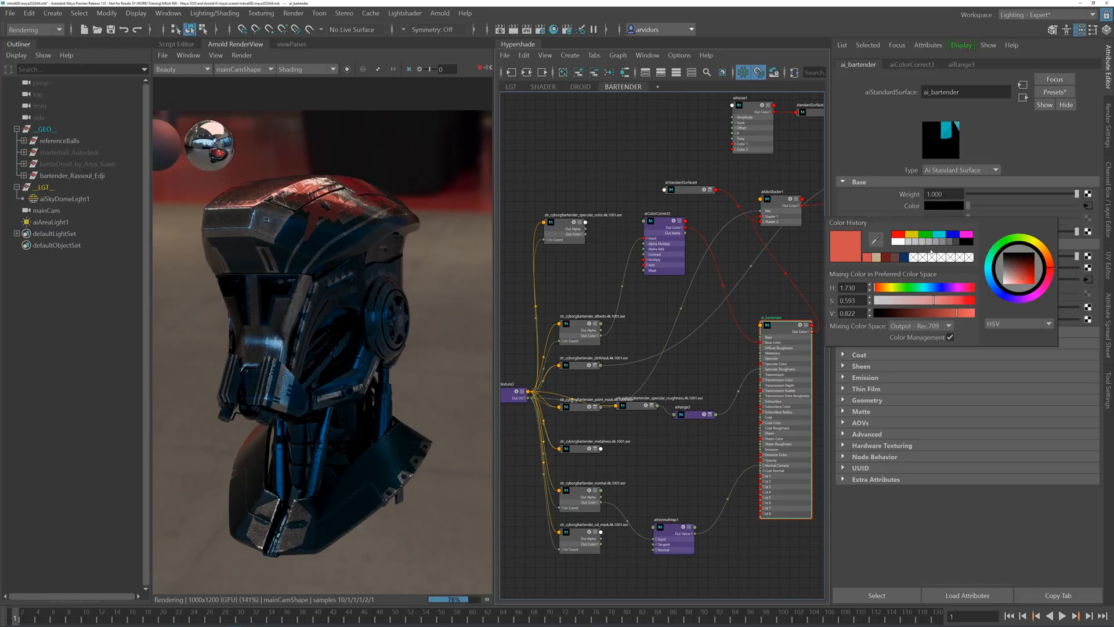
click(900, 243)
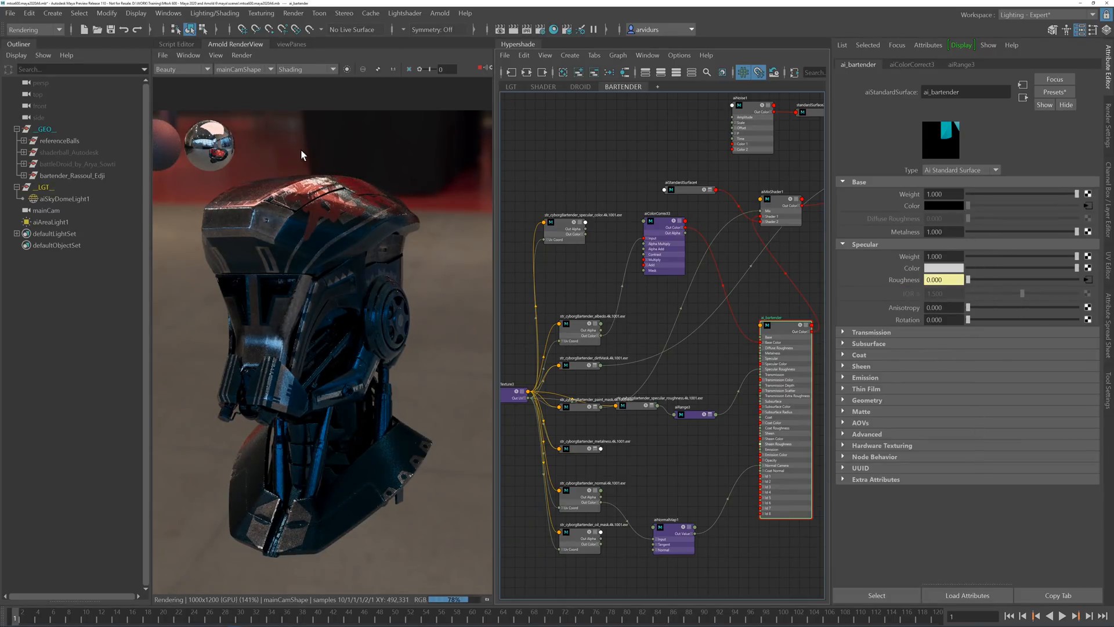
Step: Display the RGBA_denoise output at 1:1 scale and look over the render view's display settings
click(182, 69)
click(177, 87)
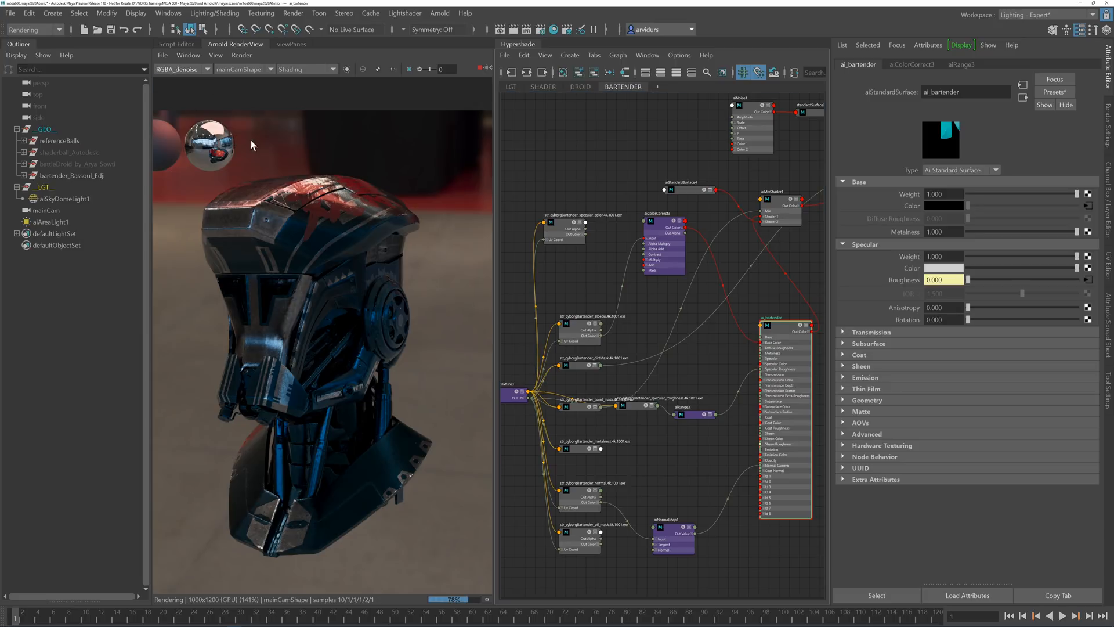
click(392, 67)
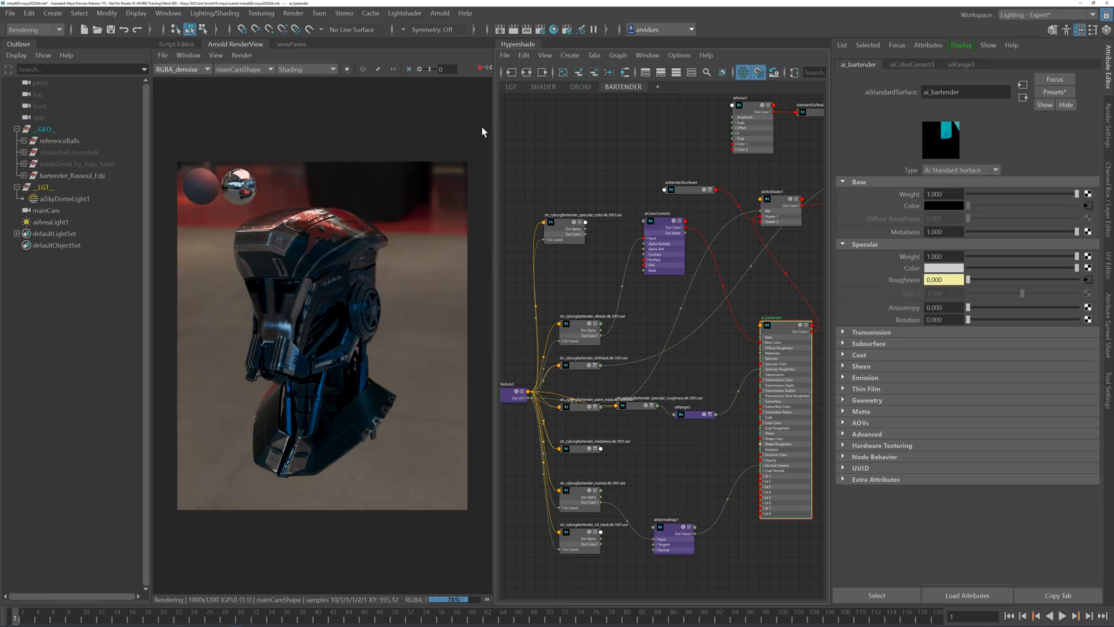
click(491, 68)
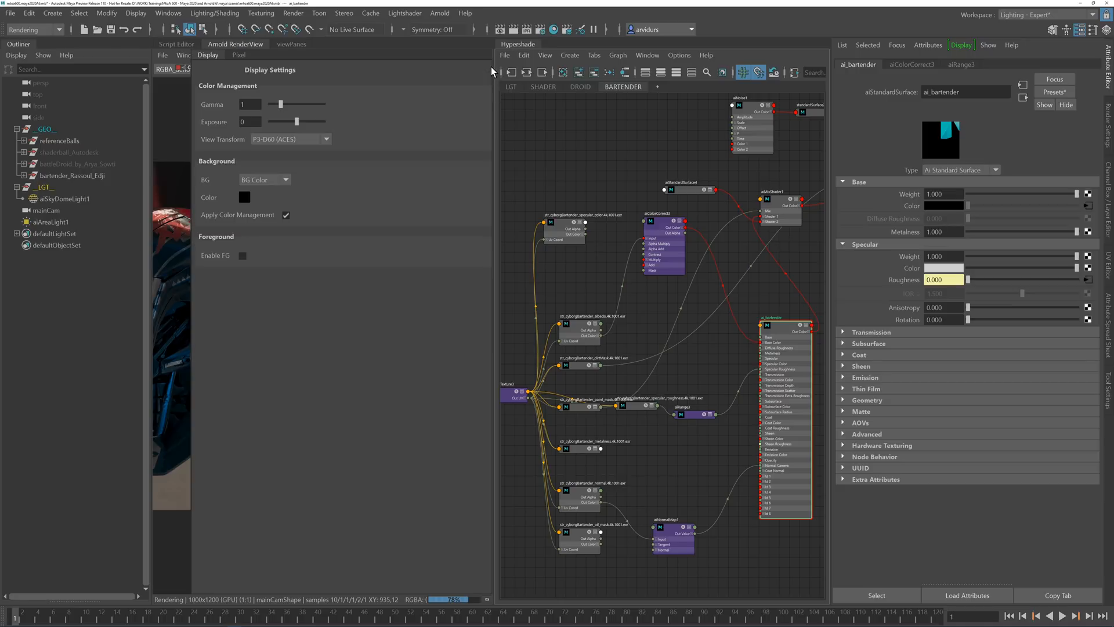
click(189, 68)
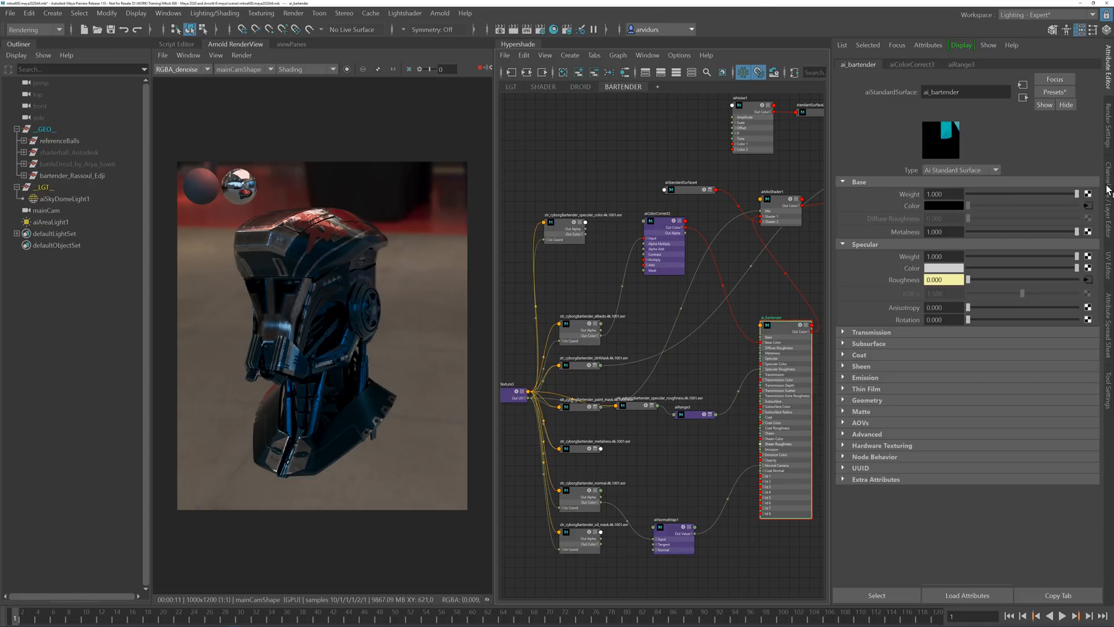
Step: Examine the Arnold render settings for sampling, adaptive sampling, ray depth, GPU system options and the AOV denoiser
click(1109, 122)
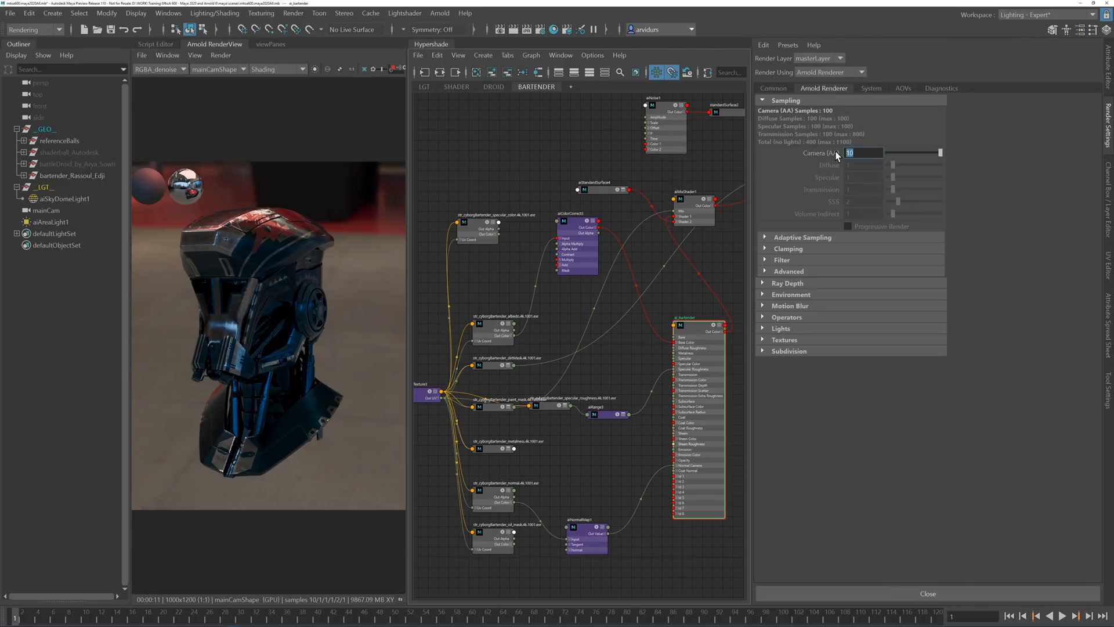
click(800, 238)
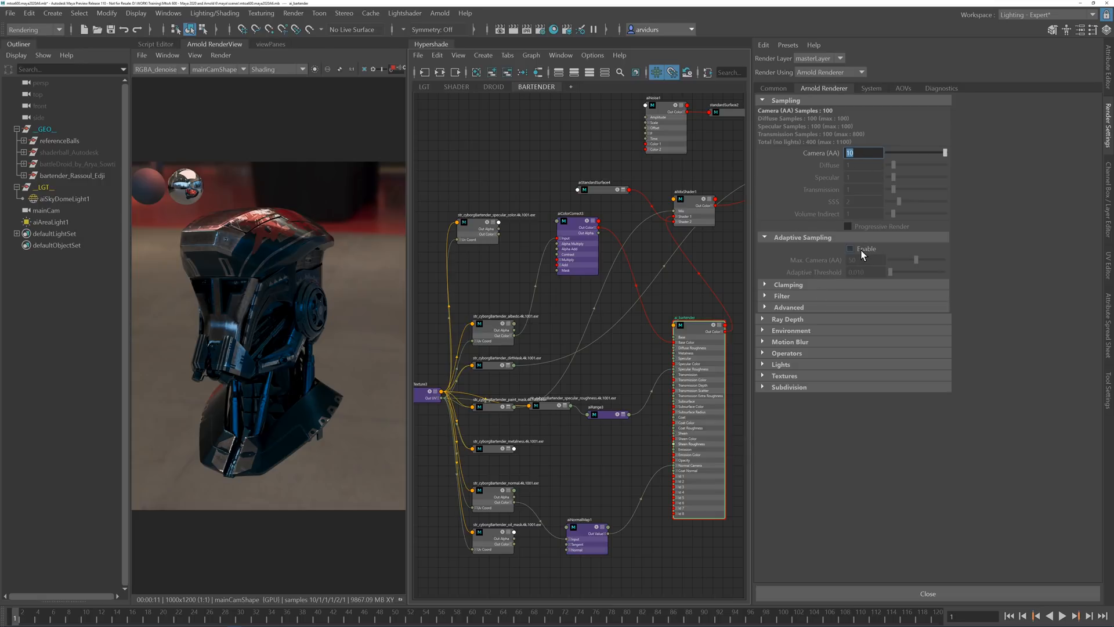
click(789, 286)
click(789, 286)
click(793, 321)
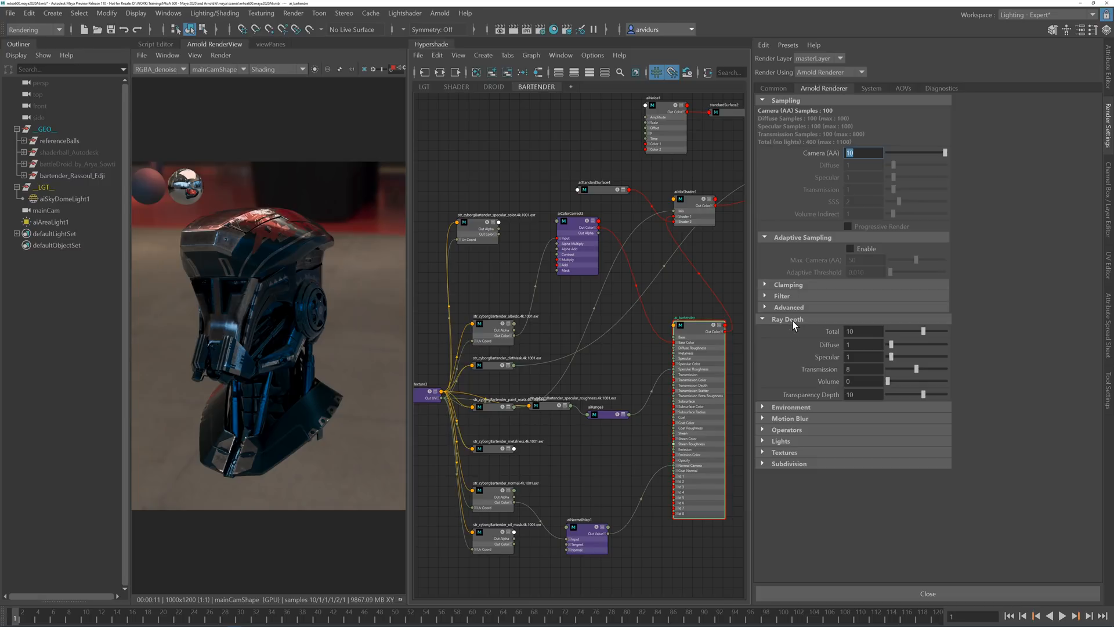
click(792, 320)
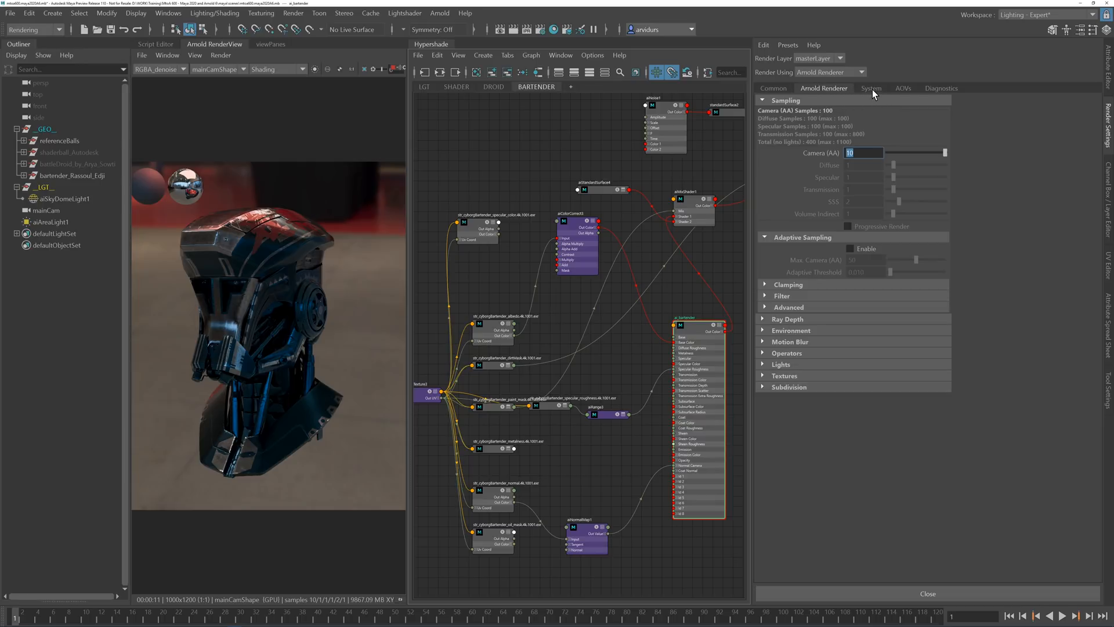
click(855, 89)
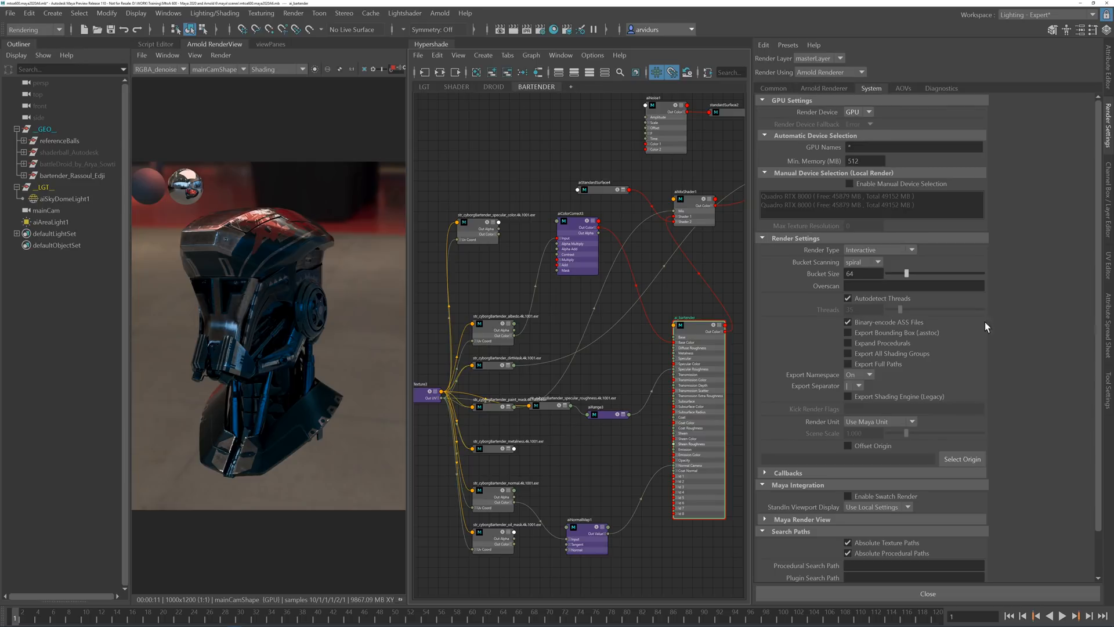
scroll(1013, 342, down, 2)
scroll(1008, 342, up, 2)
click(910, 88)
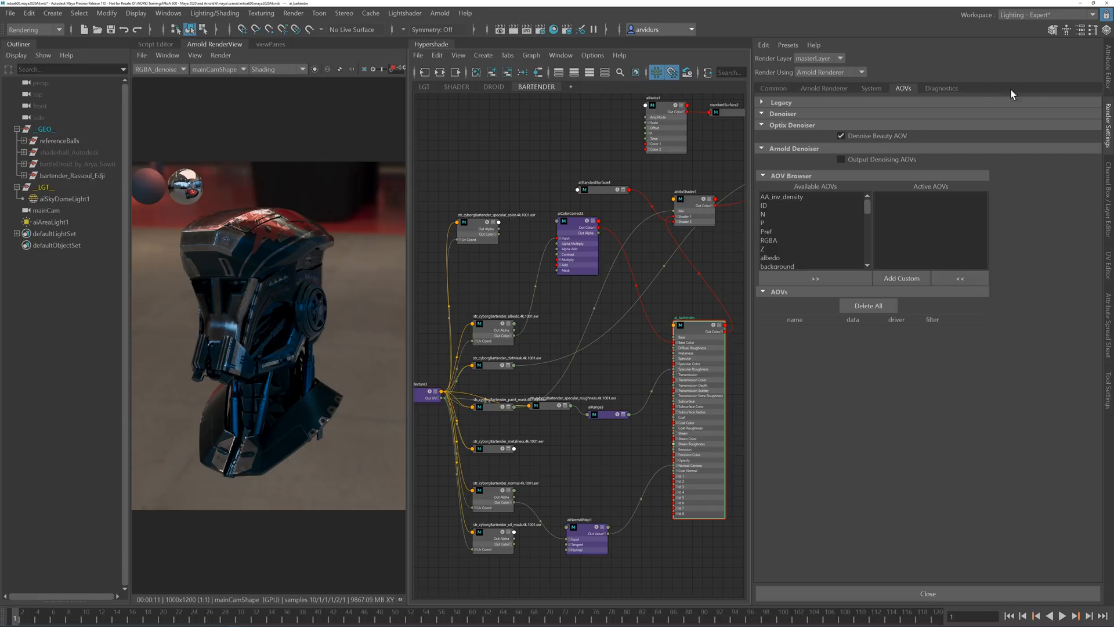
Step: Return to the shader attributes, check the available render outputs, and clear the node selection
click(1108, 70)
click(203, 70)
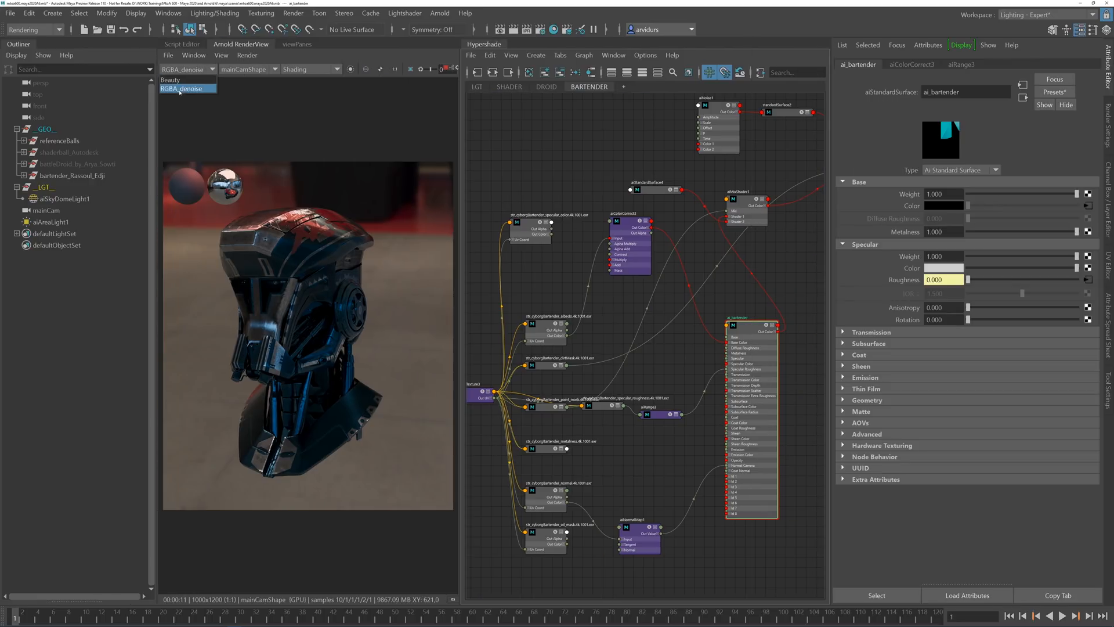
click(521, 172)
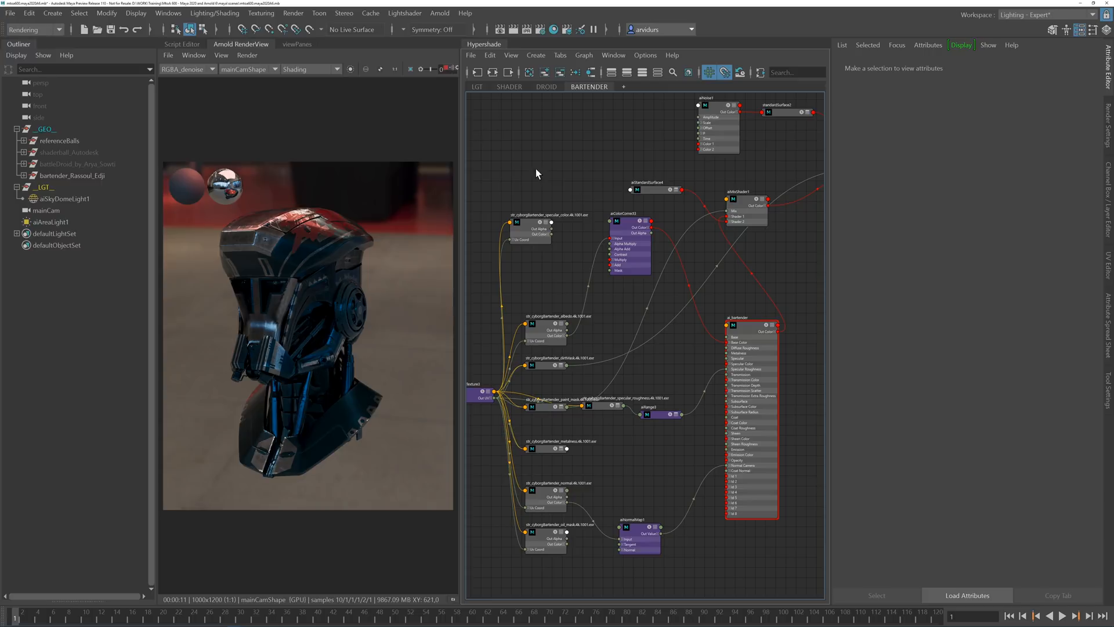
Step: In the lighting graph, try the ADS_studio and Toronto_TC_NightSetup images on the sky dome's Color, and connect the Toronto Distillery District image
alt+middle_drag(584, 192, 631, 213)
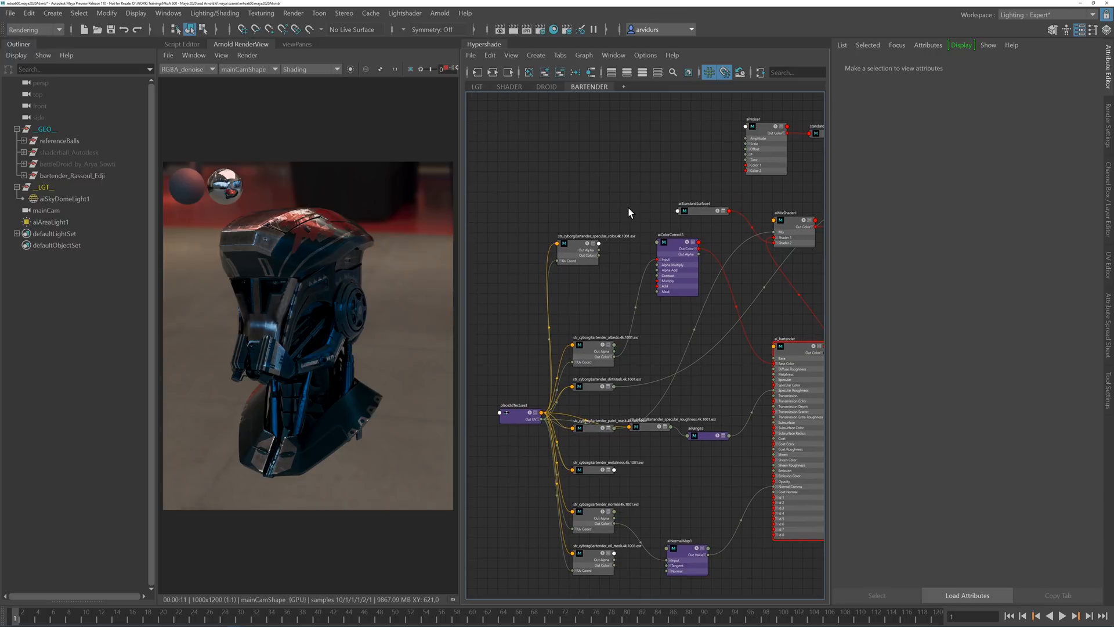
alt+middle_drag(730, 368, 664, 346)
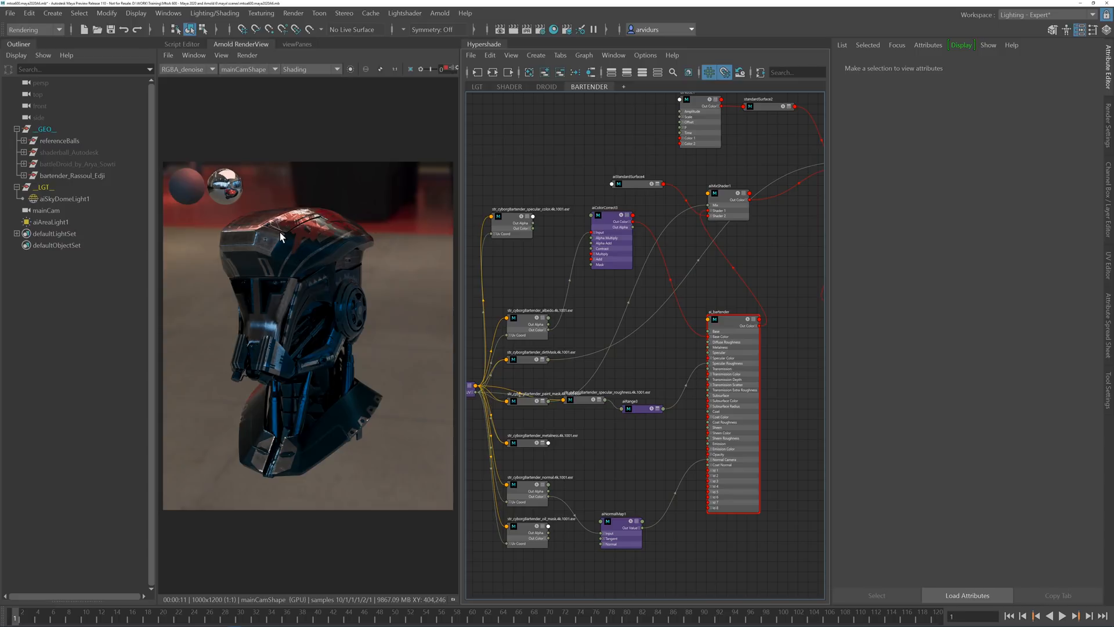
click(477, 87)
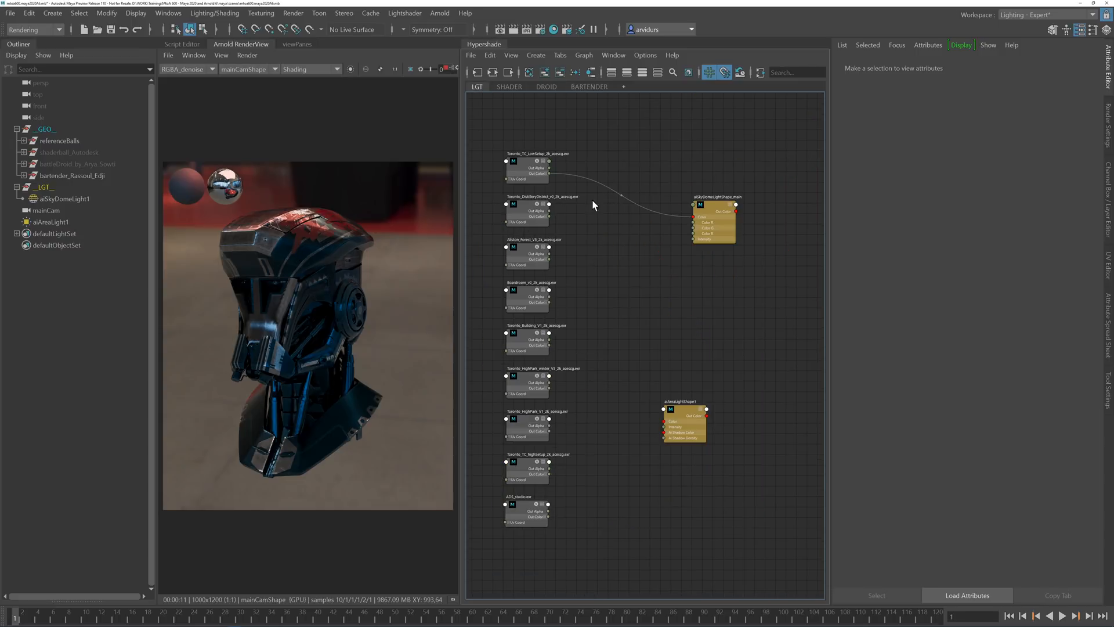
drag(549, 516, 693, 216)
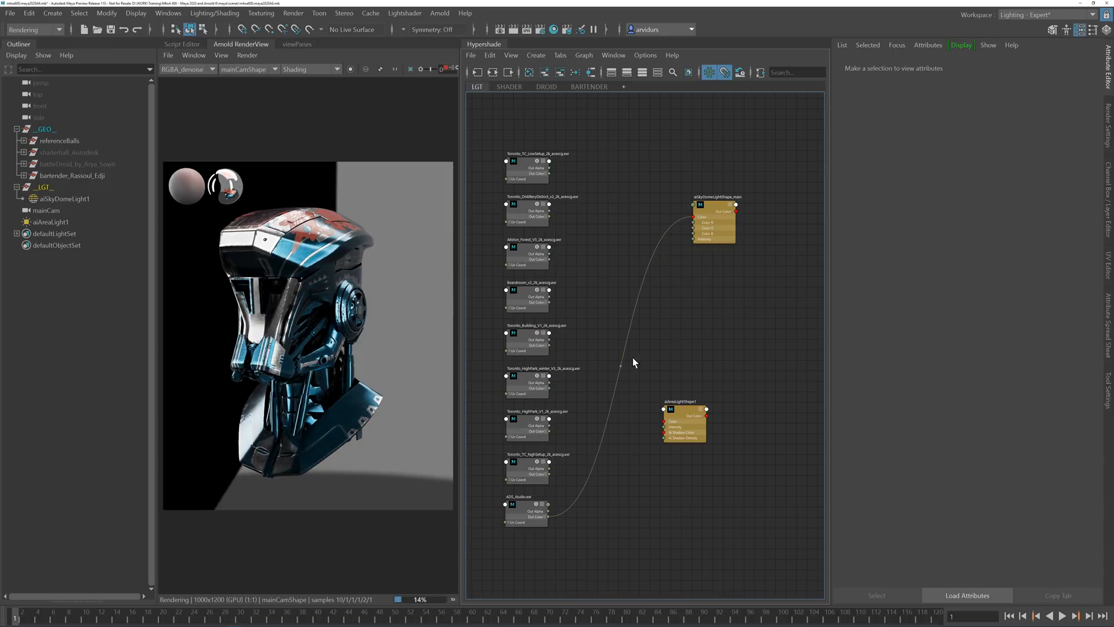
drag(600, 399, 693, 215)
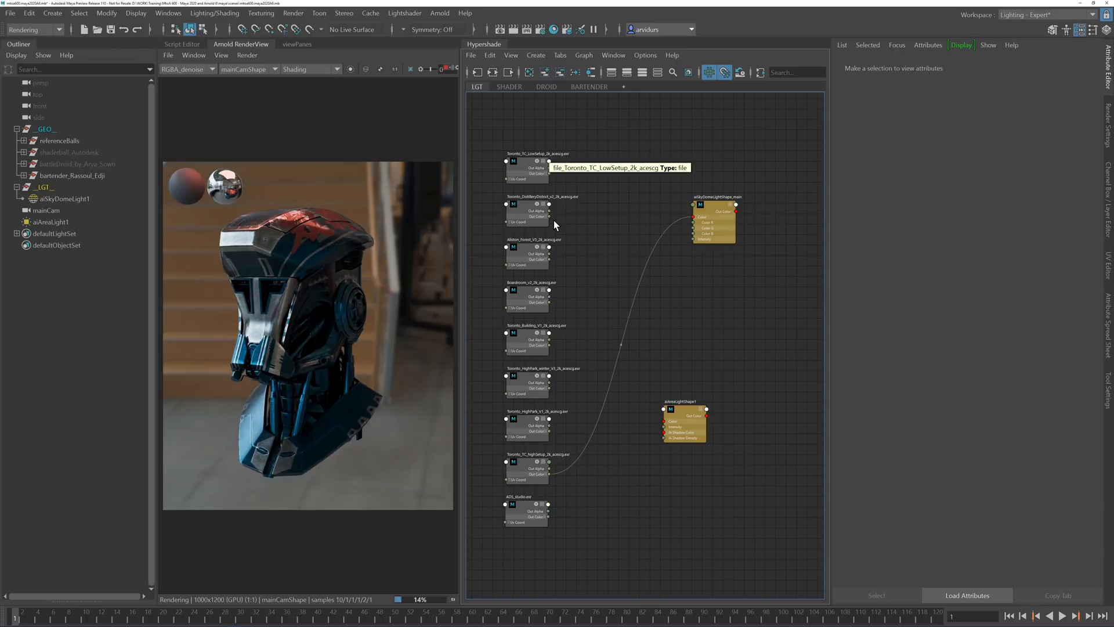
drag(549, 216, 694, 214)
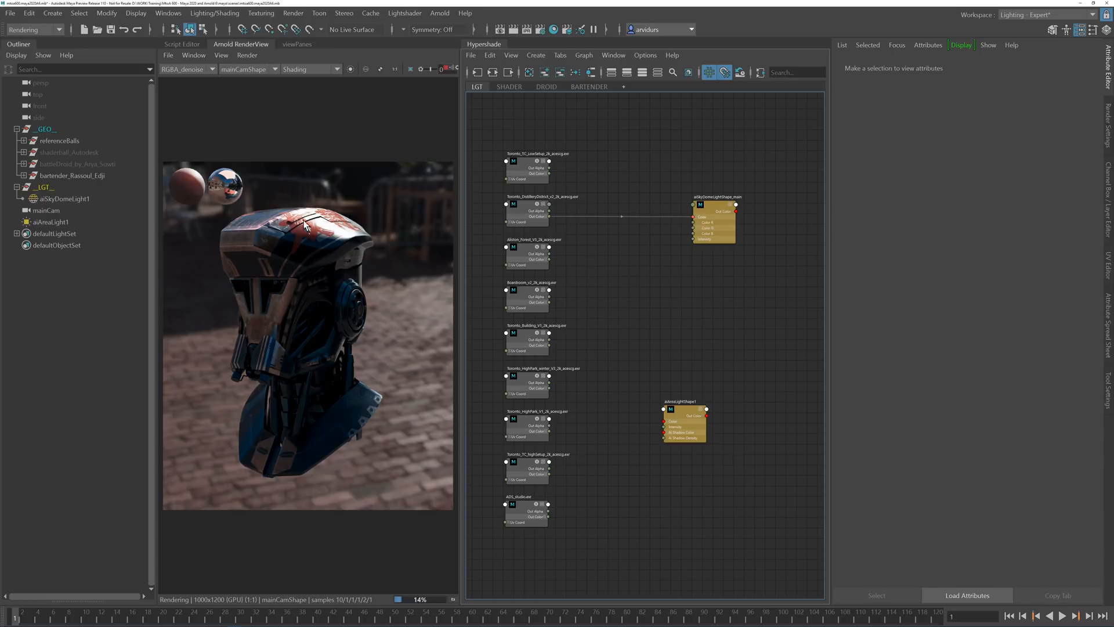
Step: Set the Intensity of aiAreaLightShape1 to 0 and clear the selection
click(681, 410)
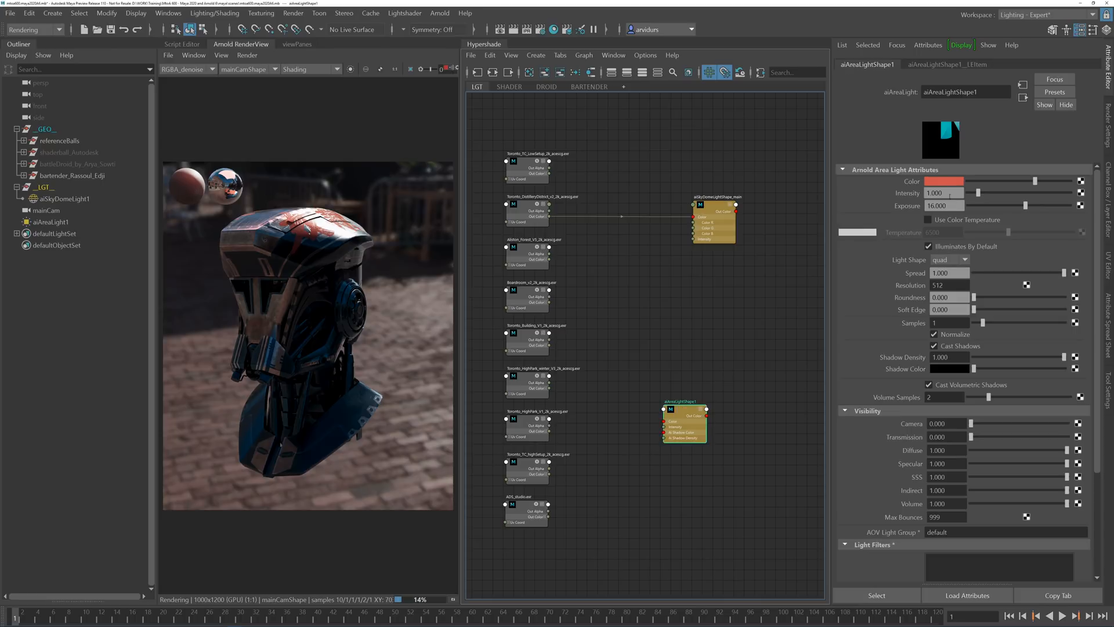
double_click(948, 193)
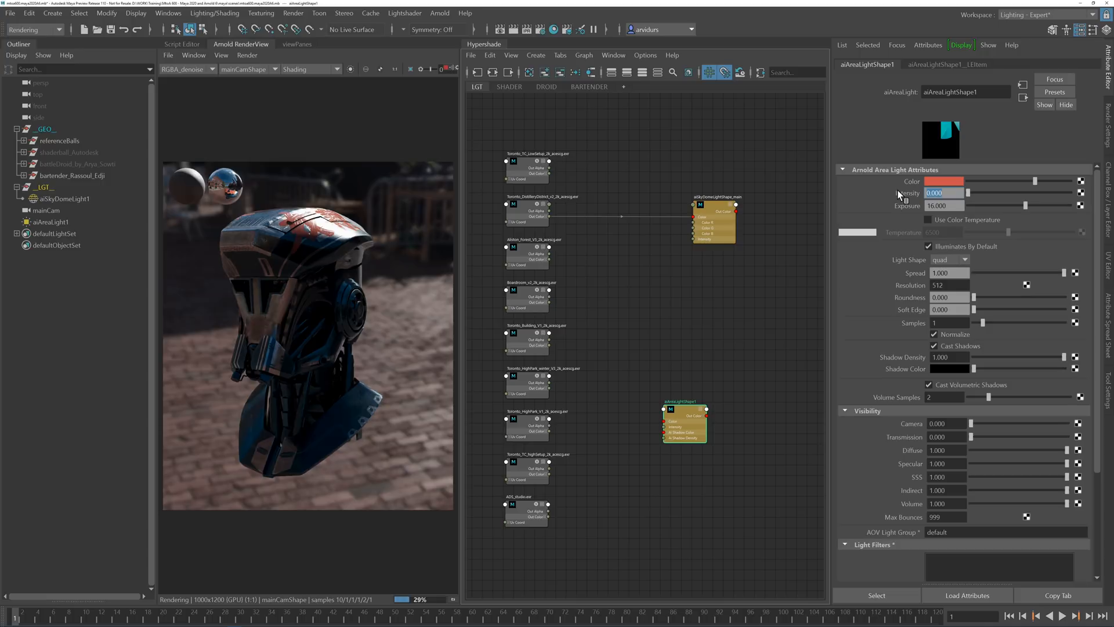
click(688, 328)
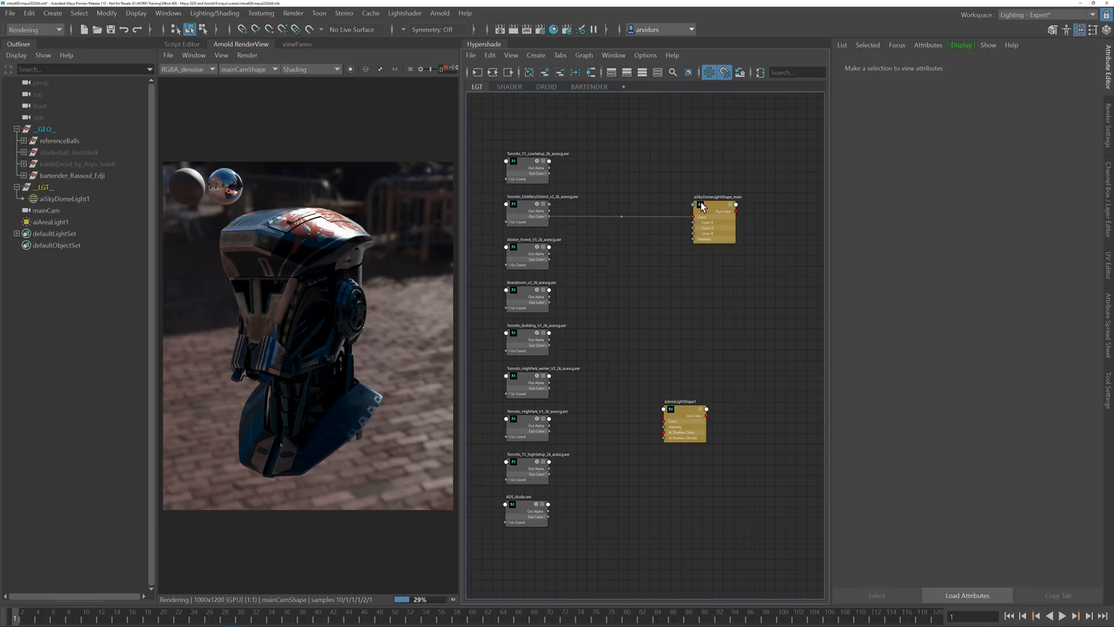
Step: Try a Y rotation of 0 on aiSkyDomeLight1
click(58, 222)
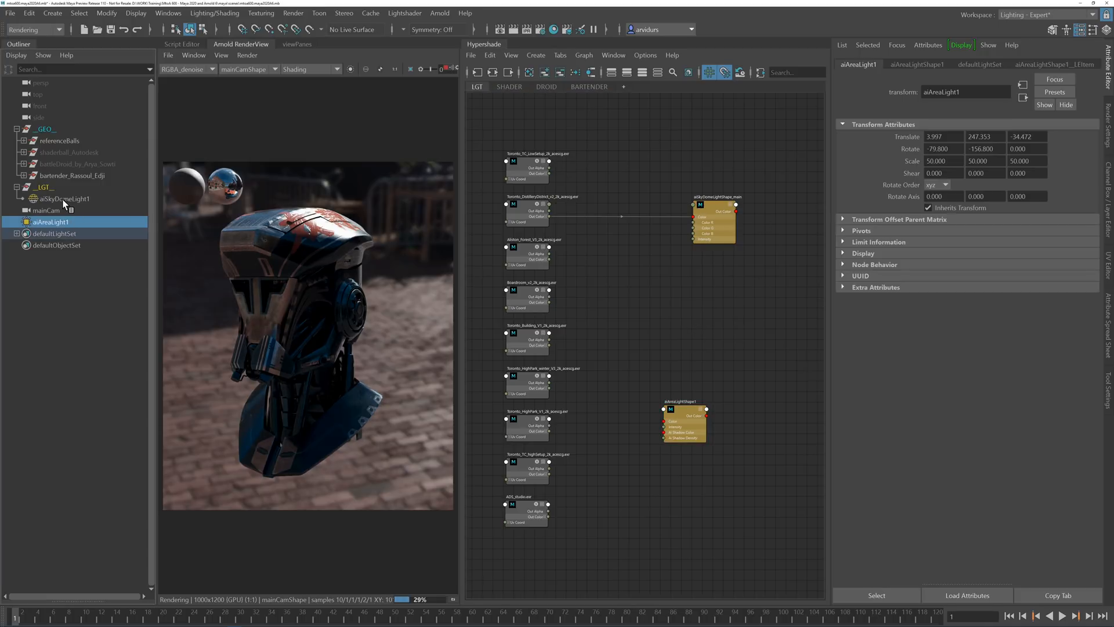
click(64, 200)
ctrl+drag(991, 149, 938, 153)
key(Return)
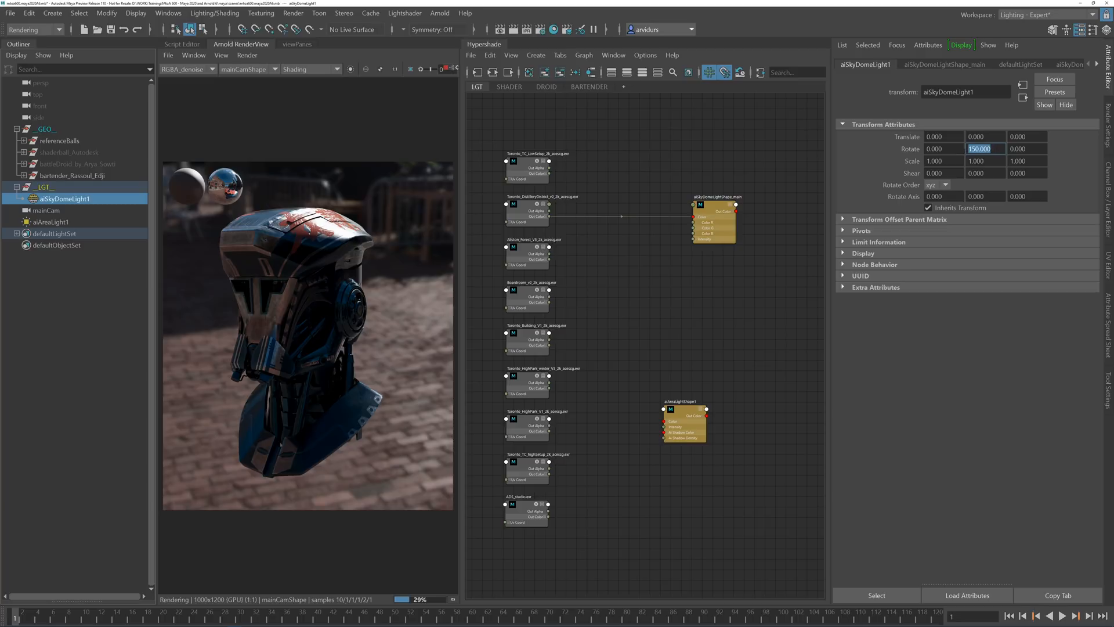
text(0)
key(Return)
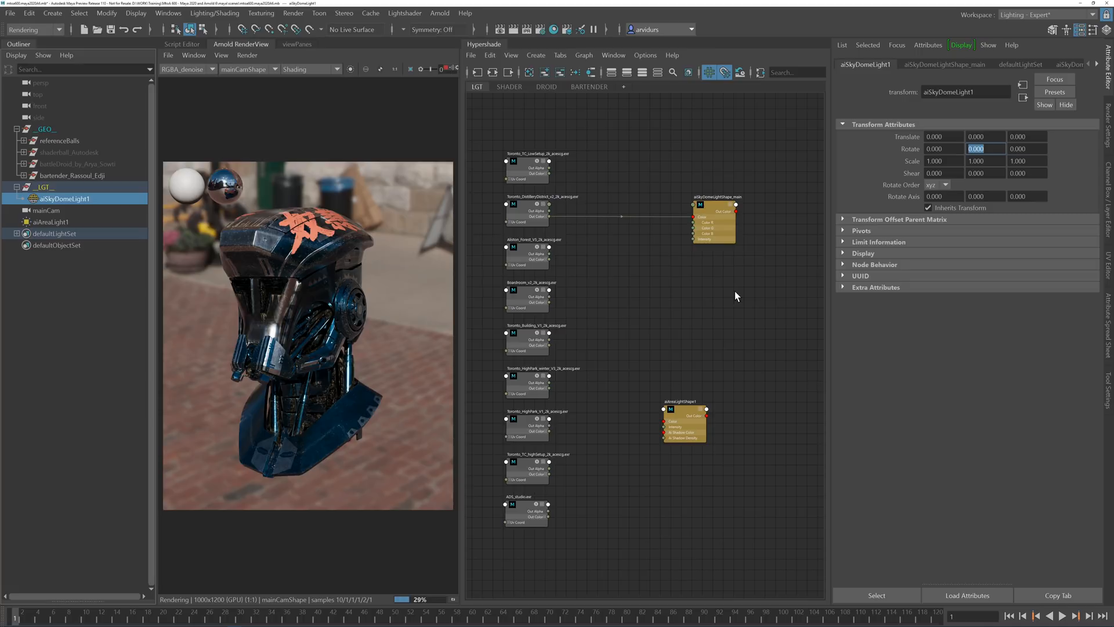
Step: Check the sky dome shape and its image node, and set aiSkyDomeLight1's Y rotation to 45
click(708, 307)
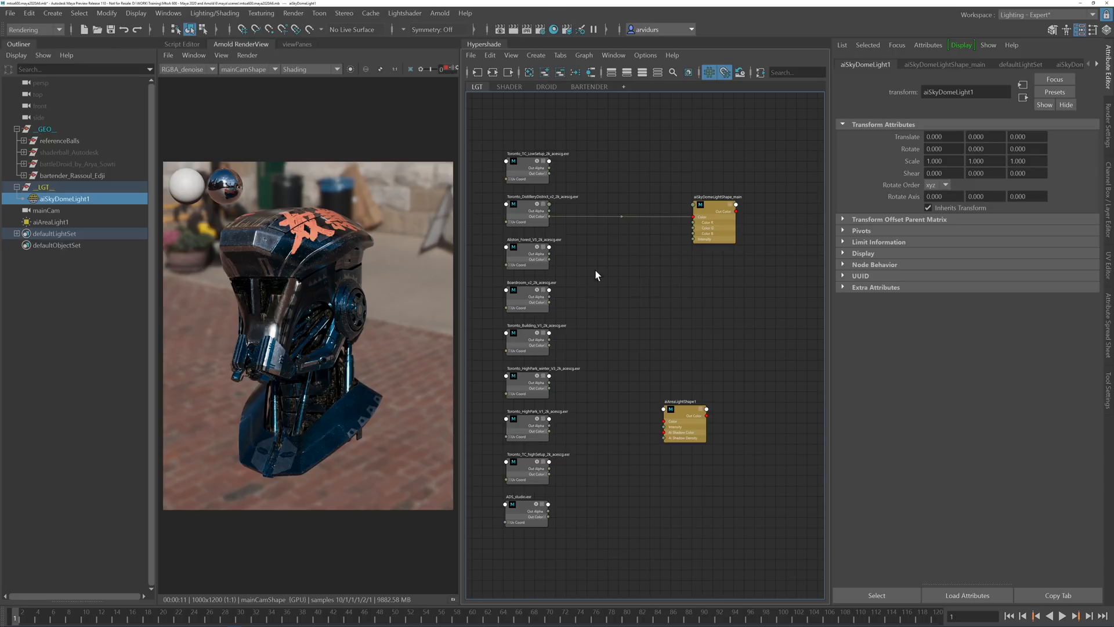
click(708, 206)
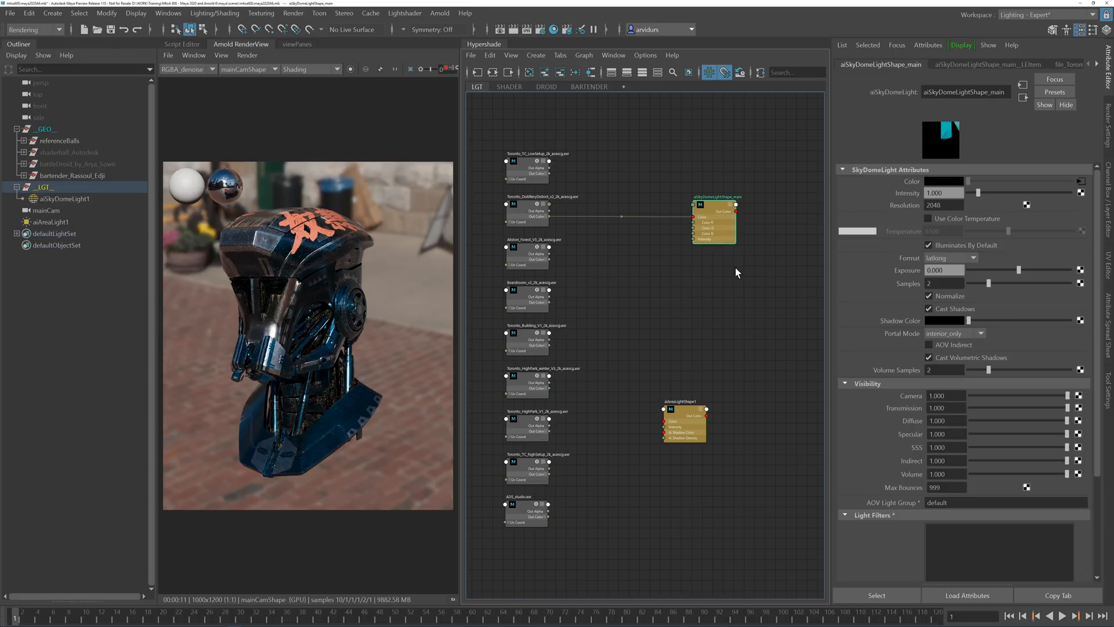
click(537, 219)
click(61, 198)
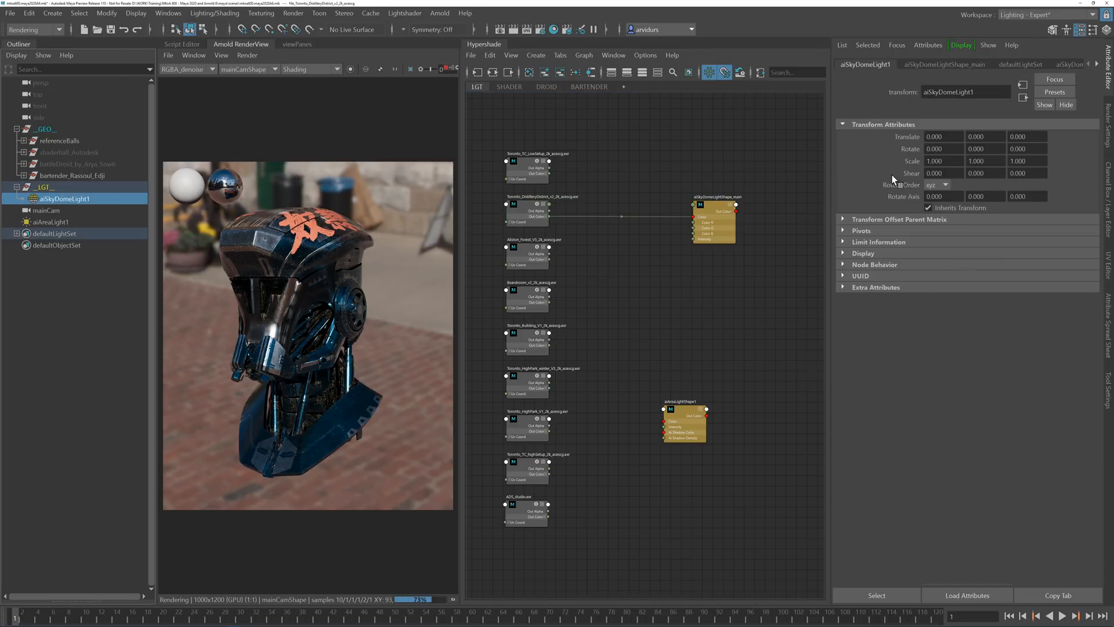
click(976, 149)
text(45)
key(Return)
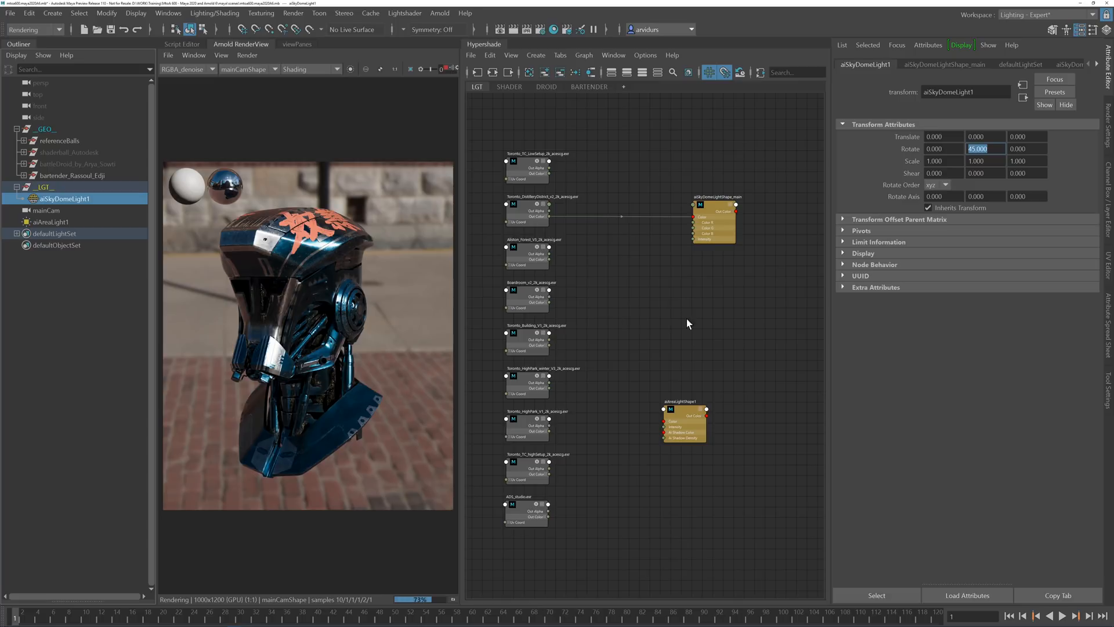
click(697, 317)
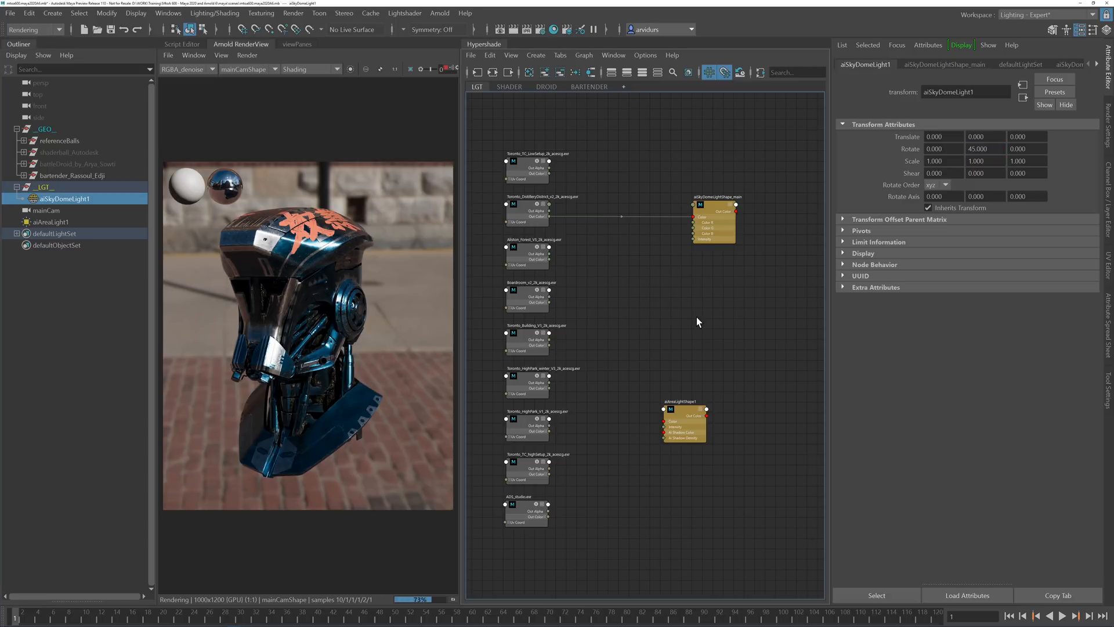
Step: Show the mainCam viewport and display the robot with the plain default material
click(296, 44)
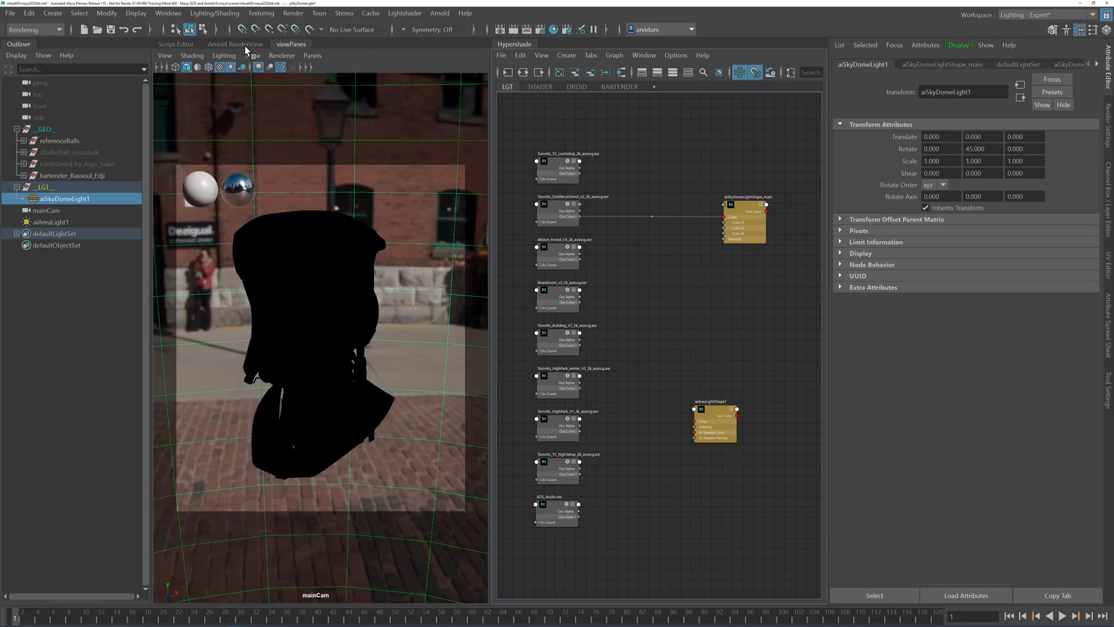
click(249, 45)
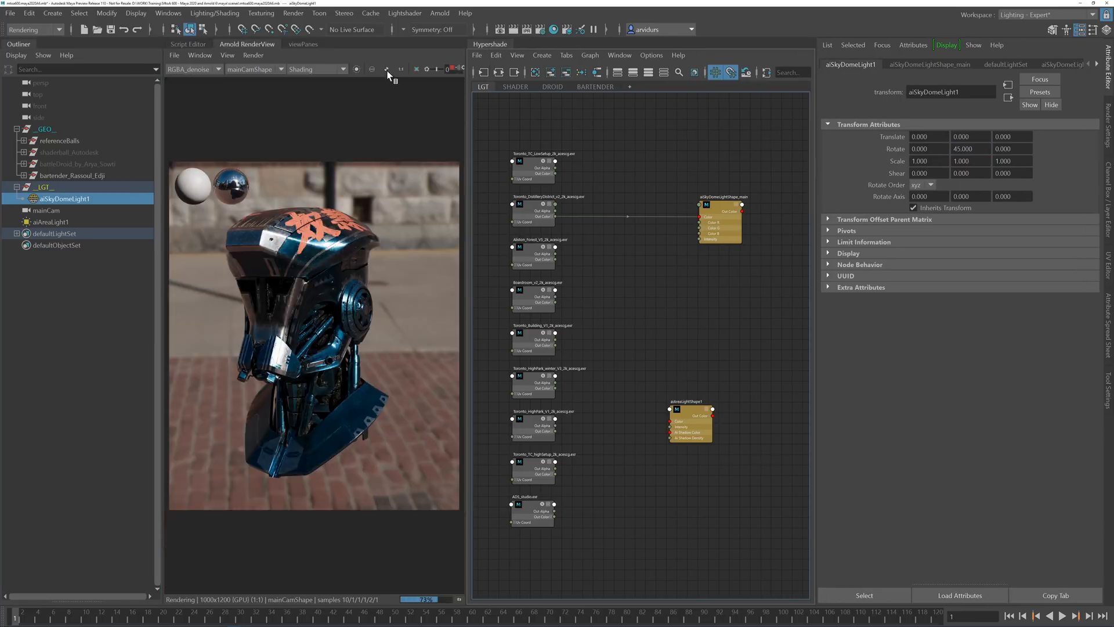
click(303, 44)
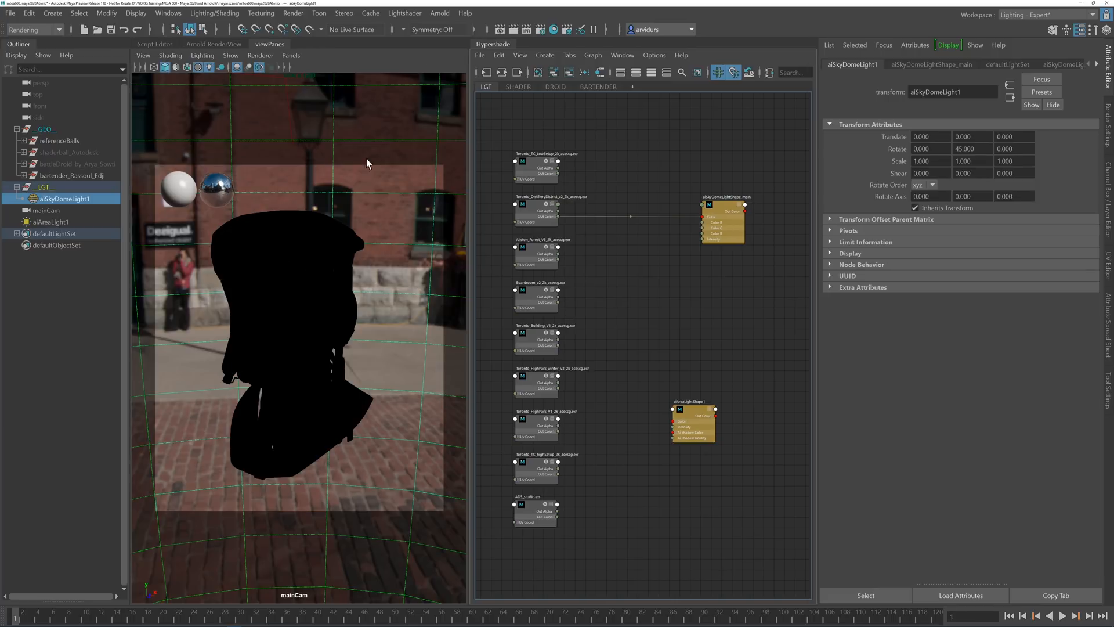
click(178, 67)
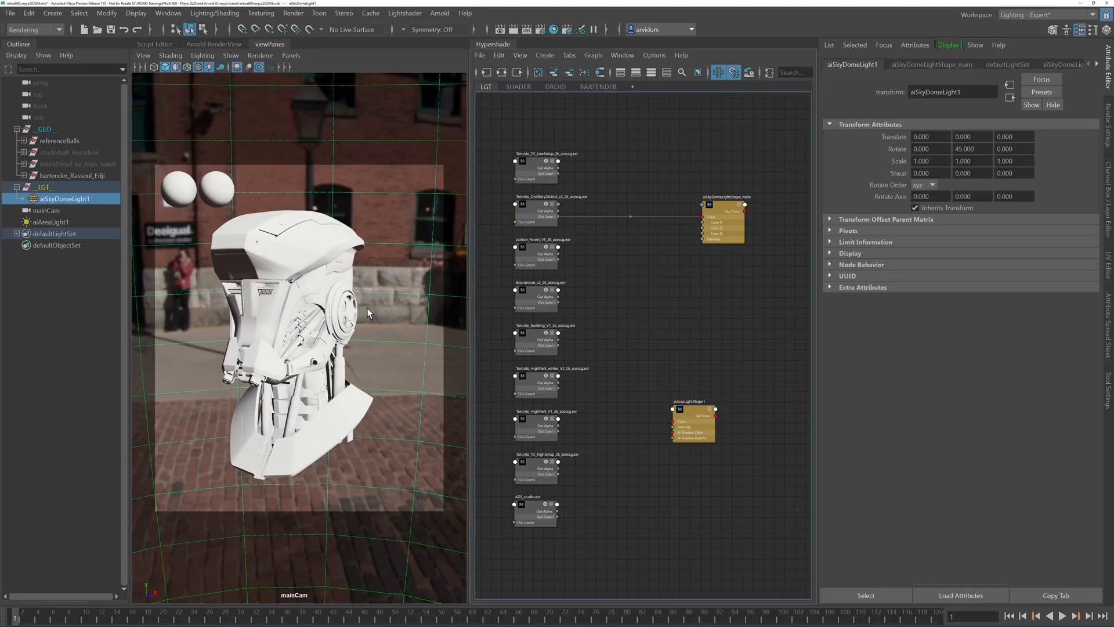
Step: Create a Rivet constraint on a face of the robot's front head plate, using the Rigging menu set
click(288, 308)
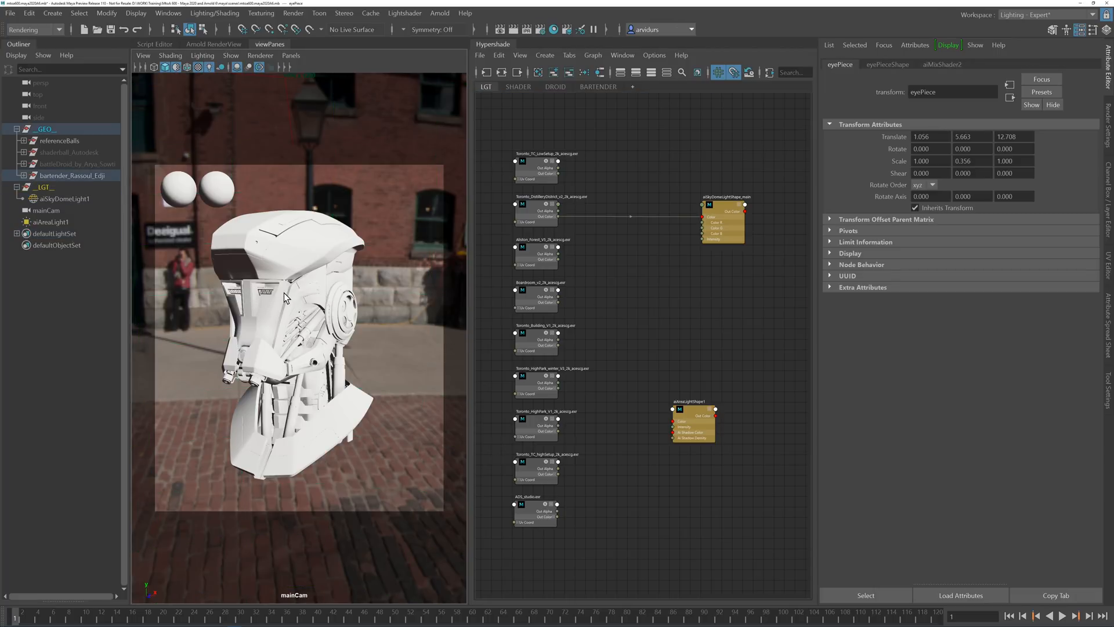
click(294, 292)
right_drag(283, 289, 291, 325)
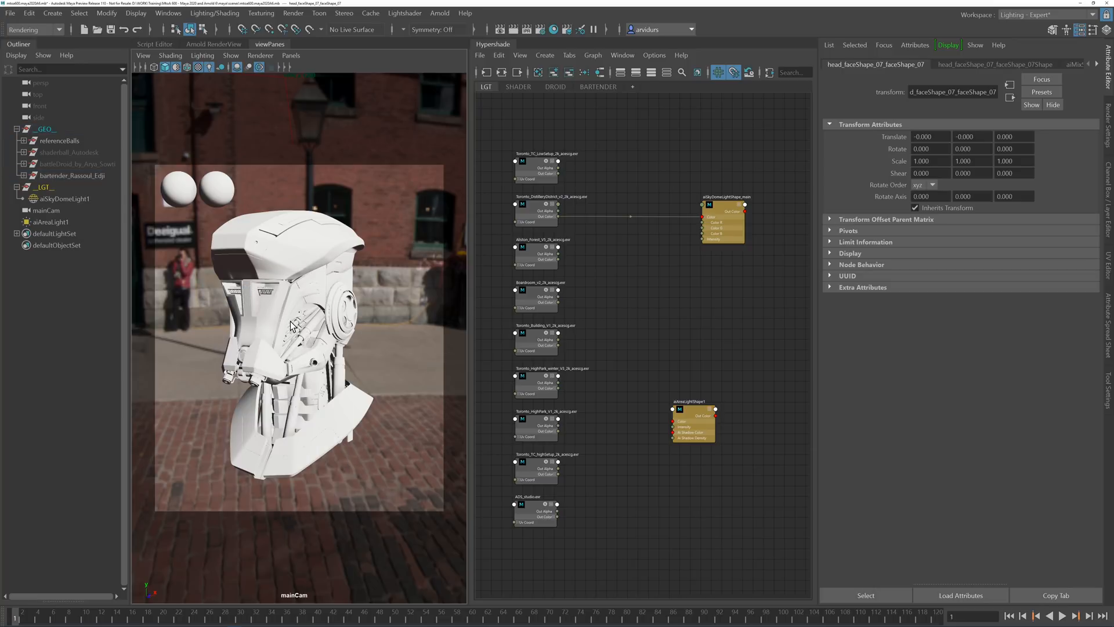
click(256, 297)
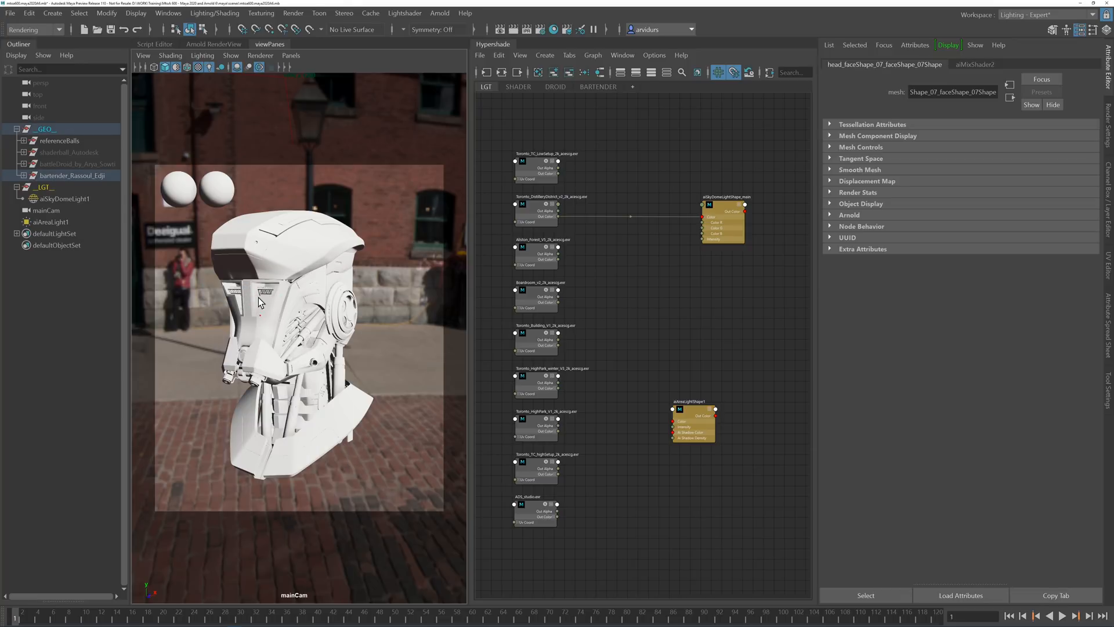
click(35, 29)
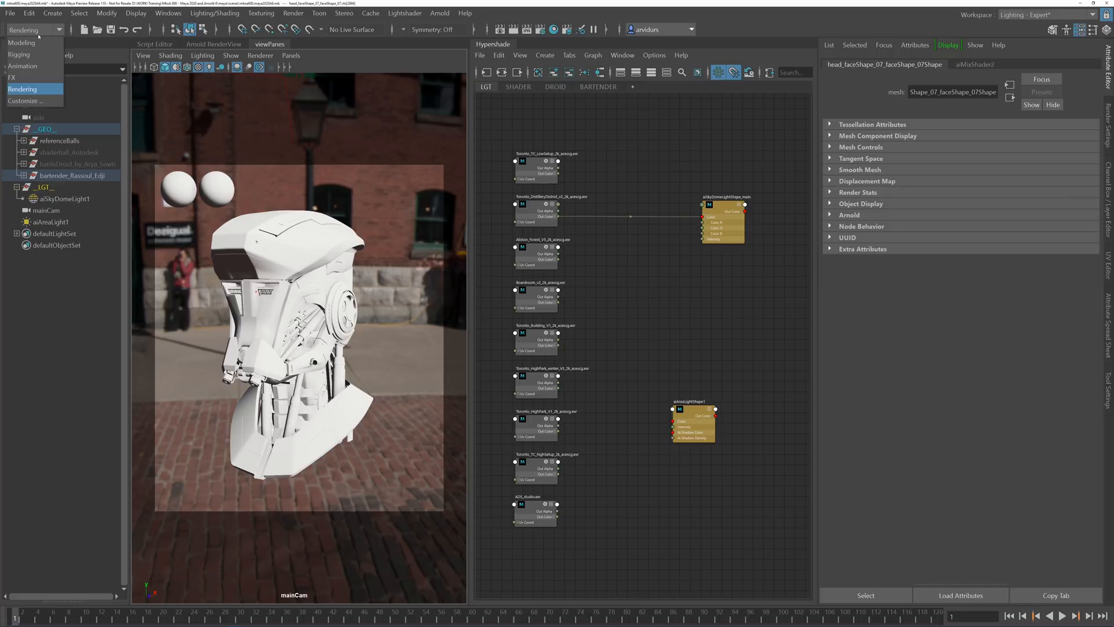
click(32, 54)
click(289, 12)
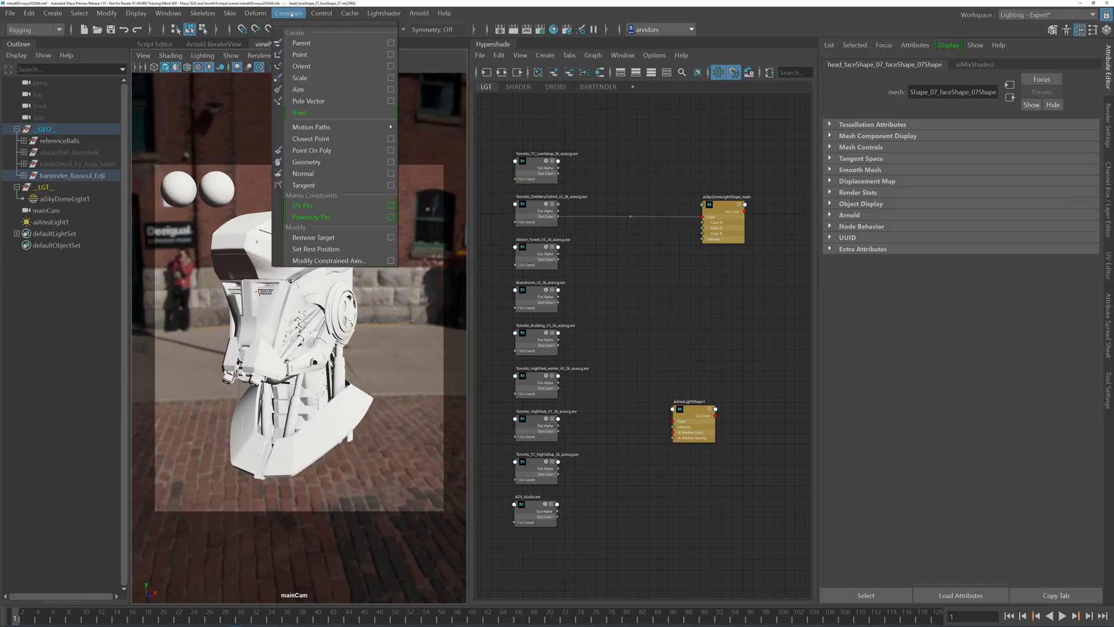
click(310, 114)
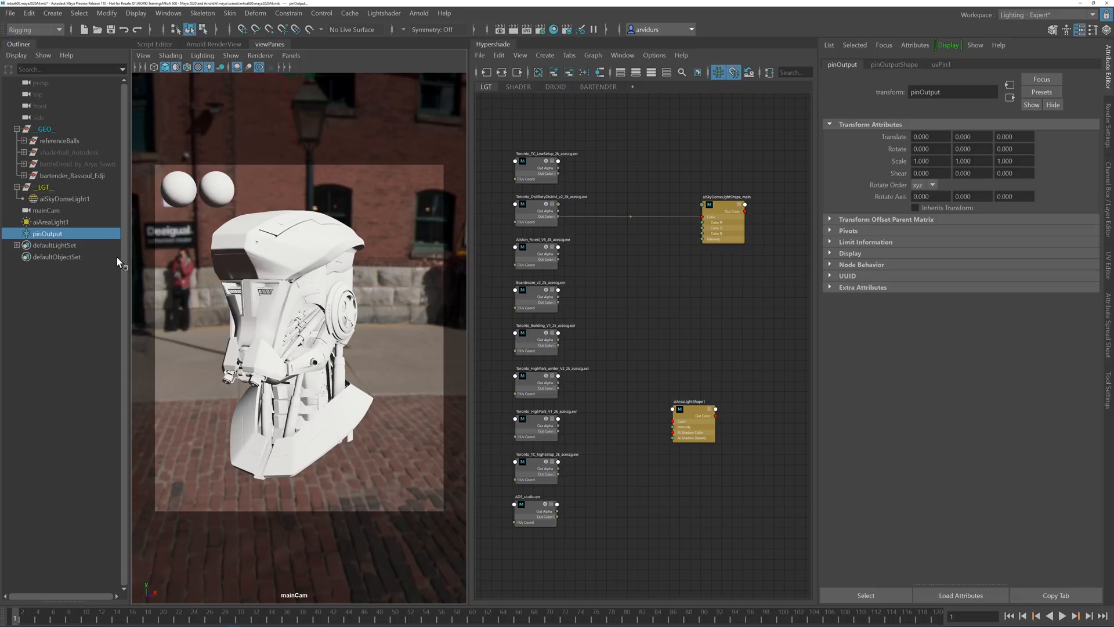
click(52, 297)
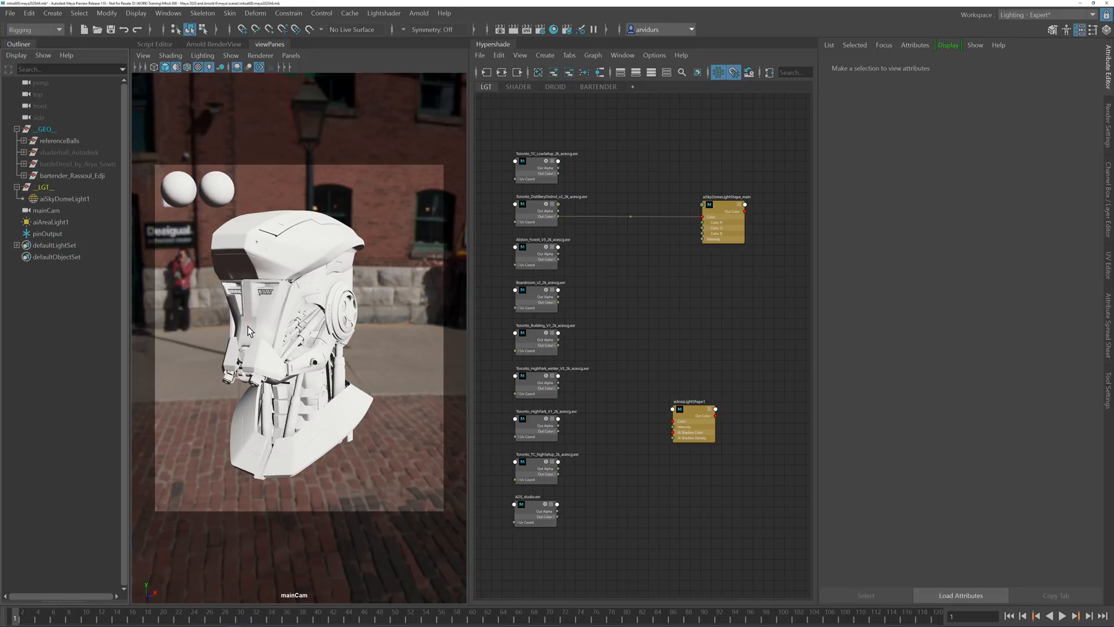
Step: Turn on the Object Details heads-up display with pinOutput selected to read its distance from the camera
click(55, 235)
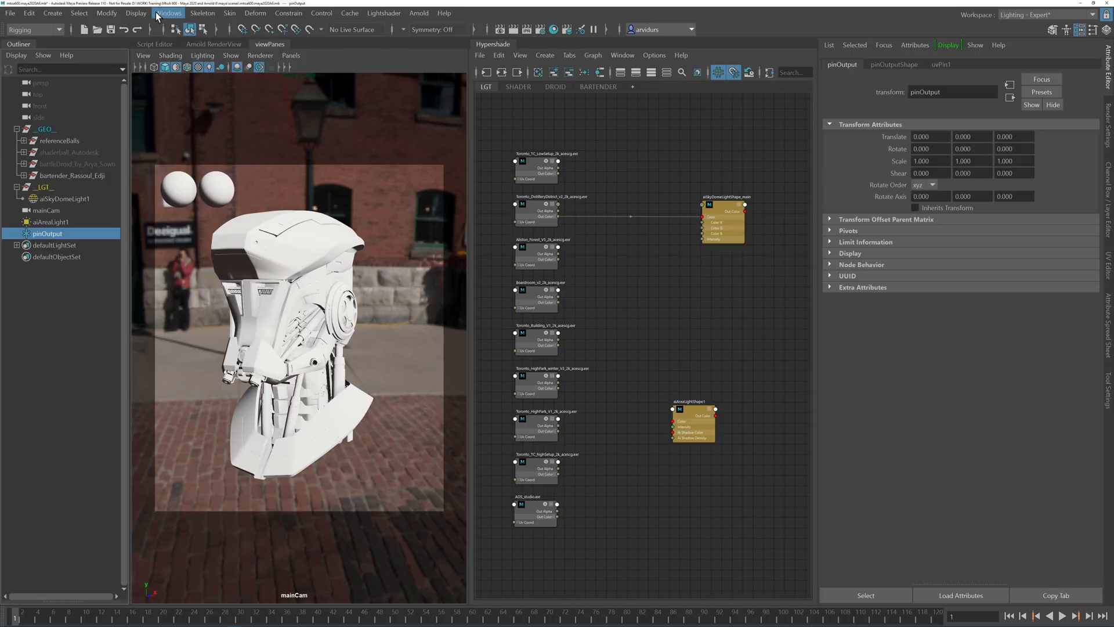
click(136, 13)
mouse_move(232, 54)
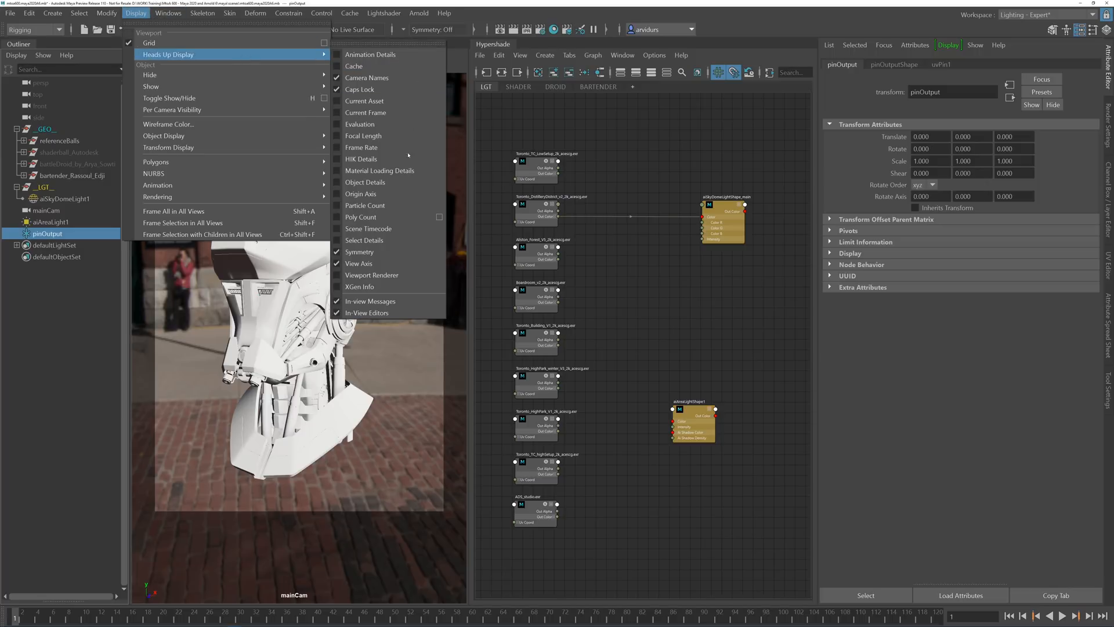
click(413, 182)
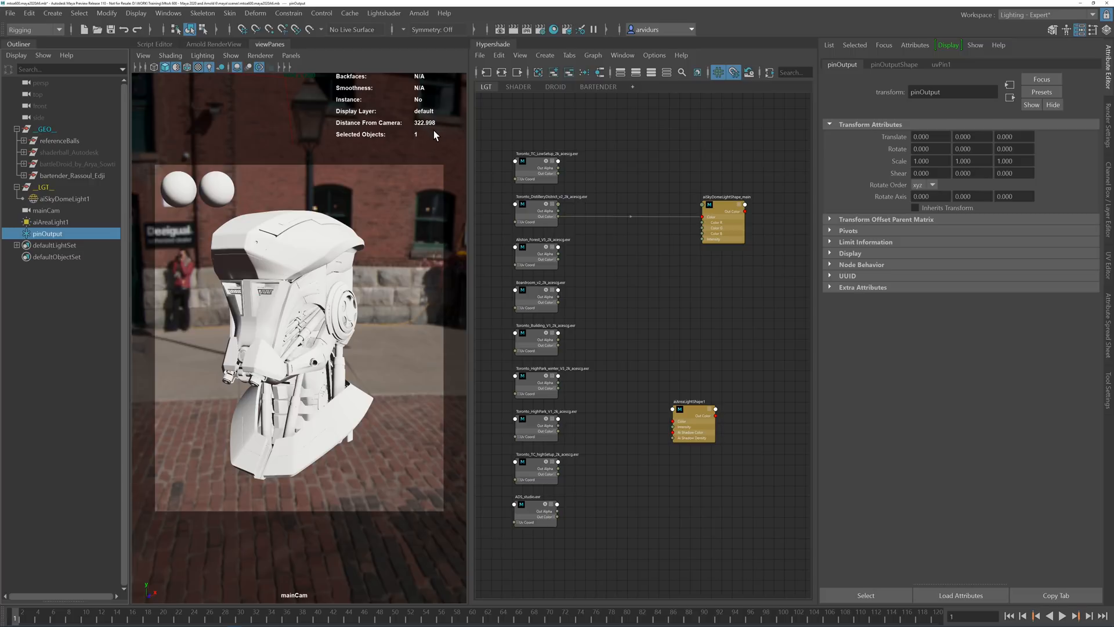
Step: Set mainCam's Arnold focus distance to 322.998, matching pinOutput's camera distance, and enable depth of field
click(45, 211)
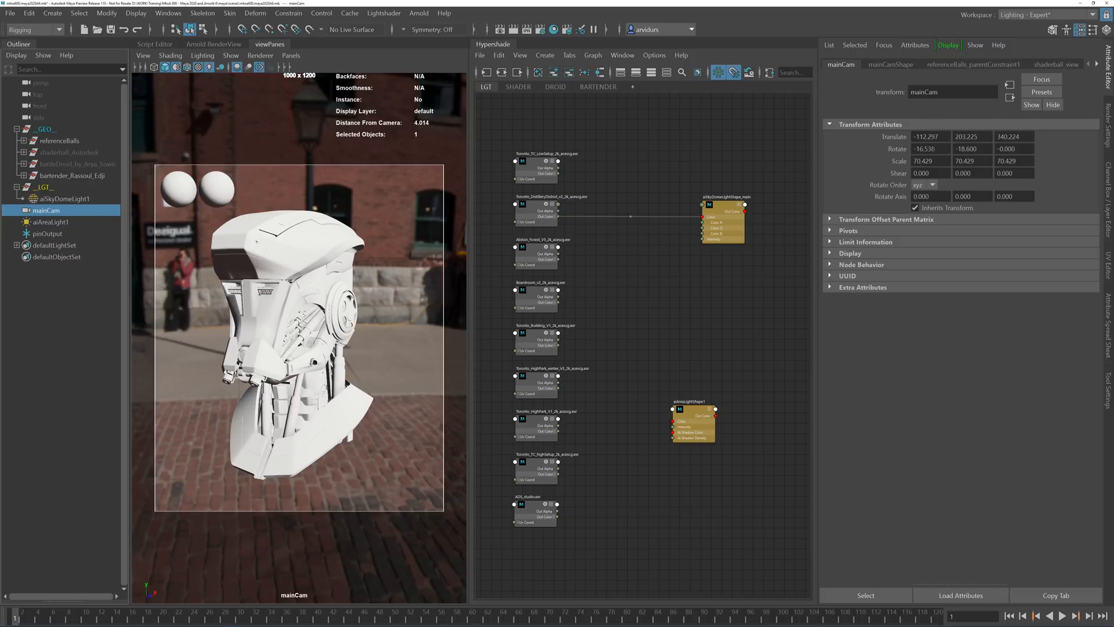
click(891, 65)
scroll(894, 442, down, 3)
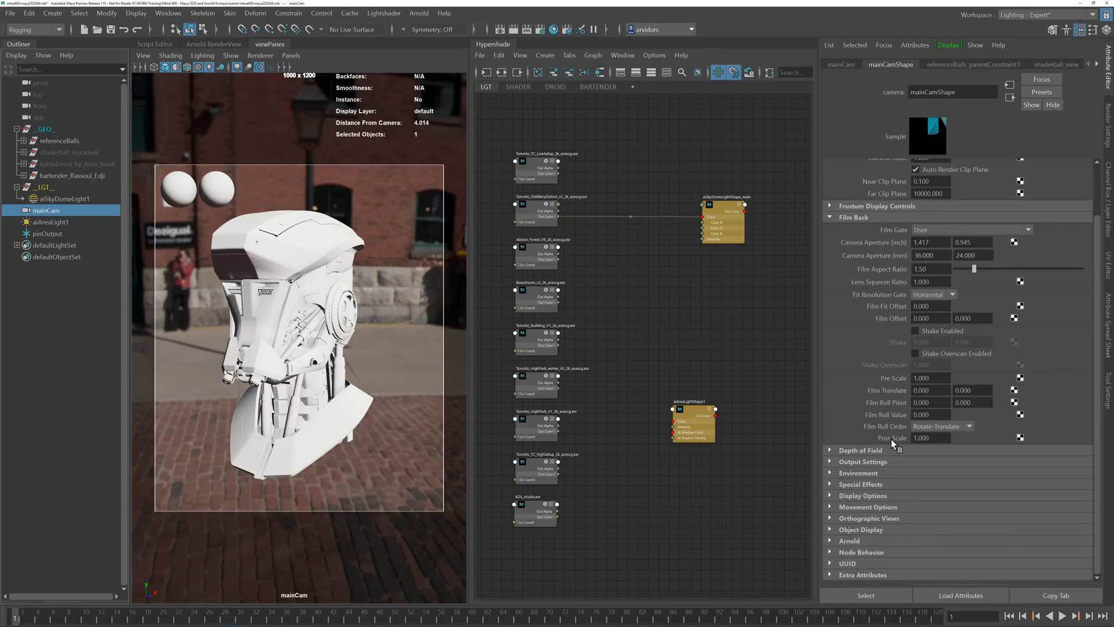
click(845, 540)
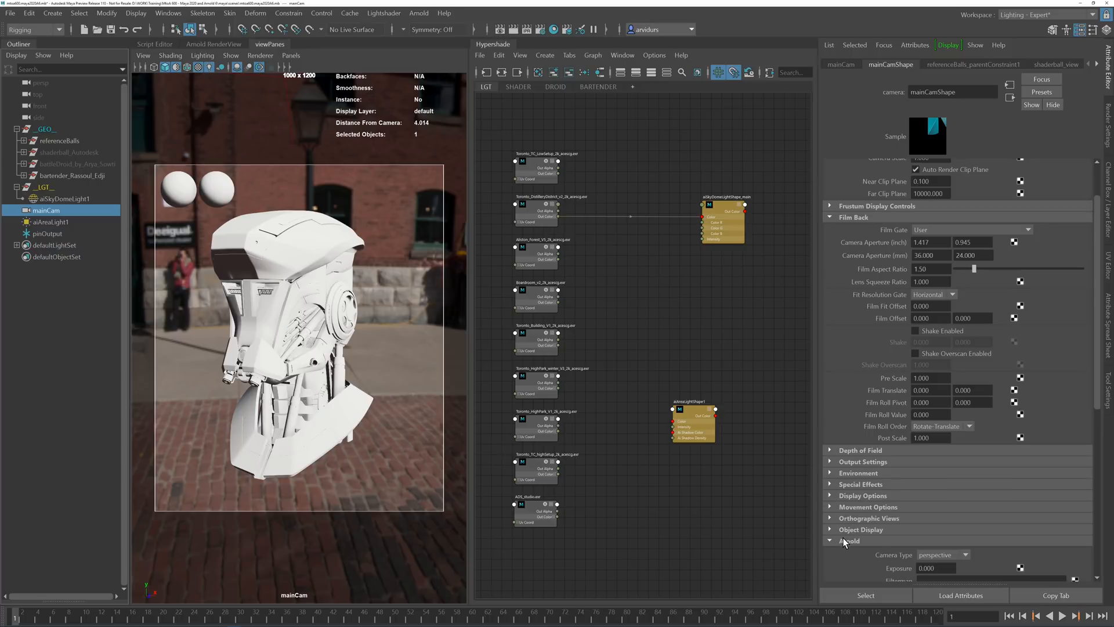
scroll(845, 541, down, 3)
click(925, 526)
text(32)
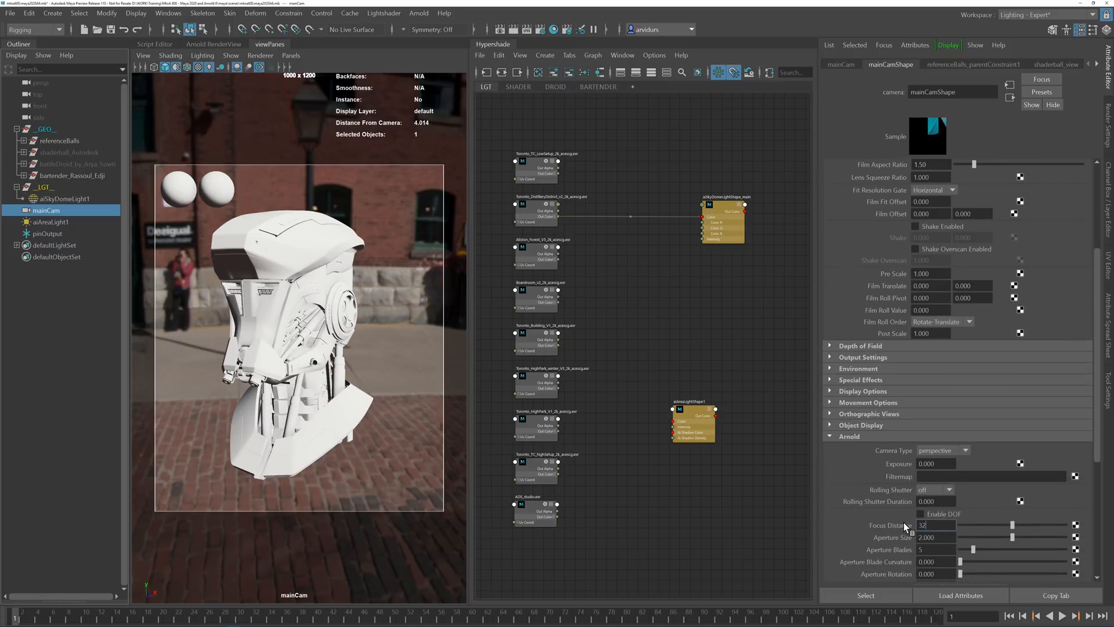
text(2.998)
key(Return)
click(921, 513)
Step: Make sure the render diagnostics settings do not ignore depth of field, and start the Arnold render from mainCam
click(223, 45)
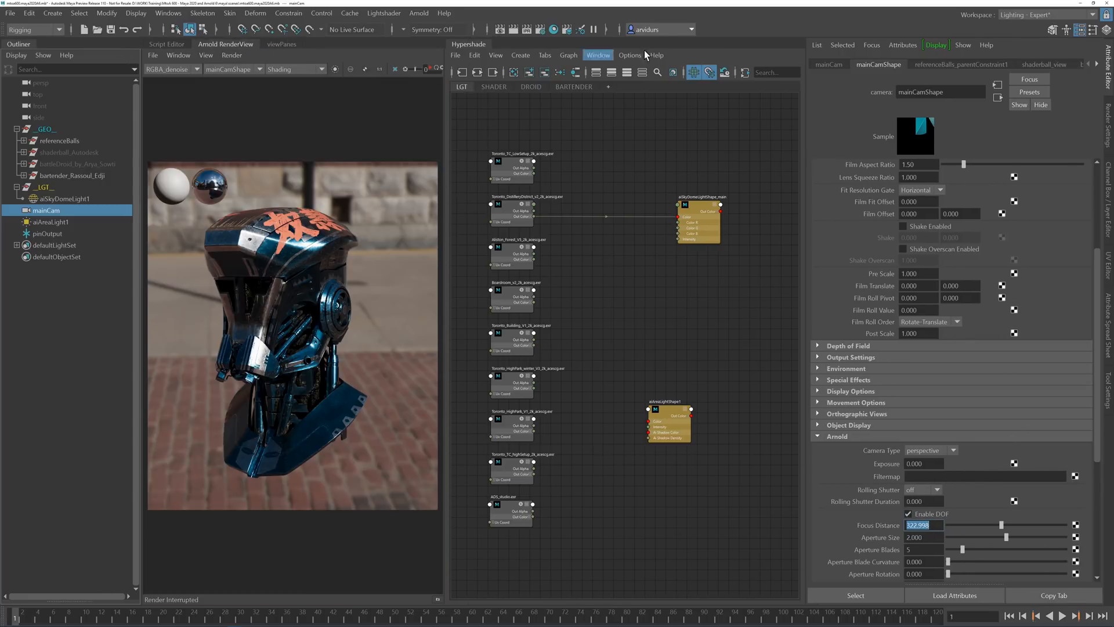
click(1108, 139)
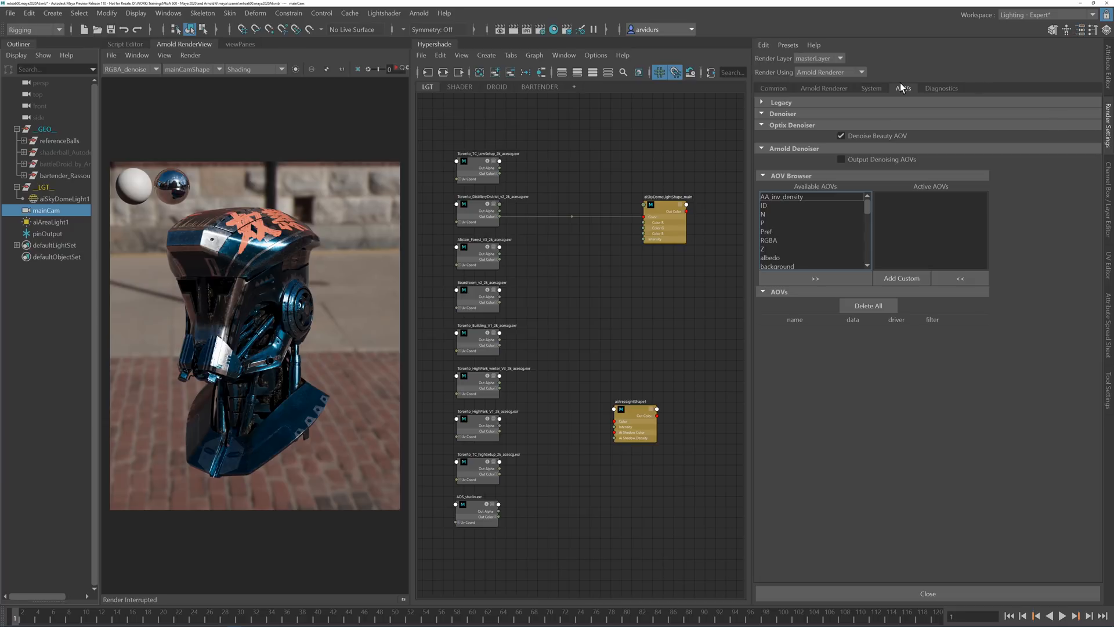
click(943, 87)
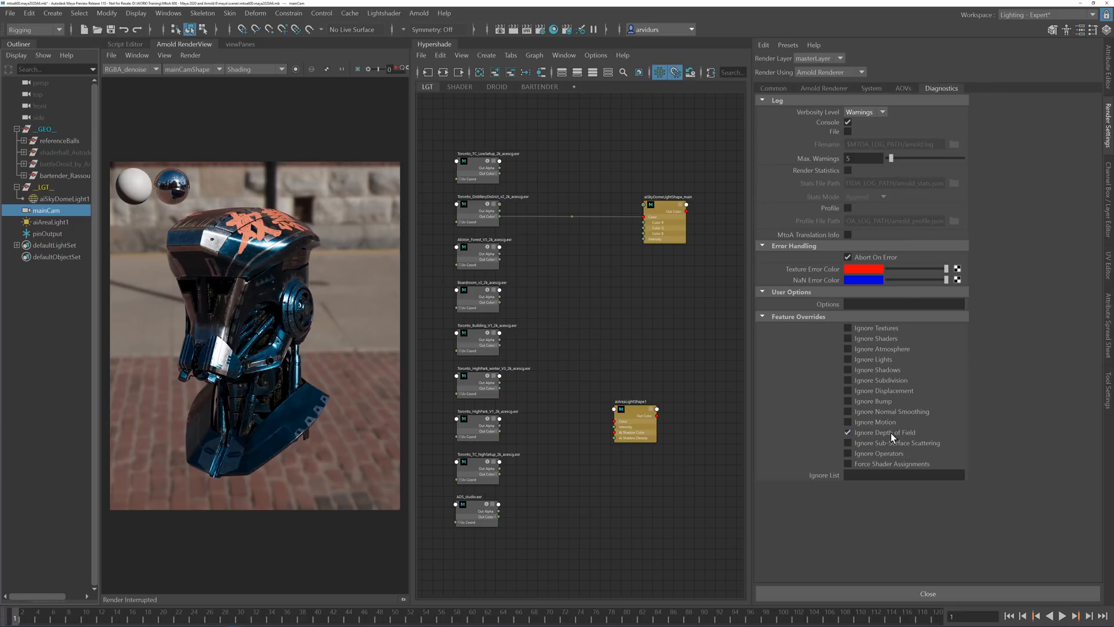
click(1106, 73)
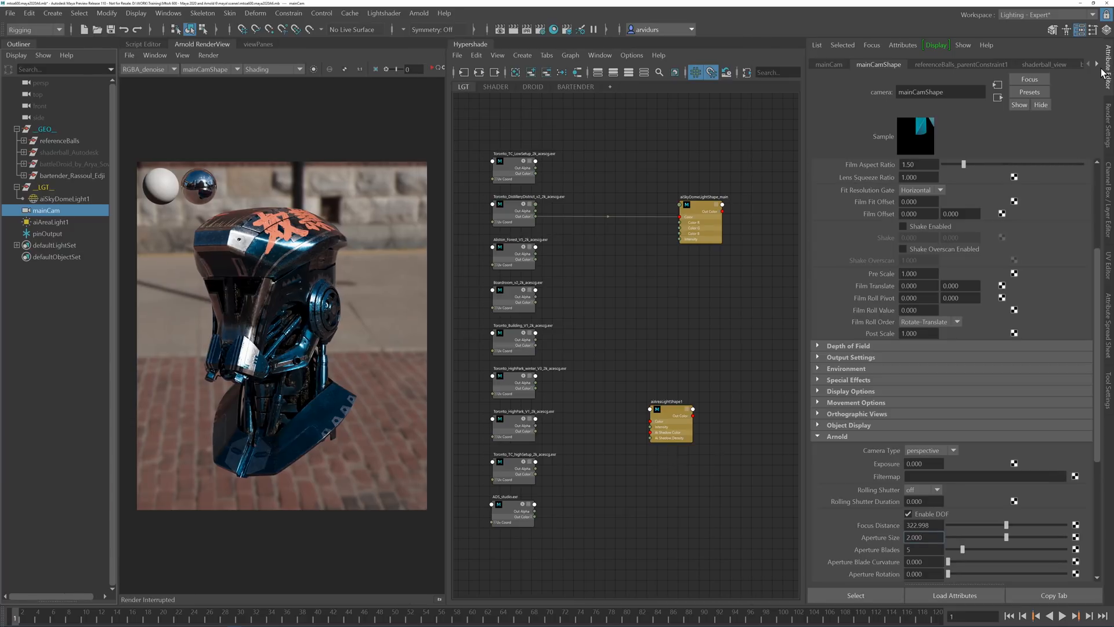
click(433, 68)
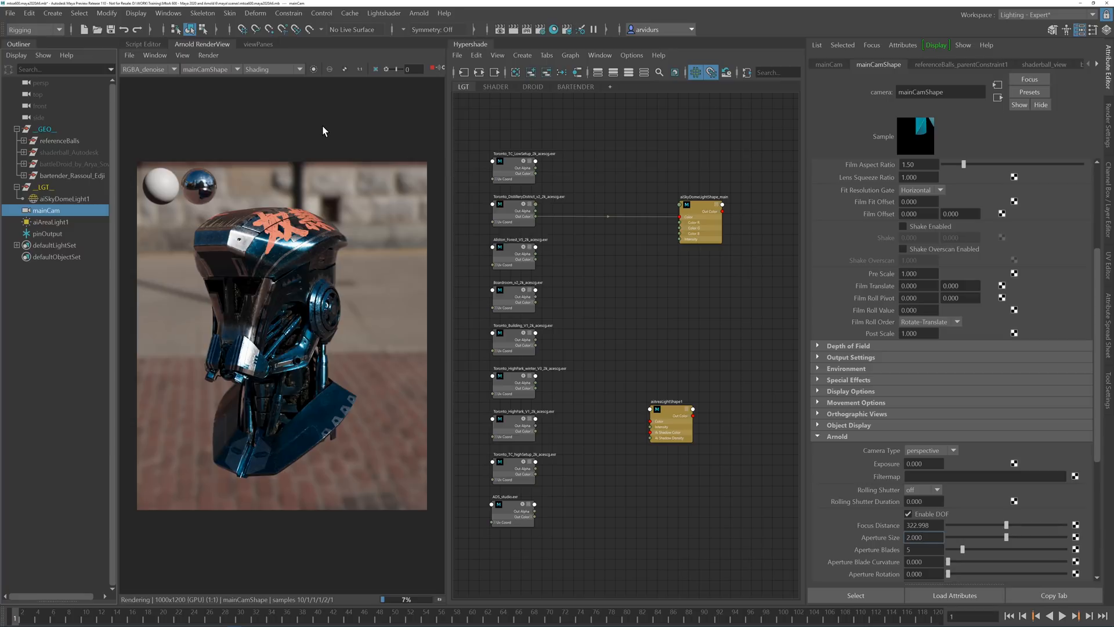
Step: Turn mainCam's depth of field off and on again for comparison, and set the aperture size to 5
click(928, 513)
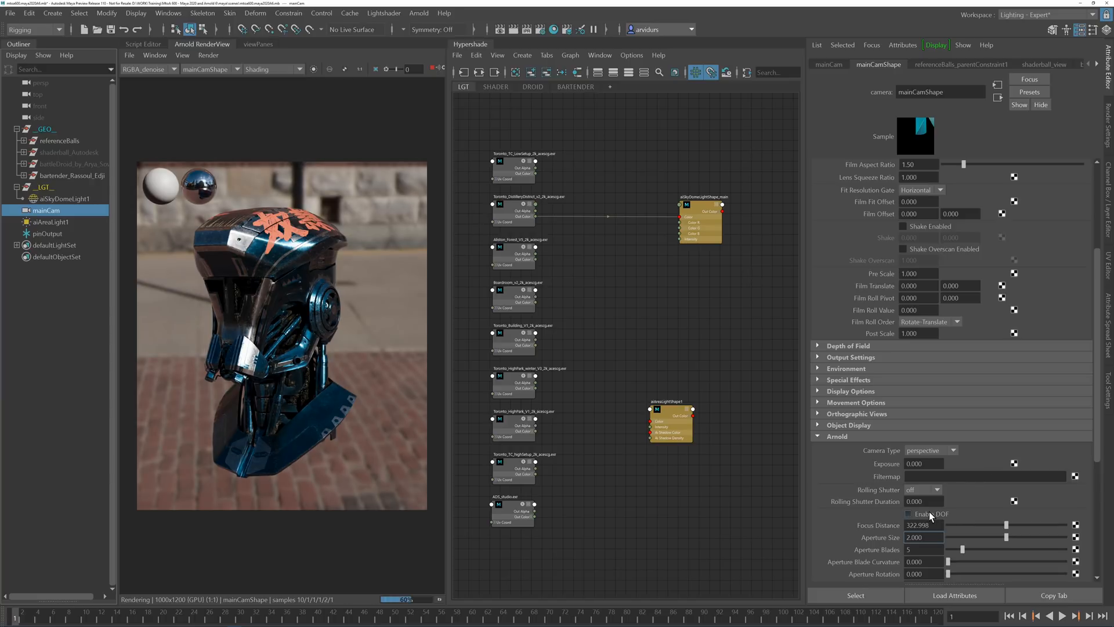
click(930, 514)
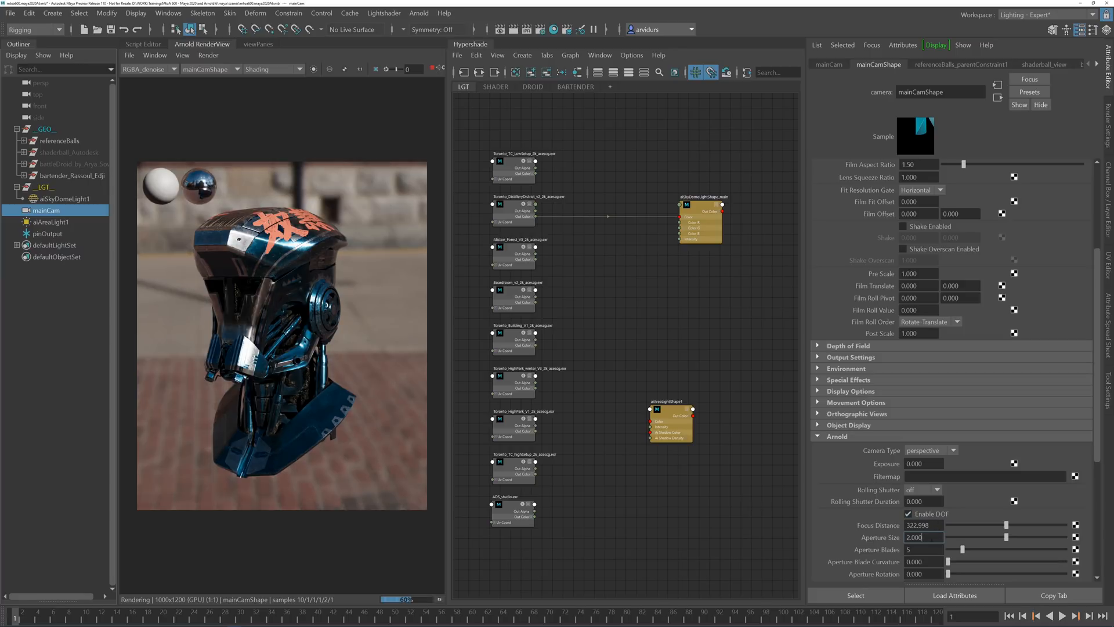
text(5)
key(Return)
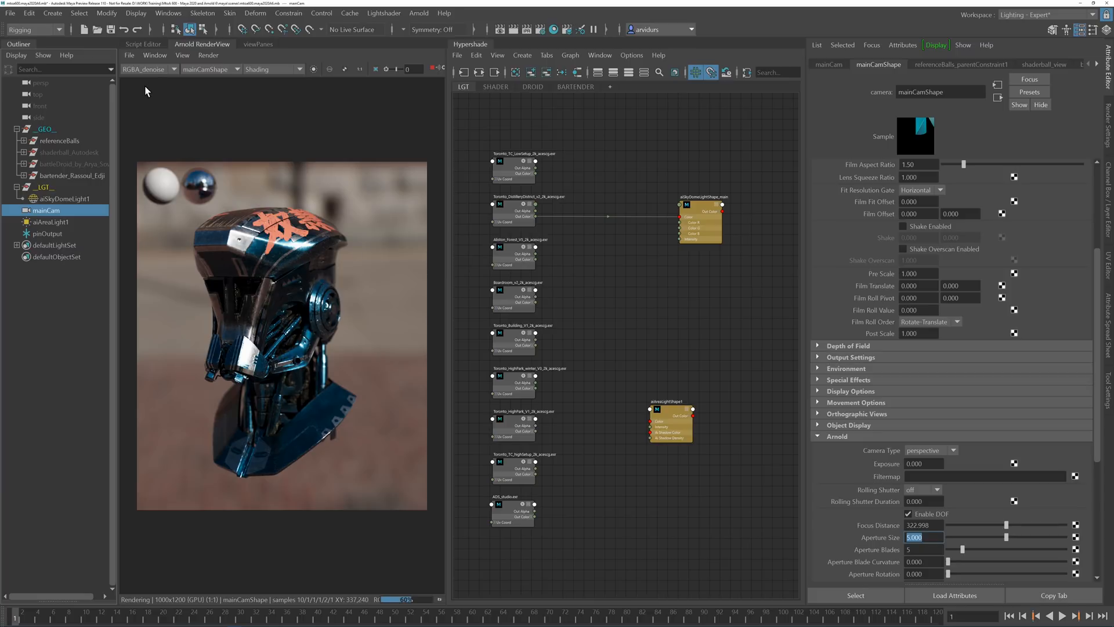
Step: Move mainCam closer in the viewport so the robot's head fills most of the frame
click(252, 45)
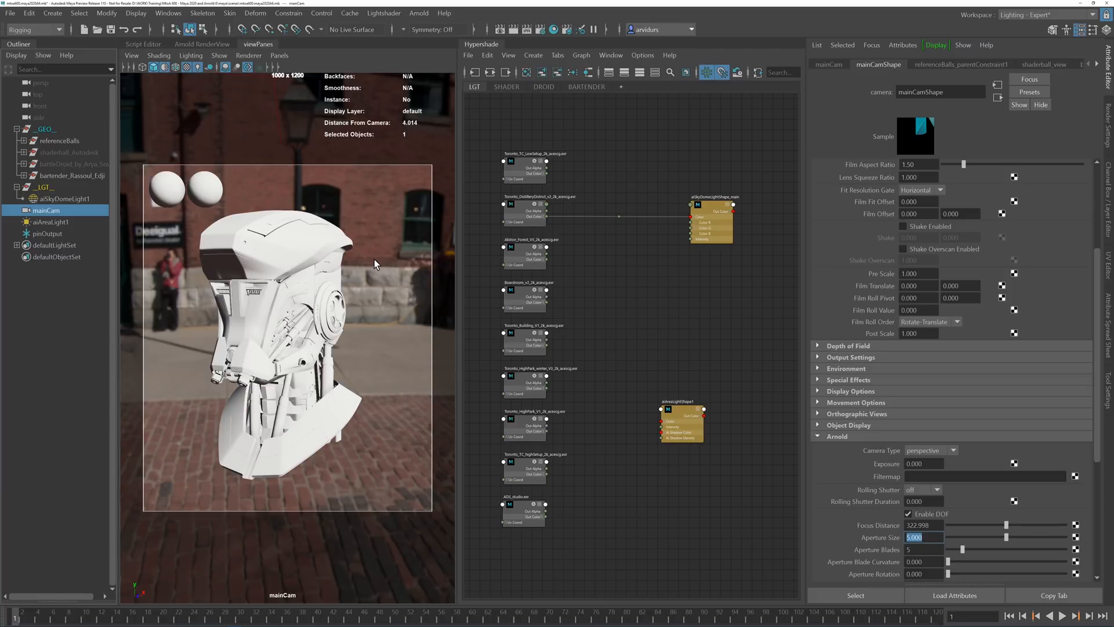
alt+right_drag(284, 247, 301, 277)
alt+middle_drag(301, 276, 325, 312)
mouse_move(325, 312)
alt+right_down()
mouse_move(314, 290)
mouse_move(331, 304)
alt+right_up()
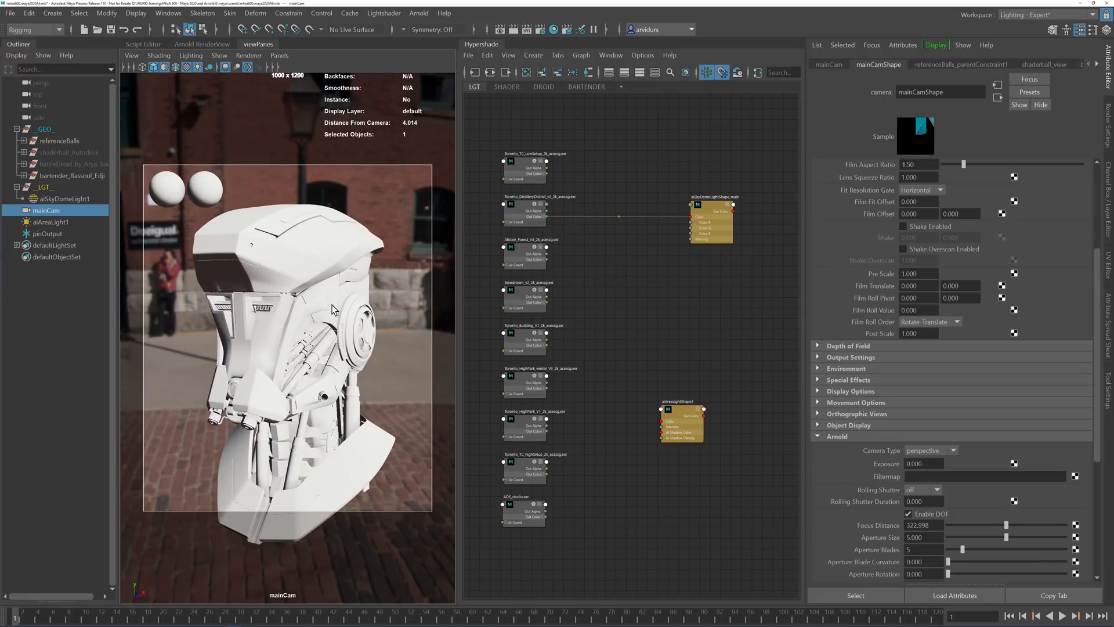
click(124, 66)
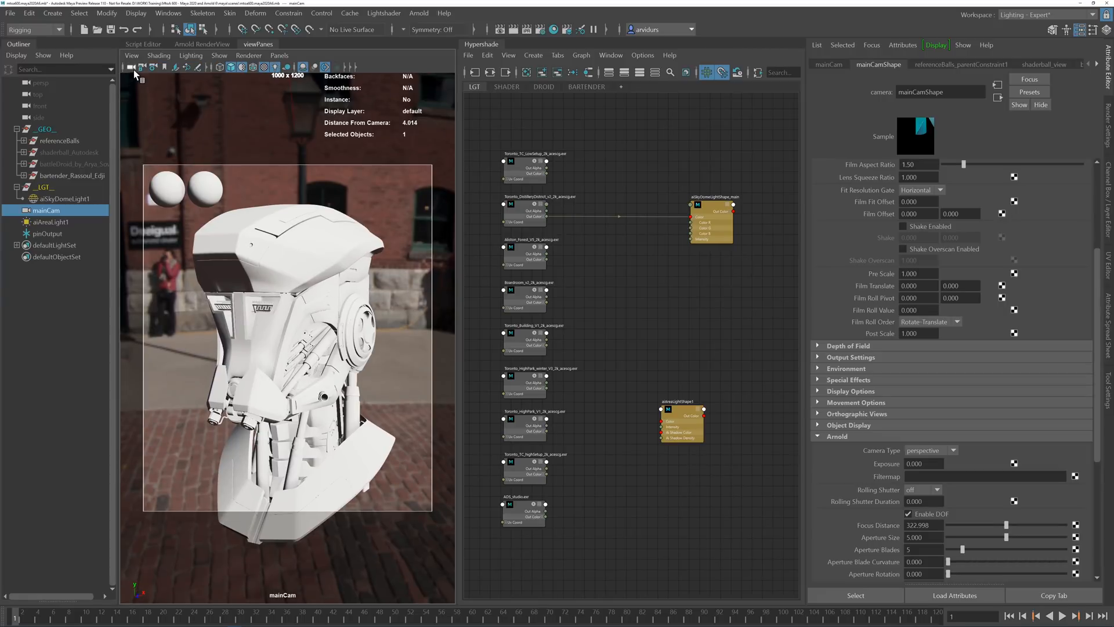
alt+right_drag(272, 217, 298, 230)
alt+middle_drag(298, 230, 295, 243)
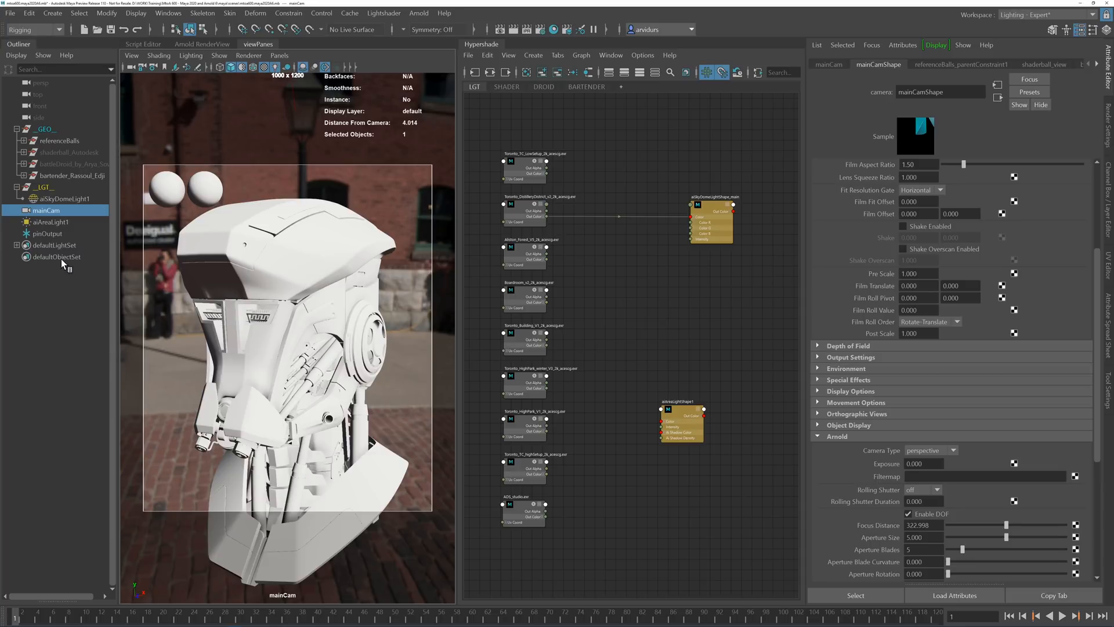
Step: Read pinOutput's new distance from the camera and set mainCam's focus distance to 220.286
click(51, 233)
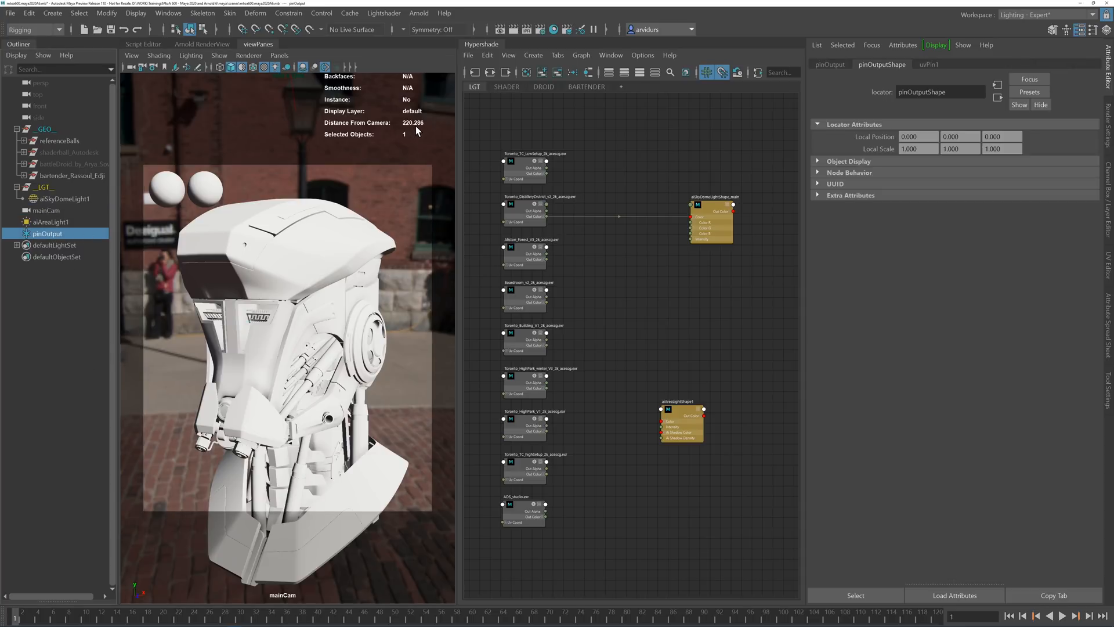
click(52, 210)
drag(934, 524, 904, 525)
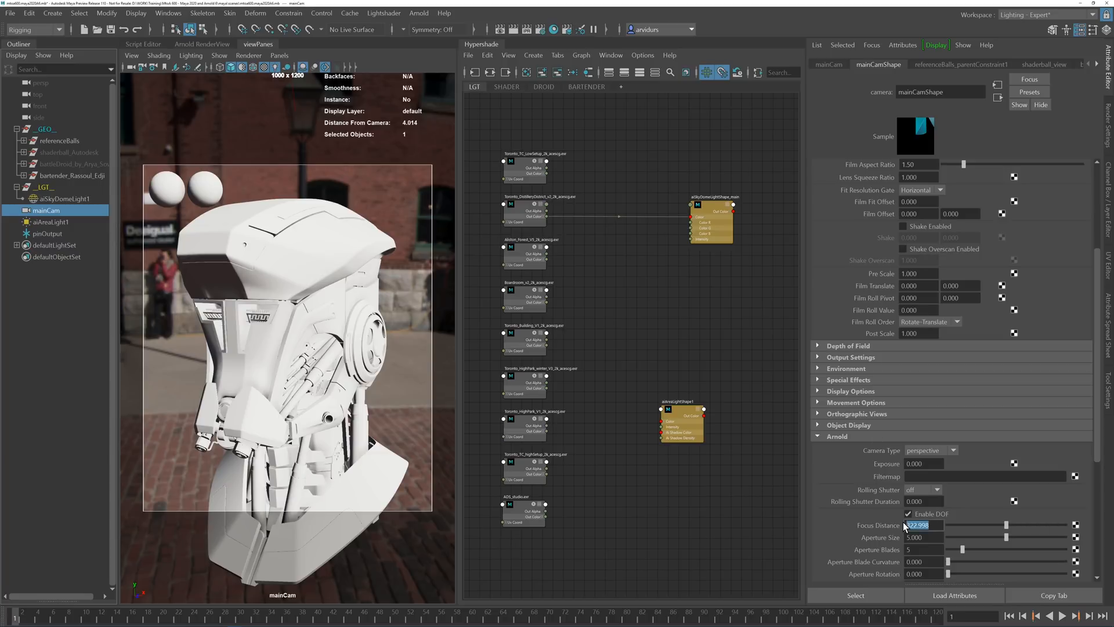
text(220.286)
key(Return)
click(57, 14)
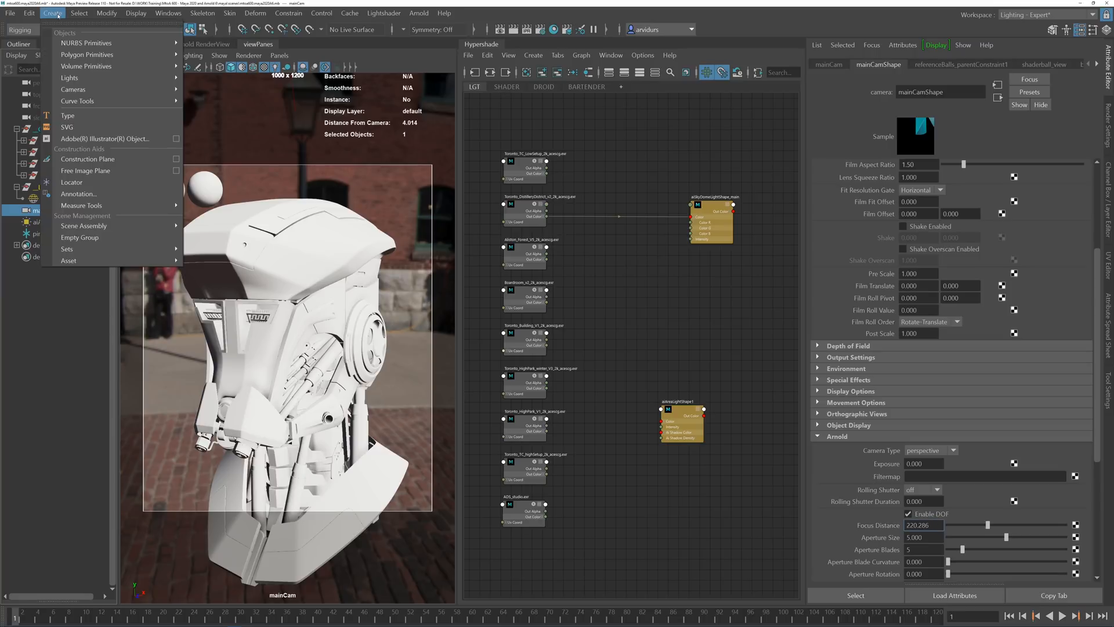
mouse_move(145, 205)
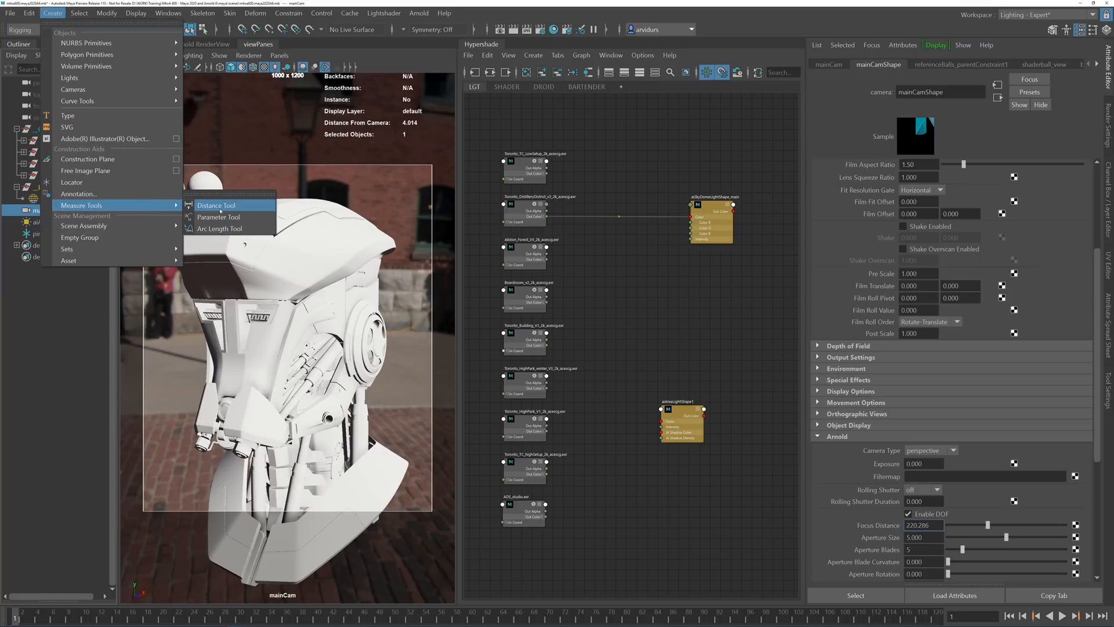
click(219, 206)
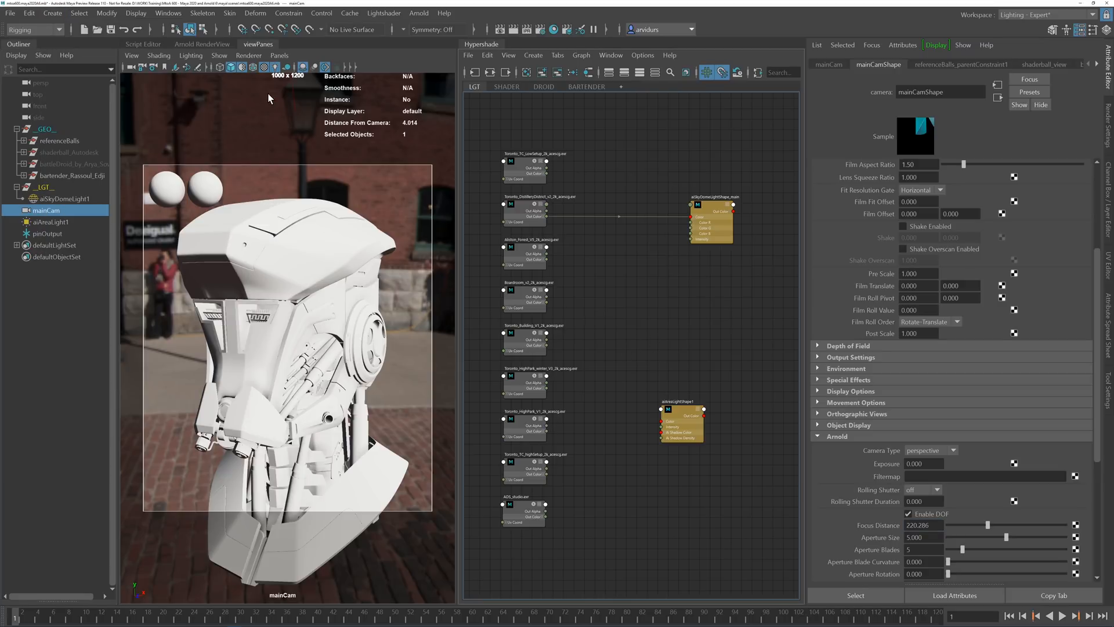
click(384, 13)
mouse_move(396, 35)
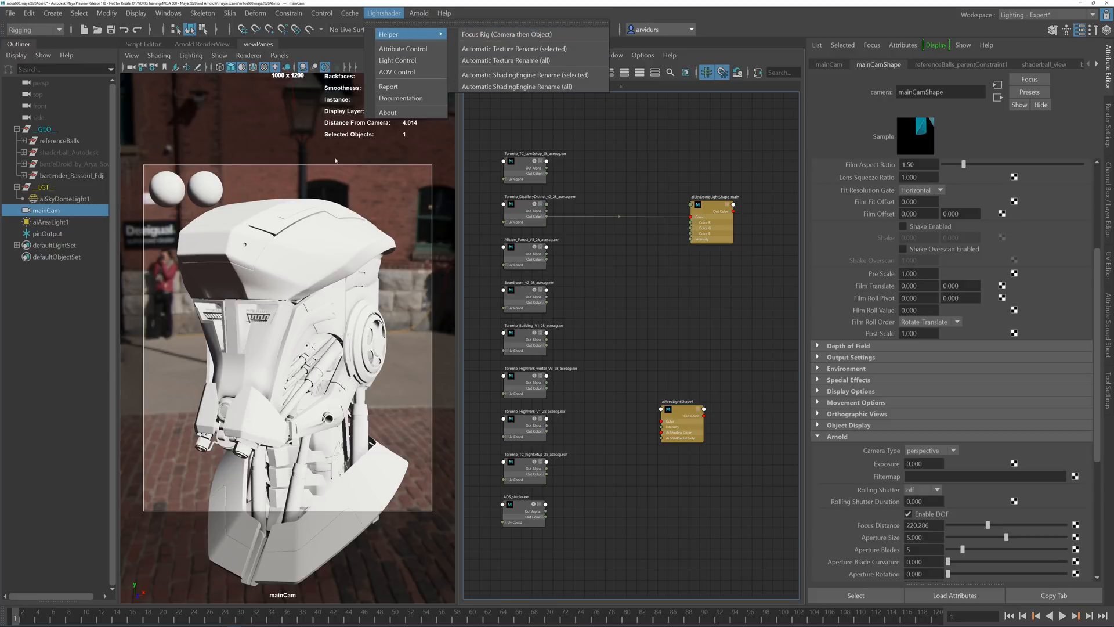
click(295, 47)
Step: Examine the close-up's depth of field in the Arnold render, displaying the Beauty output
click(206, 43)
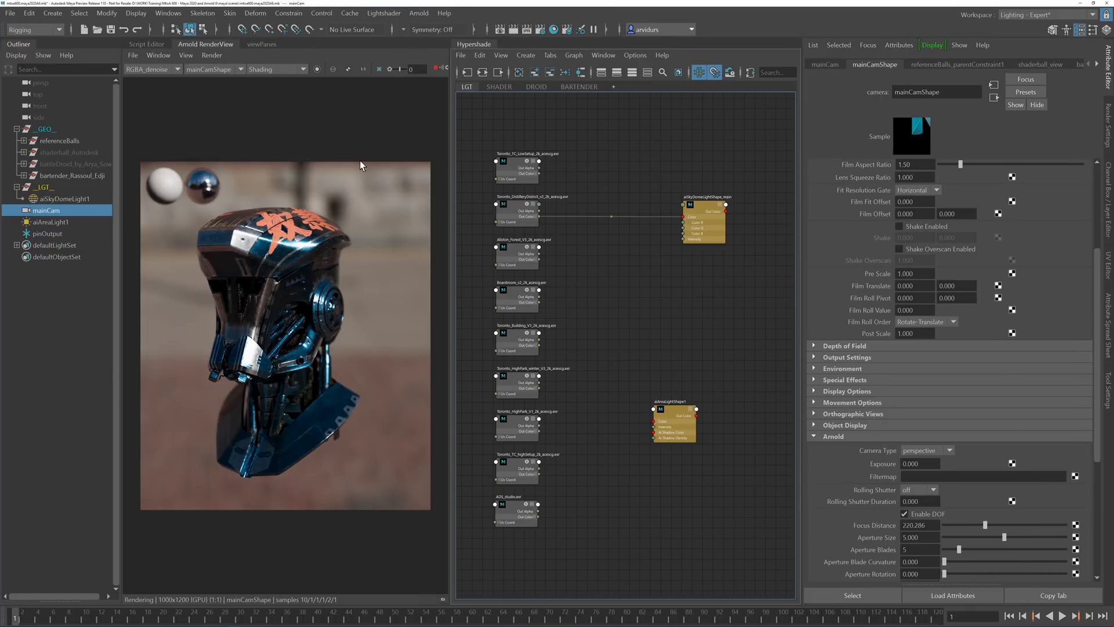
scroll(375, 182, up, 2)
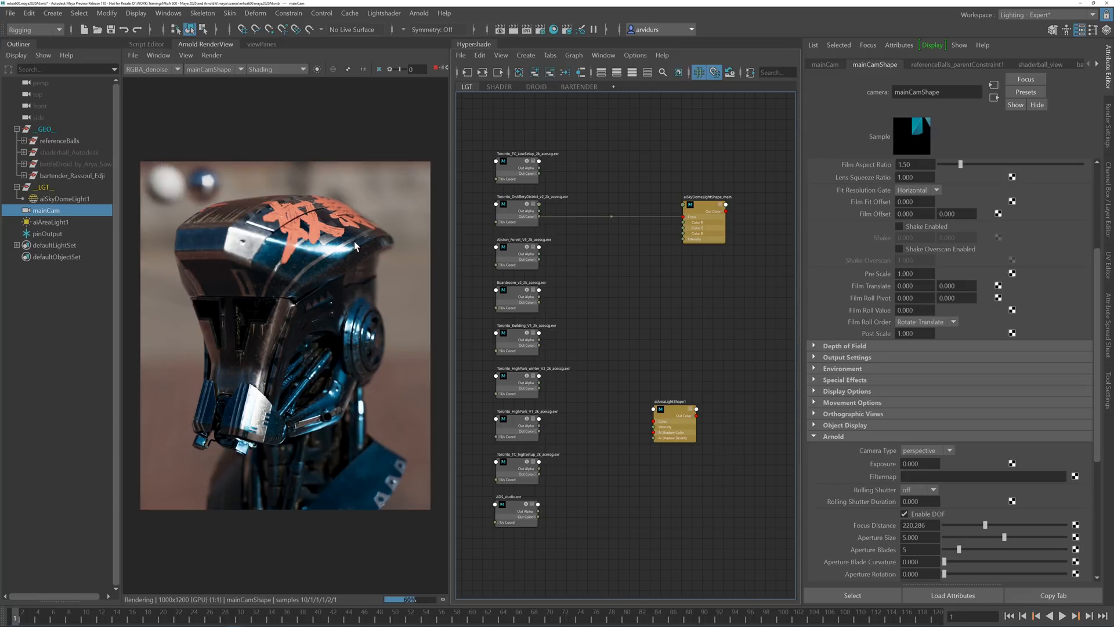
middle_drag(356, 285, 366, 255)
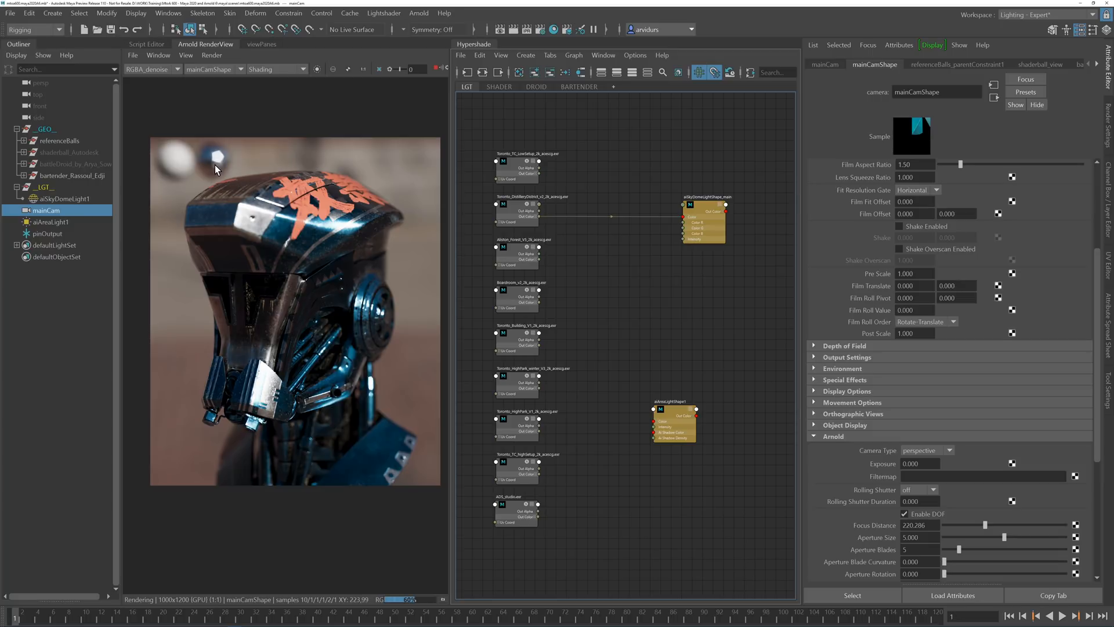
click(138, 66)
click(146, 81)
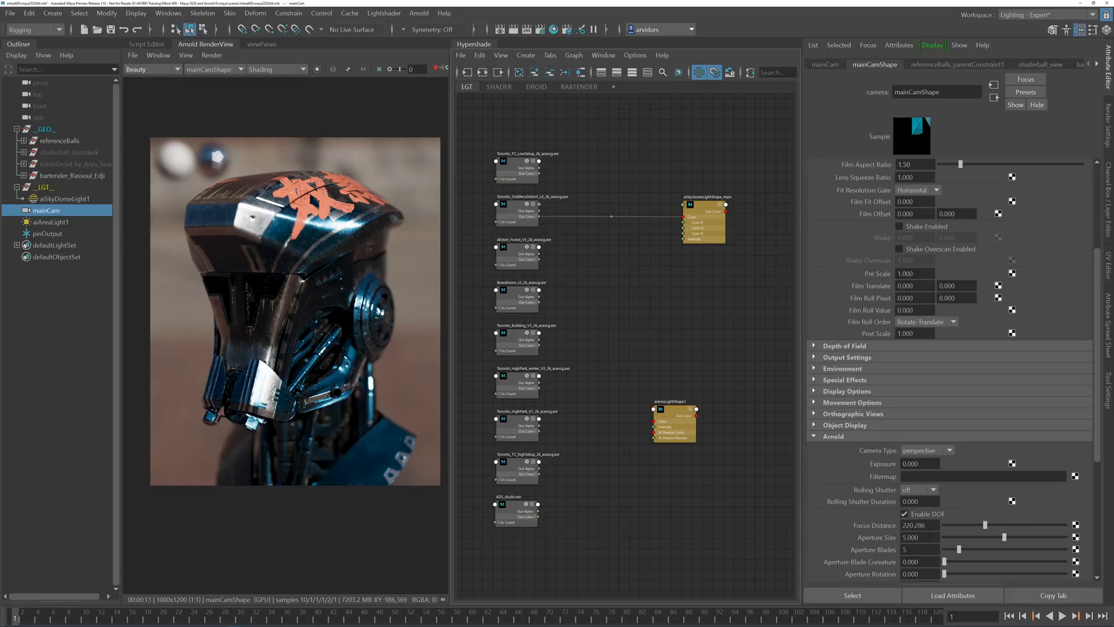
Step: Try aperture sizes of 1 and 3 on mainCam to compare the amount of background blur
double_click(903, 537)
text(1)
key(Return)
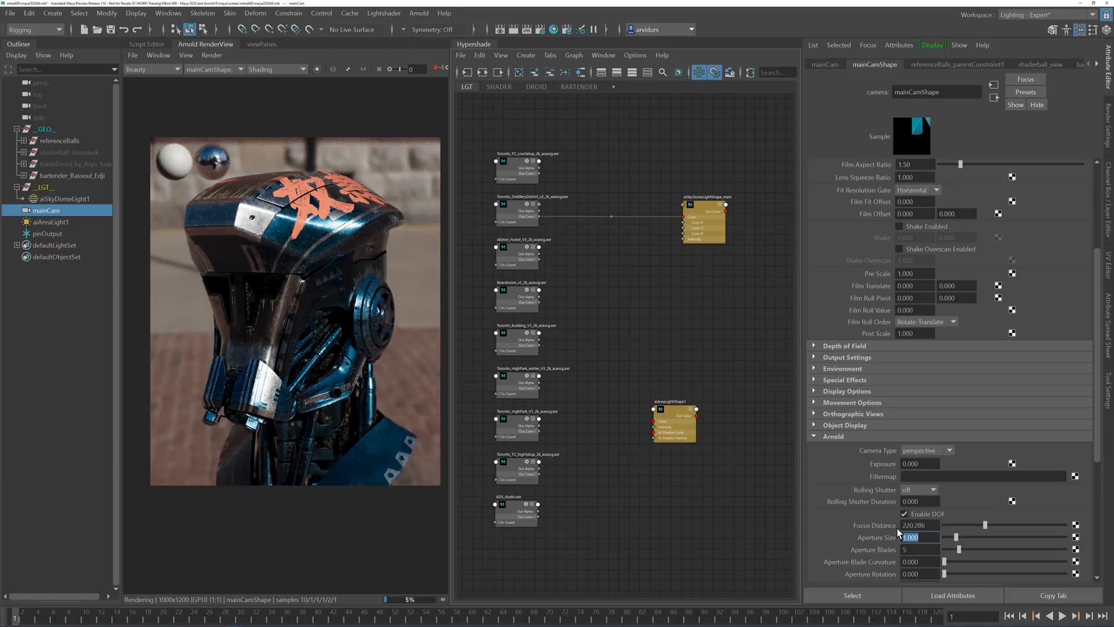
text(3)
key(Return)
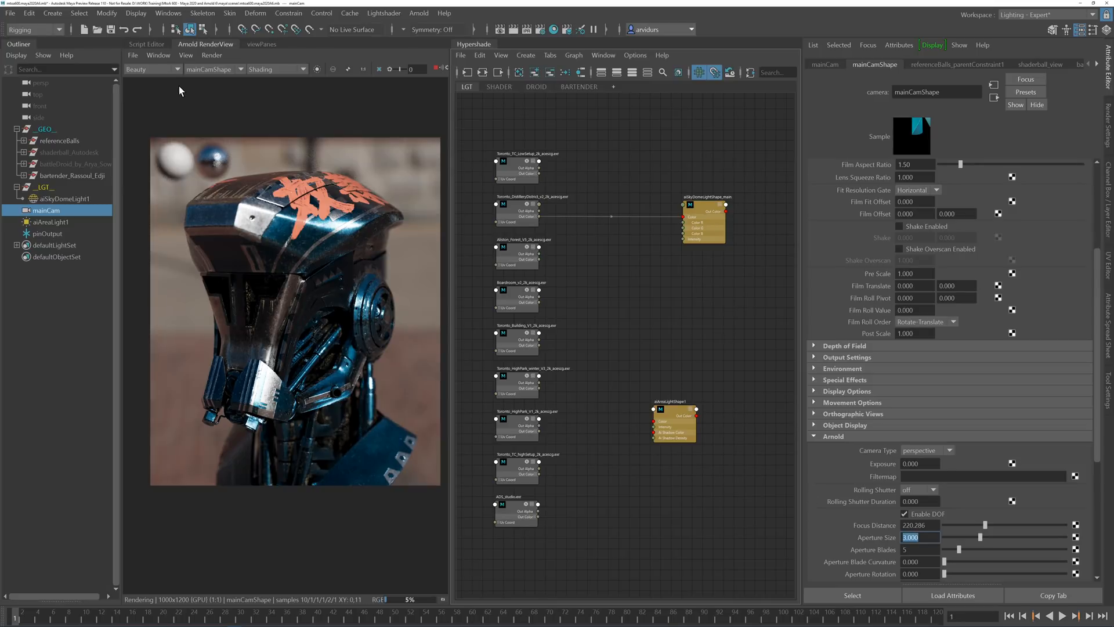
Step: Display the RGBA_denoise output in the render again and set mainCam's aperture size to 5
click(166, 70)
click(146, 91)
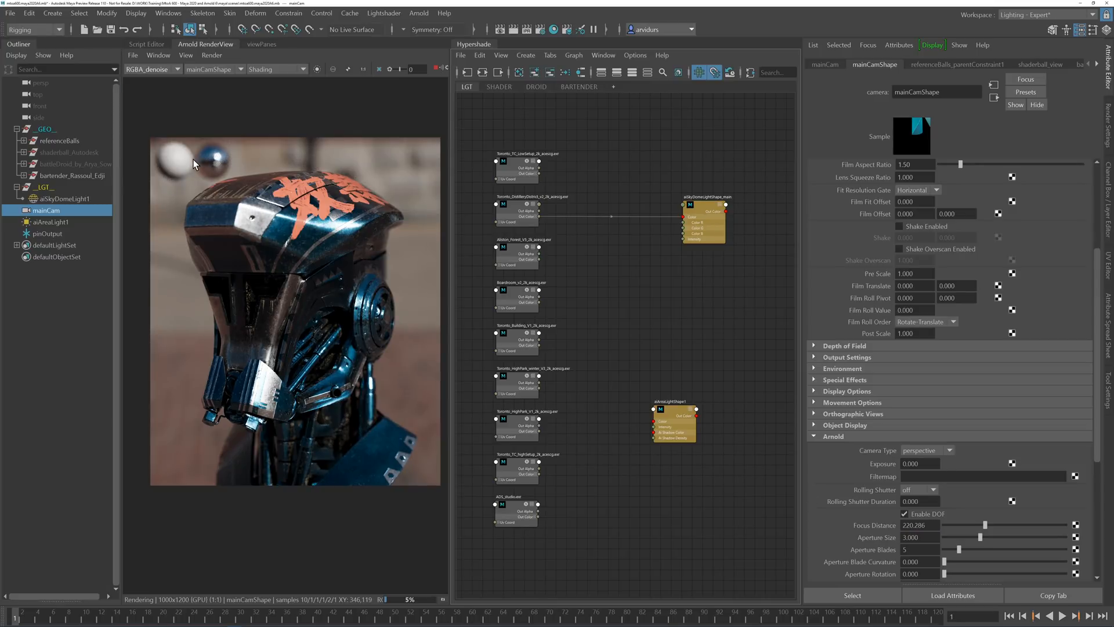
drag(931, 537, 885, 532)
text(5)
key(Return)
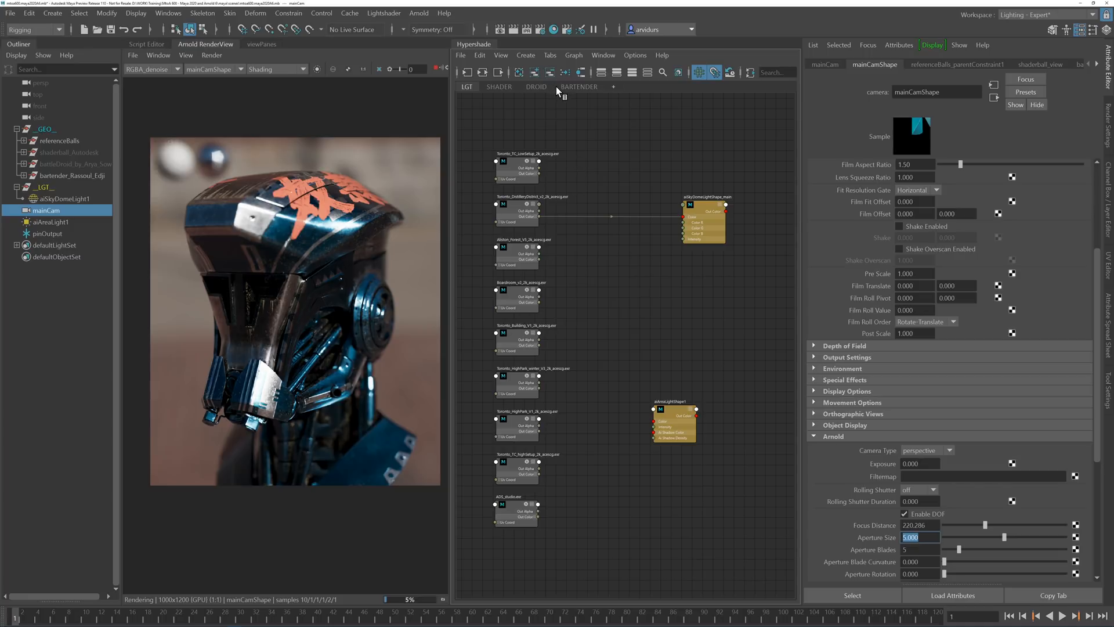
Step: In the BARTENDER shading network, try a hue shift of 0.05 on the albedo's aiColorCorrect3 node, and set it to -0.05
click(577, 86)
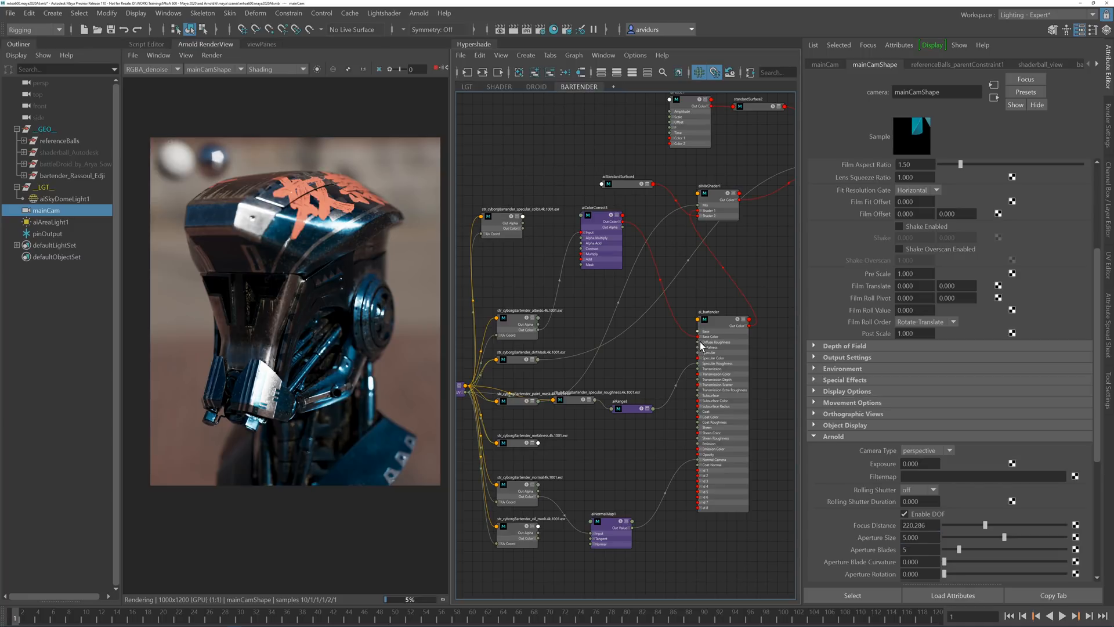
click(603, 217)
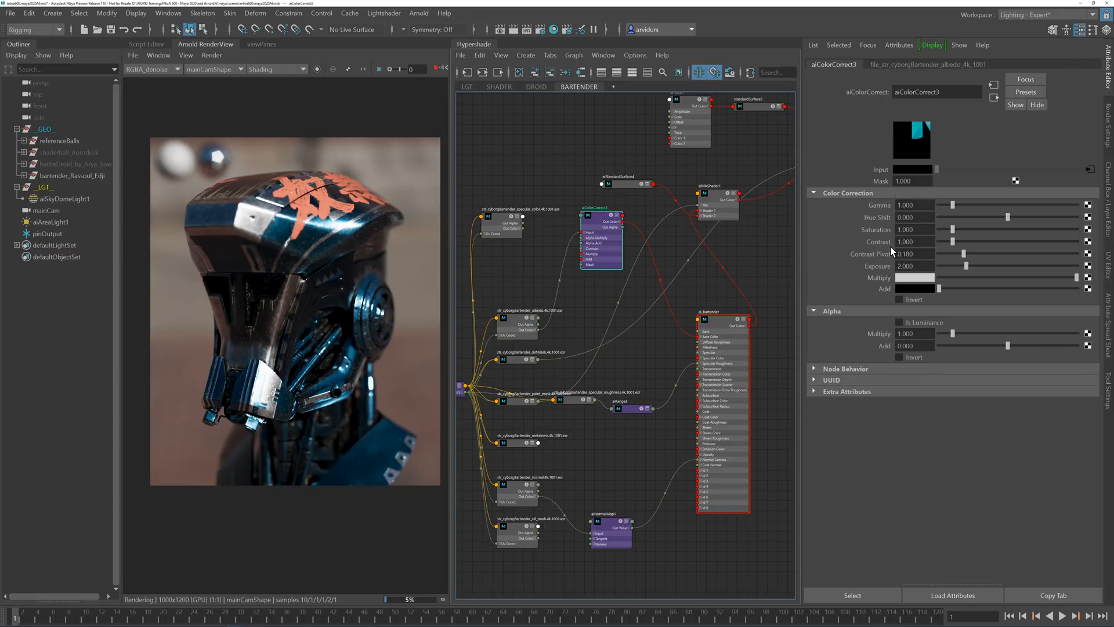
drag(915, 218, 906, 217)
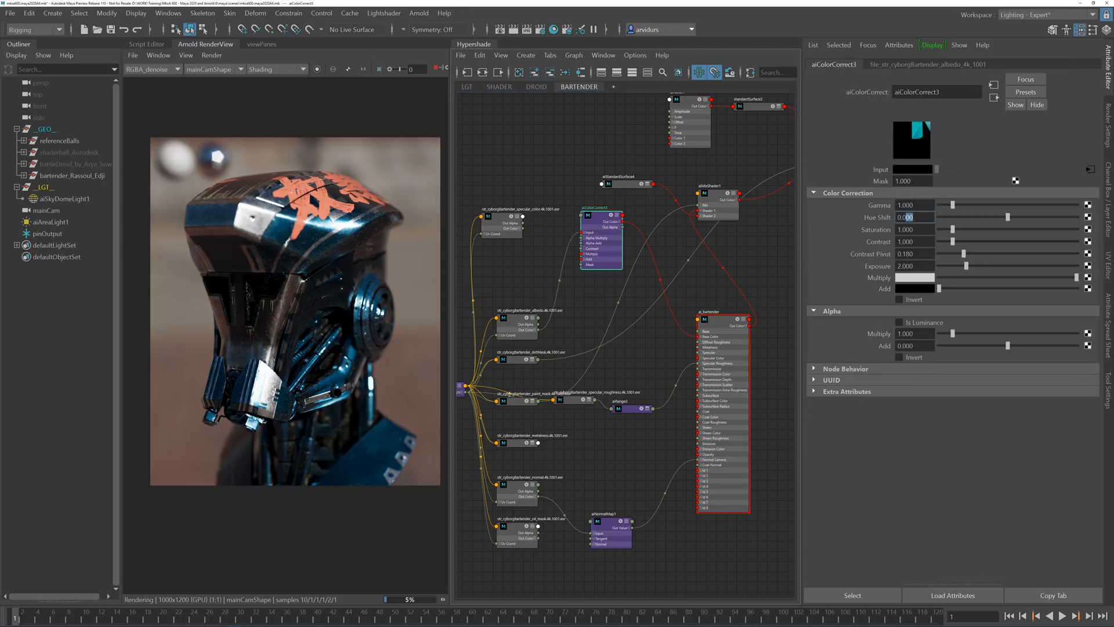
text(5)
key(Return)
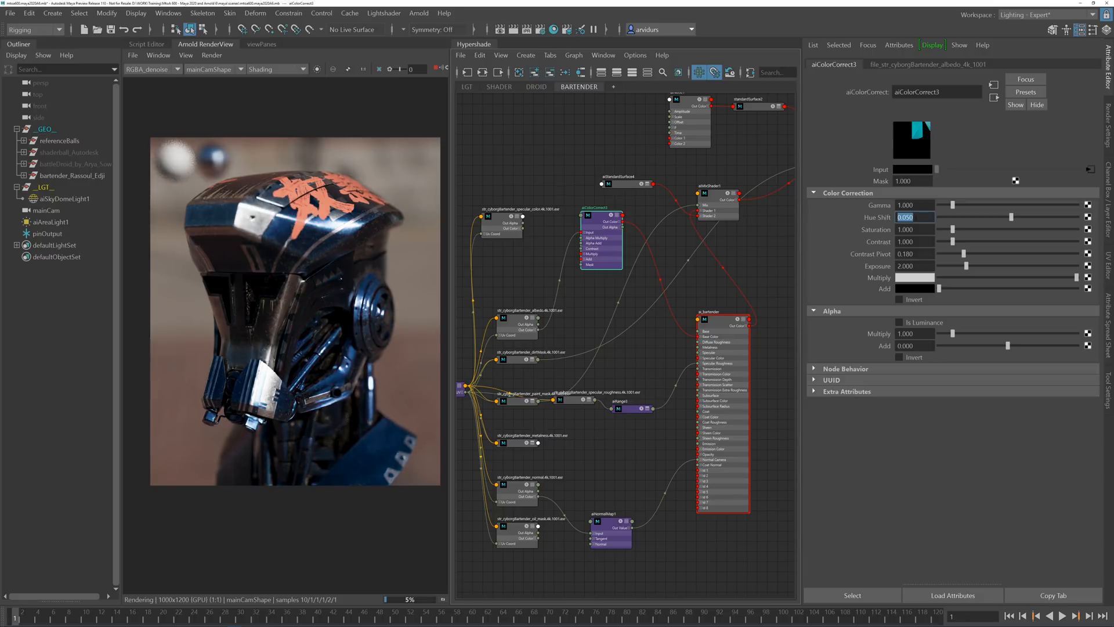
click(898, 217)
text(-)
key(Return)
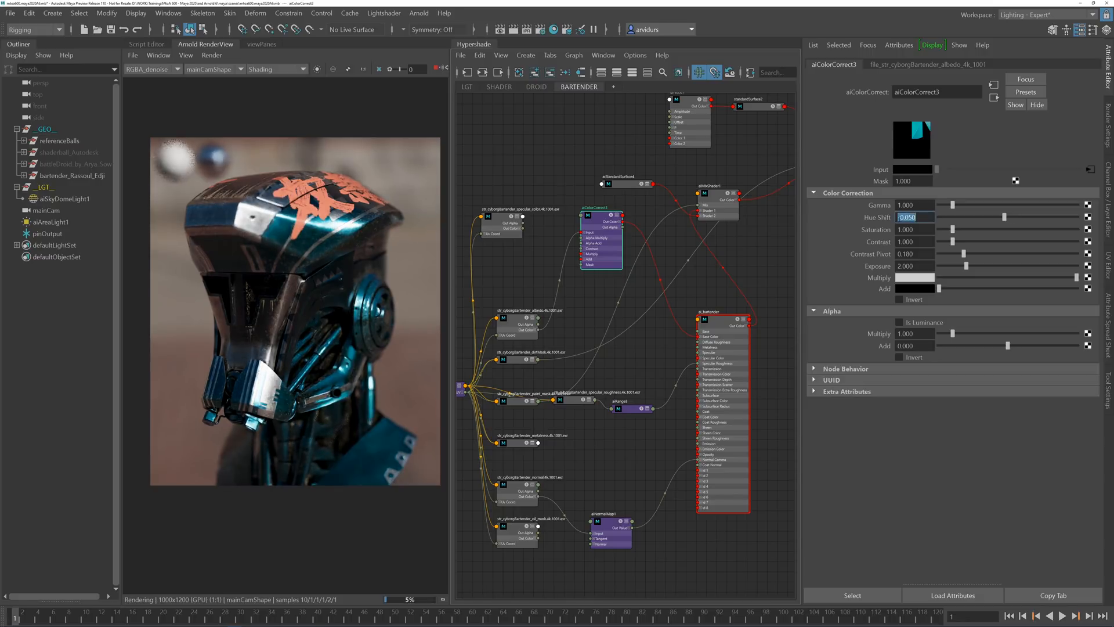
Step: Set the hue shift of the albedo's aiColorCorrect3 node to -0.080
drag(908, 219, 920, 219)
text(80)
key(Return)
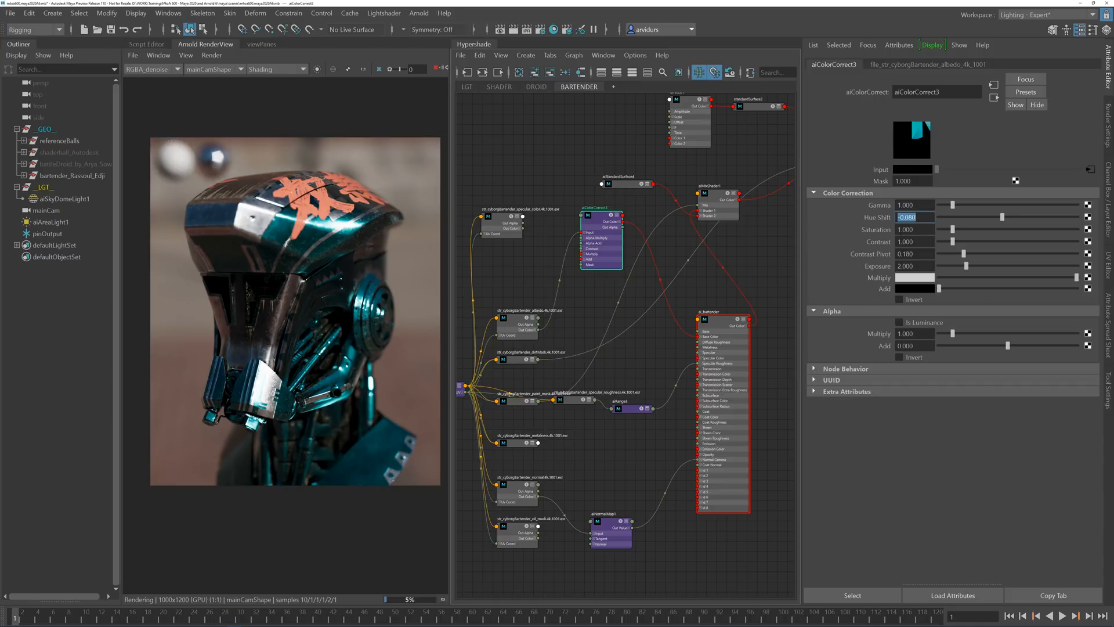
Step: In the LGT network, try the AOS_studio texture as the sky dome light's color, and connect the Boardroom_v2 texture in its place
alt+middle_drag(527, 264, 634, 251)
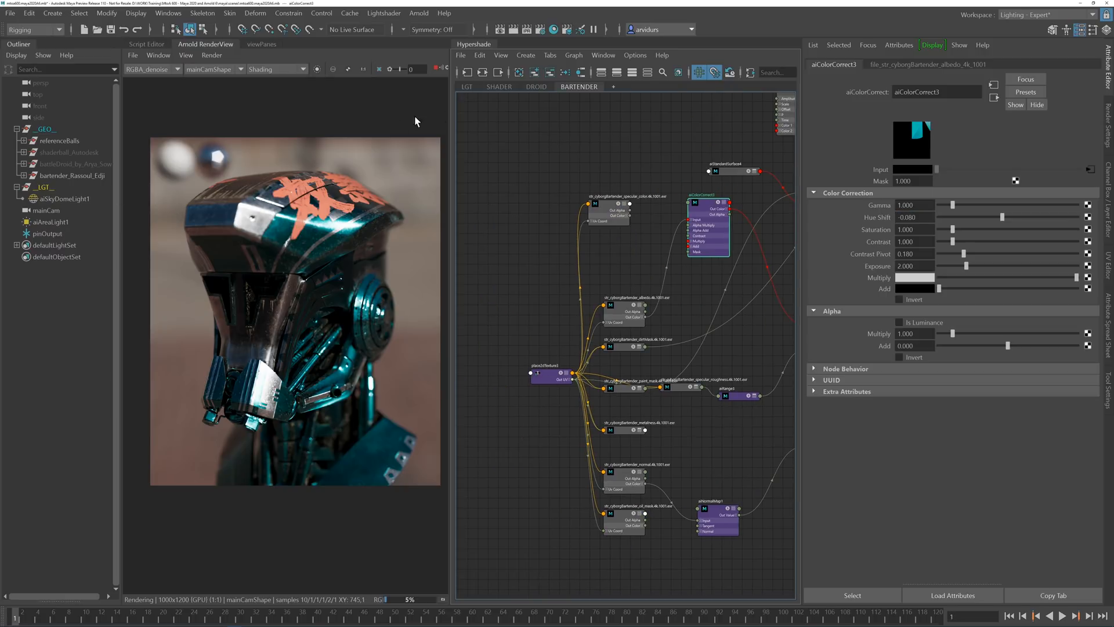
click(467, 86)
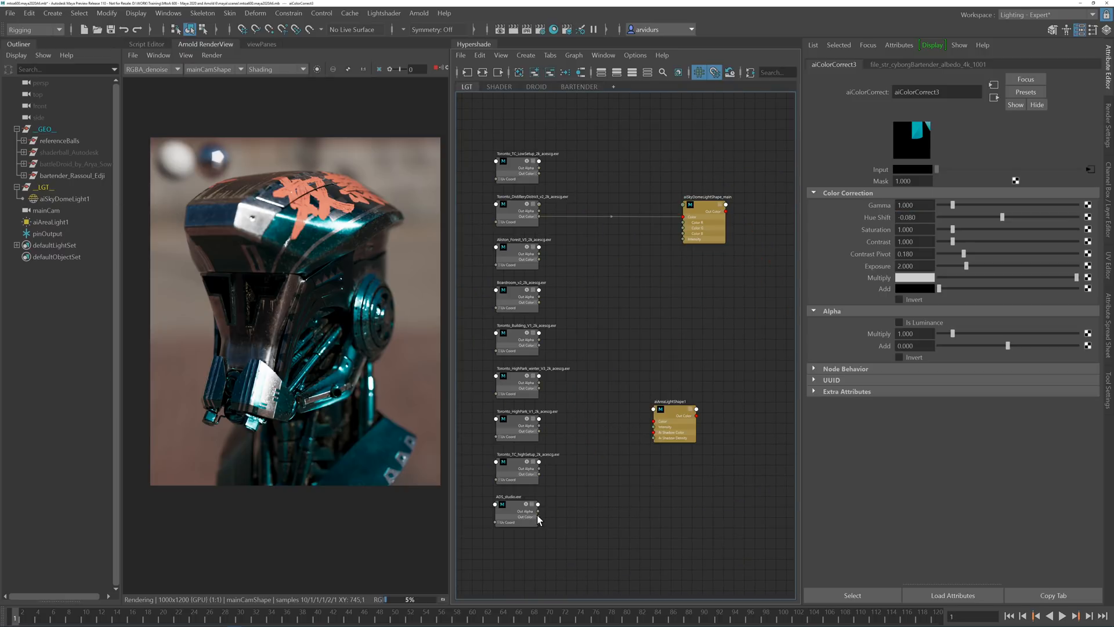
drag(538, 516, 686, 217)
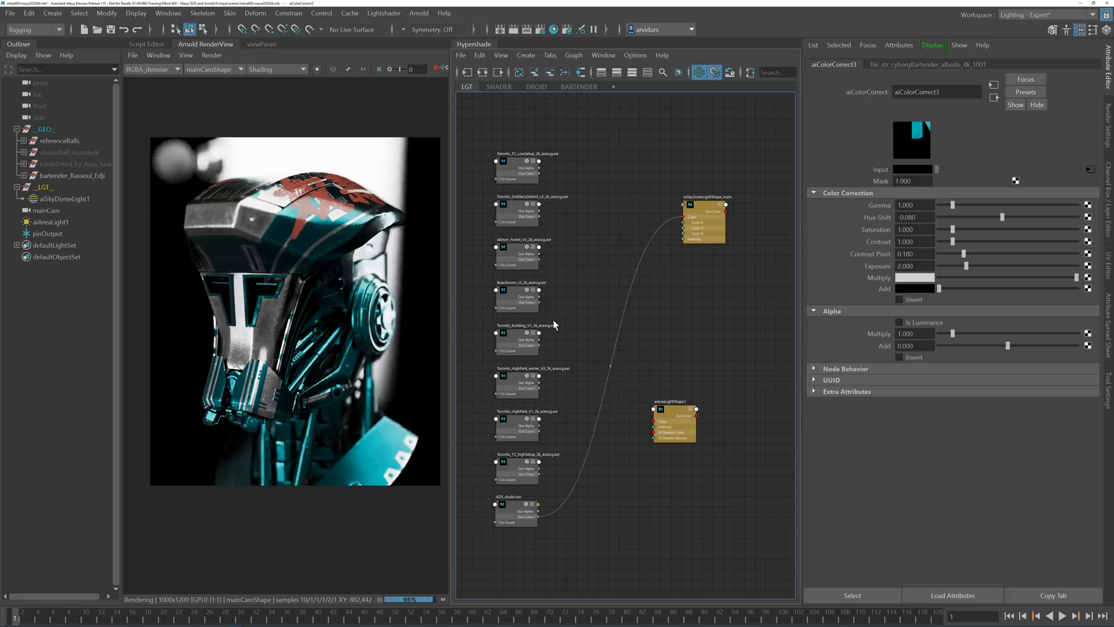
drag(539, 302, 682, 215)
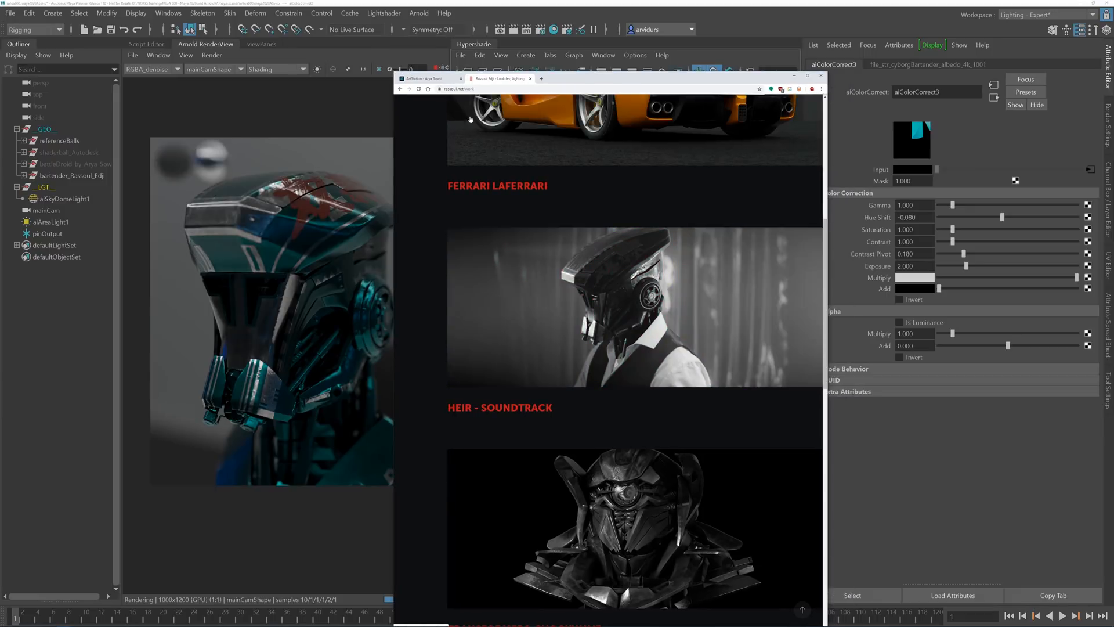
Step: Look through the project images on the bartender model artist's portfolio page in the browser, and return to Maya's render at actual size
scroll(471, 119, up, 3)
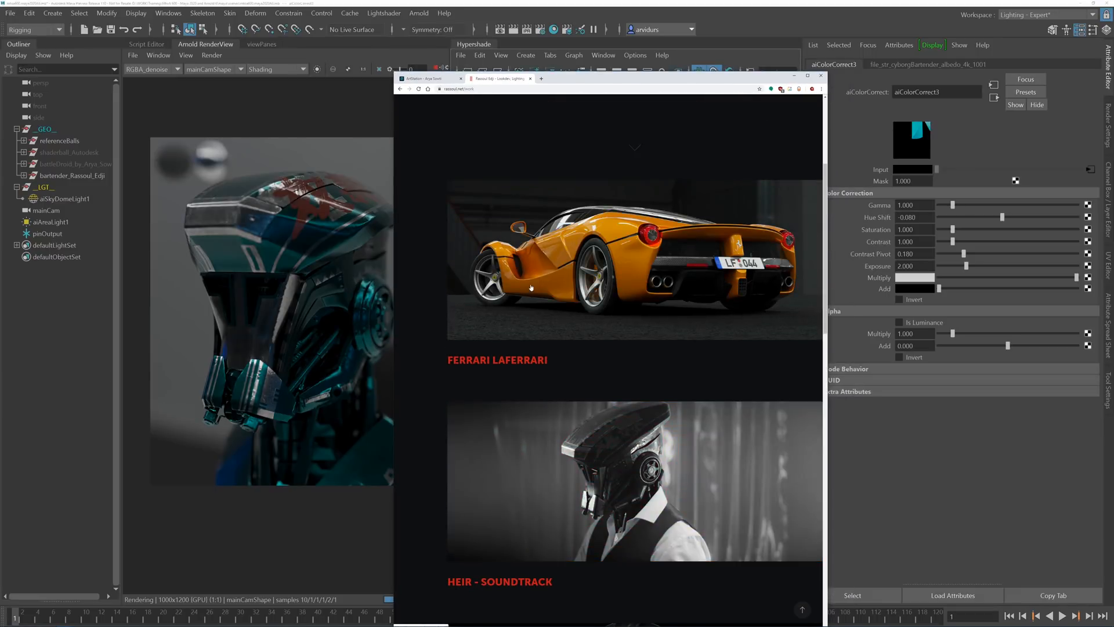
scroll(531, 287, up, 3)
scroll(628, 375, down, 8)
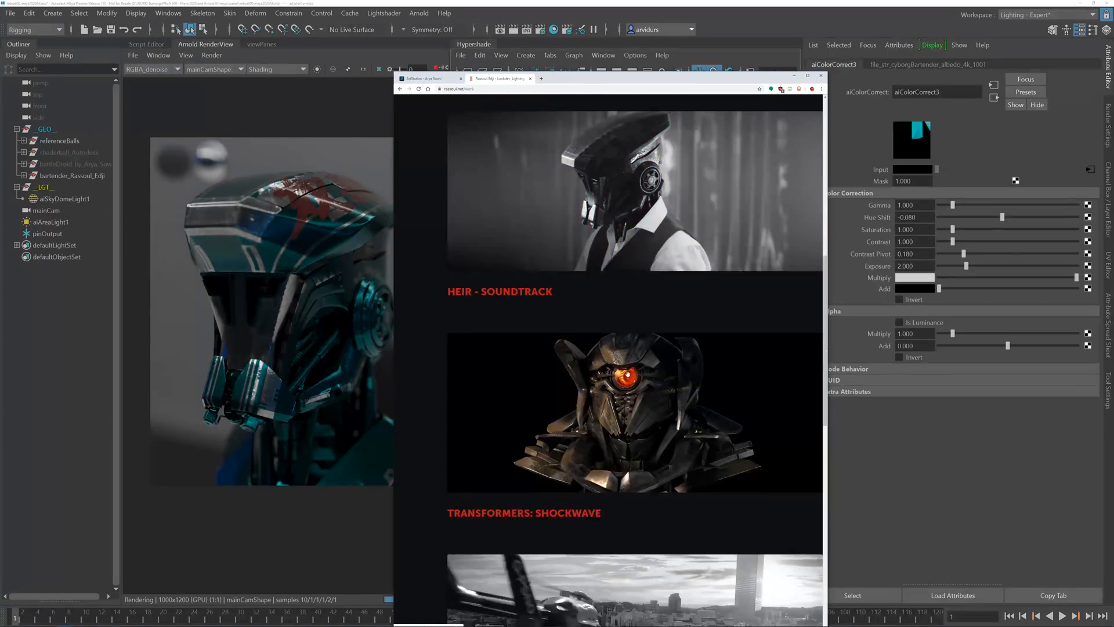
scroll(627, 374, down, 9)
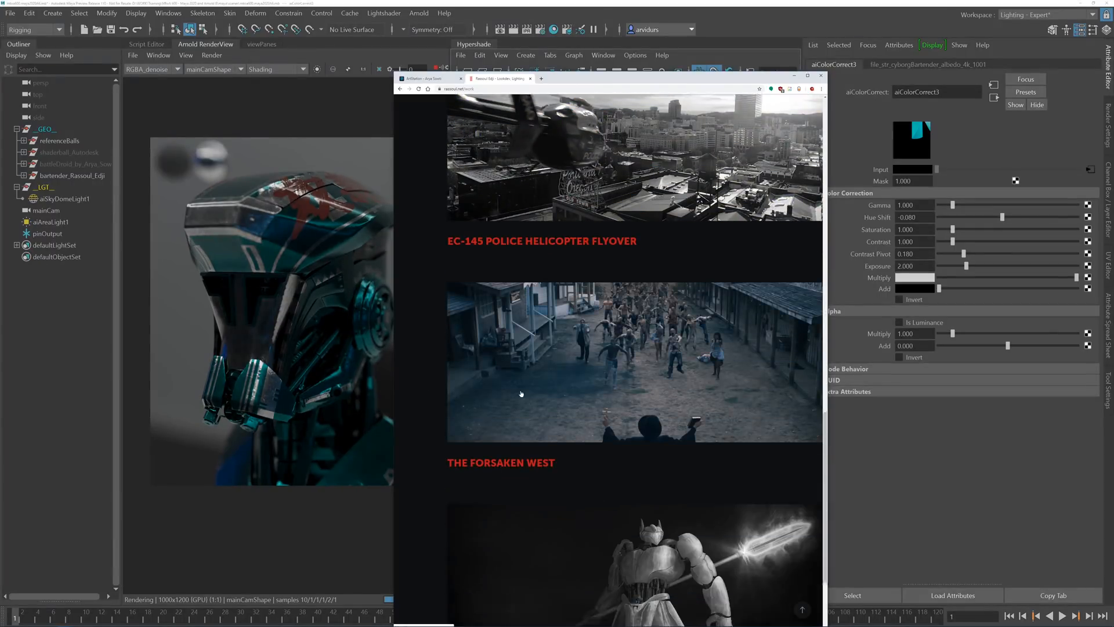
scroll(521, 394, down, 3)
scroll(390, 389, up, 8)
scroll(284, 342, down, 5)
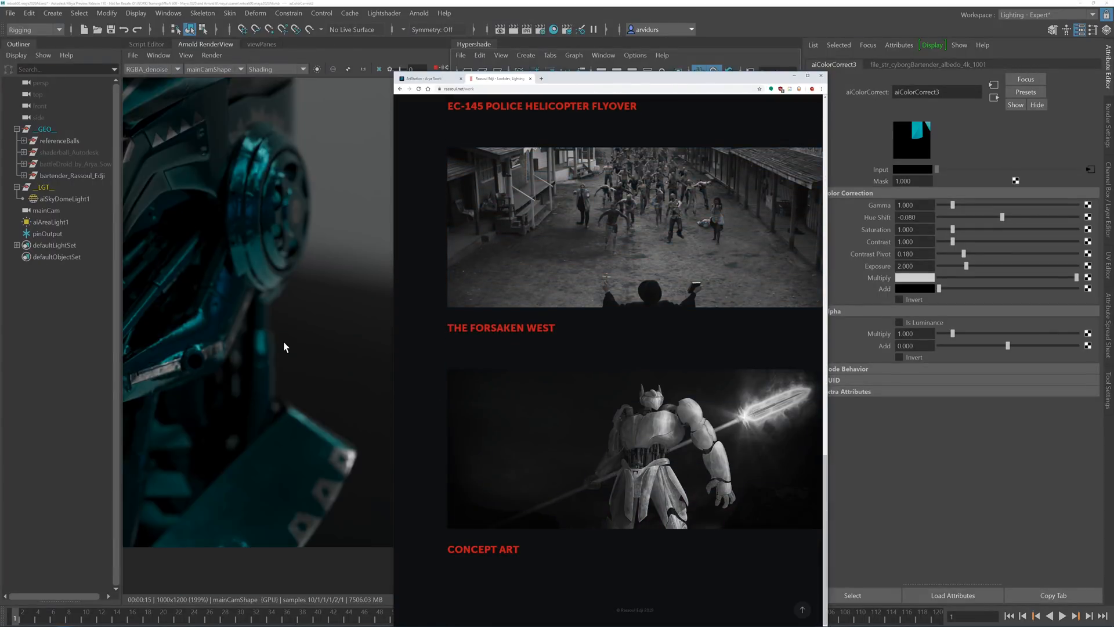
scroll(284, 342, down, 4)
click(363, 69)
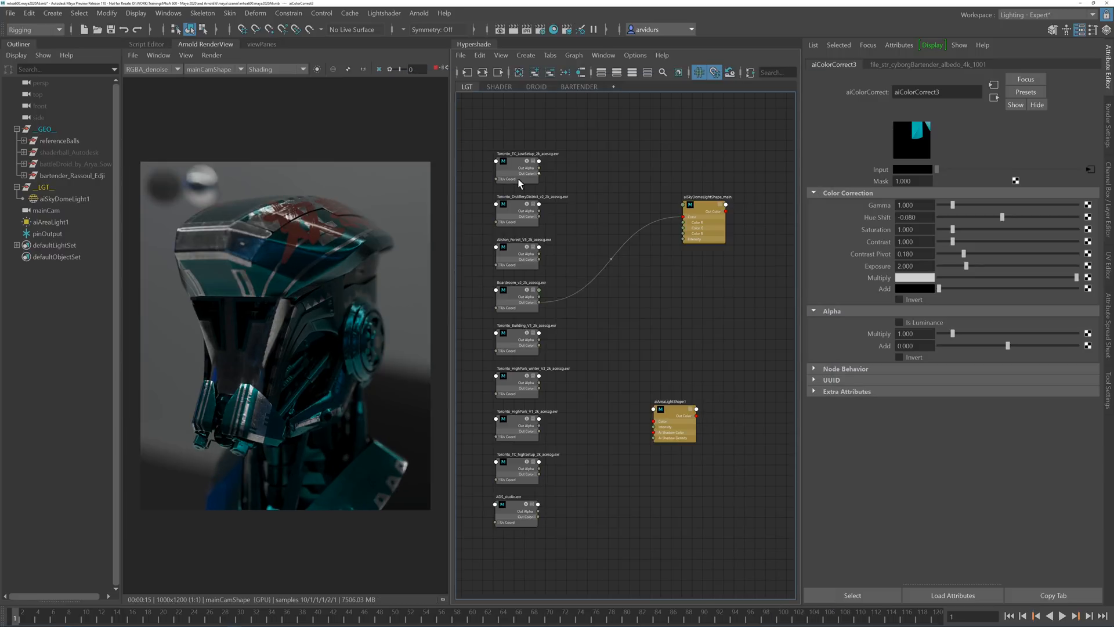
Step: Switch to the browser and view the "I used to be a Movie Star !" and "b1Droid Army" projects on ArtStation, returning to Maya
key(alt+Tab)
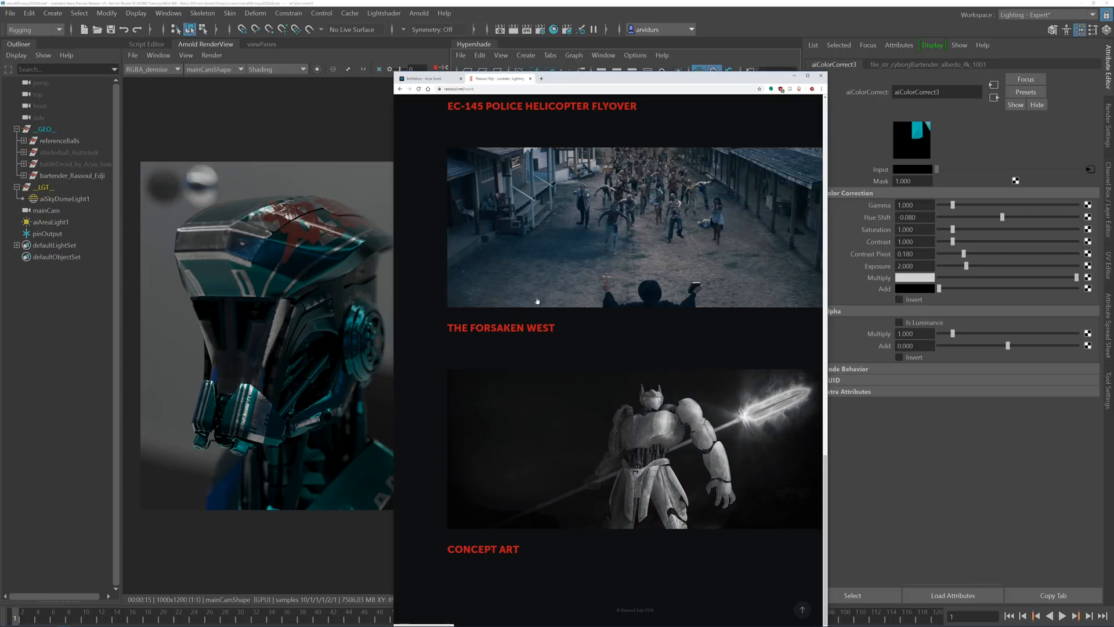
click(428, 81)
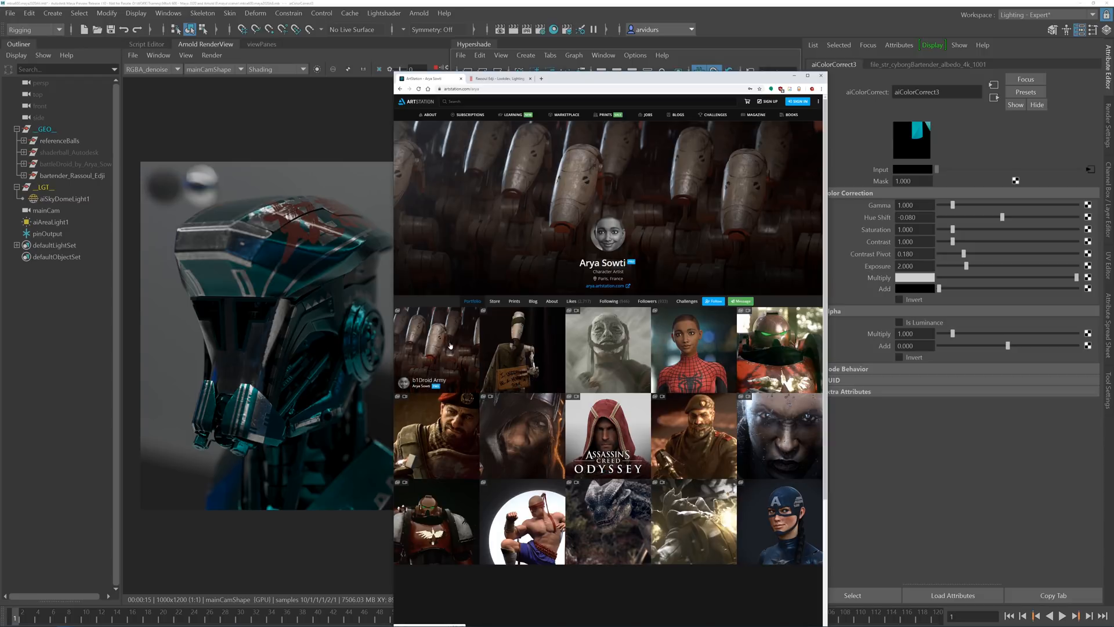
click(513, 347)
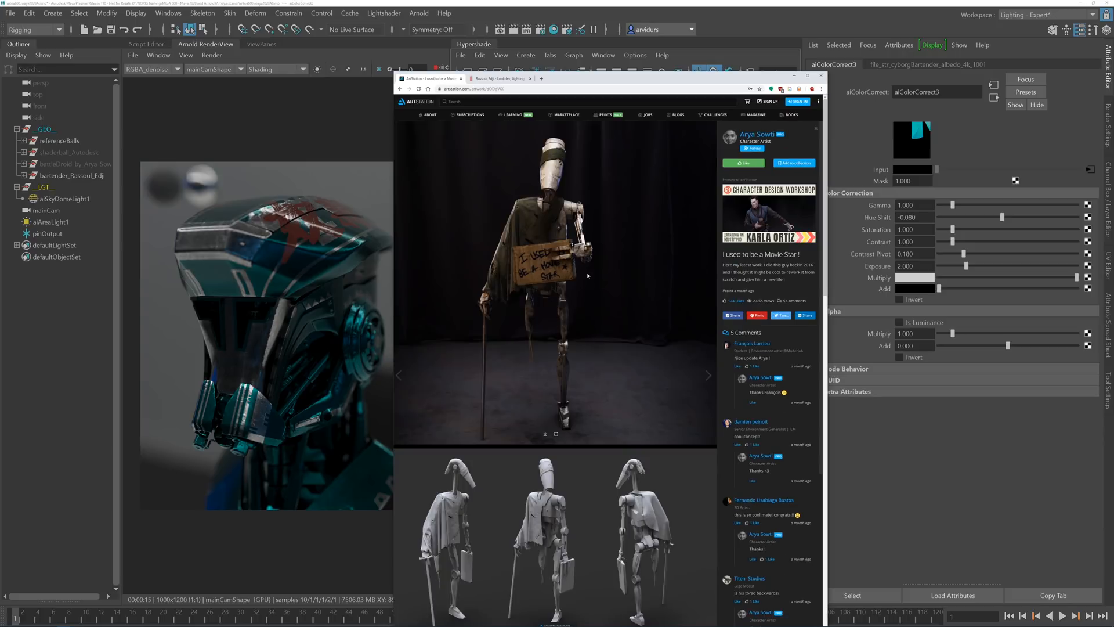
scroll(551, 390, down, 6)
scroll(551, 390, up, 6)
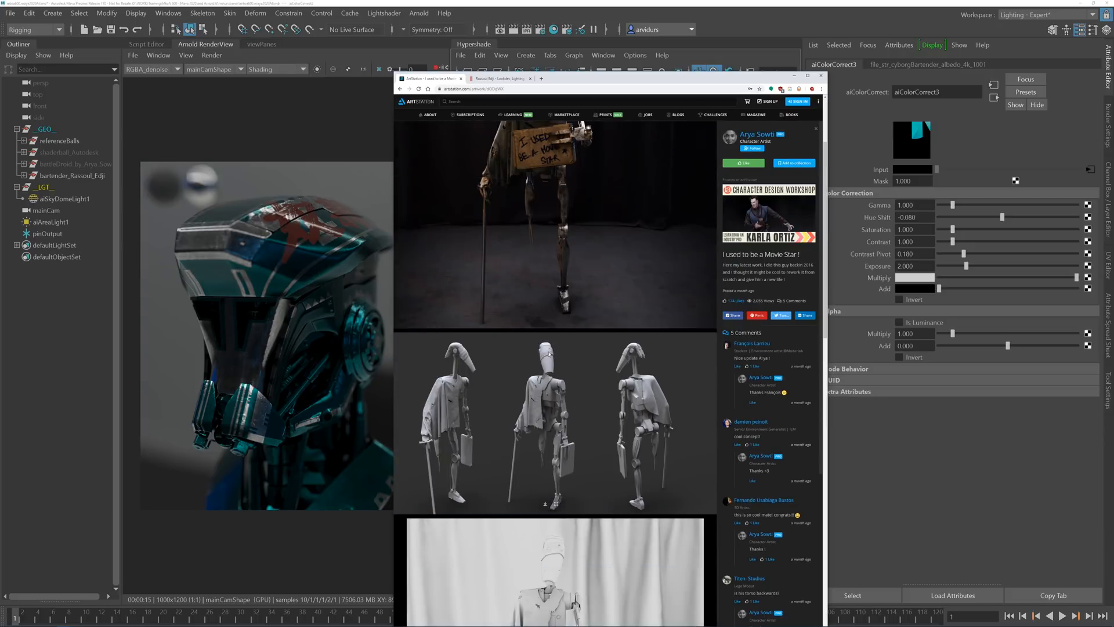
key(alt+Left)
click(446, 354)
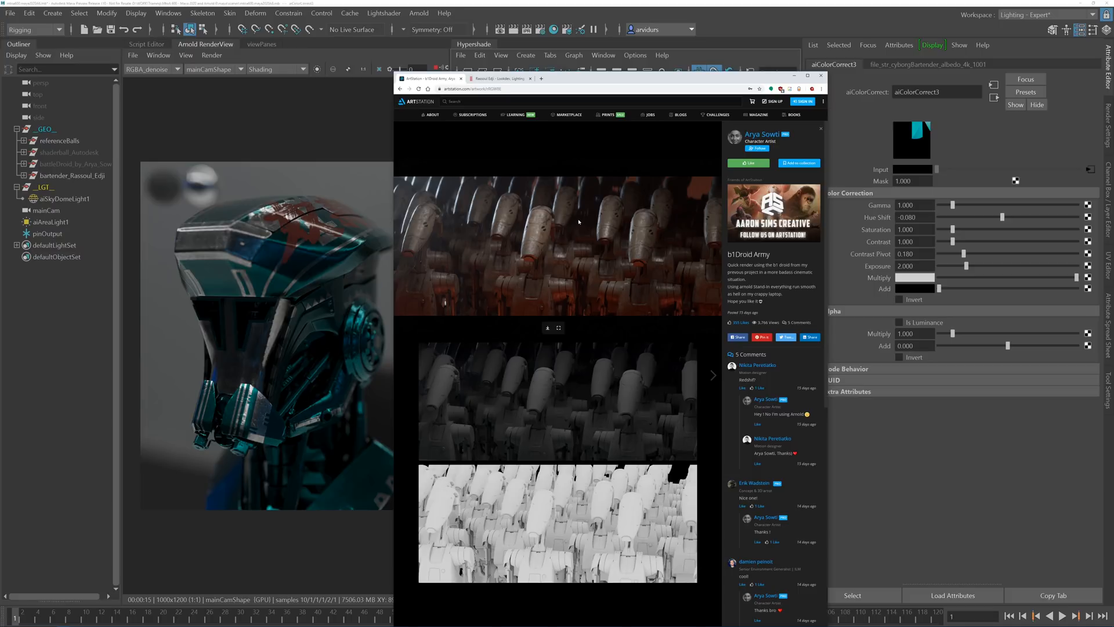
click(794, 76)
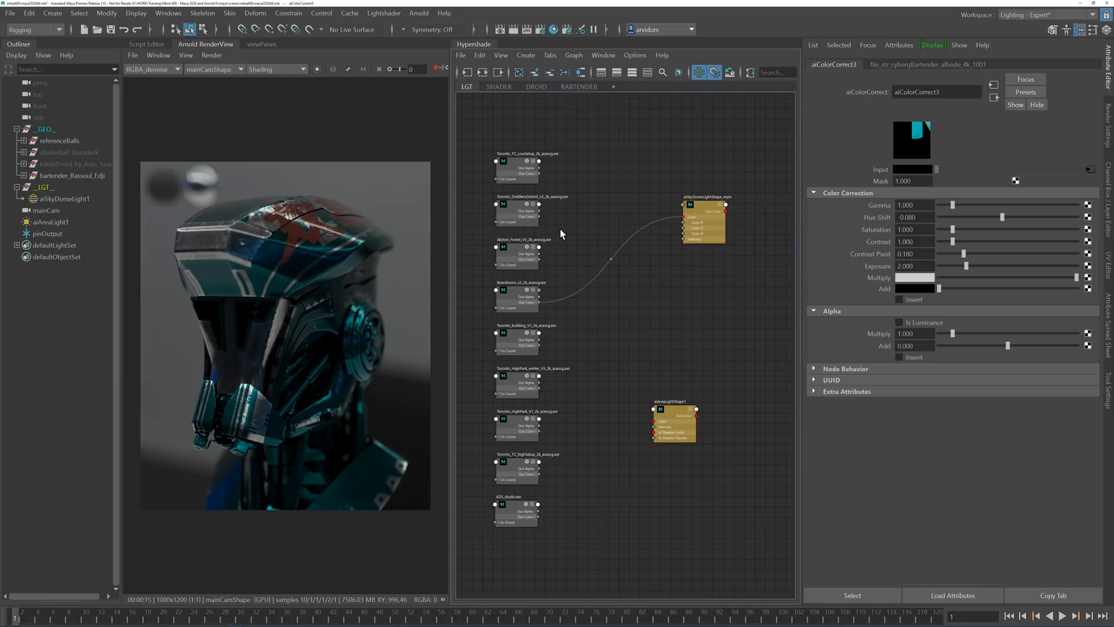
Step: Connect the Toronto_TC_LowSetup texture's output color to the sky dome light's color
drag(539, 173, 683, 217)
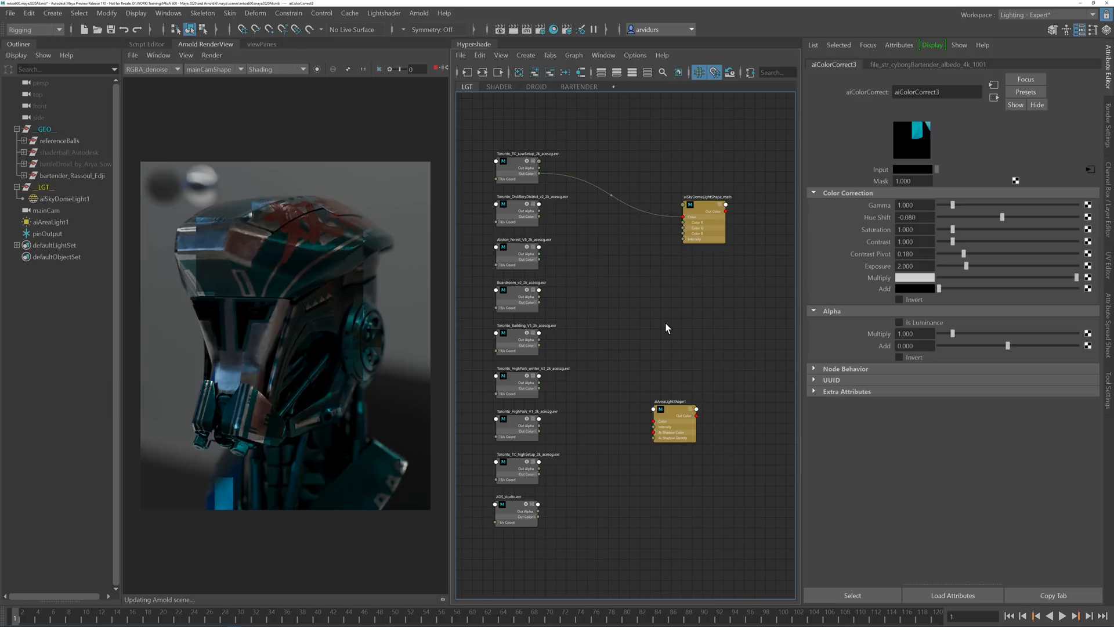